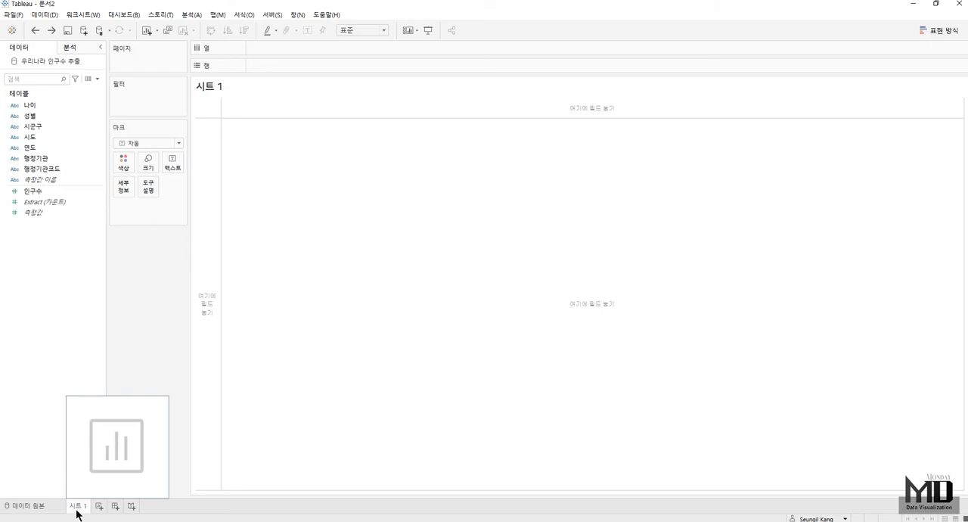
# - Add a data source filter on the 연도 field that keeps only 2021
pyautogui.click(25, 505)
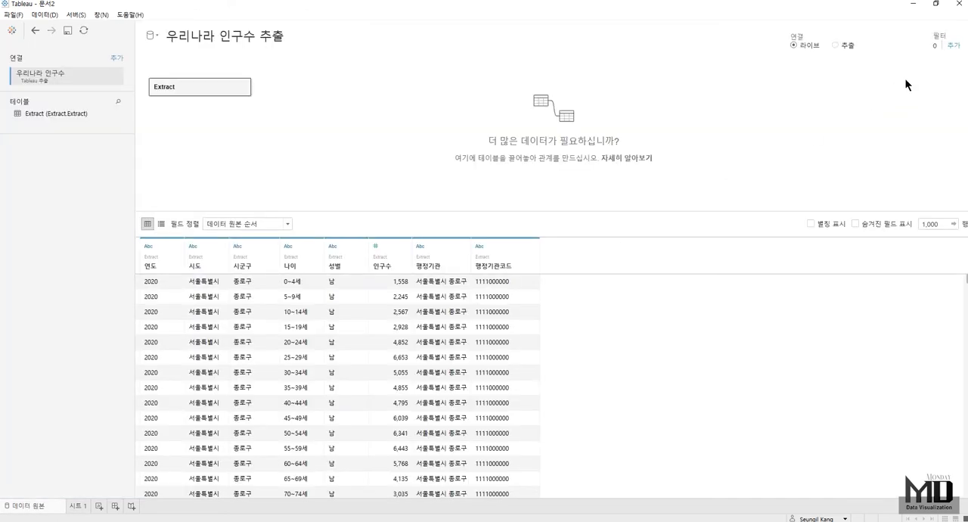
pyautogui.click(952, 47)
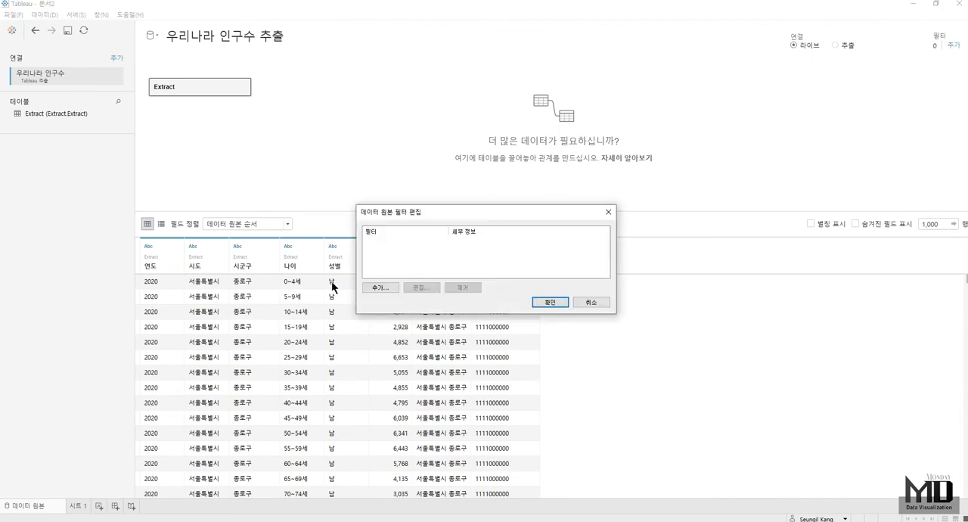
pyautogui.click(387, 288)
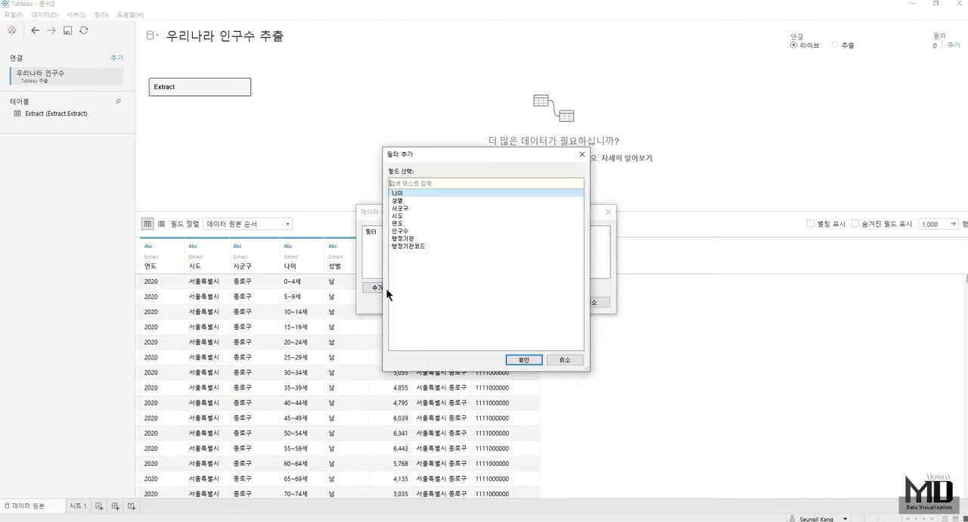
pyautogui.doubleClick(402, 223)
pyautogui.scroll(-1, 446, 240)
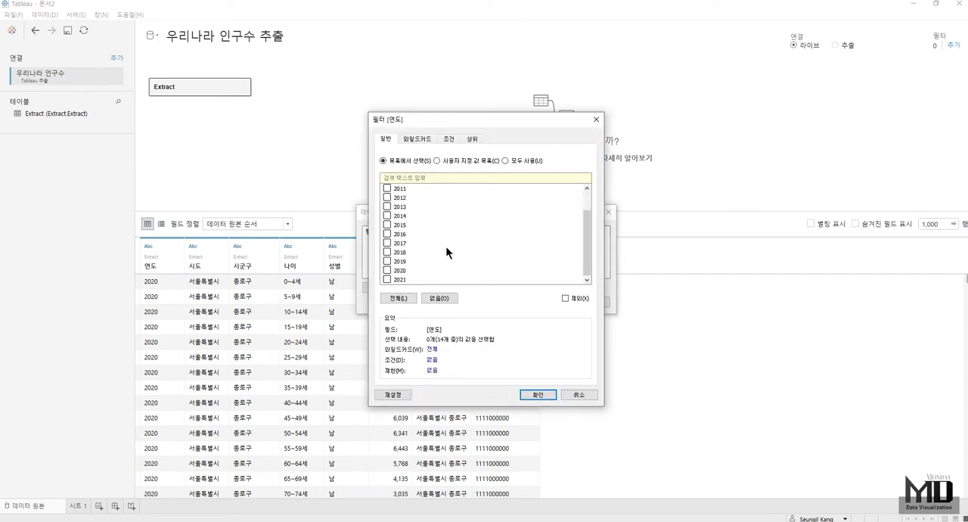
pyautogui.click(387, 280)
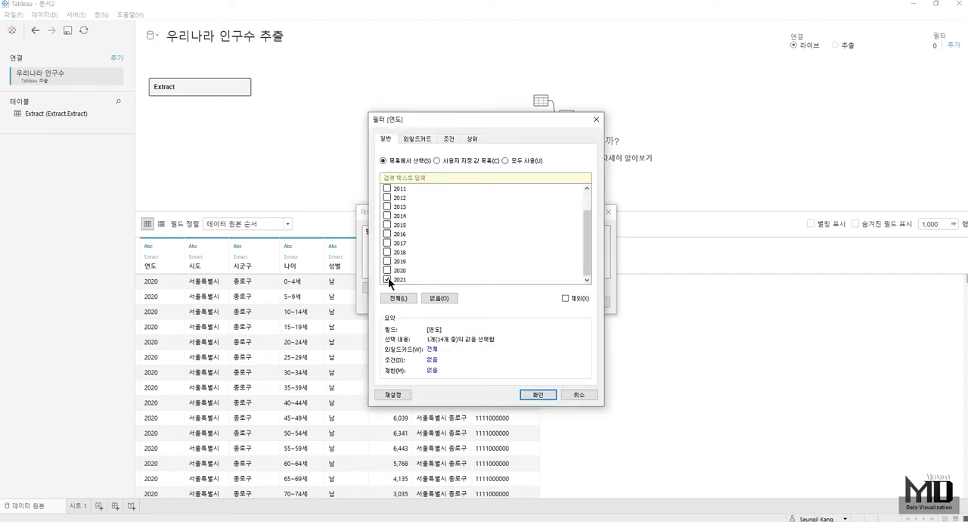
pyautogui.click(536, 395)
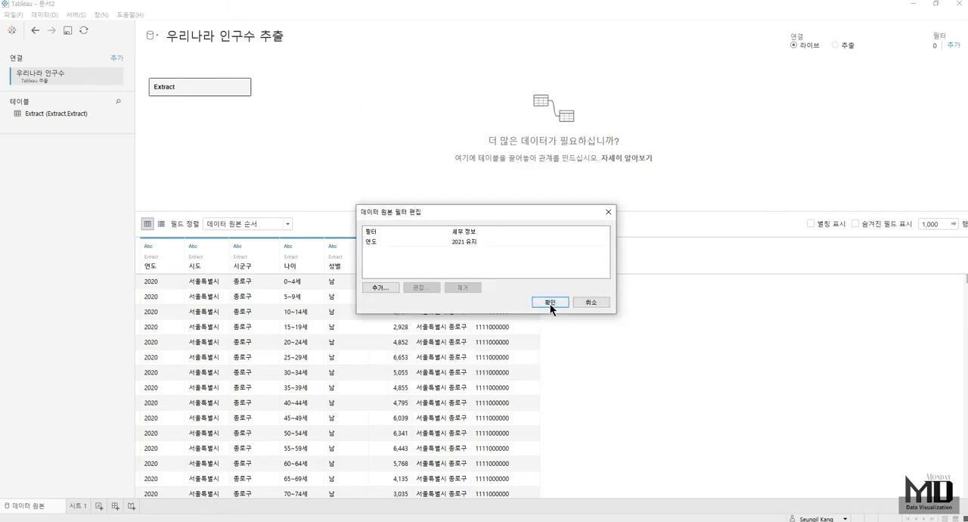
pyautogui.click(549, 303)
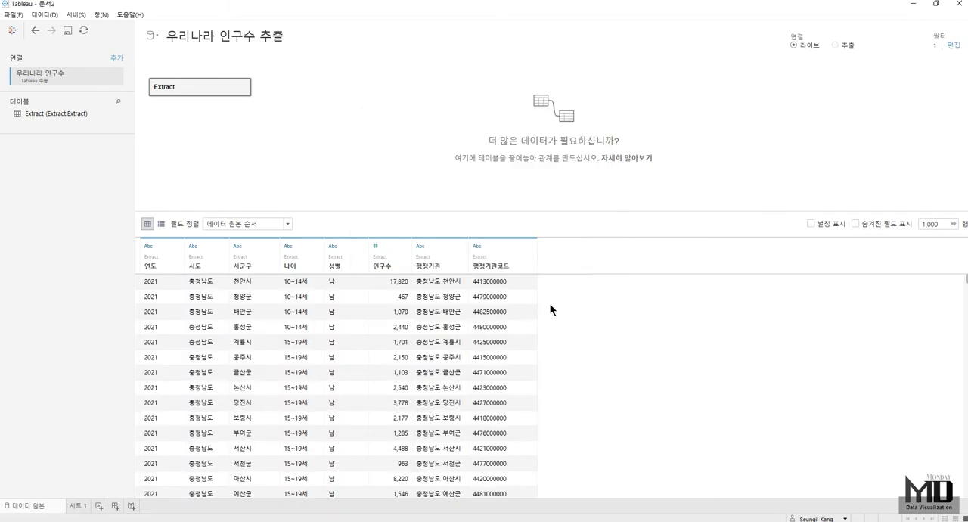
# - For sheet 시트 1, assign the geographic role 시/도 to the 시도 field and 카운티 to the 시군구 field
pyautogui.click(79, 506)
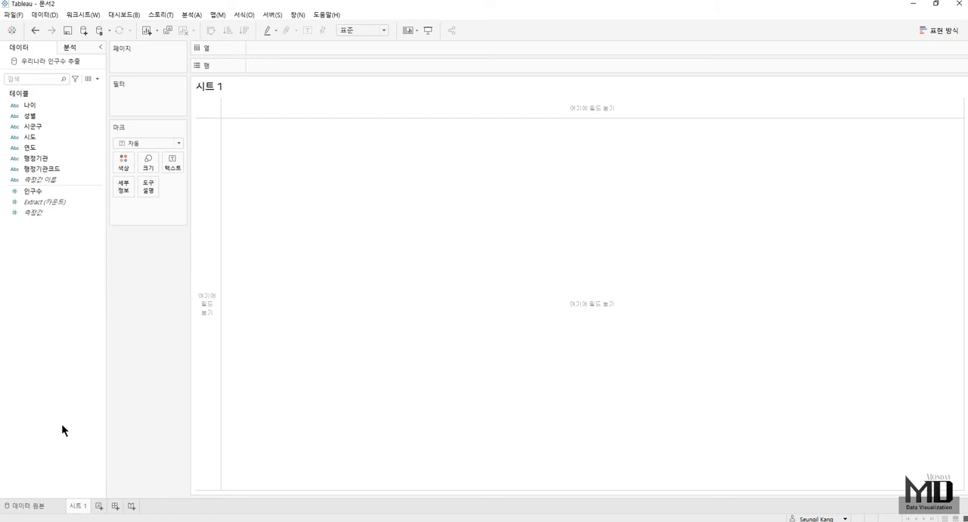
pyautogui.click(43, 140)
pyautogui.click(18, 139)
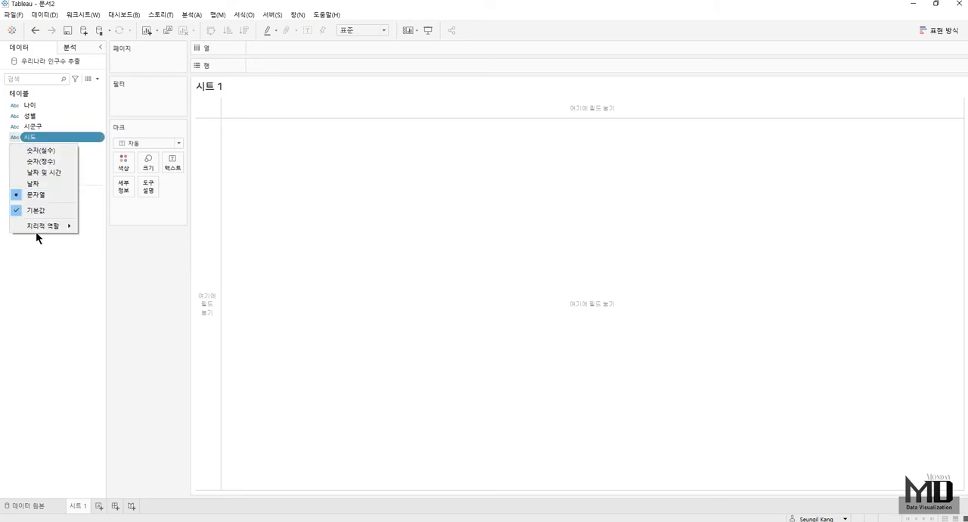
pyautogui.moveTo(54, 222)
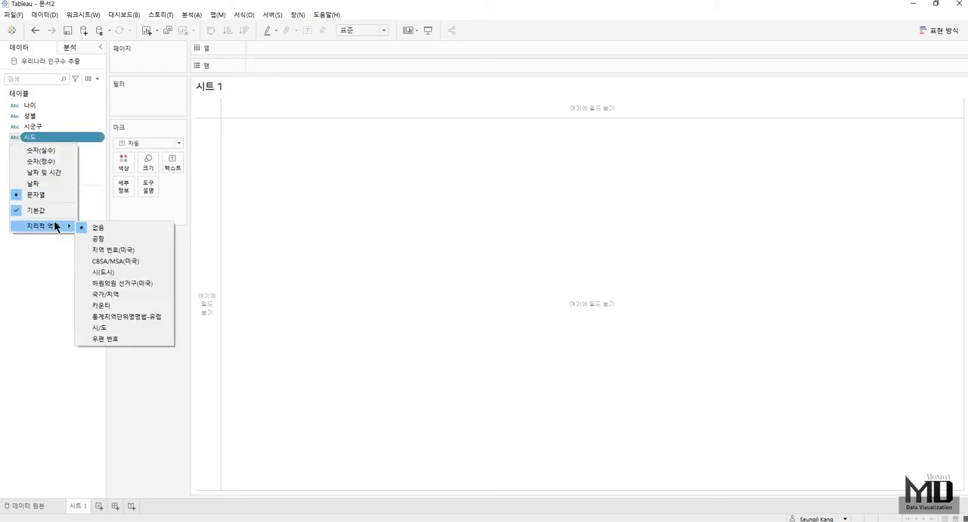
pyautogui.click(115, 328)
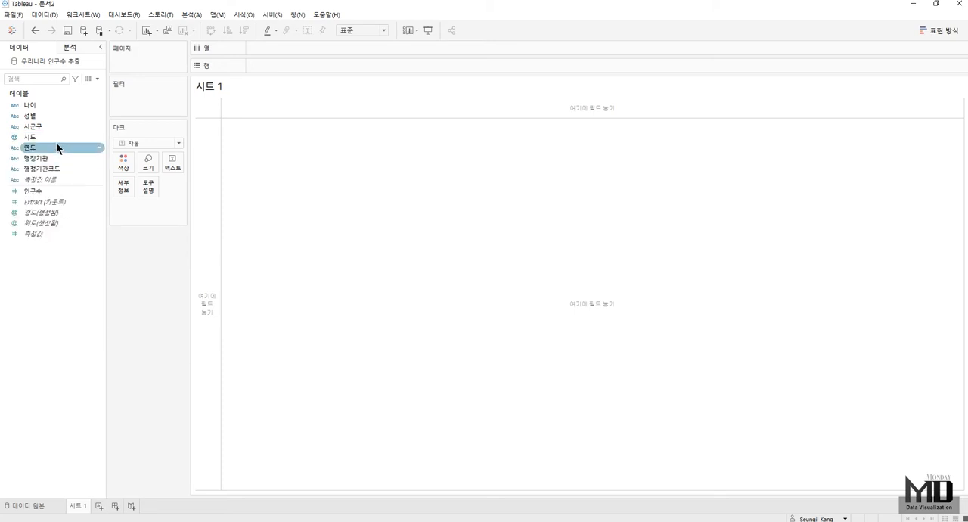
pyautogui.click(19, 127)
pyautogui.moveTo(43, 217)
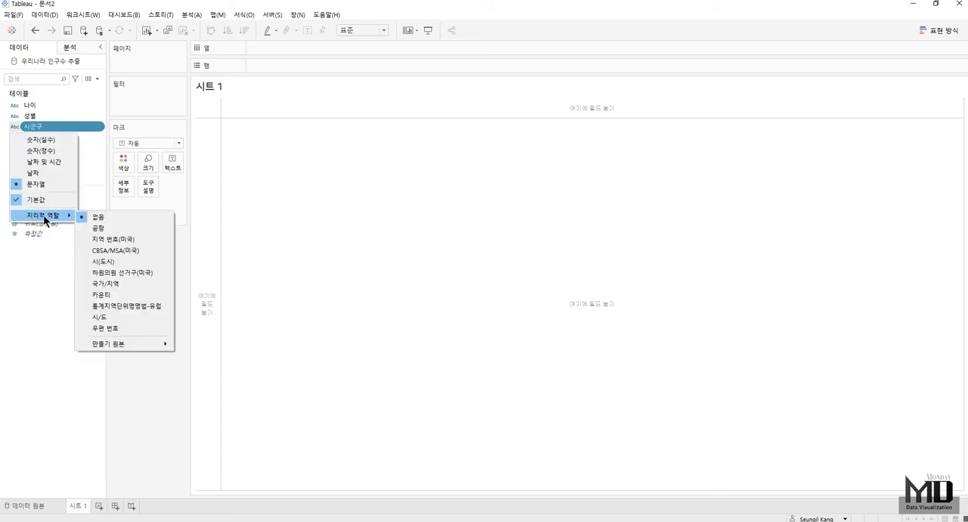
pyautogui.click(110, 298)
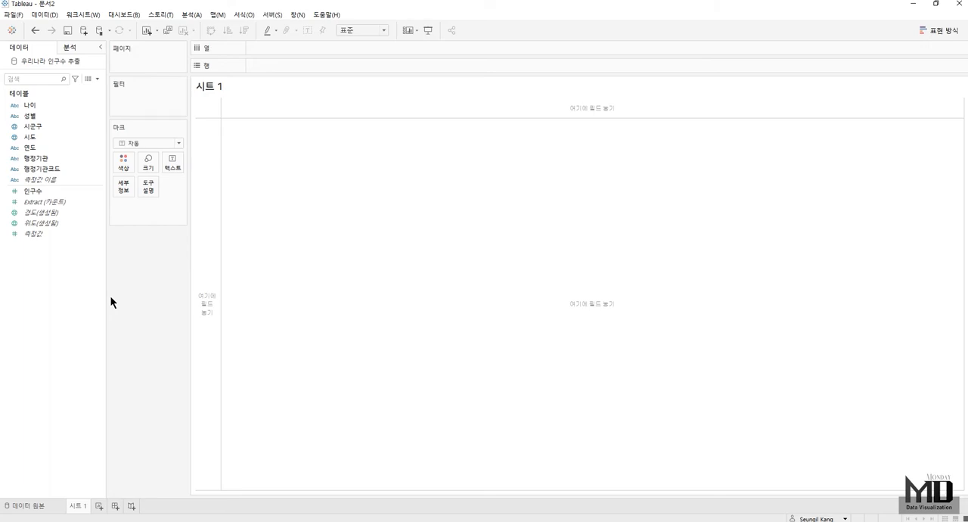
# - Combine 시도 and 시군구 into a hierarchy named 지도 and plot the 시군구 level on a map
pyautogui.moveTo(31, 137); pyautogui.dragTo(34, 128)
pyautogui.press('BackSpace')
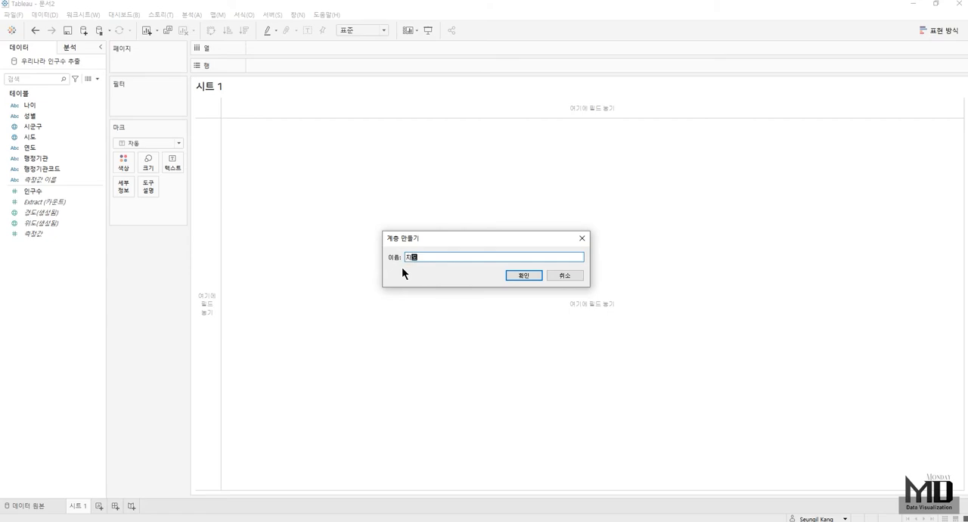
pyautogui.press('Return')
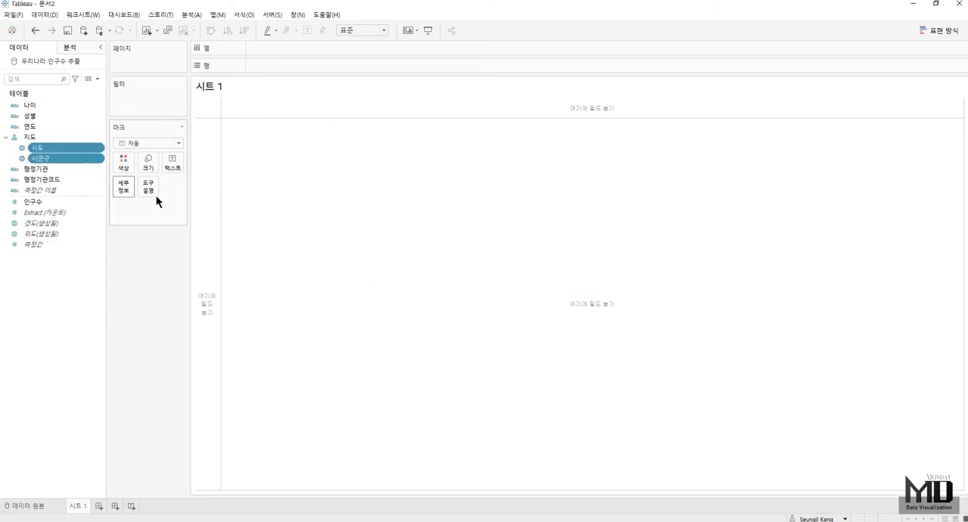
pyautogui.click(52, 158)
pyautogui.doubleClick(51, 158)
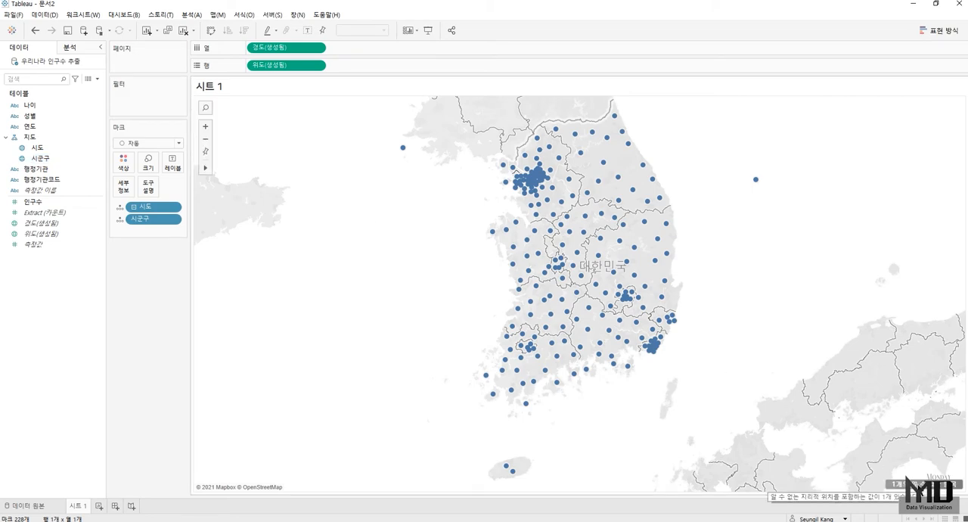
# - Edit the unknown 시군구 location so that the blank value matches 세종특별자치시
pyautogui.click(900, 484)
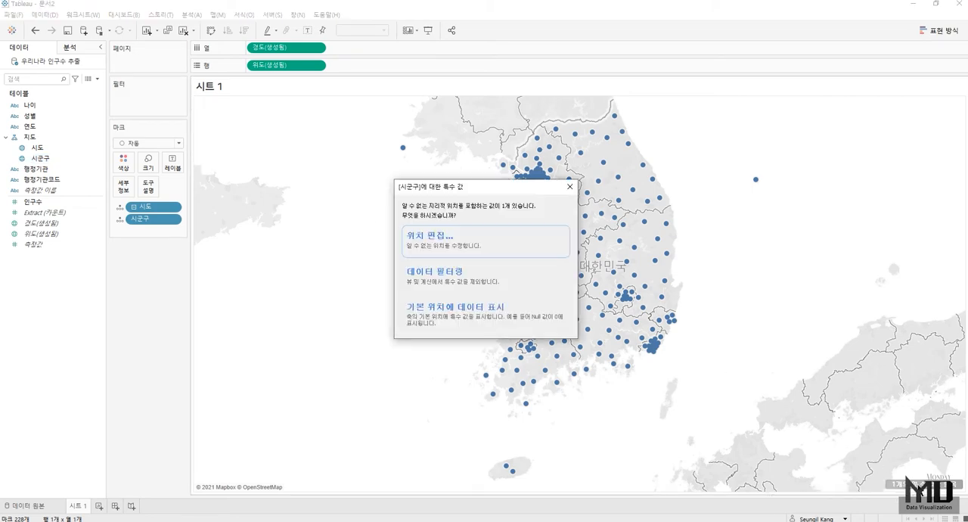
pyautogui.click(499, 246)
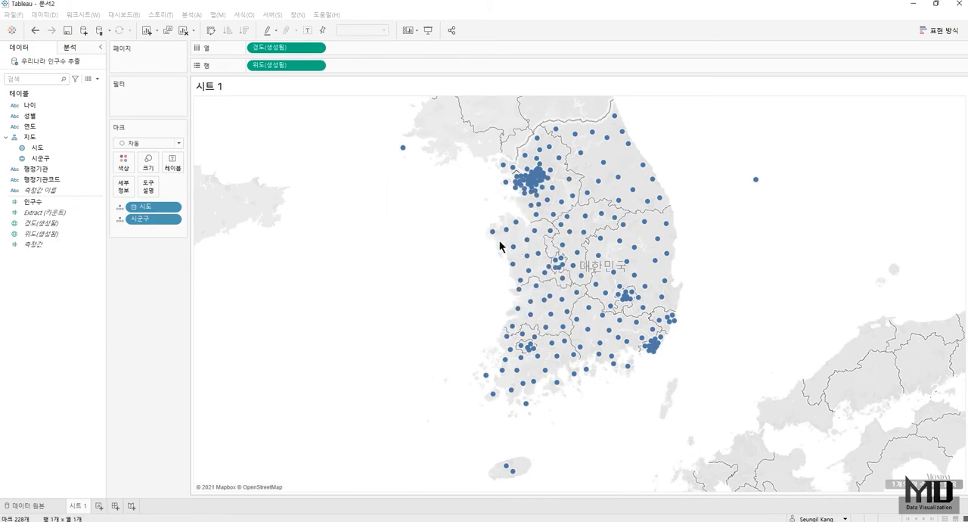
pyautogui.moveTo(348, 110); pyautogui.dragTo(285, 105)
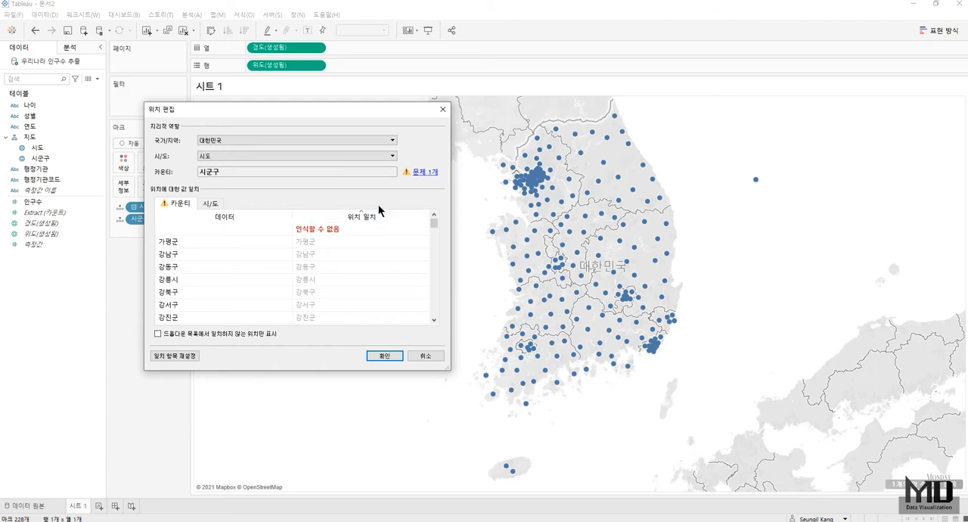
pyautogui.click(356, 229)
pyautogui.press('BackSpace')
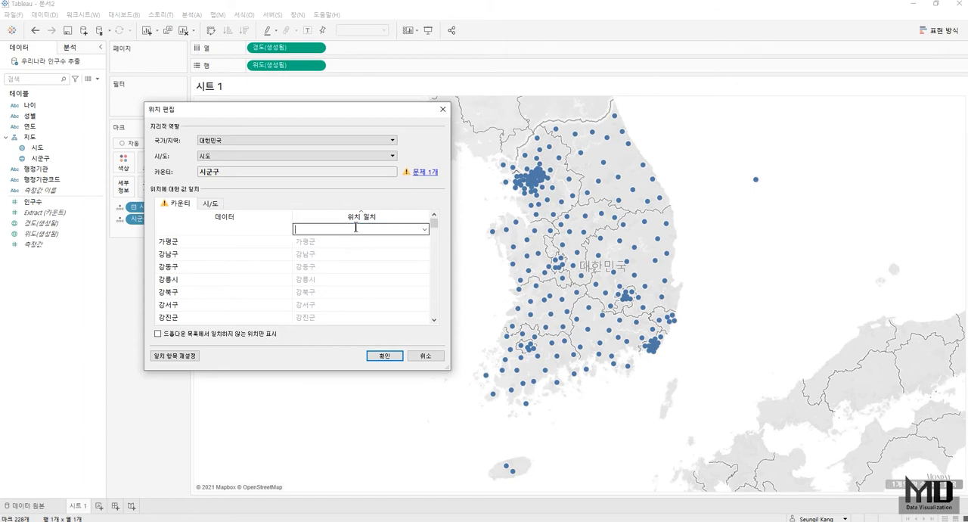
pyautogui.write('세종')
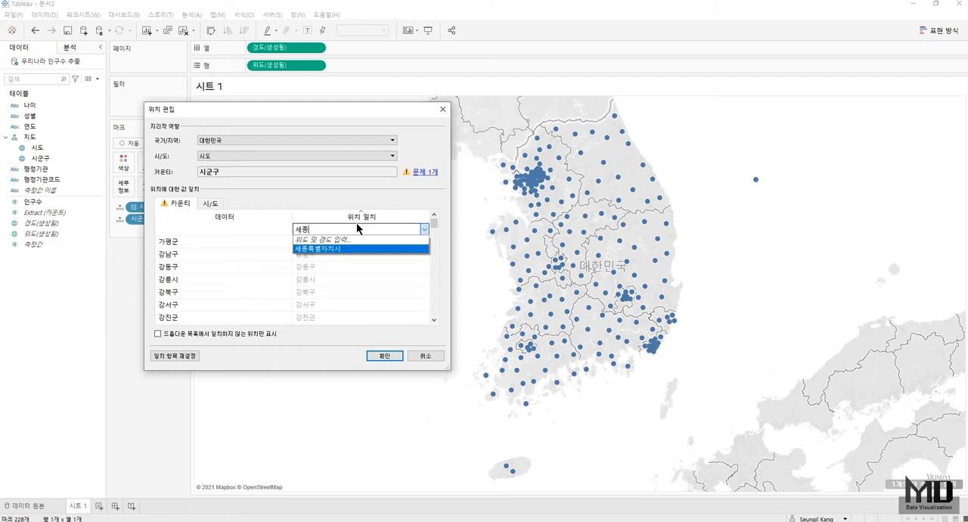
pyautogui.press('Return')
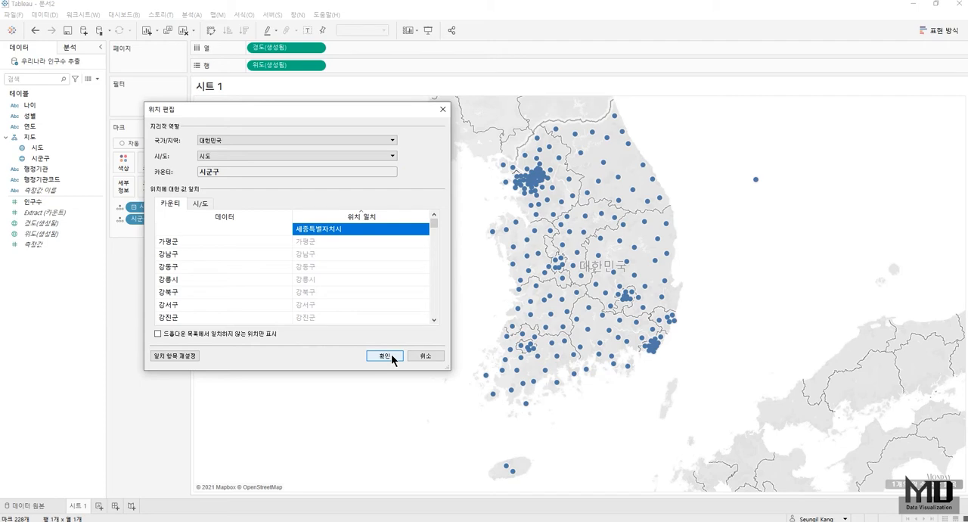
pyautogui.click(384, 356)
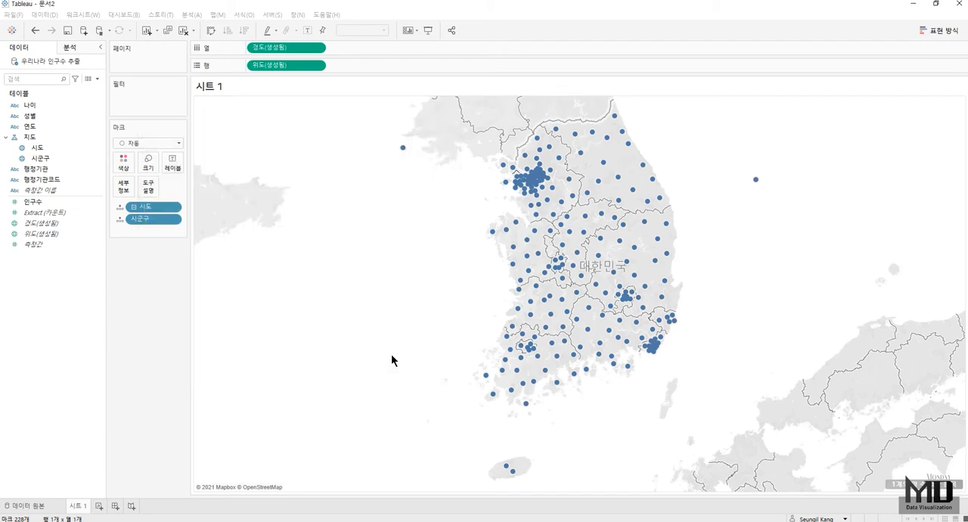
# - Change the mark type to 맵 and set the background map's transparency to 100%
pyautogui.click(136, 145)
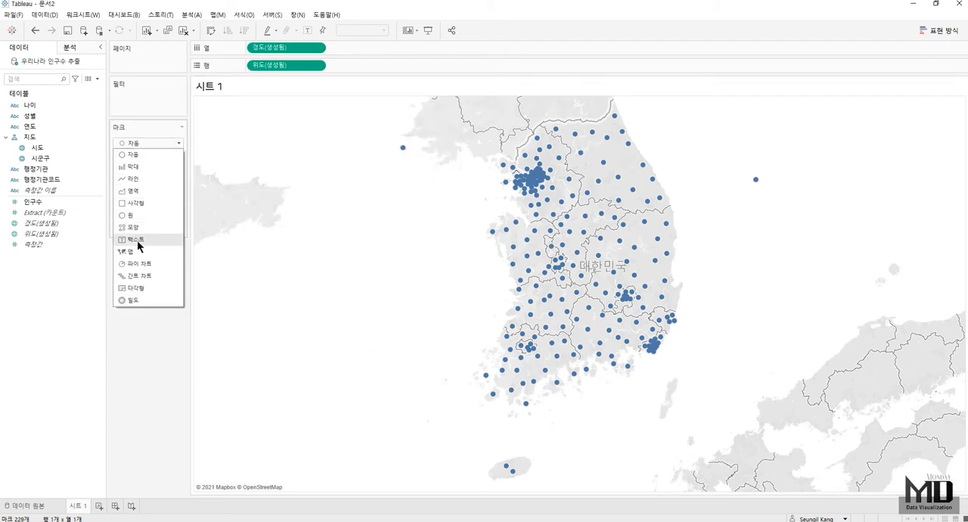
pyautogui.click(130, 251)
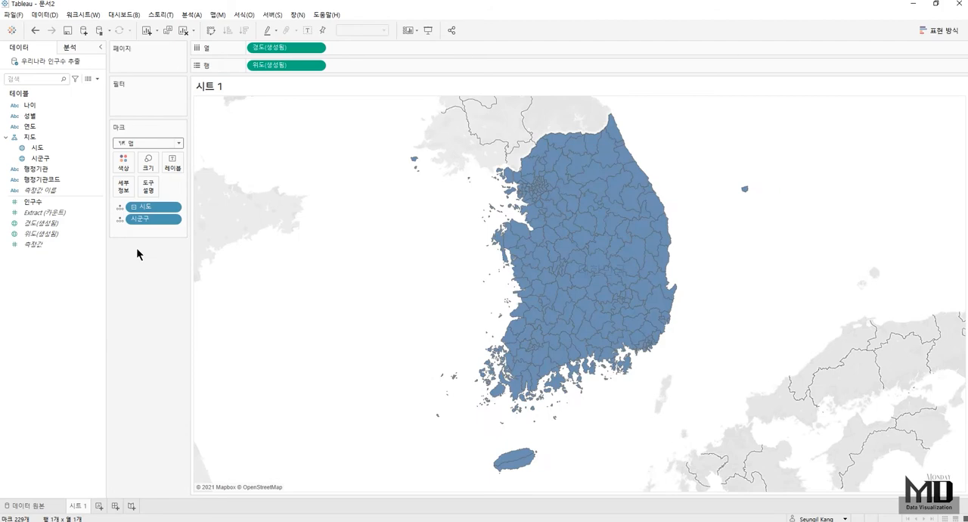
pyautogui.click(224, 16)
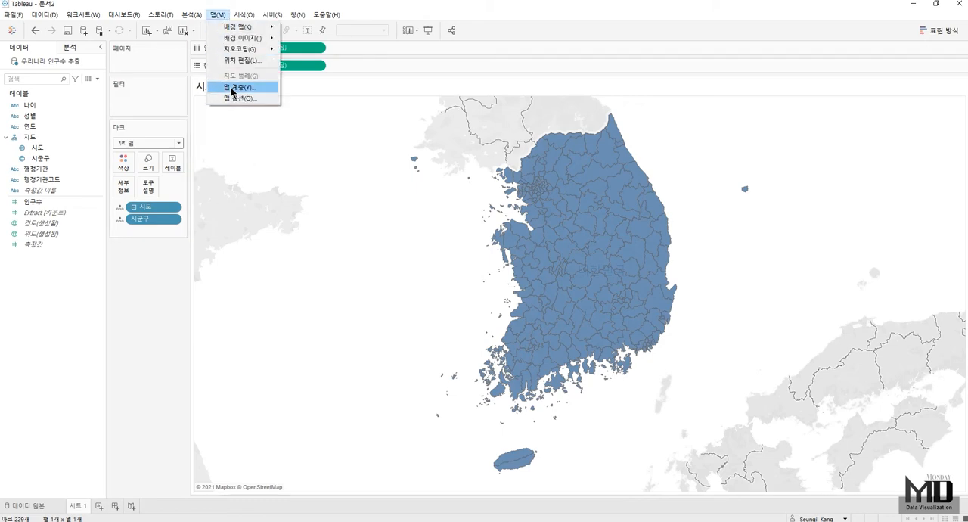
pyautogui.click(231, 88)
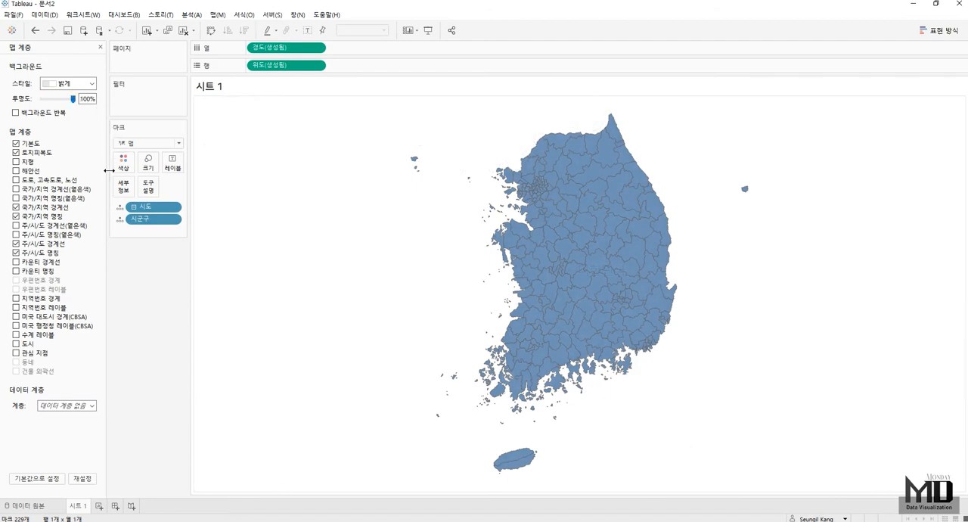
pyautogui.click(100, 47)
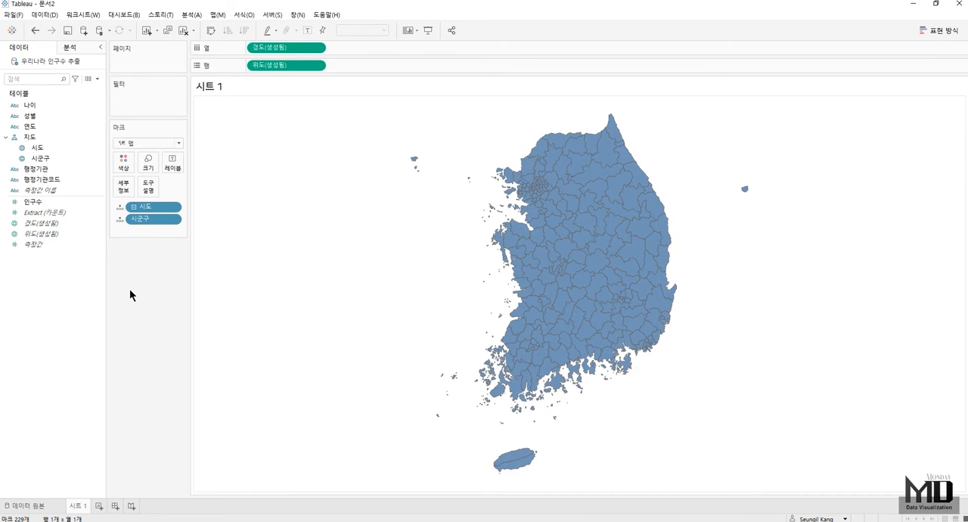
# - Add a new worksheet and lay out 성별 as columns and 나이 as rows
pyautogui.click(103, 507)
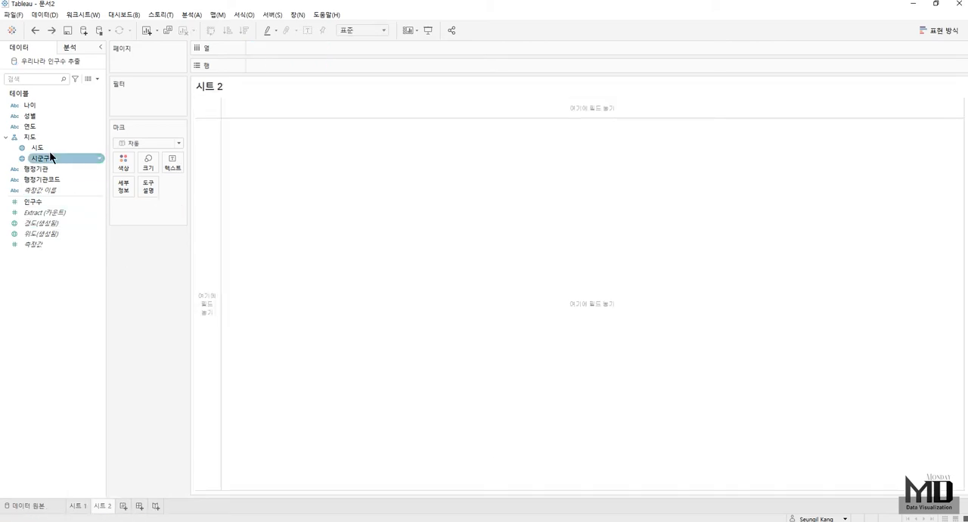
pyautogui.moveTo(44, 118); pyautogui.dragTo(284, 49)
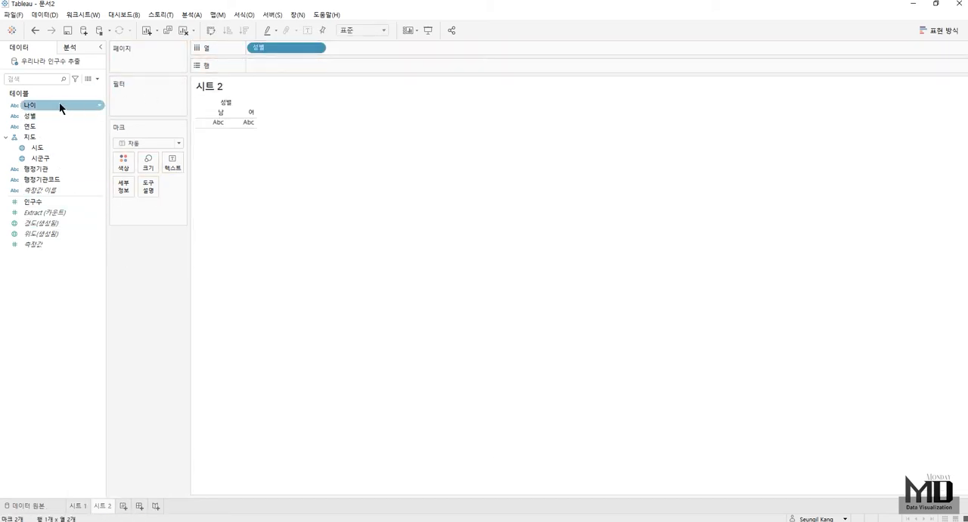
pyautogui.moveTo(55, 104); pyautogui.dragTo(316, 65)
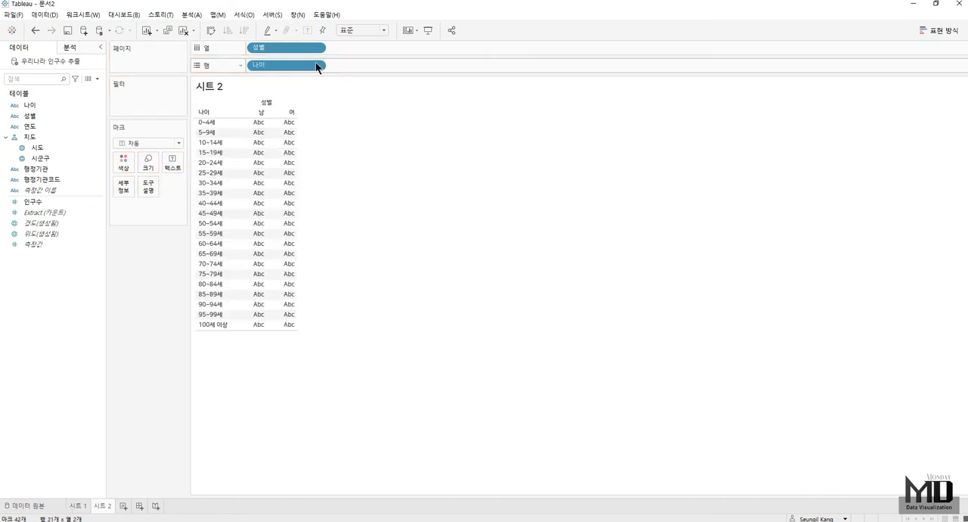
# - Create a set named 여성 20-39세 from the 여 cells for ages 20~24세 to 35~39세, with 성별 before 나이 and no comma separator
pyautogui.moveTo(285, 163)
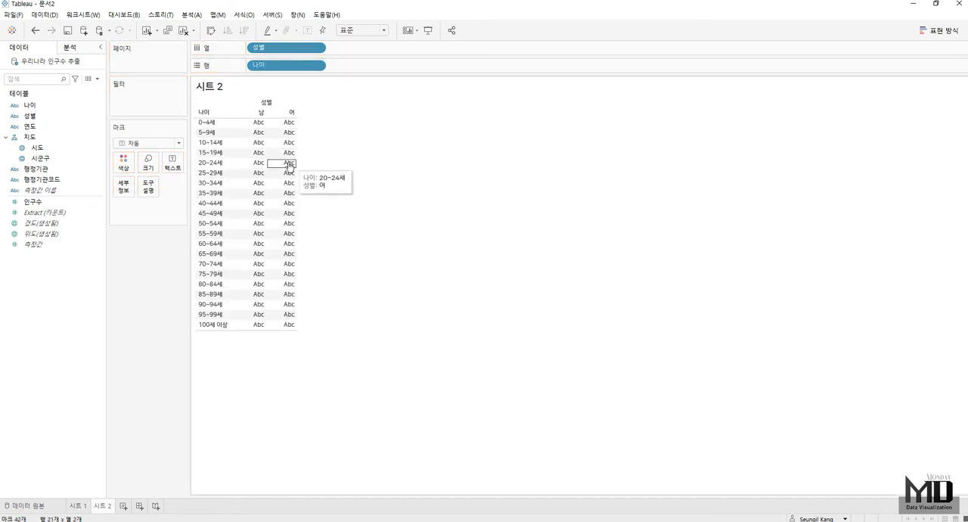
pyautogui.moveTo(282, 165); pyautogui.dragTo(284, 197)
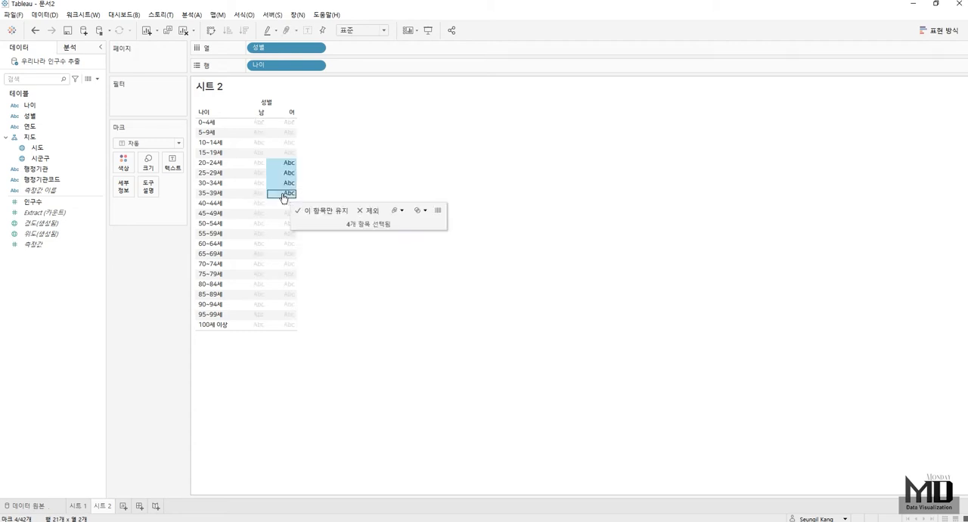
pyautogui.click(422, 210)
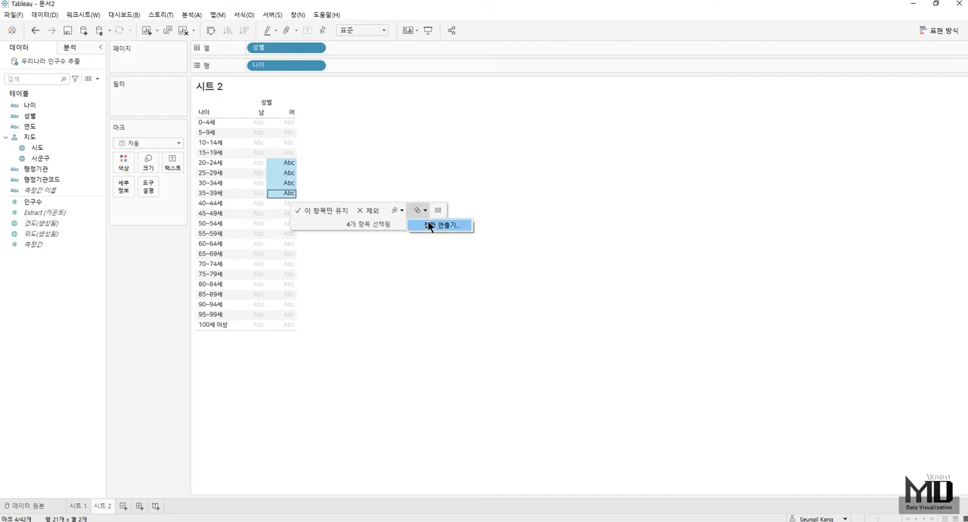
pyautogui.click(428, 225)
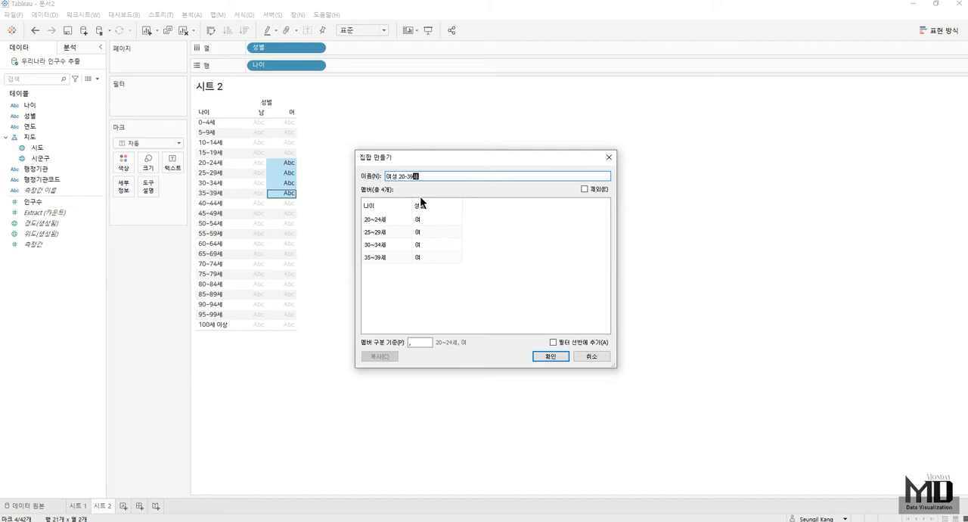
pyautogui.moveTo(421, 198); pyautogui.dragTo(357, 204)
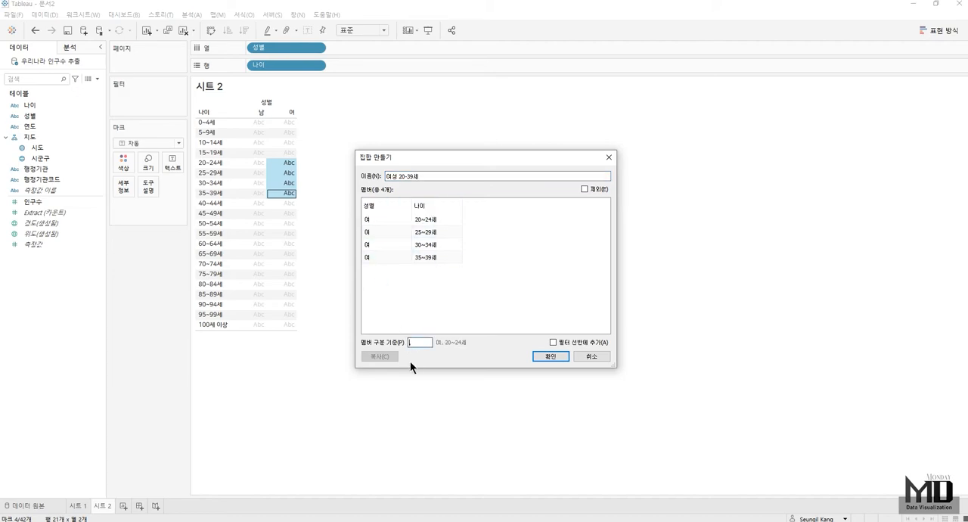
pyautogui.press('BackSpace')
pyautogui.click(551, 356)
# - Filter the table by the 여성 20-39세 set to check its members, and undo the filter
pyautogui.moveTo(42, 127); pyautogui.dragTo(143, 105)
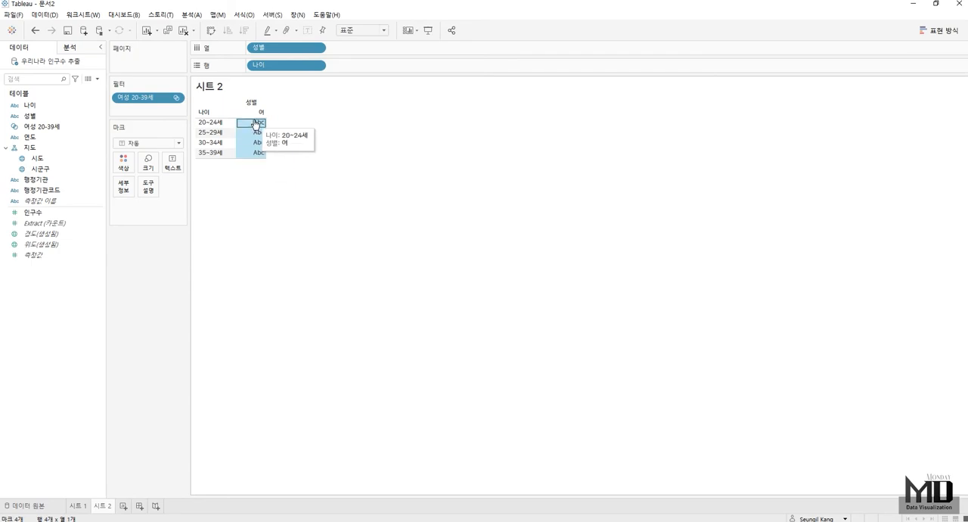
pyautogui.click(36, 31)
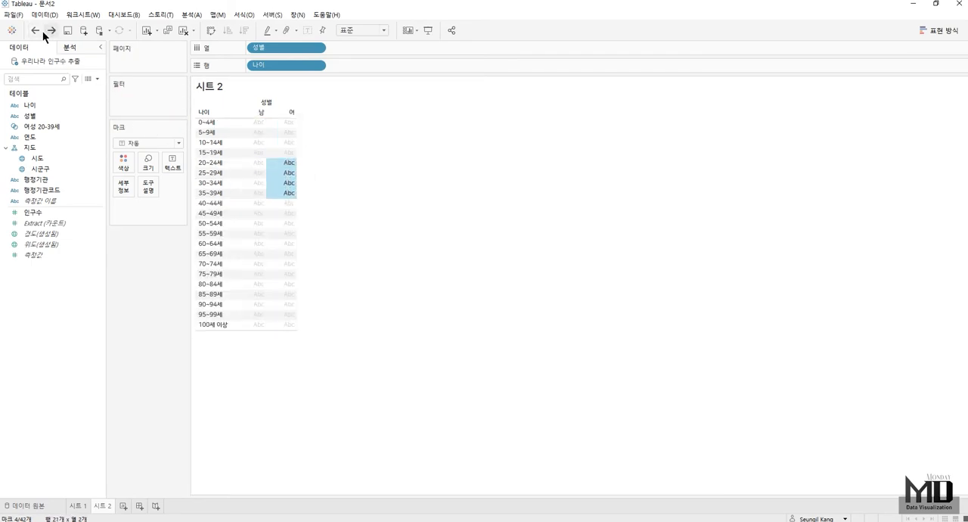
# - Create a set named 65세 이상 from the age rows 65~69세 to 100세 이상, with 성별 before 나이 and no comma separator
pyautogui.click(216, 259)
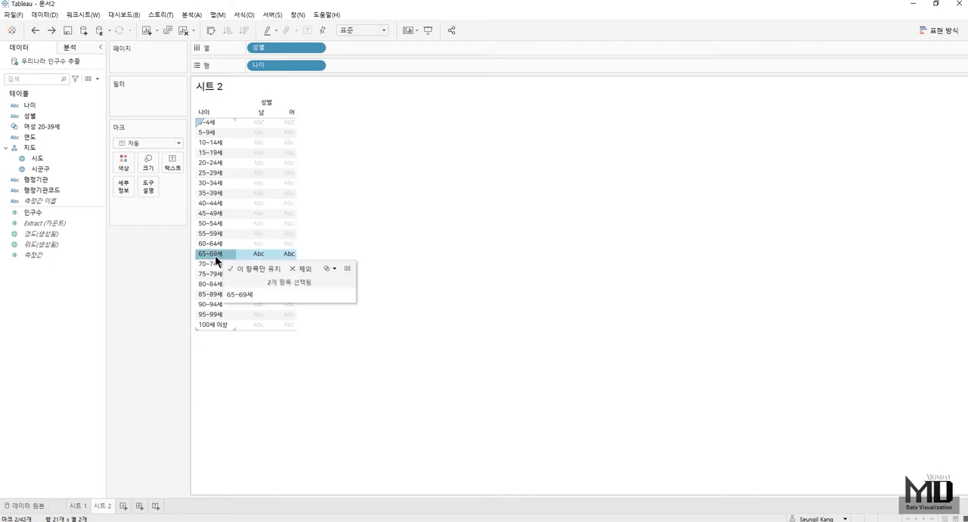
pyautogui.keyDown('shift'); pyautogui.click(210, 324); pyautogui.keyUp('shift')
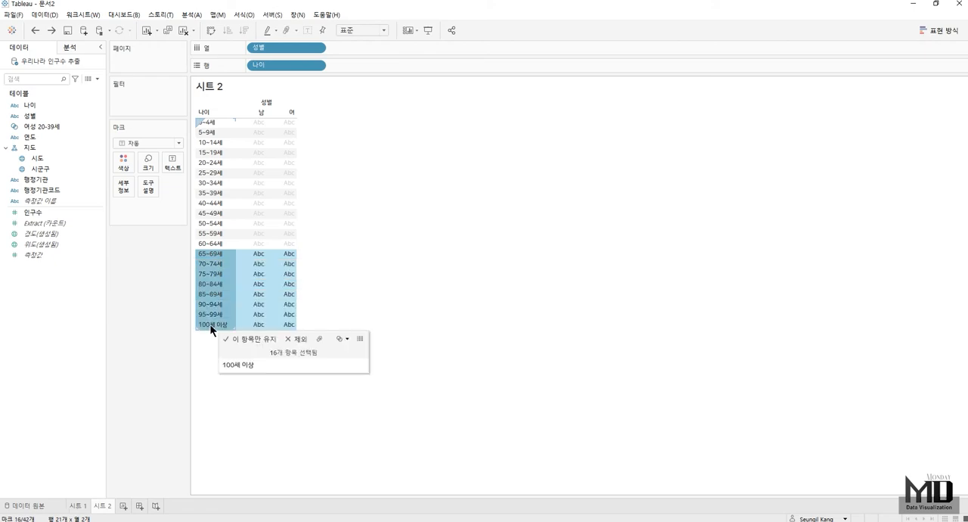
pyautogui.click(347, 339)
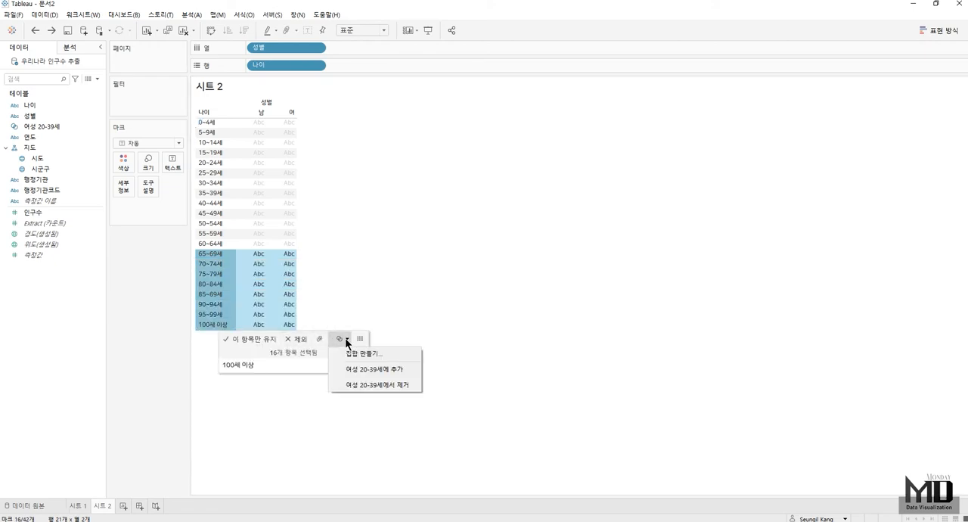
pyautogui.click(356, 355)
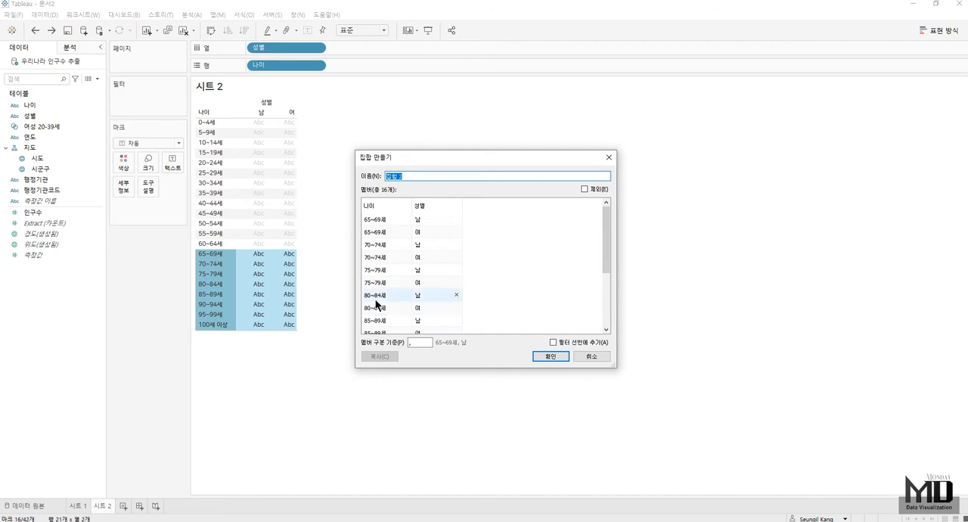
pyautogui.write('65ㅅ')
pyautogui.write(' 이상')
pyautogui.moveTo(429, 200); pyautogui.dragTo(367, 204)
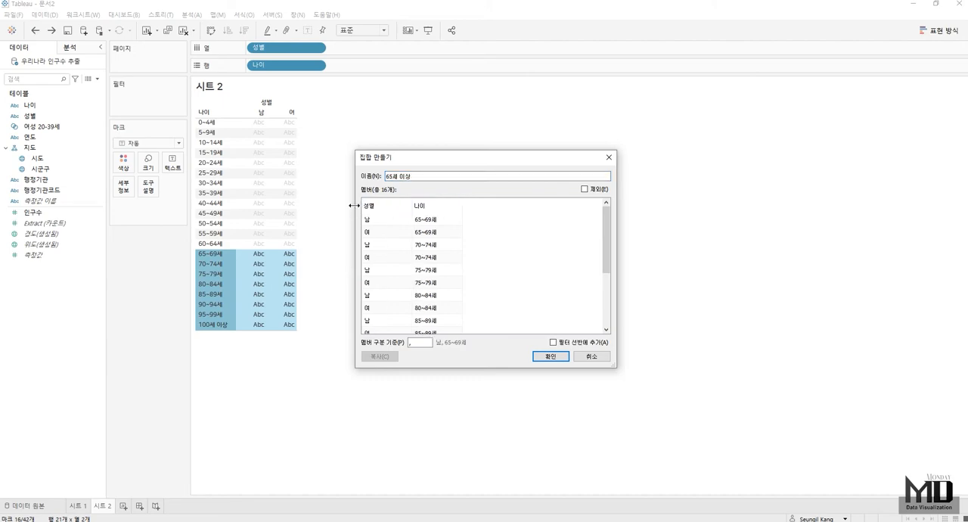
pyautogui.click(409, 343)
pyautogui.press('BackSpace')
pyautogui.click(554, 357)
# - Filter the table by the 65세 이상 set to check its members, and delete the 시트 2 worksheet
pyautogui.moveTo(37, 105); pyautogui.dragTo(121, 101)
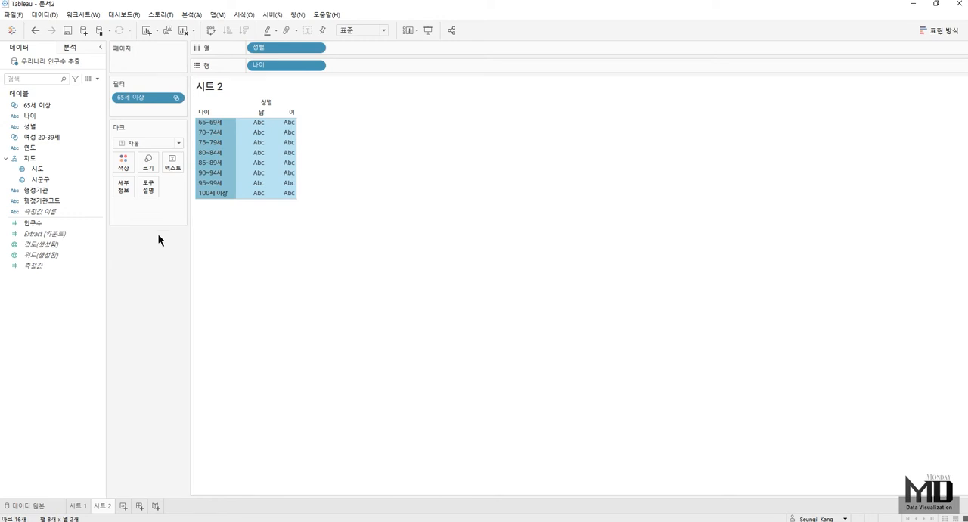
pyautogui.press('Escape')
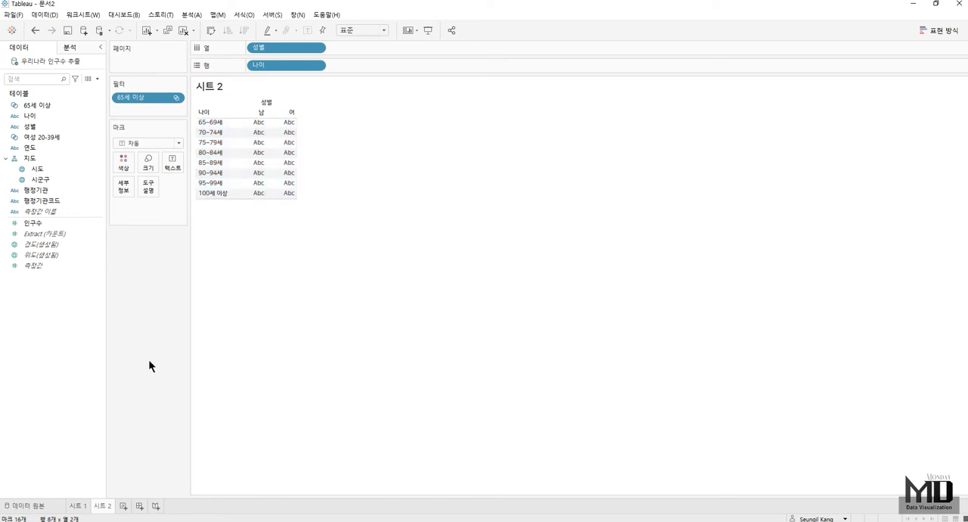
pyautogui.rightClick(108, 509)
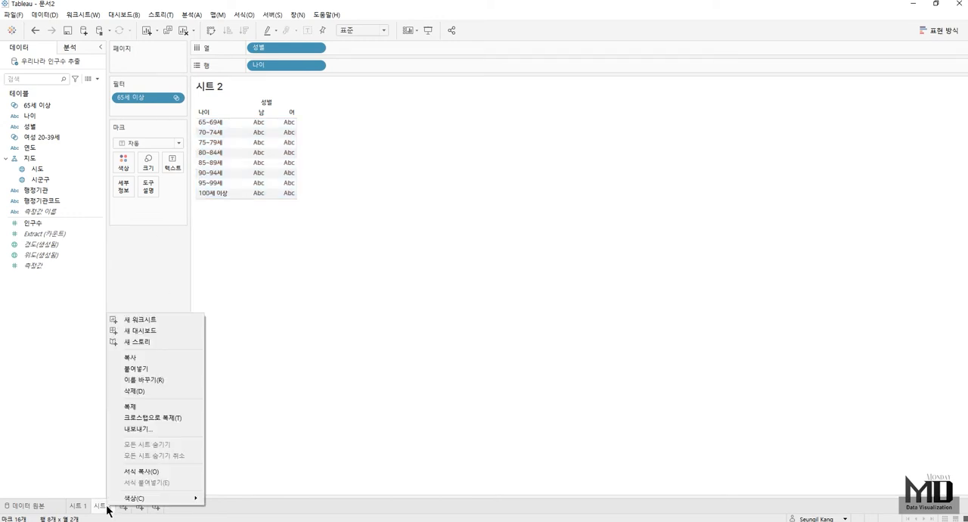
pyautogui.click(152, 391)
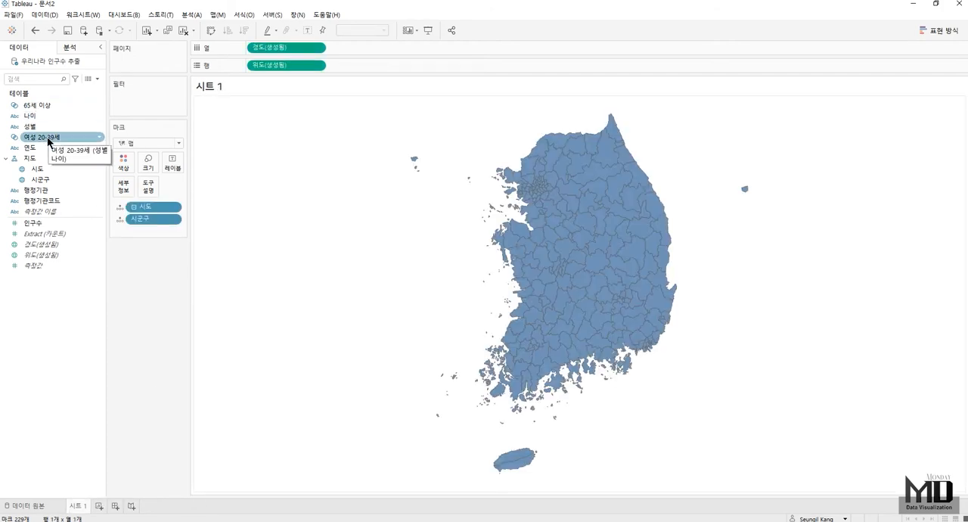
# - Start a new calculated field named 여성 20-39세 인구수
pyautogui.rightClick(41, 295)
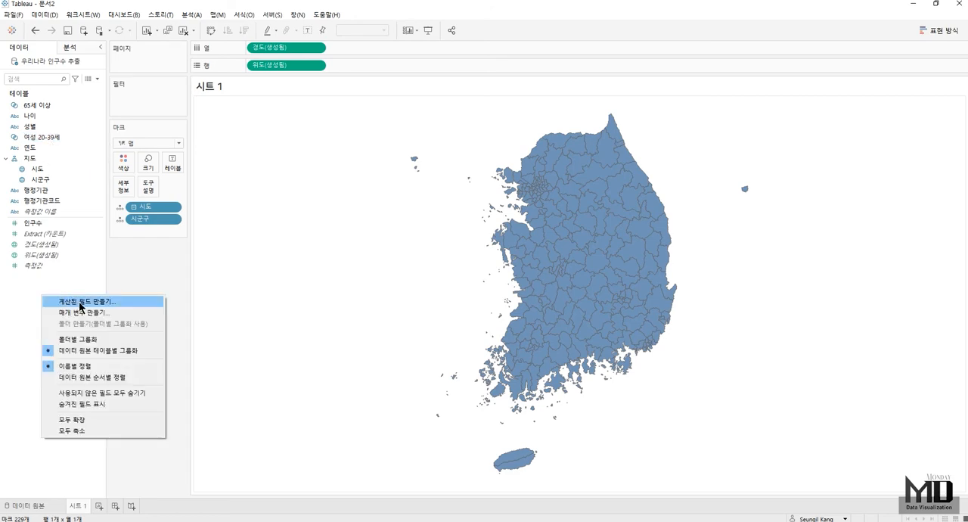
pyautogui.click(81, 302)
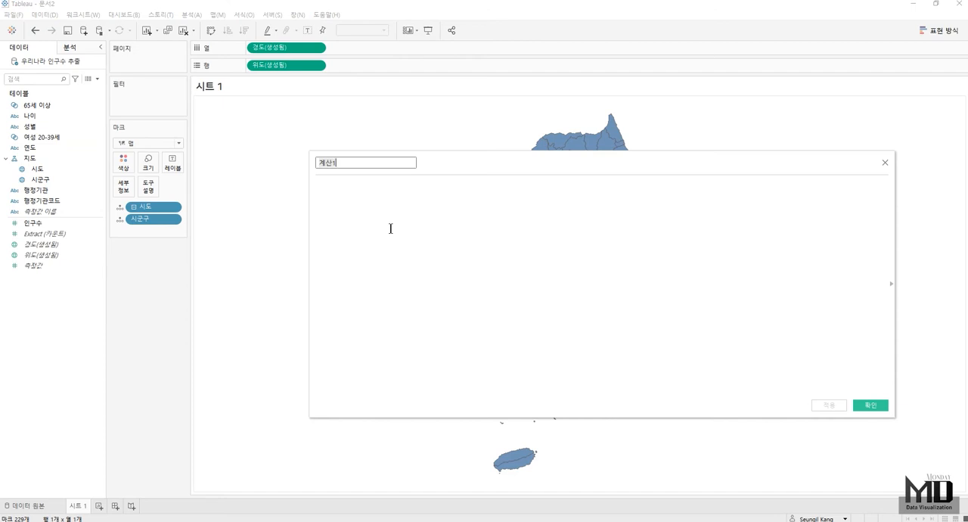
pyautogui.write('여성 20')
pyautogui.write('-39세')
pyautogui.write(' 인구수')
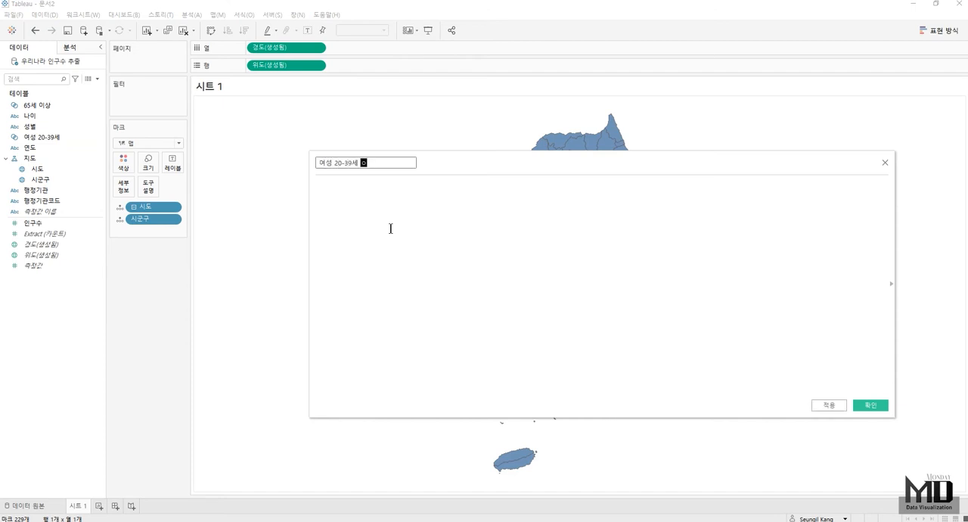
# - Define the women's population field with the formula IIF([여성 20-39세],[인구수],null) and save it
pyautogui.click(394, 227)
pyautogui.write('IIF(')
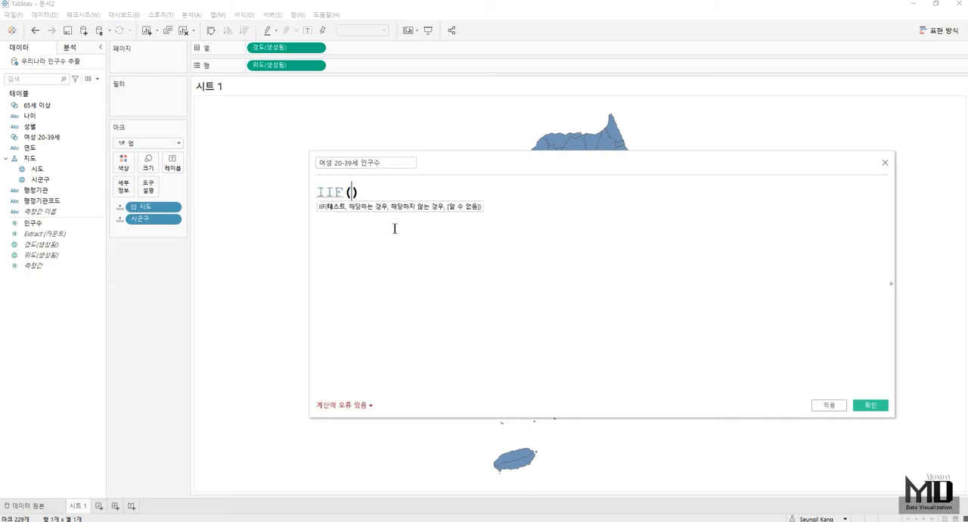
pyautogui.write('[여성 20-39세]')
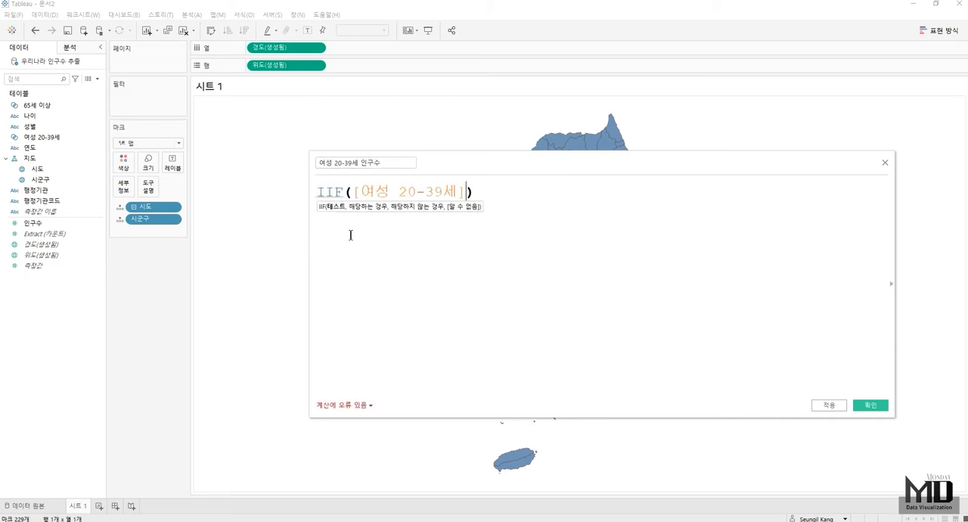
pyautogui.write(',')
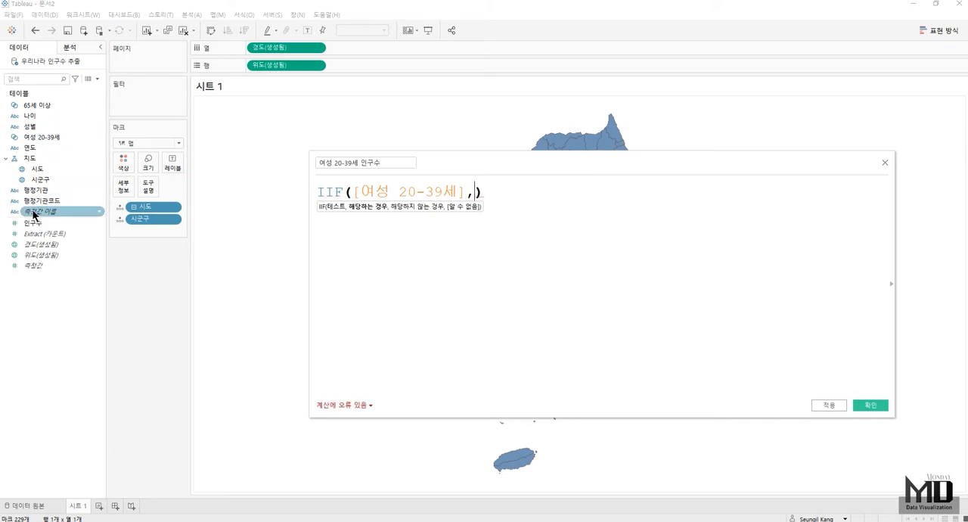
pyautogui.moveTo(34, 223); pyautogui.dragTo(416, 277)
pyautogui.write(',ㅜㅕㅣㅣ')
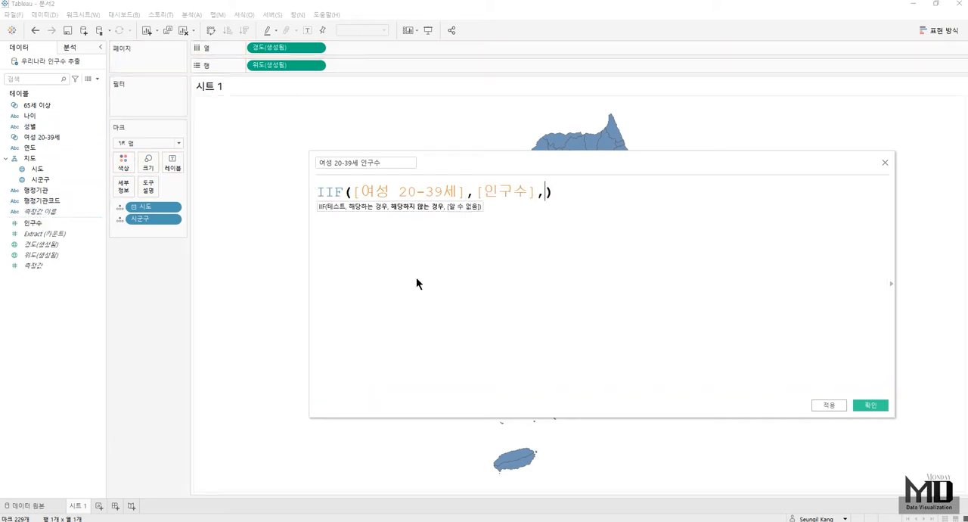
pyautogui.press('BackSpace')
pyautogui.press('BackSpace')
pyautogui.press('BackSpace')
pyautogui.press('BackSpace')
pyautogui.write('null')
pyautogui.click(875, 406)
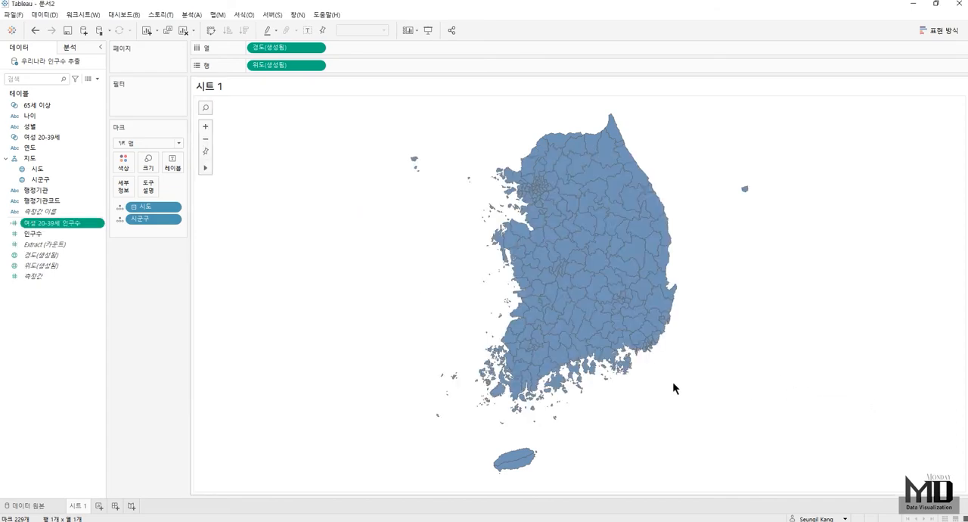
# - Start a new calculated field named 65세 이상 인구수
pyautogui.rightClick(39, 301)
pyautogui.click(87, 312)
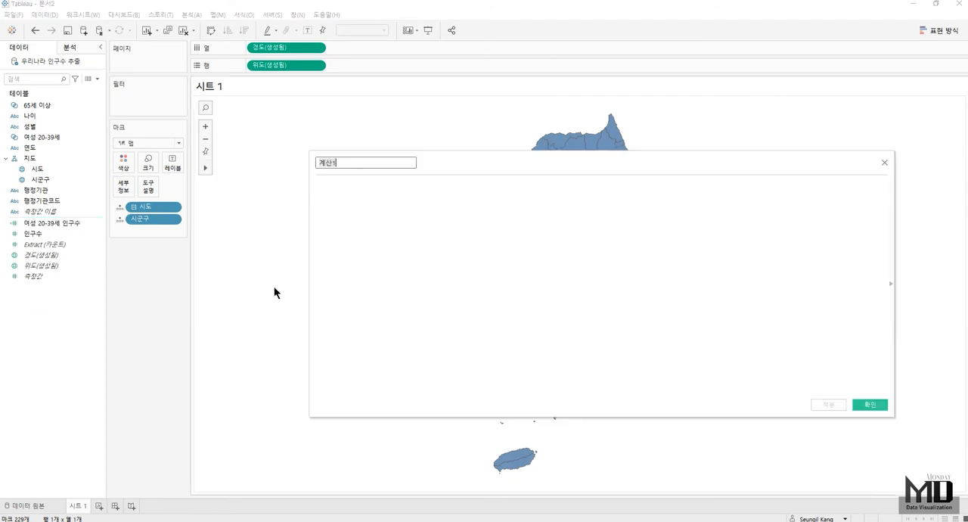
pyautogui.write('65y')
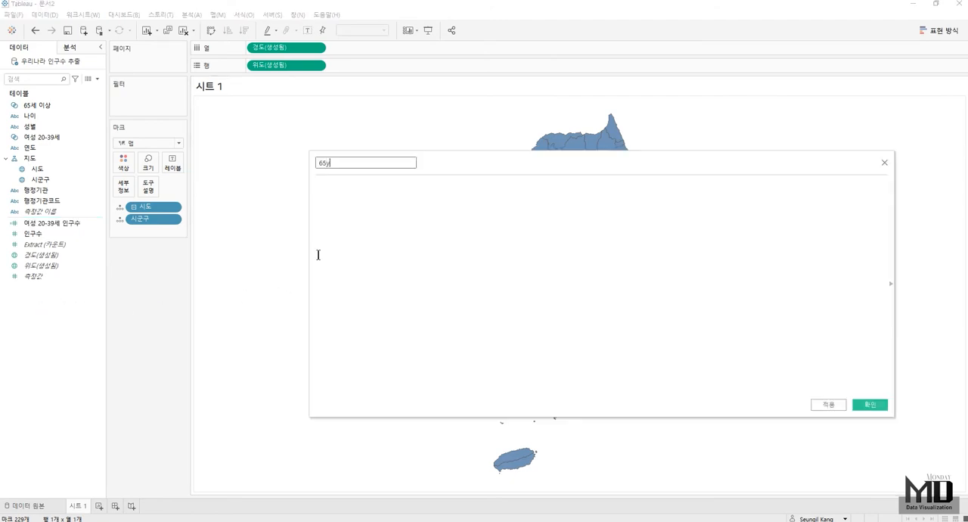
pyautogui.press('BackSpace')
pyautogui.write('세 이상 인구수')
# - Define the elderly population field with the formula IIF([65세 이상],[인구수],null) and save it
pyautogui.click(319, 255)
pyautogui.write('iif')
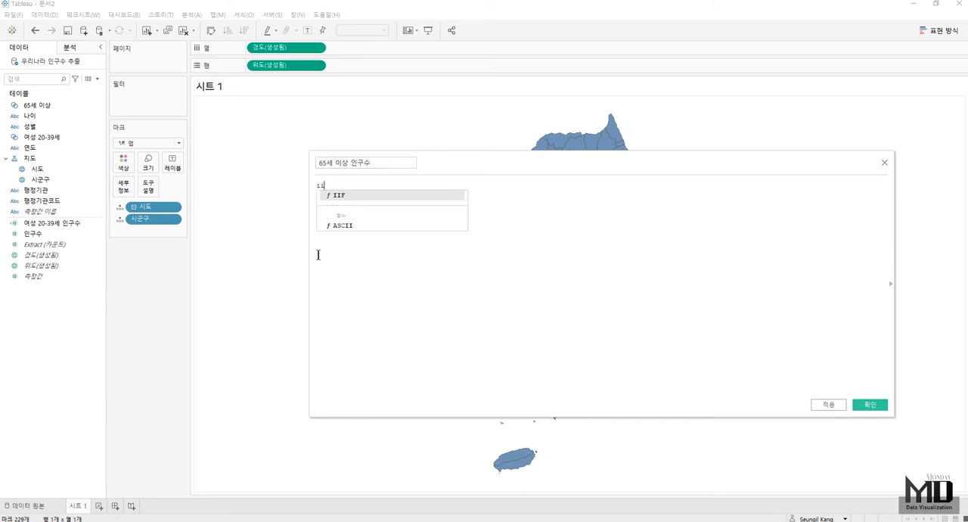
pyautogui.press('Return')
pyautogui.moveTo(36, 105); pyautogui.dragTo(324, 255)
pyautogui.write(',')
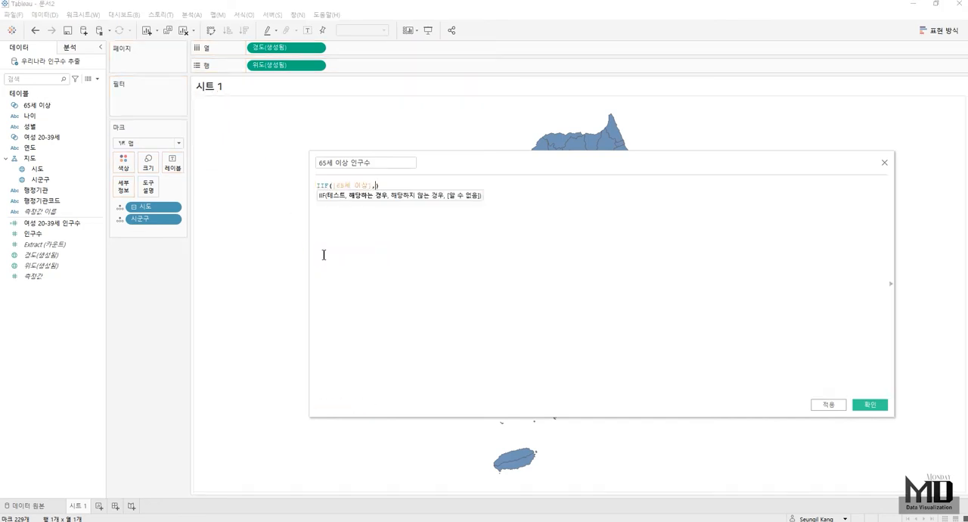
pyautogui.moveTo(38, 234); pyautogui.dragTo(338, 299)
pyautogui.write(',nu')
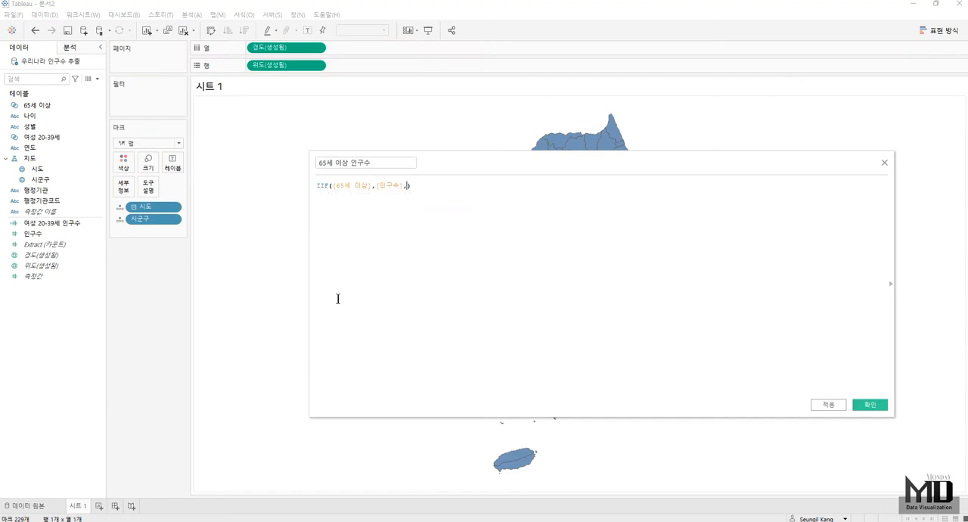
pyautogui.write('l')
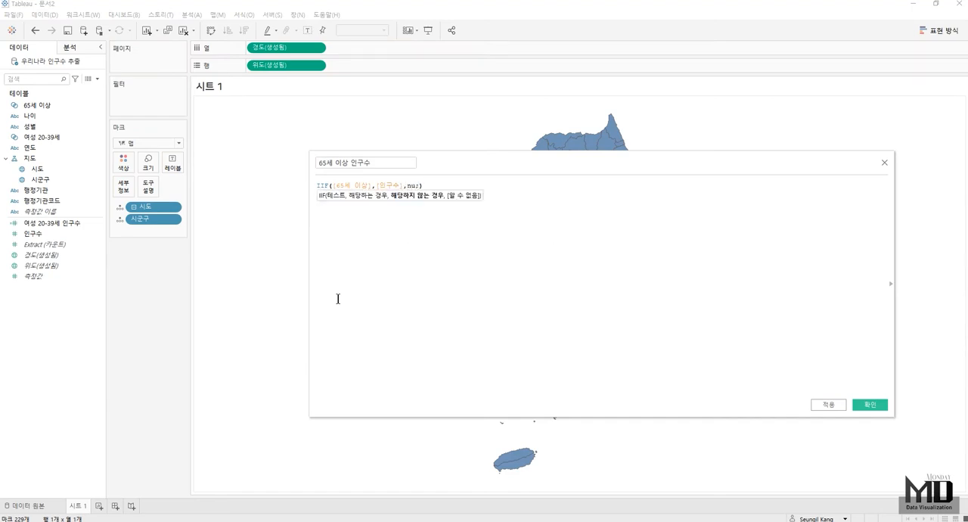
pyautogui.write('l')
pyautogui.click(873, 404)
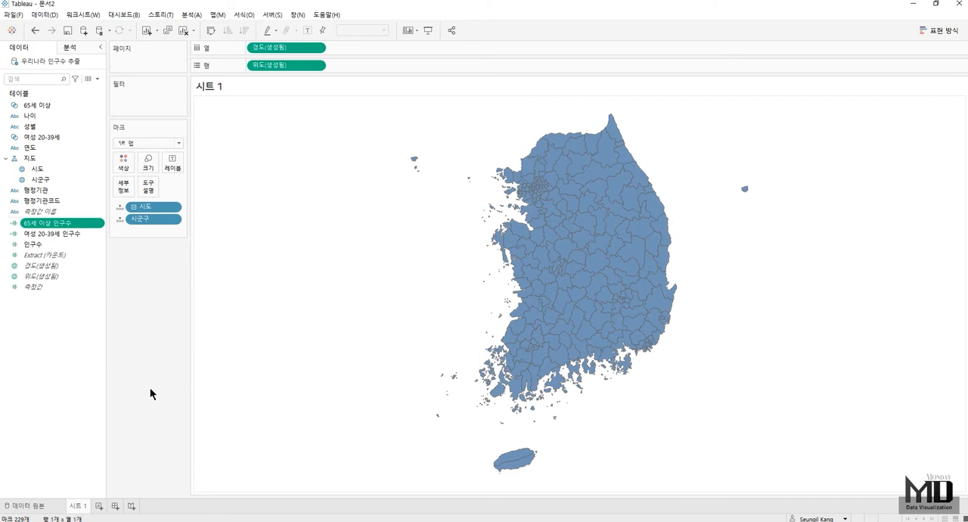
# - Start a new calculated field named 인구소멸 위험지수 and begin its formula
pyautogui.rightClick(34, 330)
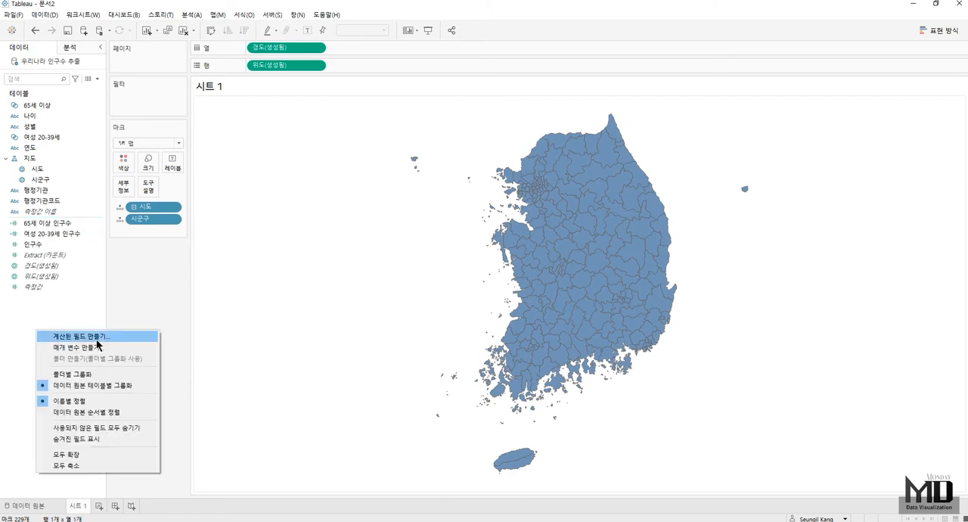
pyautogui.click(97, 337)
pyautogui.write('인구')
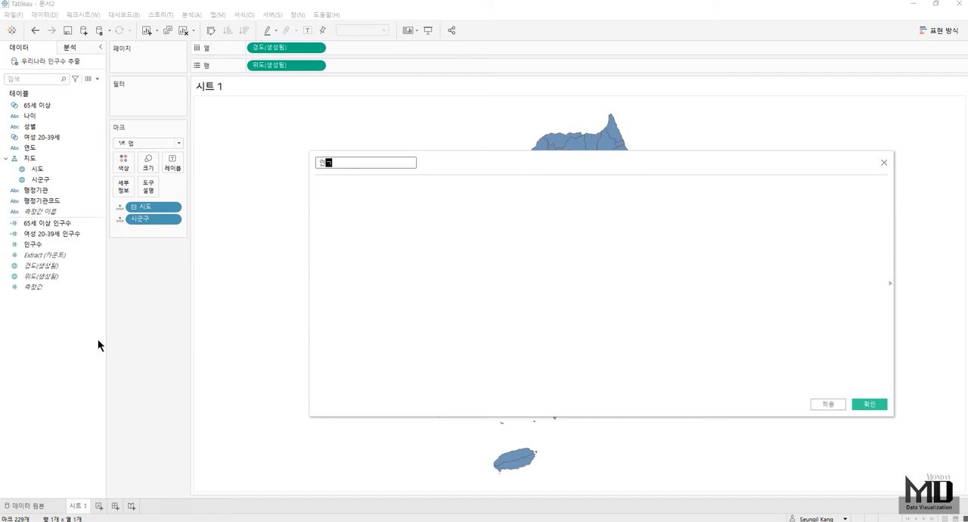
pyautogui.write('소멸 위험지수')
pyautogui.click(443, 333)
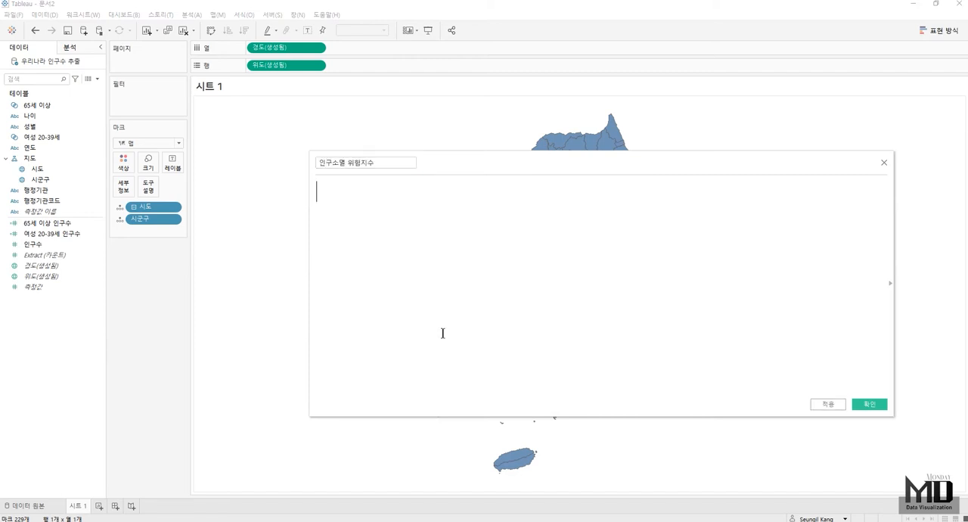
# - Add the comment // 20-39세 여성 인구수 / 65세 이상 인구수 at the start of the 인구소멸 위험지수 formula
pyautogui.write('// 20-39세 여성 인구')
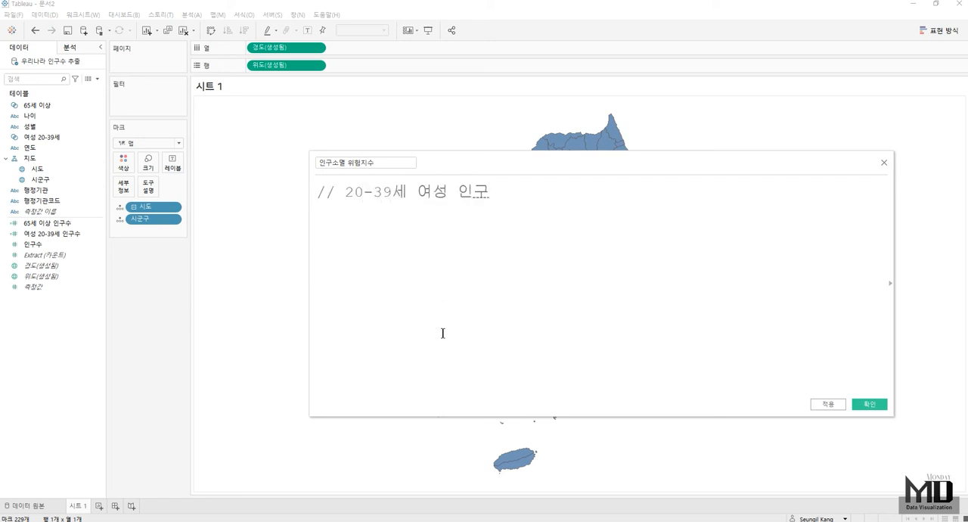
pyautogui.write('수 / 65세 이상 인구소')
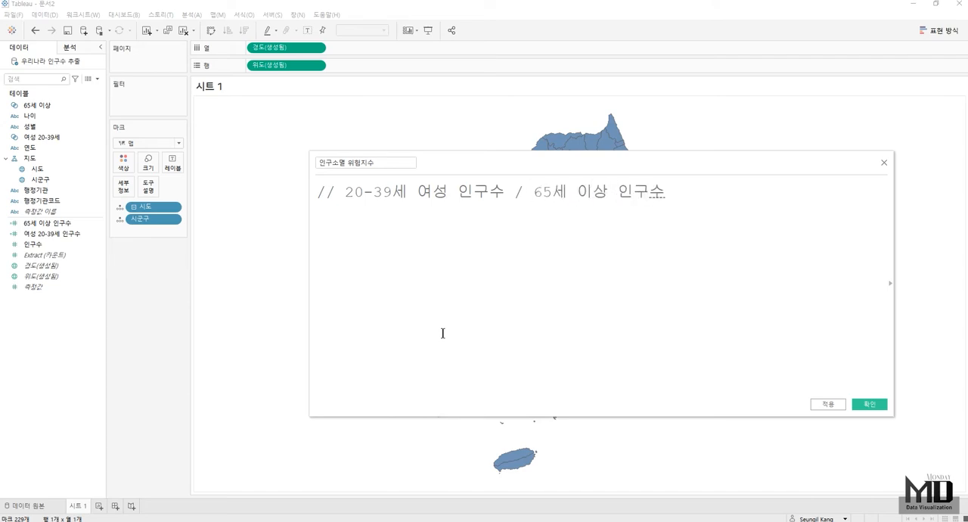
pyautogui.press('BackSpace')
pyautogui.write('수')
pyautogui.press('Return')
pyautogui.press('Return')
# - Define 인구소멸 위험지수 with the formula SUM([여성 20-39세 인구수])/SUM([65세 이상 인구수]) and save the field
pyautogui.write('SUM')
pyautogui.press('Return')
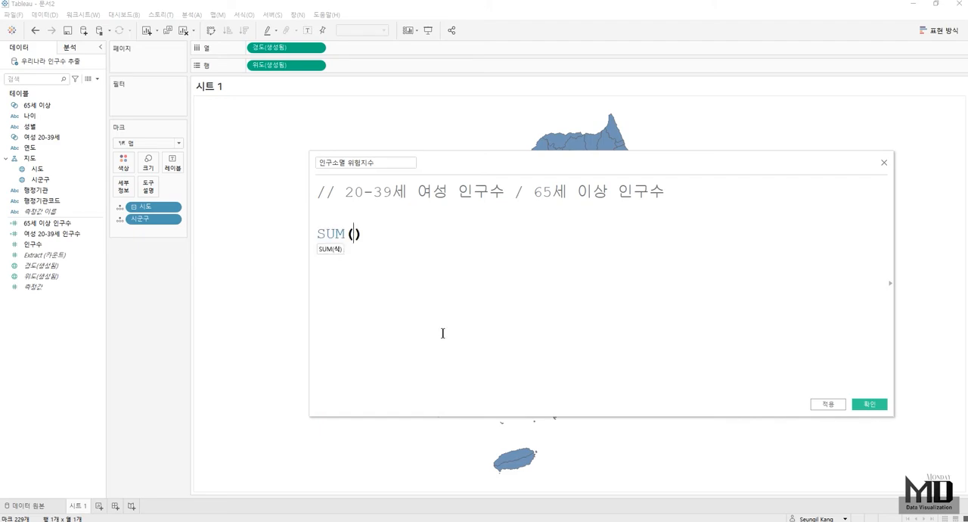
pyautogui.click(57, 235)
pyautogui.moveTo(58, 234); pyautogui.dragTo(356, 235)
pyautogui.click(555, 247)
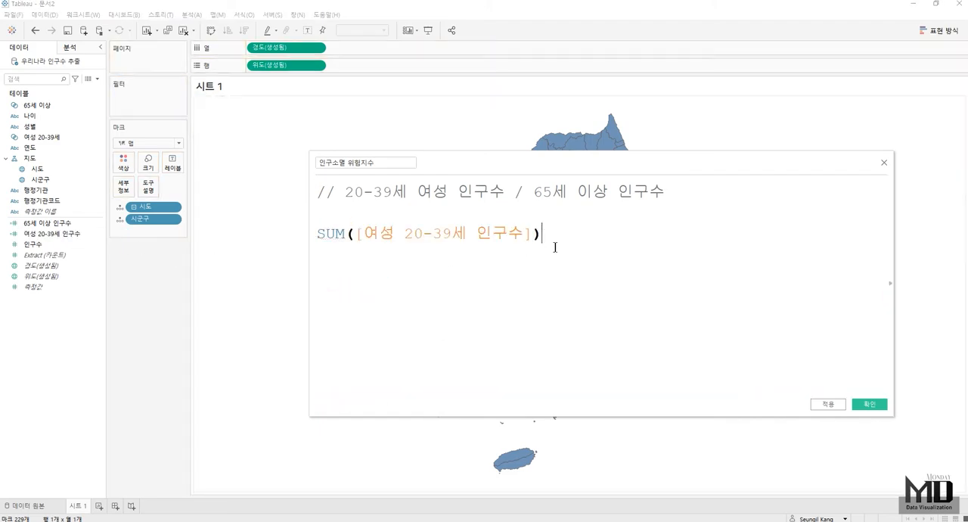
pyautogui.write('/sum')
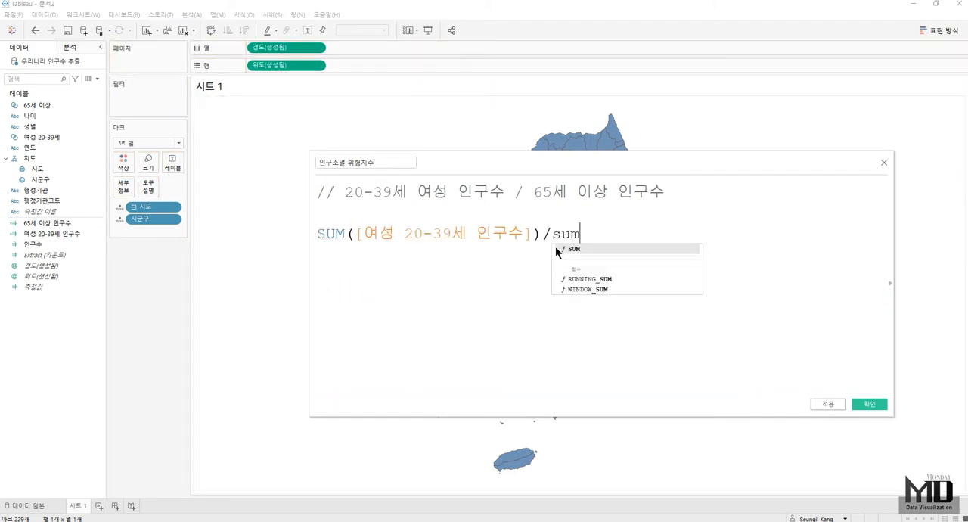
pyautogui.press('Return')
pyautogui.moveTo(32, 223); pyautogui.dragTo(537, 284)
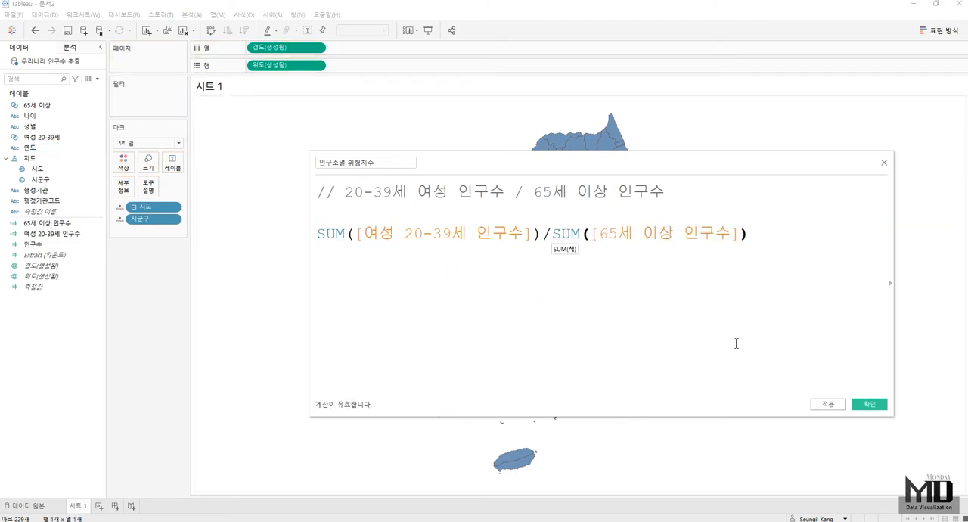
pyautogui.click(868, 403)
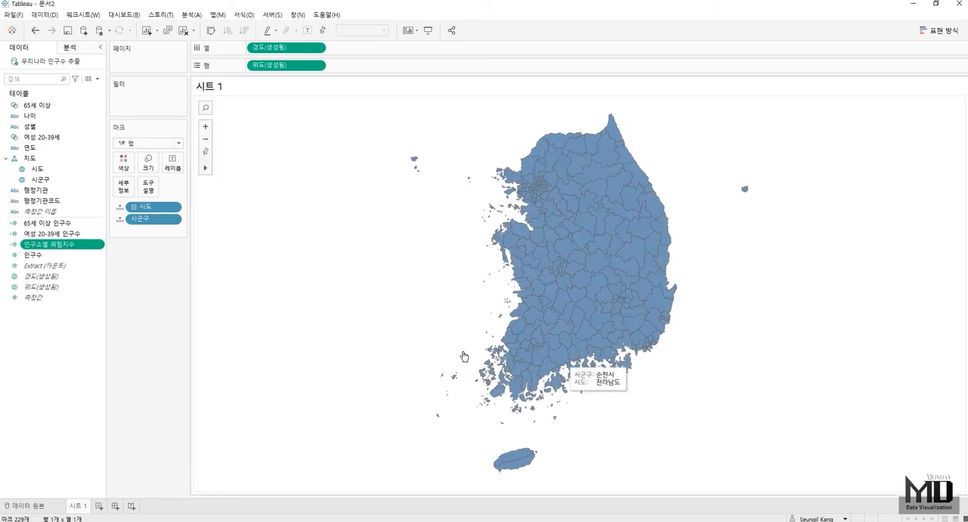
# - Set the default number format of 인구소멸 위험지수 to 숫자(사용자 지정) and adjust its number of decimal places
pyautogui.rightClick(49, 244)
pyautogui.moveTo(98, 416)
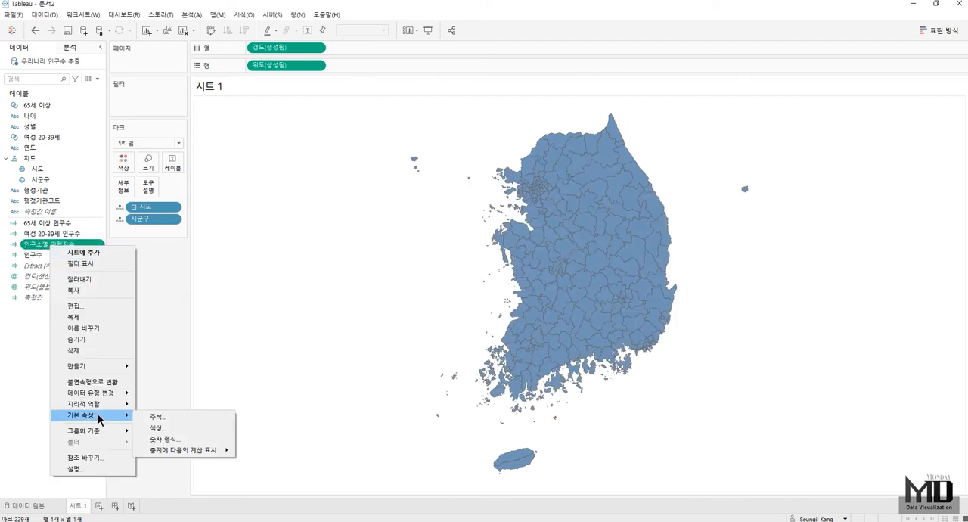
pyautogui.click(164, 439)
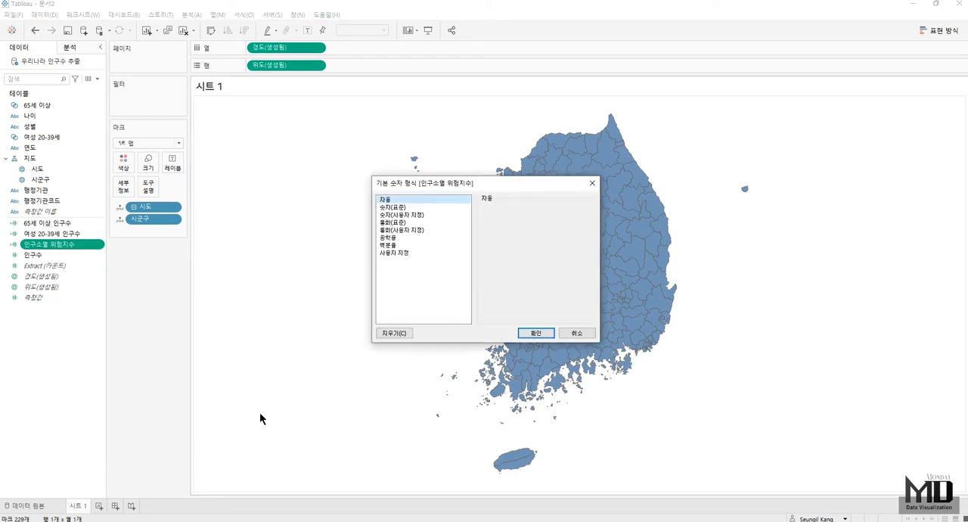
pyautogui.click(413, 217)
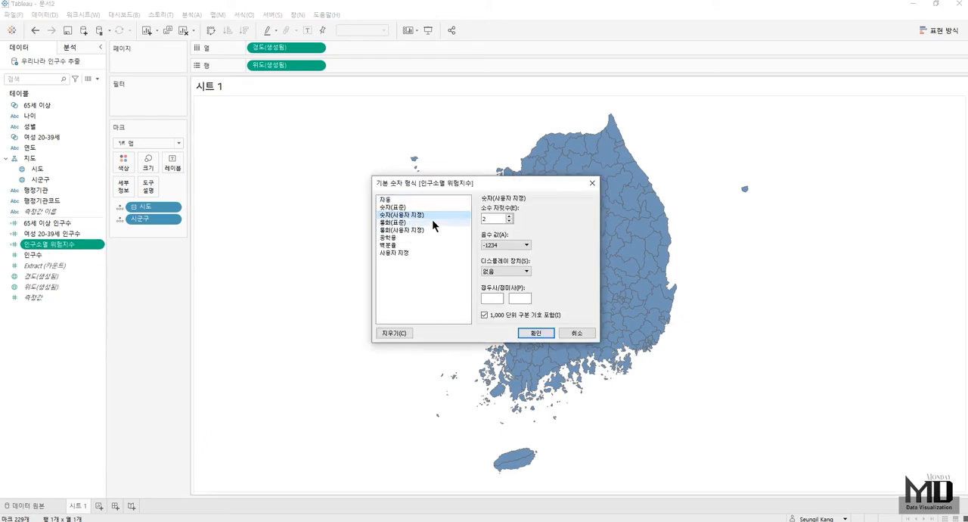
pyautogui.click(510, 221)
pyautogui.click(536, 333)
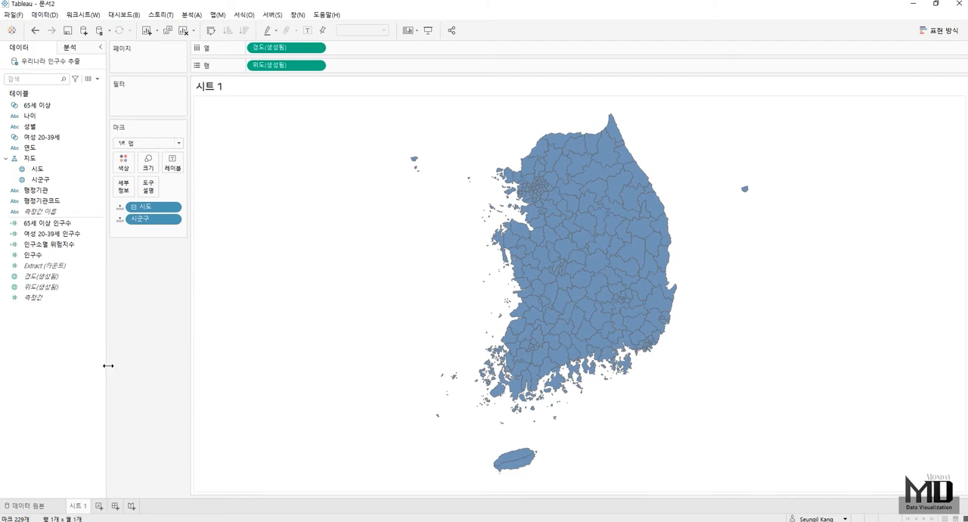
# - Start a new calculated field named 인구소멸 위험지수 단계
pyautogui.rightClick(42, 324)
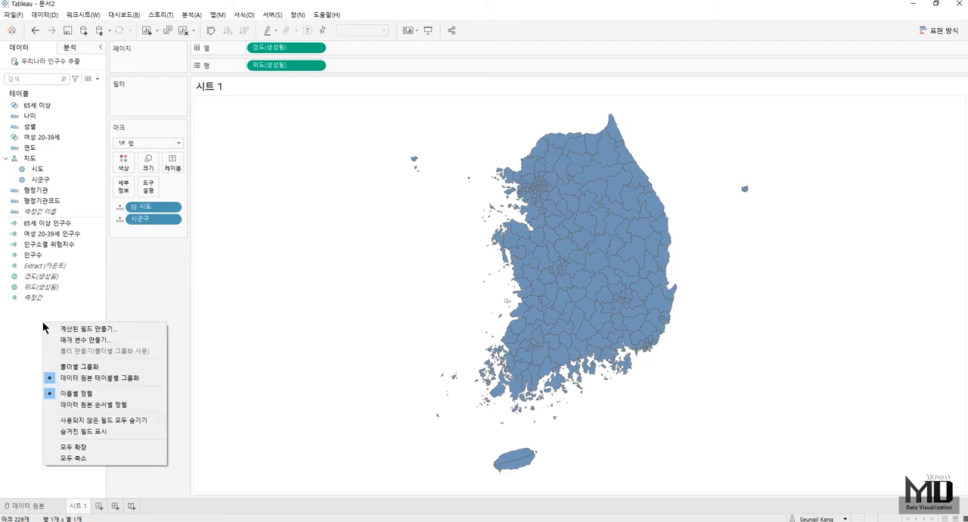
pyautogui.click(92, 328)
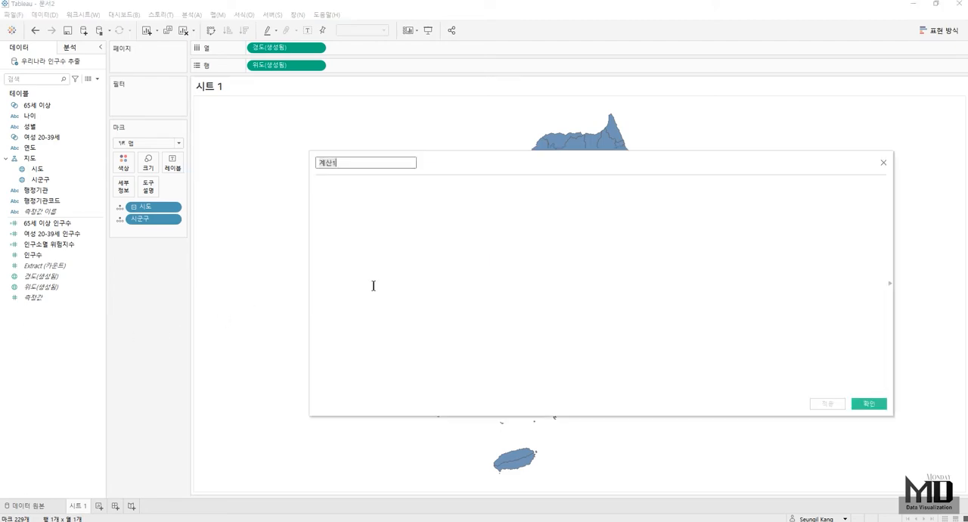
pyautogui.press('BackSpace')
pyautogui.write('인구소멸 위험지수 단계')
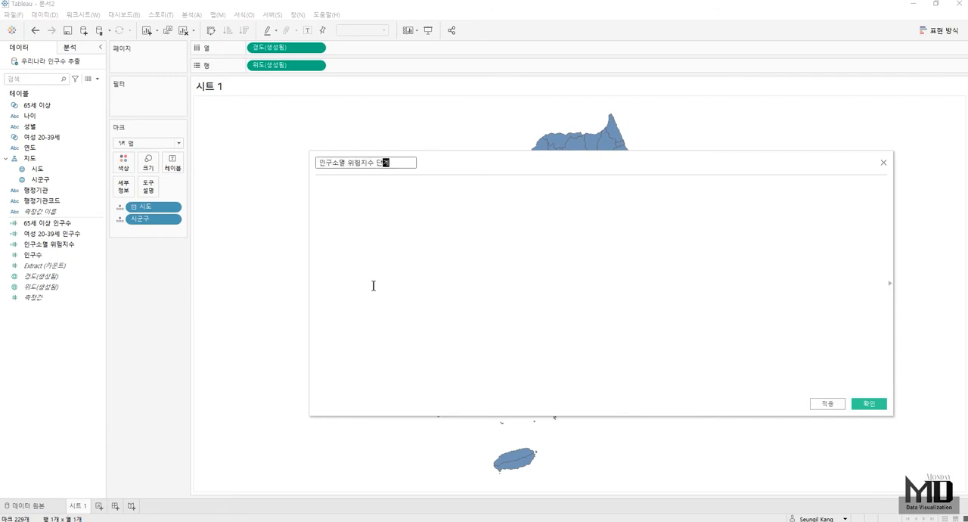
# - Classify [인구소멸 위험지수] with an IF formula: < 0.2 '고위험', < 0.5 '위험 진입', < 1.0 '주의', < 1.5 '보통', else '매우 낮음'; save the field
pyautogui.click(373, 285)
pyautogui.write("IF [인구소멸 위험지수] < 0.2 THEN '고위험' ELSEIF [인구소멸 위험지수] < 0.5 THEN '위험 진입' ELSEIF [인구소멸 위험지수] < 1.0 THEN '주의' ELSEIF [인구소멸 위험지수] < 1.5 THEN '보통' ELSE '매우 낮음' END")
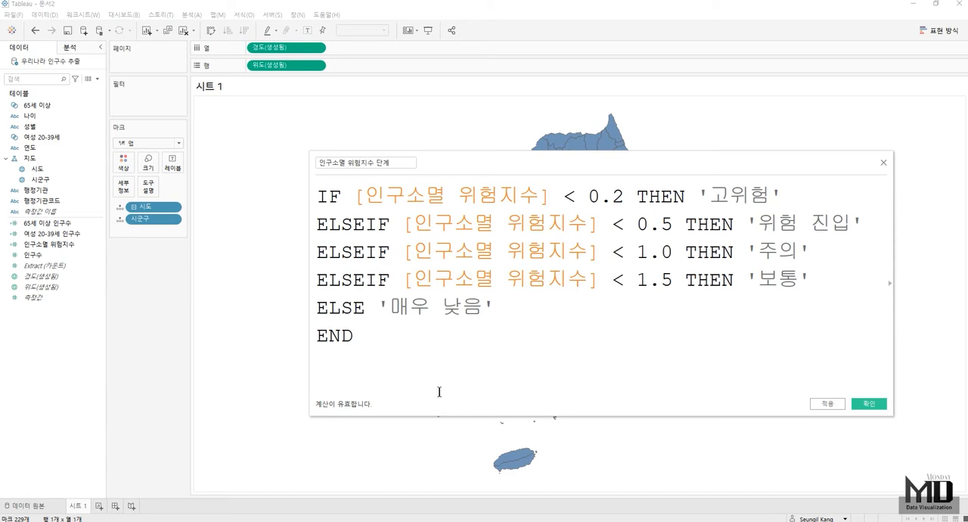
pyautogui.click(866, 403)
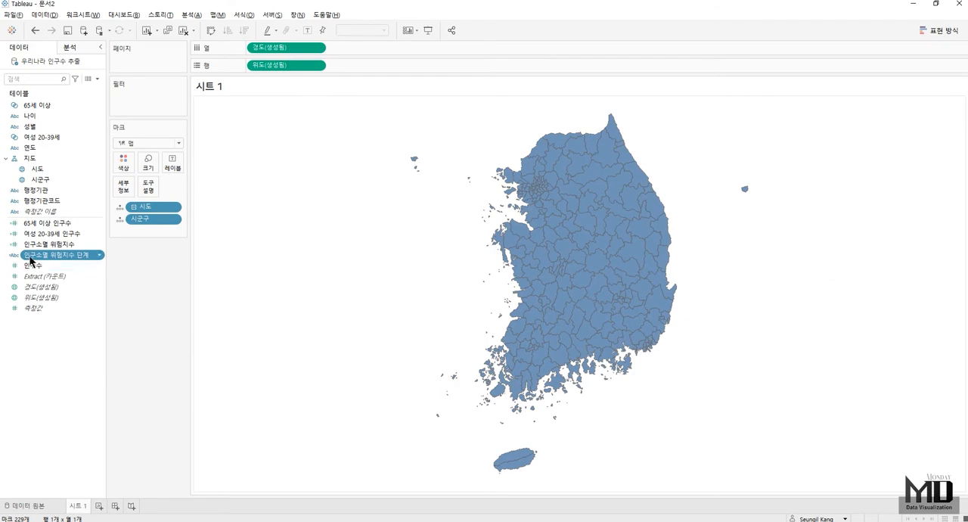
# - Color the map by 인구소멸 위험지수 단계 and manually sort its stages as 고위험, 위험 진입, 주의, 보통, 매우 낮음
pyautogui.moveTo(31, 261); pyautogui.dragTo(118, 168)
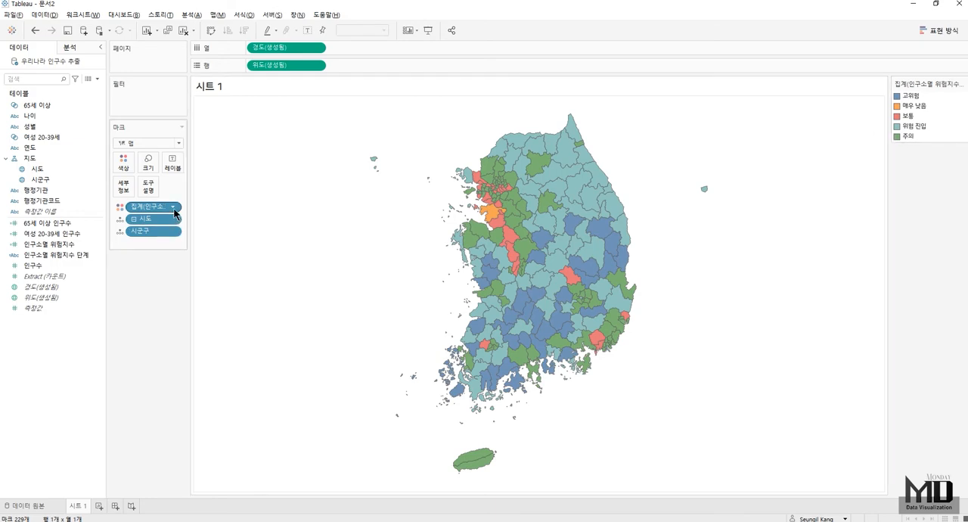
pyautogui.click(174, 208)
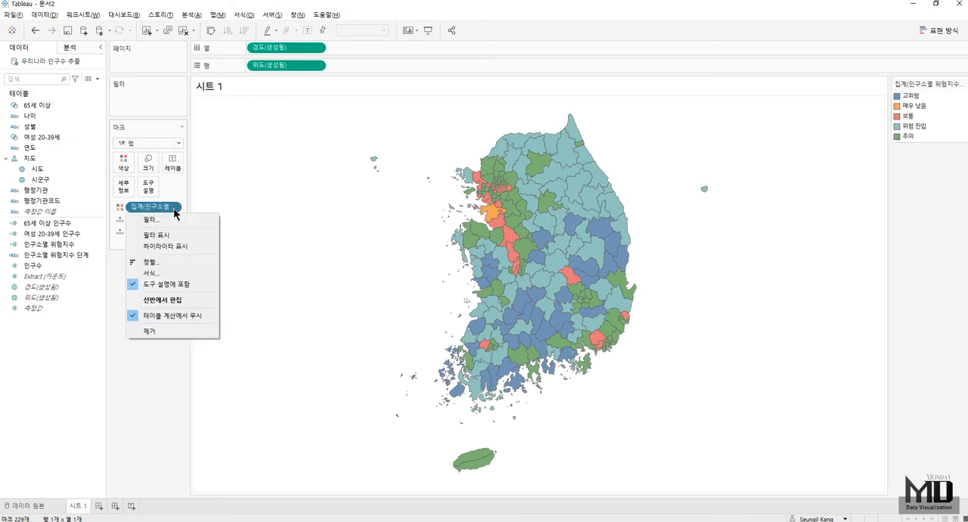
pyautogui.click(160, 262)
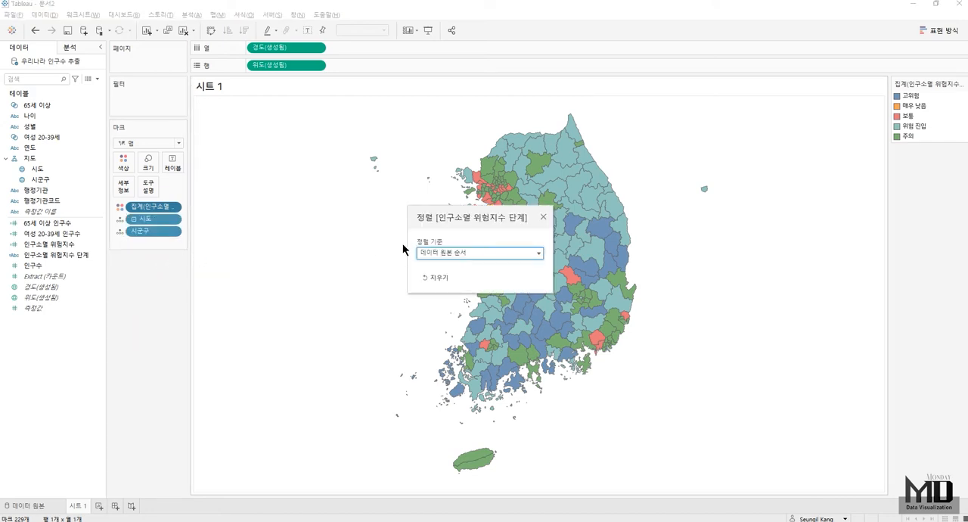
pyautogui.click(453, 253)
pyautogui.click(426, 273)
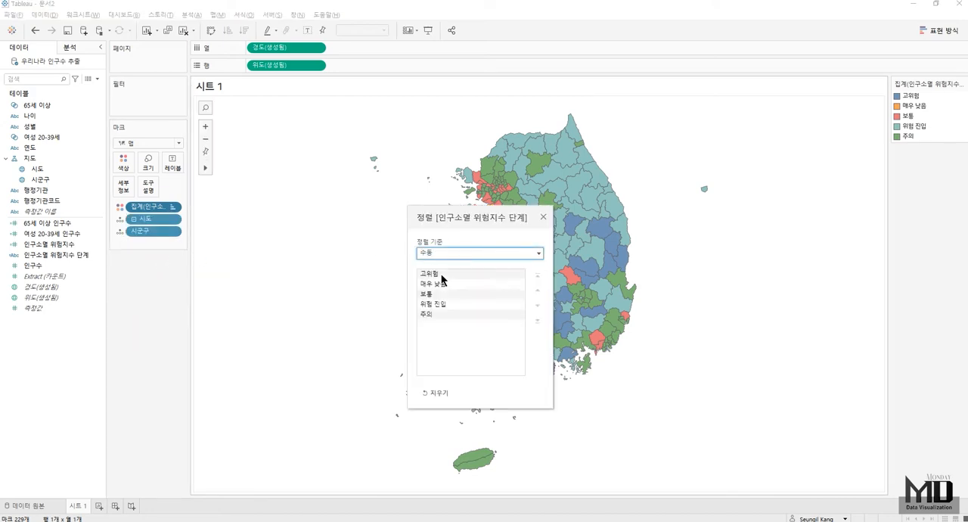
pyautogui.moveTo(446, 284); pyautogui.dragTo(435, 320)
pyautogui.moveTo(437, 284); pyautogui.dragTo(440, 309)
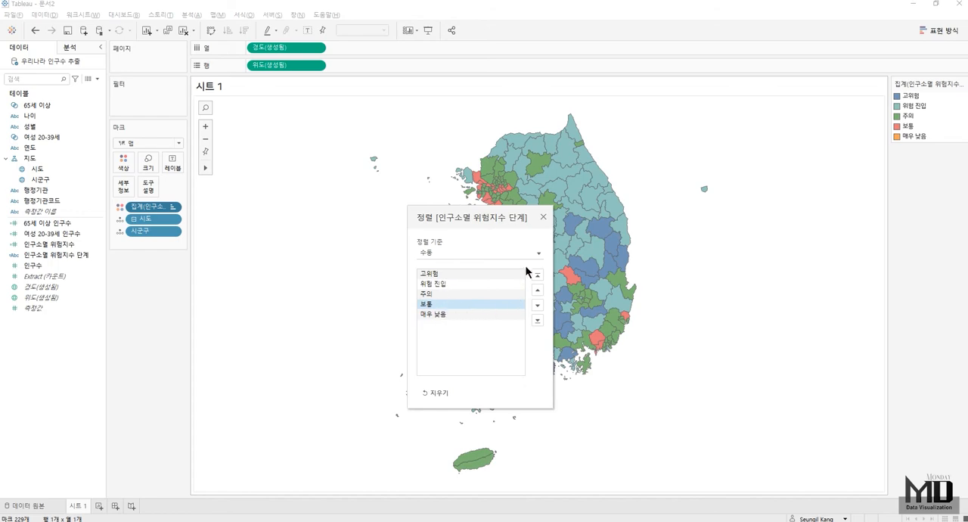
pyautogui.click(543, 218)
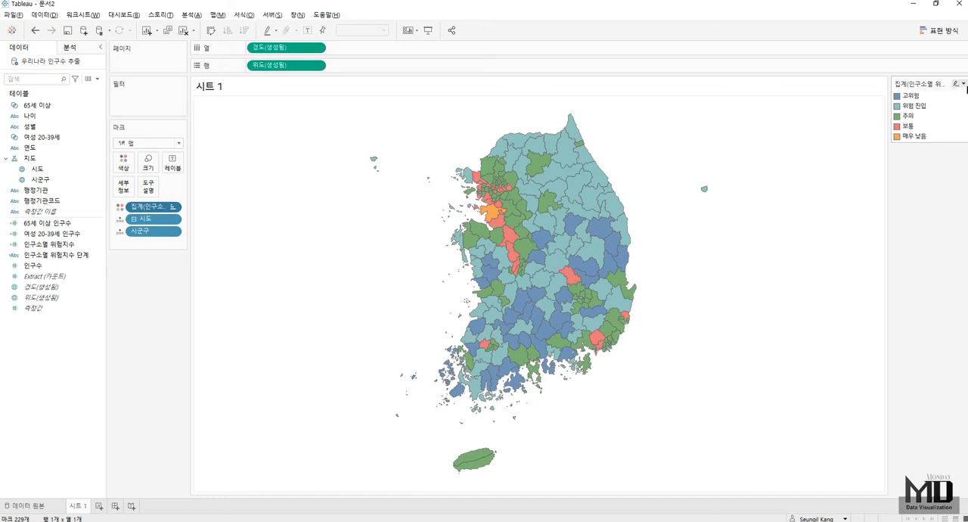
# - Edit the stage colors, assigning red to 고위험, orange to 위험 진입 and yellow to 주의
pyautogui.click(964, 84)
pyautogui.click(927, 98)
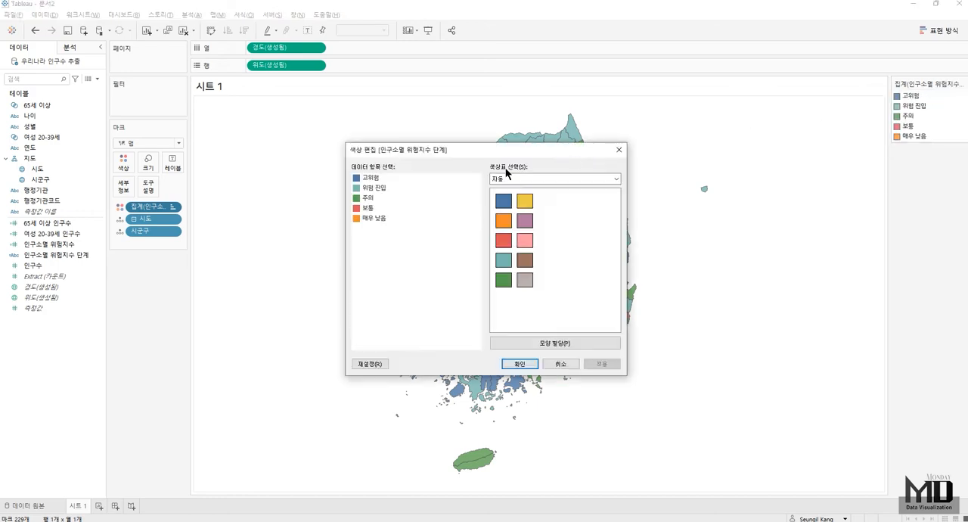
pyautogui.click(524, 240)
pyautogui.click(378, 187)
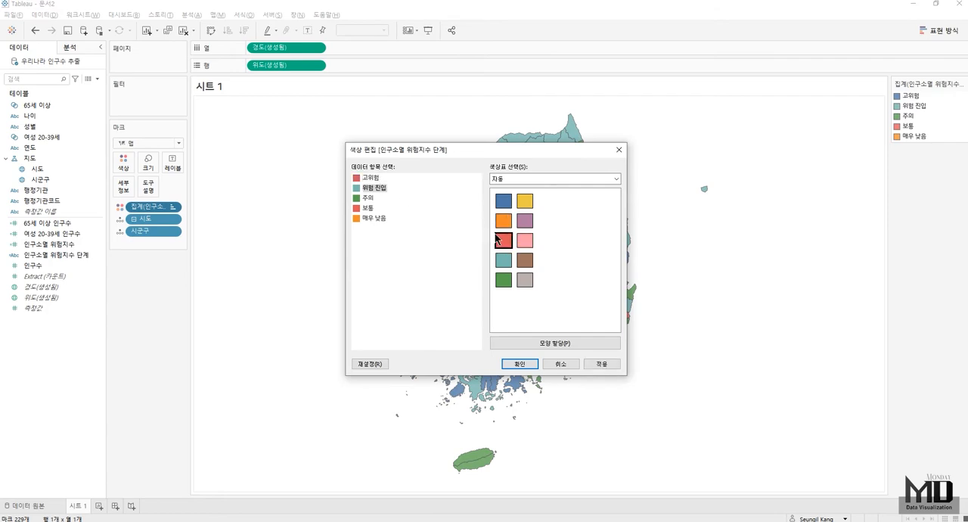
pyautogui.click(362, 200)
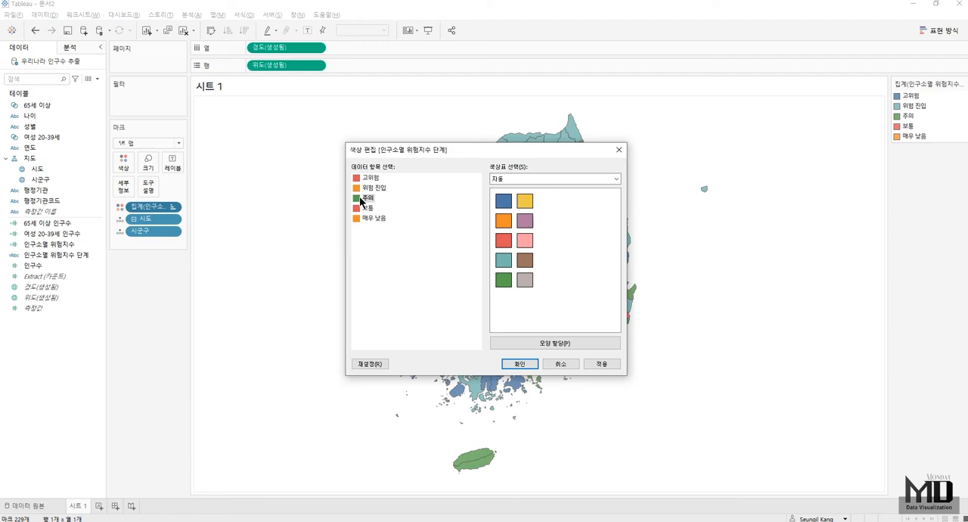
pyautogui.click(533, 204)
# - Assign green #59A14F to 매우 낮음 and light green #B9CA5D from the 여름 palette to 보통, and apply the colors
pyautogui.click(378, 218)
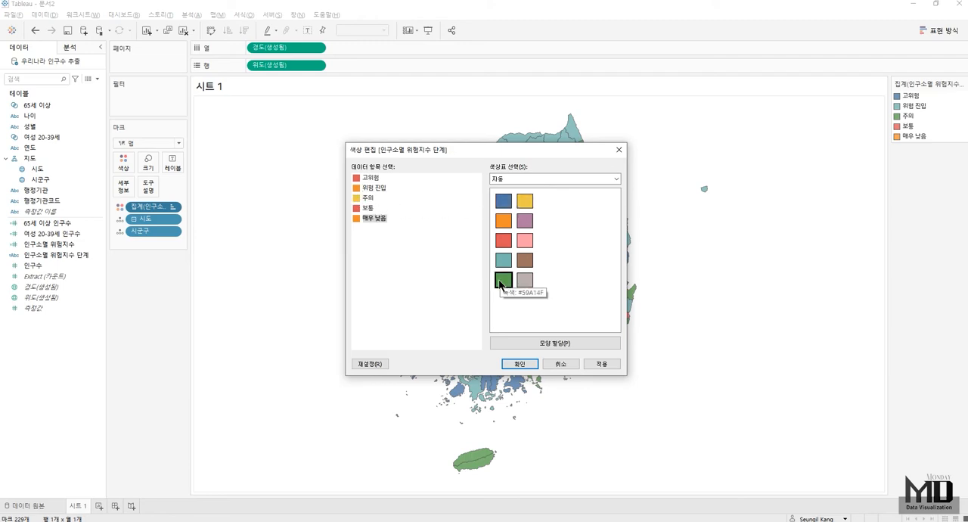
pyautogui.click(500, 282)
pyautogui.click(368, 208)
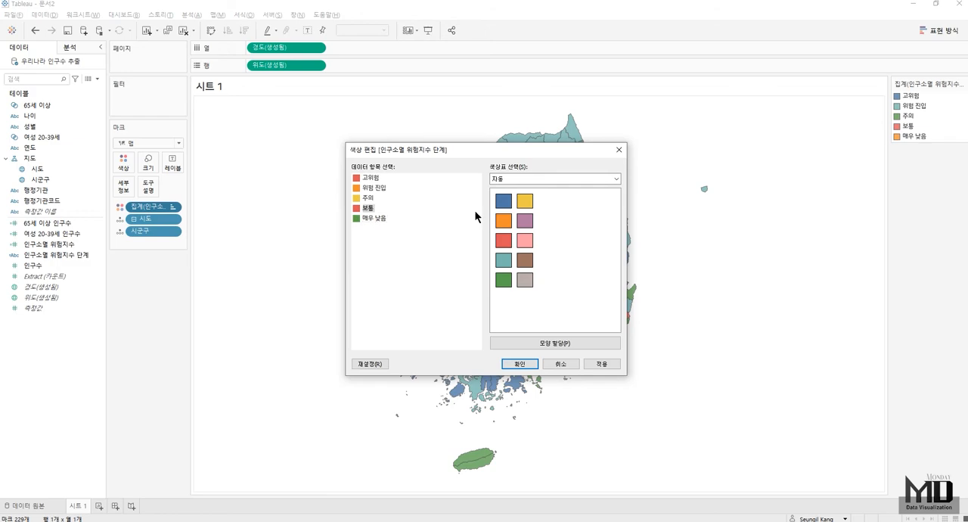
pyautogui.click(533, 179)
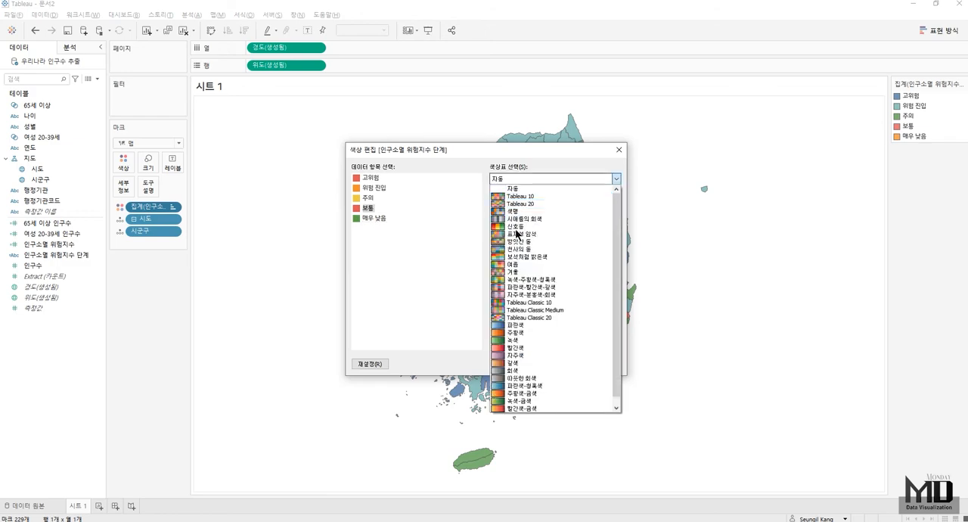
pyautogui.click(514, 264)
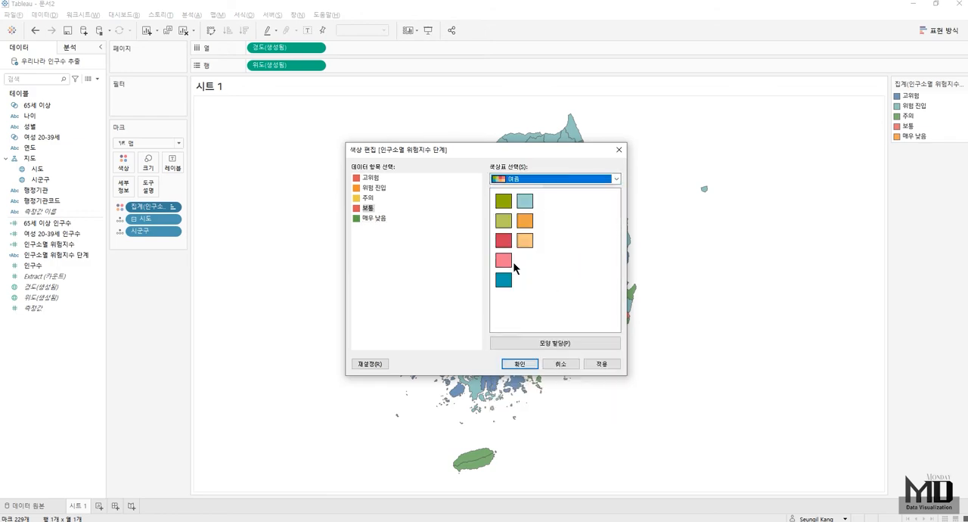
pyautogui.click(503, 222)
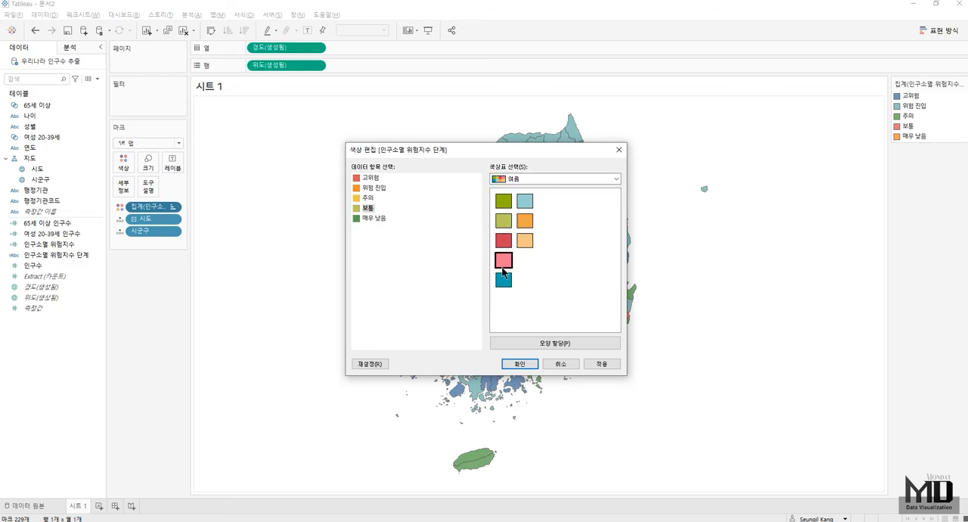
pyautogui.click(509, 363)
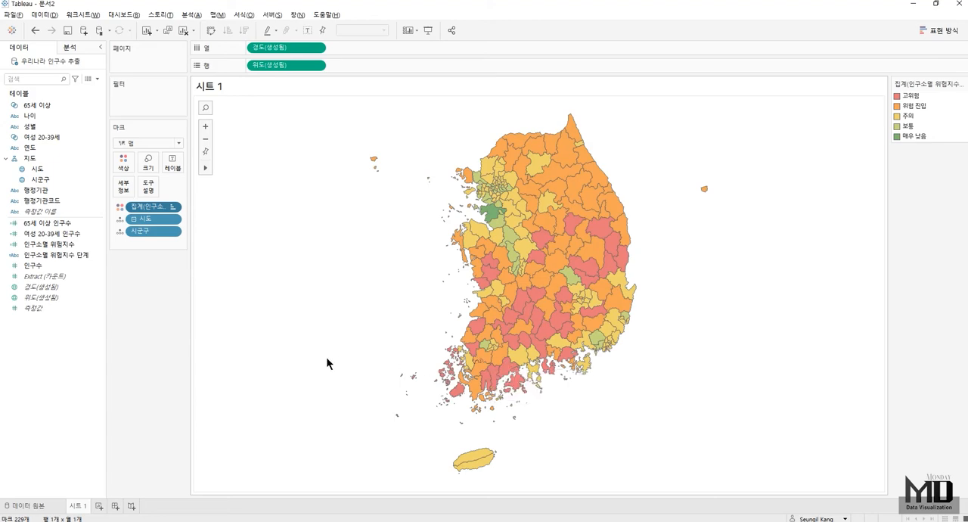
# - Highlight the 매우 낮음 regions and the 고위험 regions on the map in turn, and clear the highlight
pyautogui.click(923, 136)
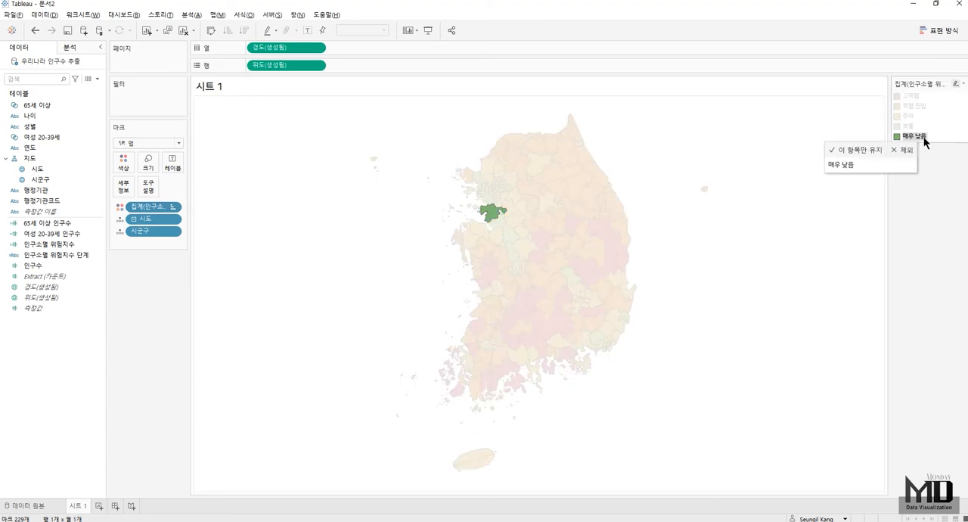
pyautogui.click(915, 96)
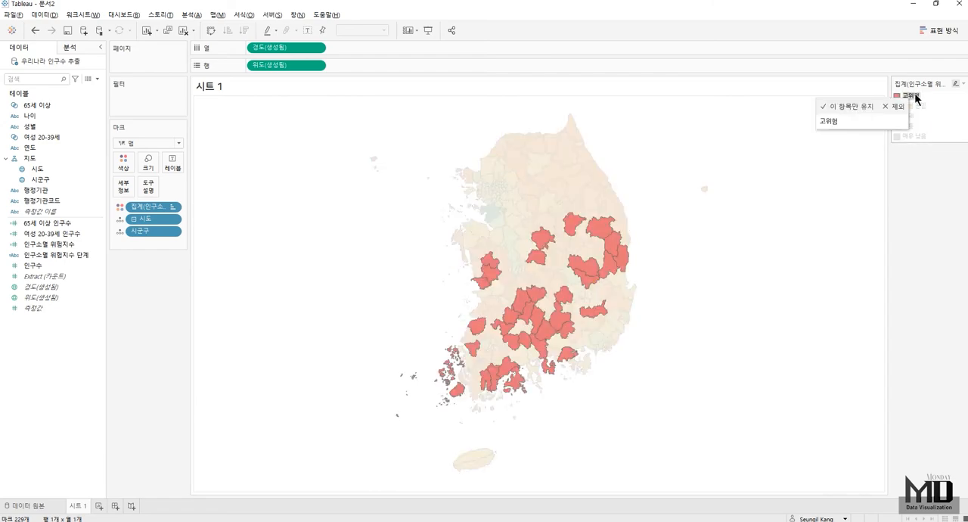
pyautogui.click(915, 96)
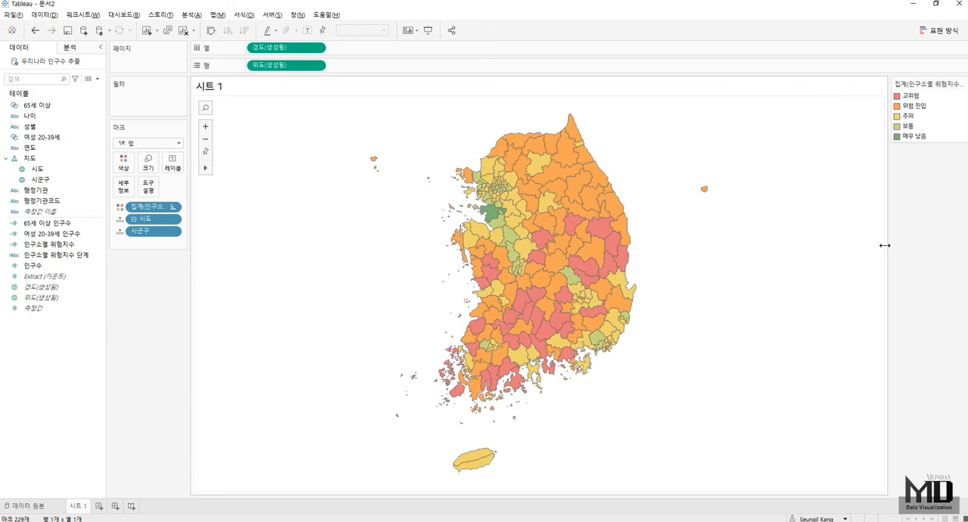
# - Rename the worksheet 시트 1 as 전국
pyautogui.doubleClick(78, 505)
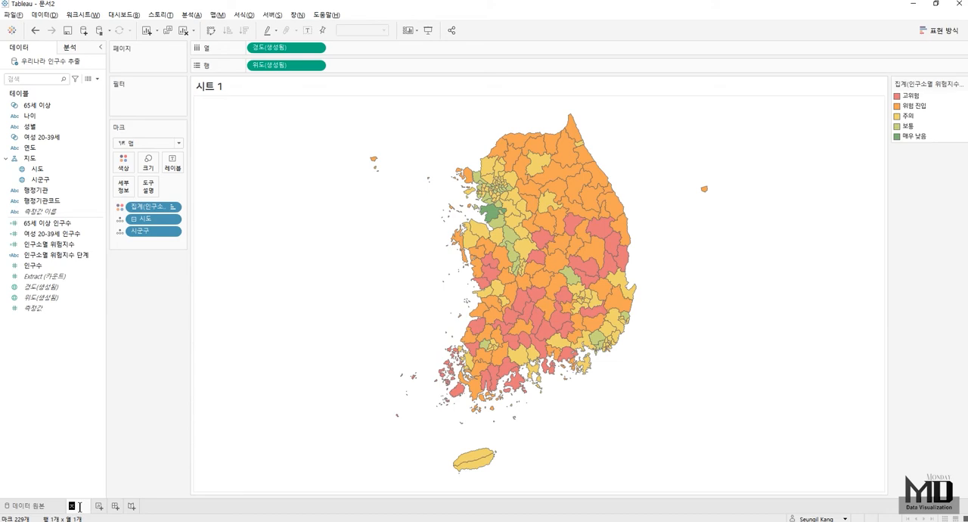
pyautogui.write('전국')
pyautogui.press('Return')
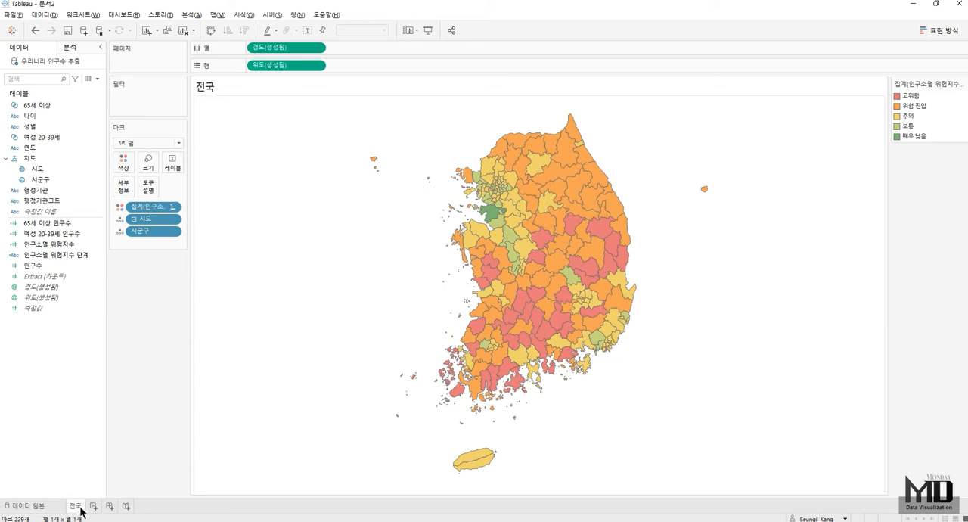
# - Replace the sheet title with centered text "인구소멸 위험지수 (Click하시면 해당 지역 기준 상세 정보를 보실 수 있습니다.)"
pyautogui.doubleClick(242, 87)
pyautogui.hotkey('ctrl', 'a')
pyautogui.hotkey('ctrl', 'e')
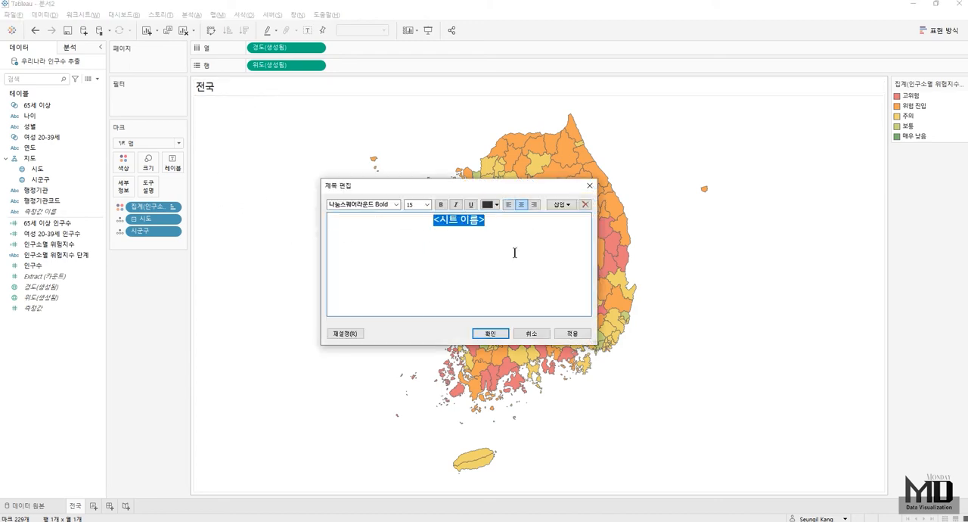
pyautogui.press('Delete')
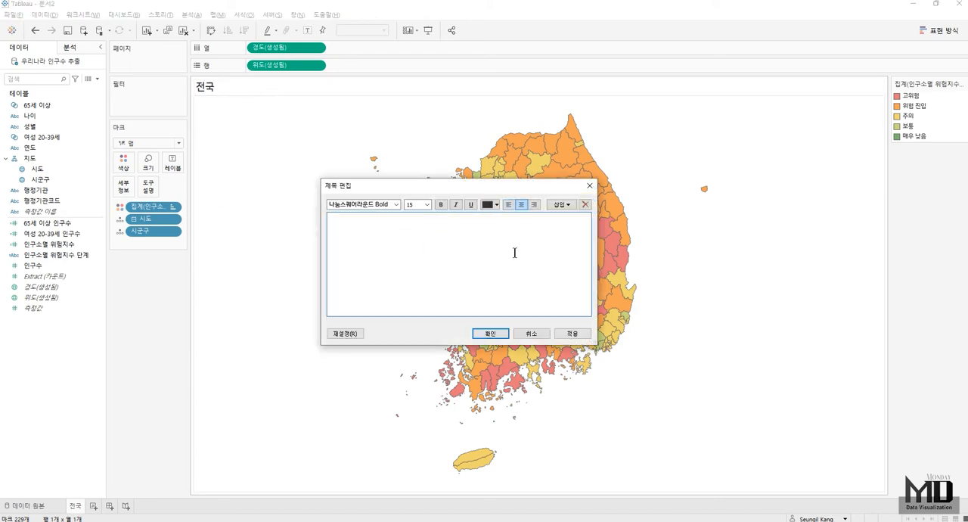
pyautogui.write('인구소멸 위험지수 (')
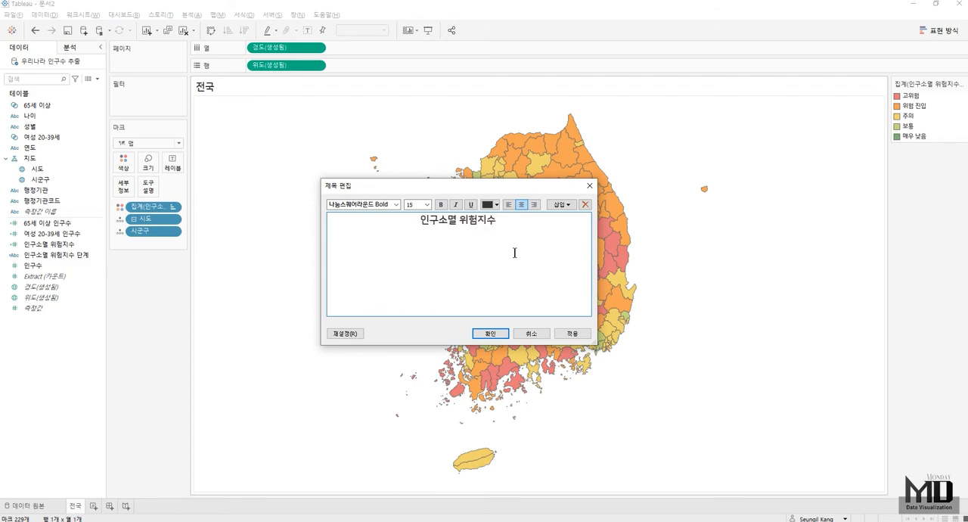
pyautogui.write('Click')
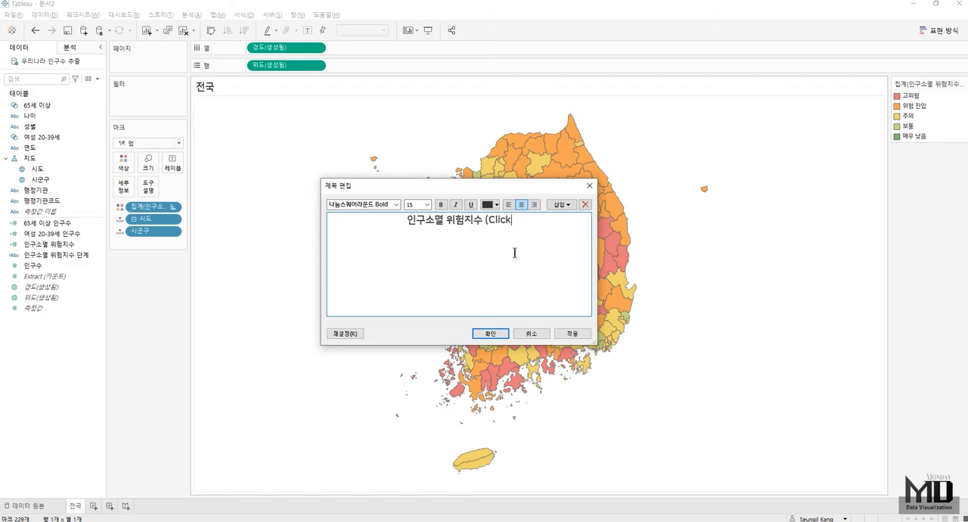
pyautogui.write('하시며 해당 지역')
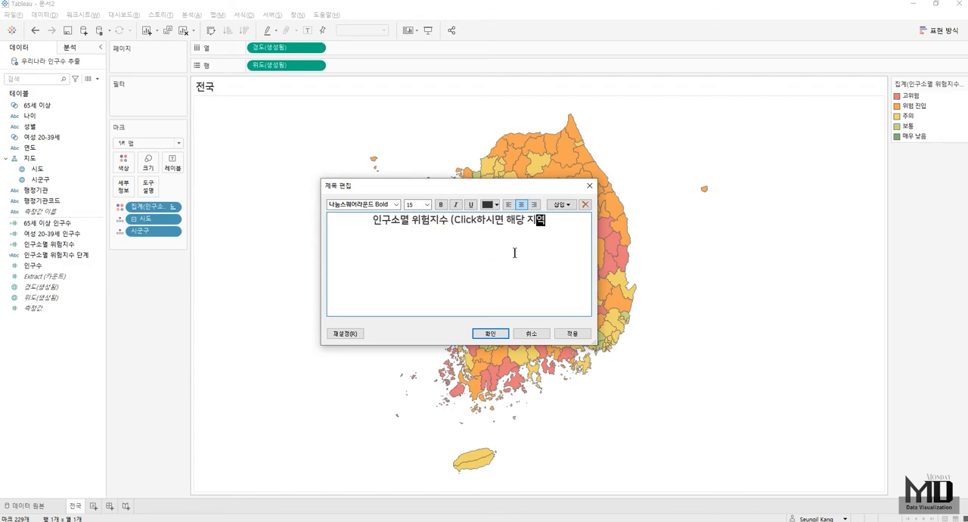
pyautogui.write(' 기준 상세 정')
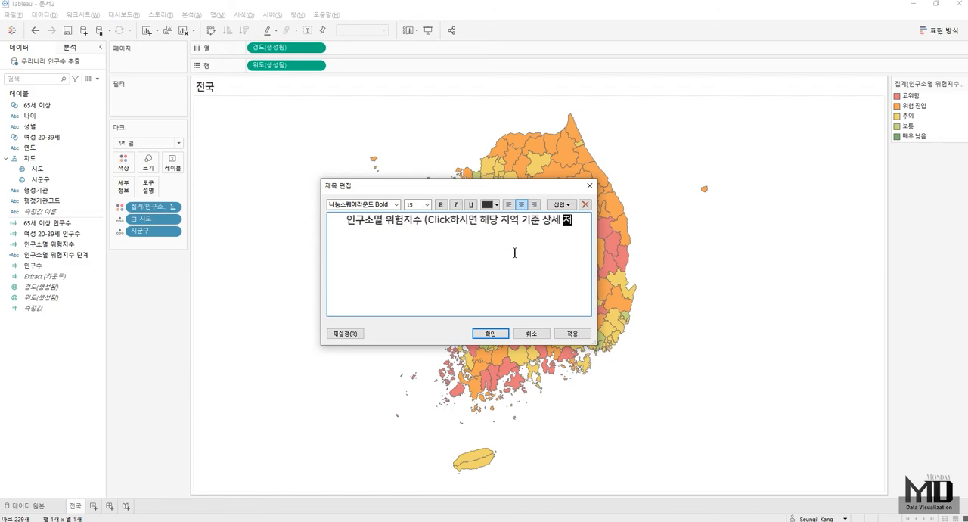
pyautogui.write('보를 ㅂ보실 수 있습')
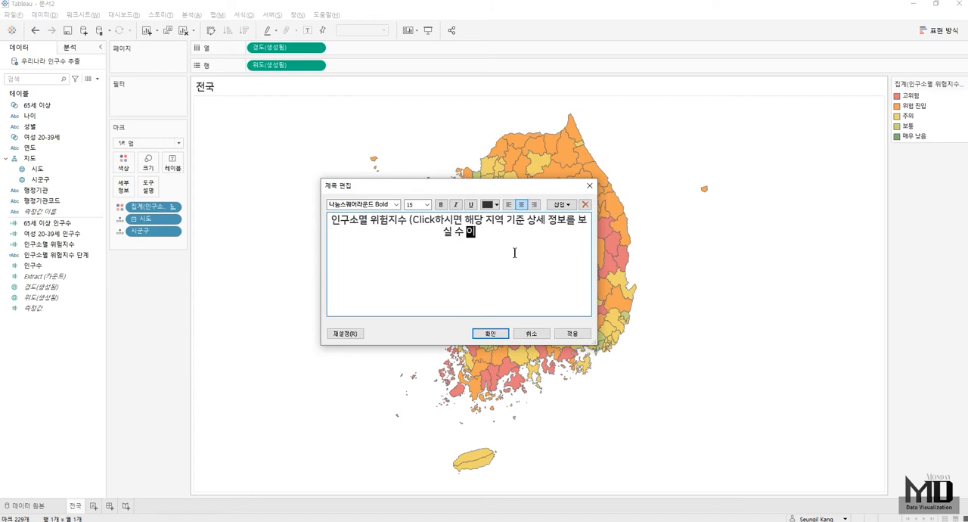
pyautogui.write('니다.)')
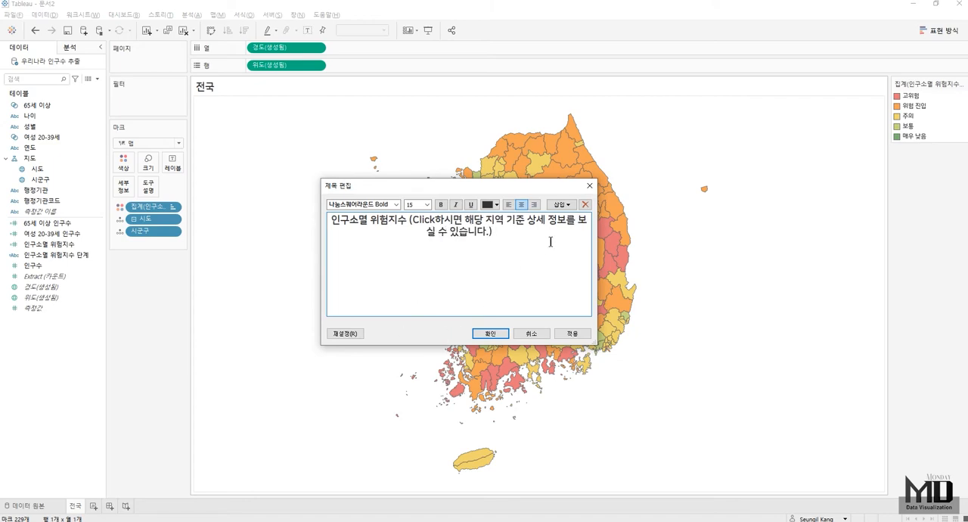
# - Set the parenthesized note in the title to font size 10 and apply the title
pyautogui.moveTo(551, 241); pyautogui.dragTo(410, 220)
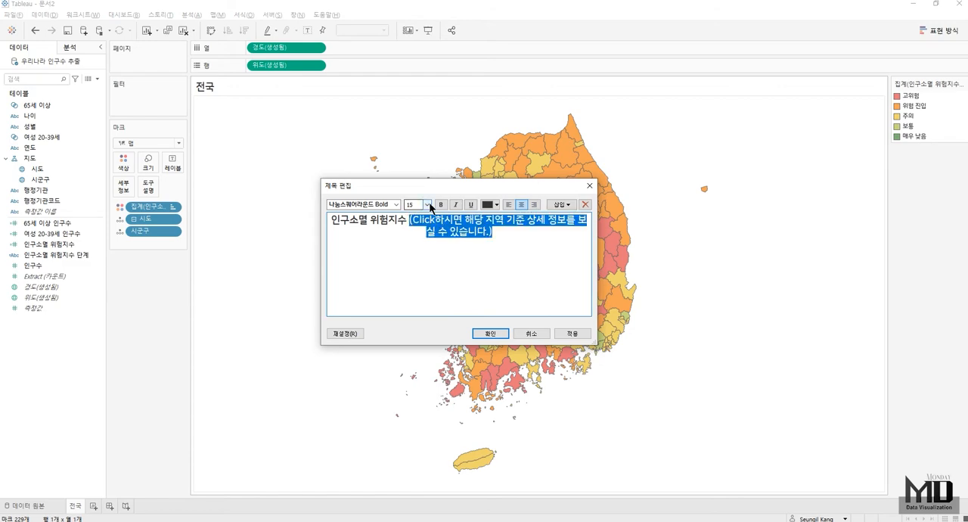
pyautogui.click(427, 204)
pyautogui.click(419, 226)
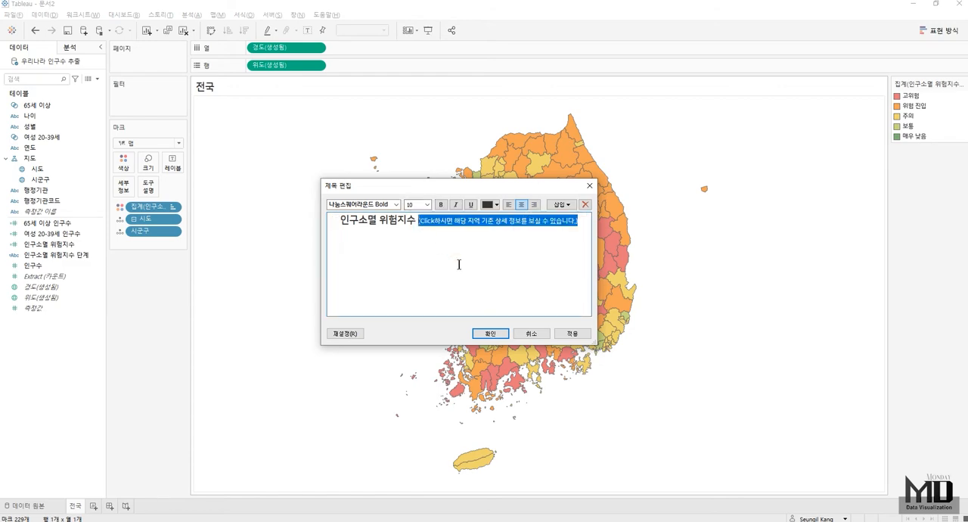
pyautogui.click(491, 333)
# - Format the sheet title with black shading
pyautogui.rightClick(445, 87)
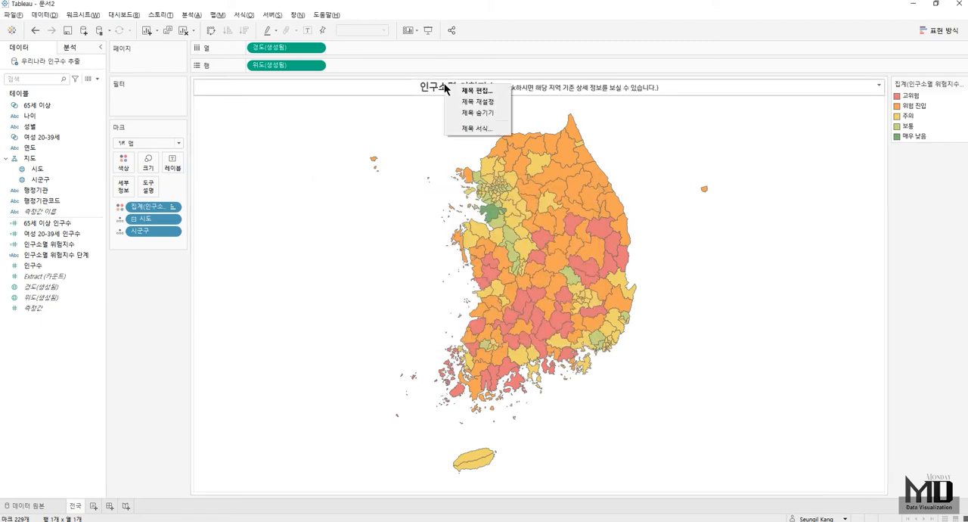
pyautogui.click(472, 127)
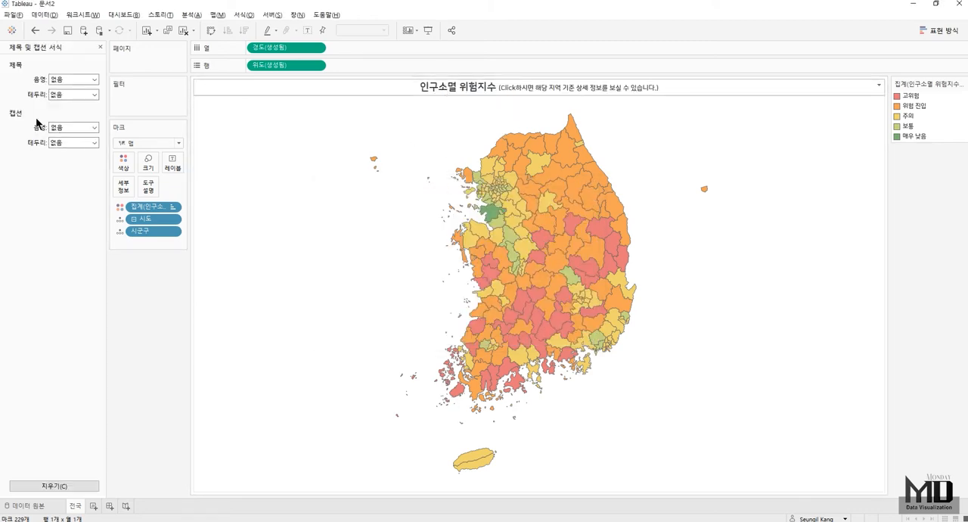
pyautogui.click(65, 81)
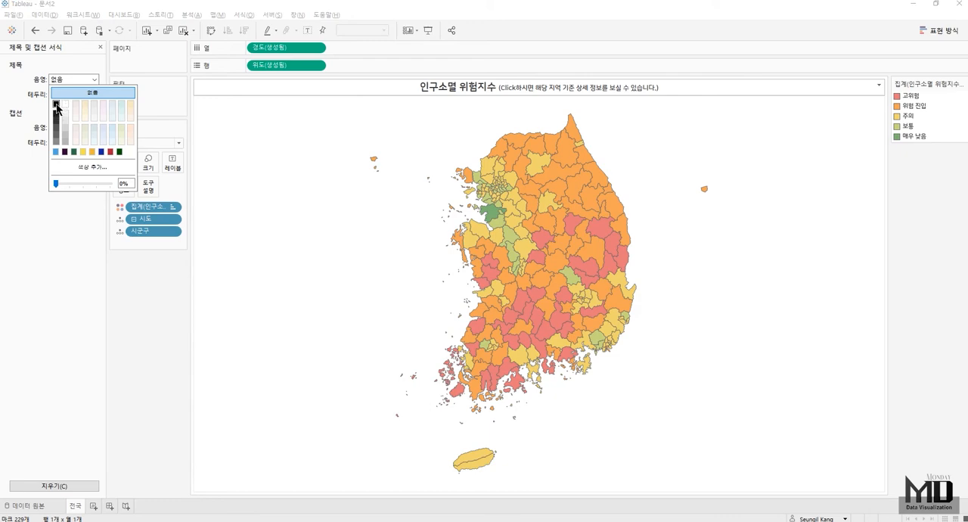
pyautogui.click(56, 108)
# - Change all of the title text to white and apply it
pyautogui.doubleClick(479, 90)
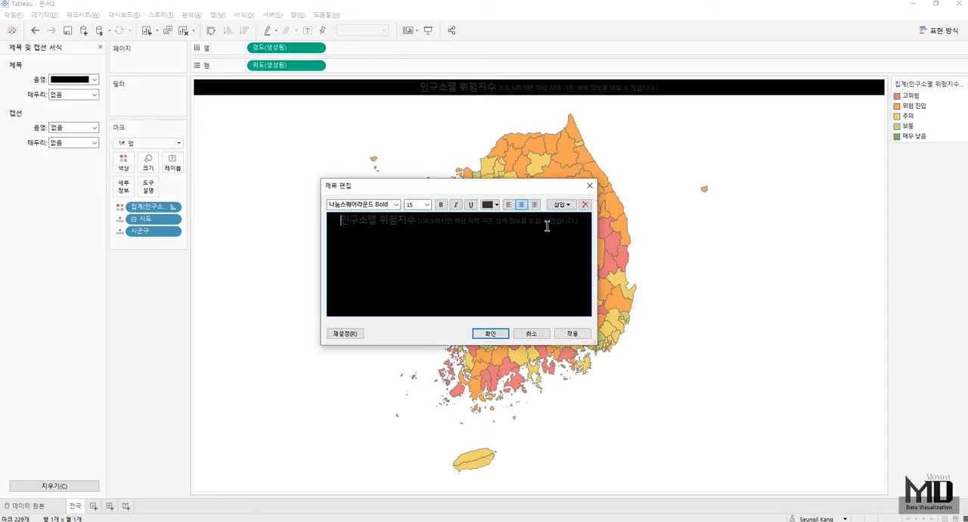
pyautogui.hotkey('ctrl', 'a')
pyautogui.click(495, 204)
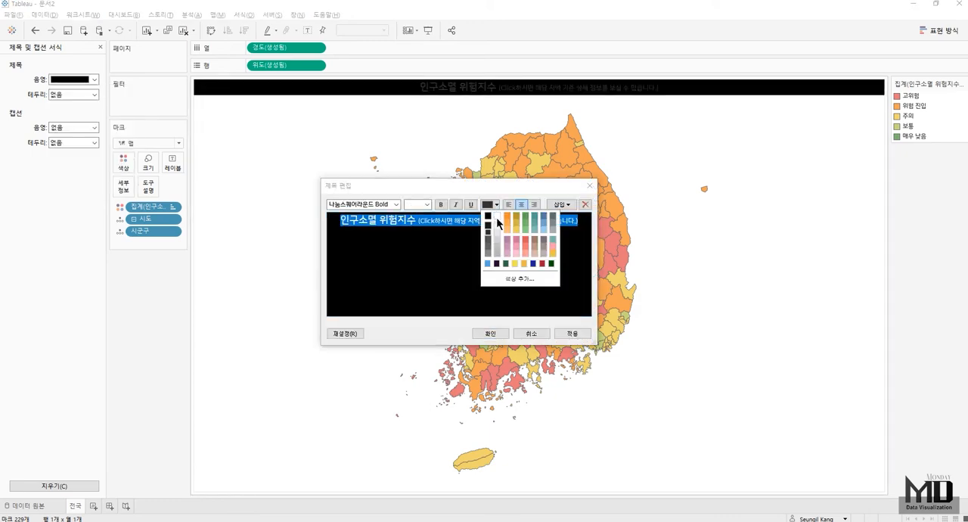
pyautogui.click(497, 218)
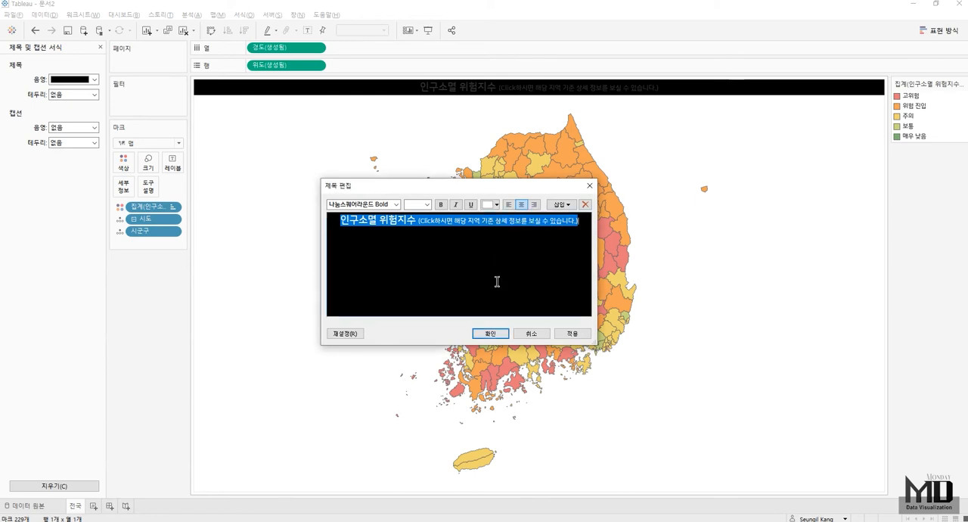
pyautogui.click(490, 334)
# - Remove the panel borders of the row dividers and column dividers by setting them to 없음
pyautogui.rightClick(284, 173)
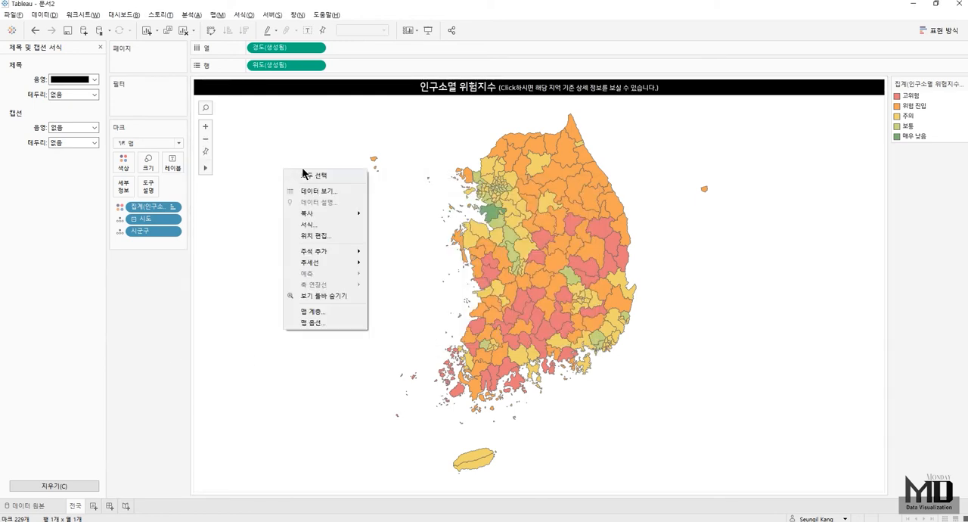
pyautogui.click(312, 224)
pyautogui.click(48, 67)
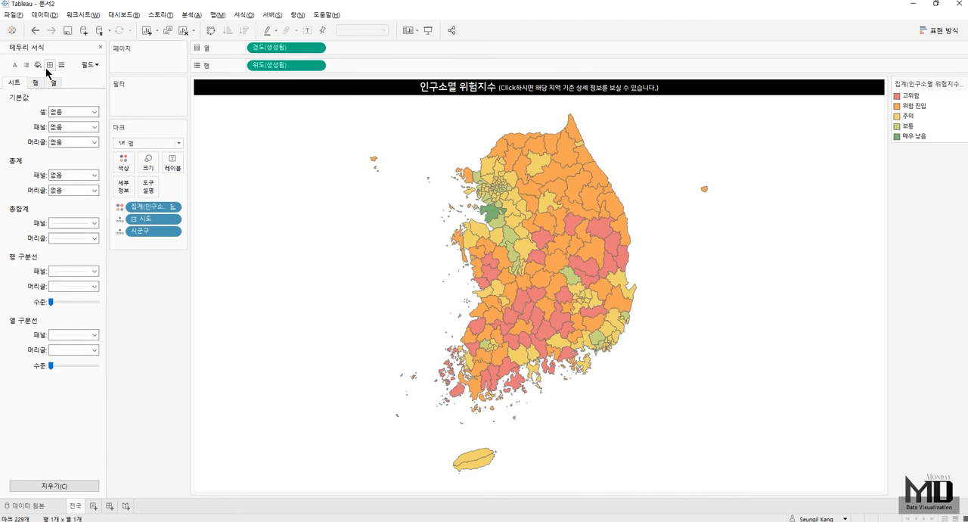
pyautogui.click(75, 270)
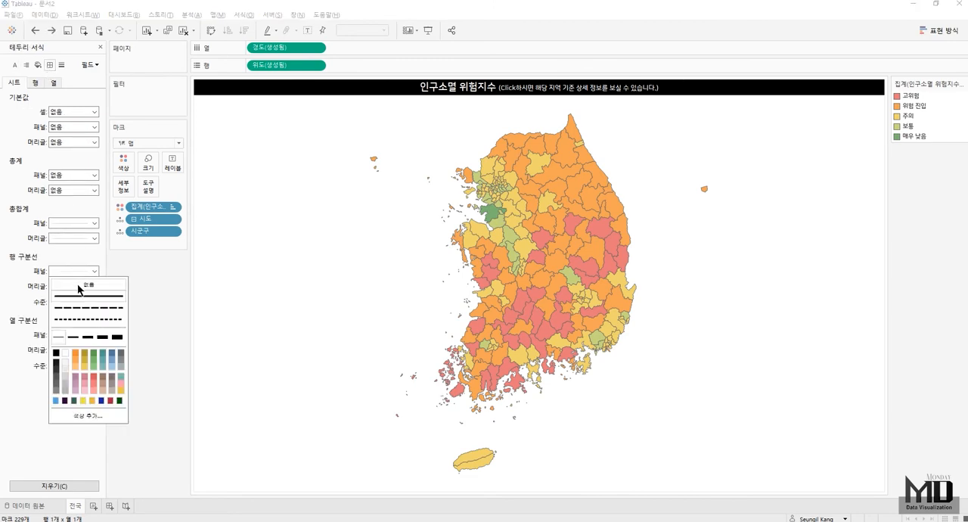
pyautogui.click(79, 288)
pyautogui.click(71, 335)
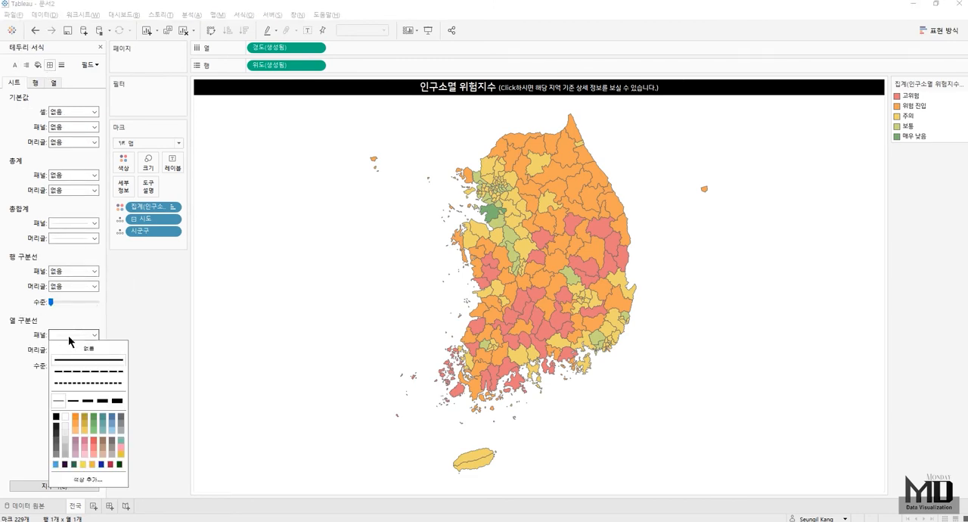
pyautogui.click(73, 350)
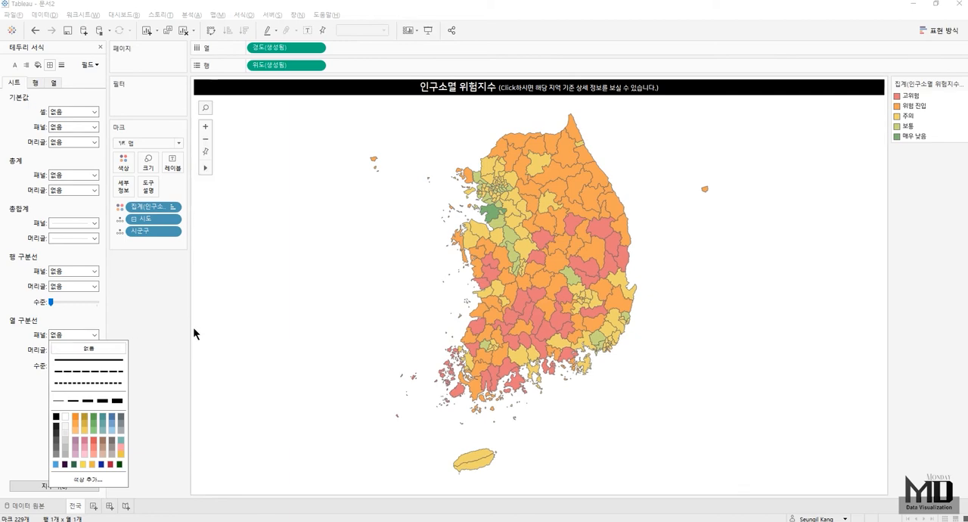
pyautogui.click(100, 47)
# - Add 인구소멸 위험지수 to the tooltip and merge its region lines into one reading "<시도> <시군구>" without labels
pyautogui.moveTo(508, 277)
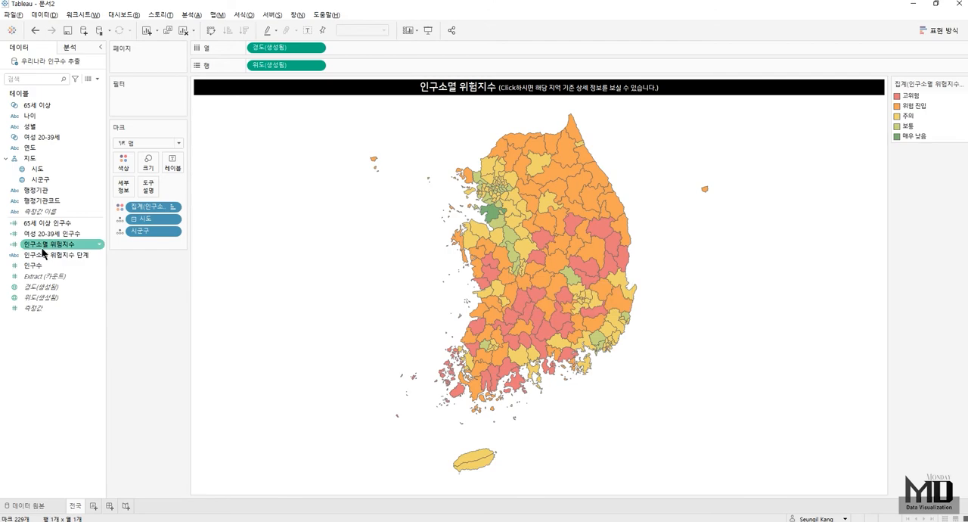
pyautogui.moveTo(61, 245); pyautogui.dragTo(155, 195)
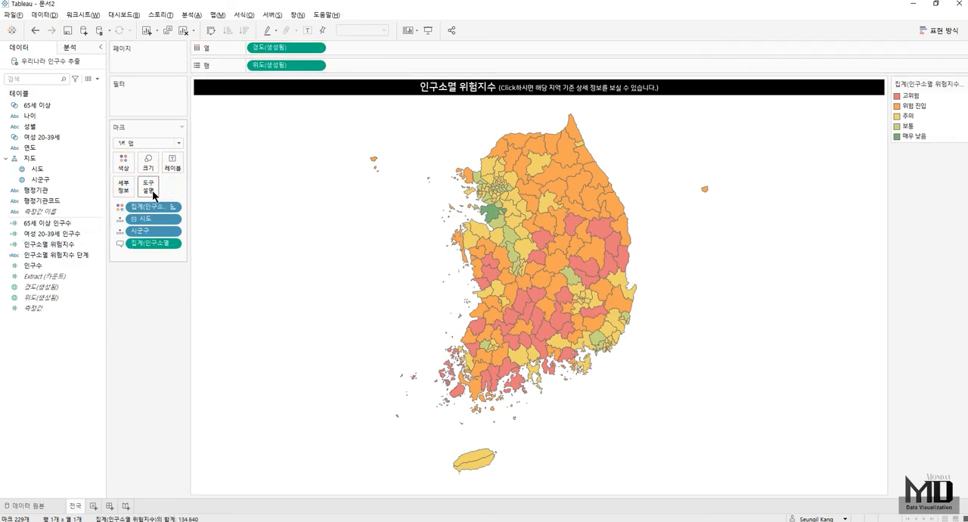
pyautogui.click(151, 190)
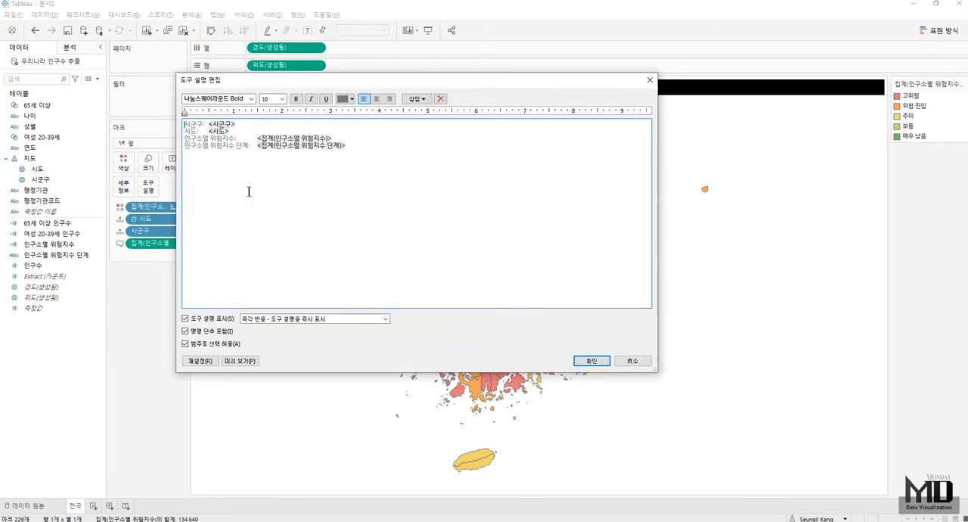
pyautogui.doubleClick(217, 130)
pyautogui.hotkey('ctrl', 'c')
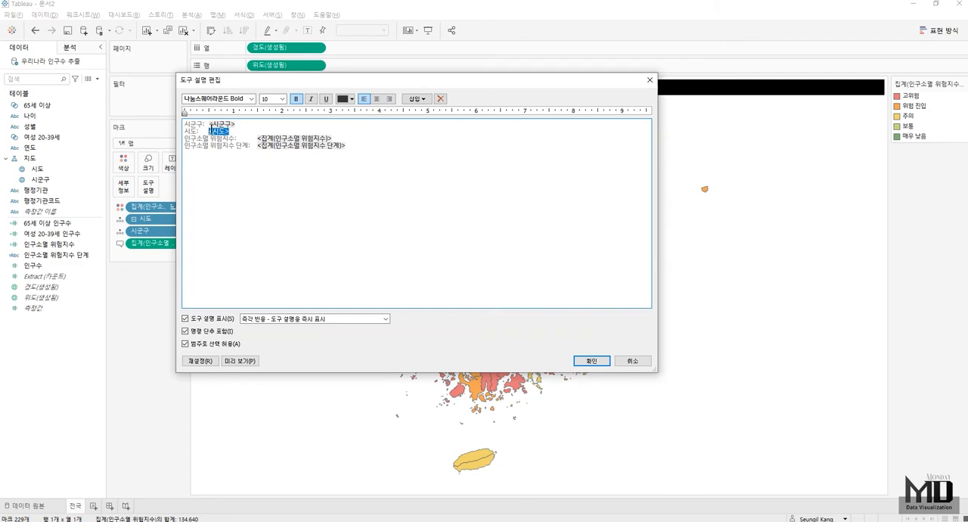
pyautogui.rightClick(216, 129)
pyautogui.click(233, 161)
pyautogui.moveTo(209, 123); pyautogui.dragTo(116, 118)
pyautogui.hotkey('ctrl', 'v')
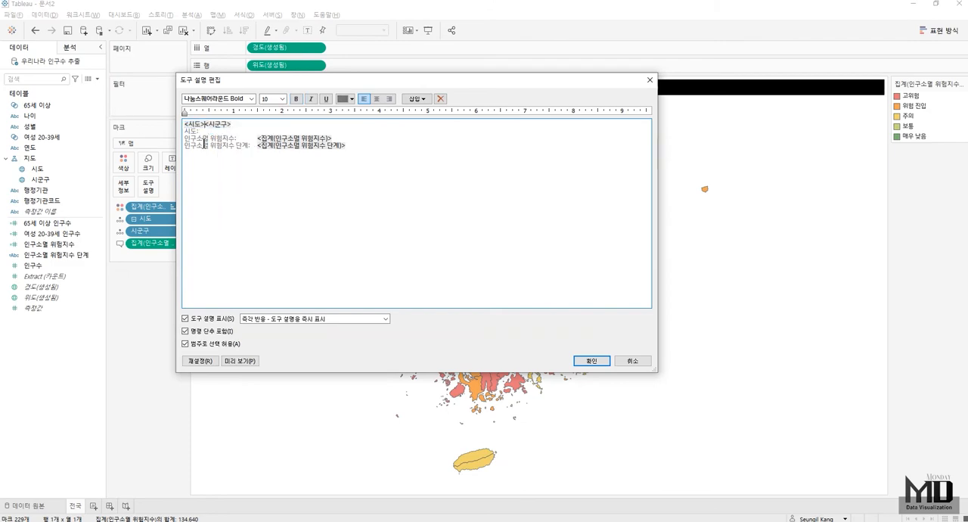
pyautogui.moveTo(209, 132); pyautogui.dragTo(172, 128)
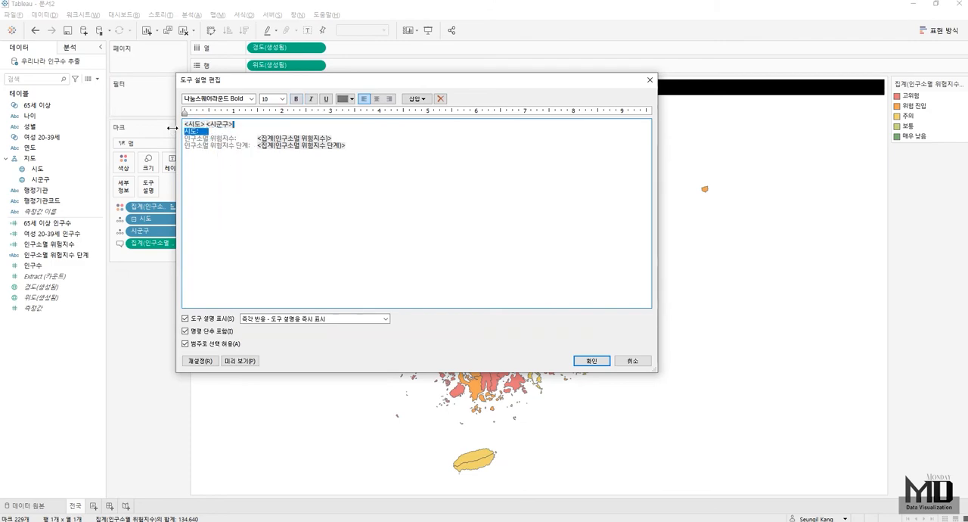
pyautogui.press('BackSpace')
pyautogui.press('BackSpace')
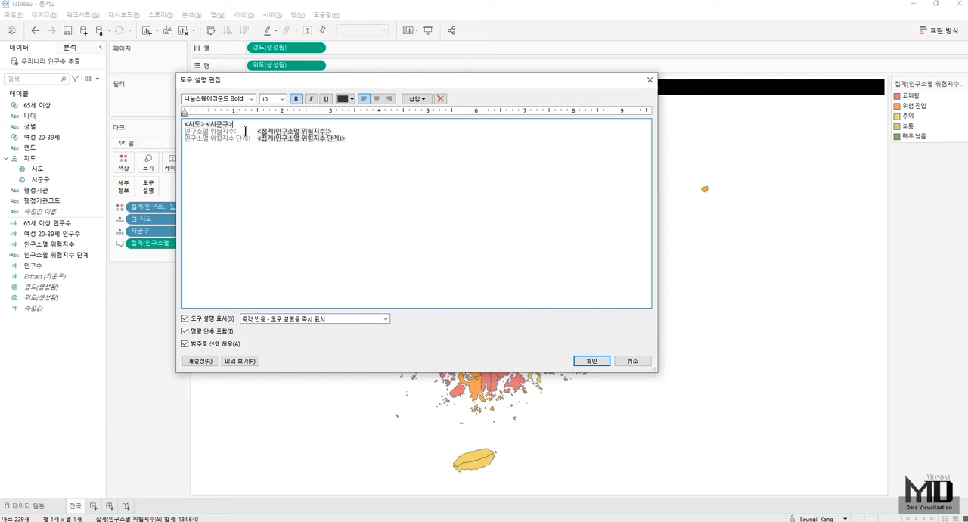
# - Reword the tooltip lines as "인구소멸 위험지수는 …로" and "인구소멸 위험지수 단계는 …입니다." around their fields, and apply
pyautogui.click(245, 130)
pyautogui.write('는')
pyautogui.press('Delete')
pyautogui.press('Right')
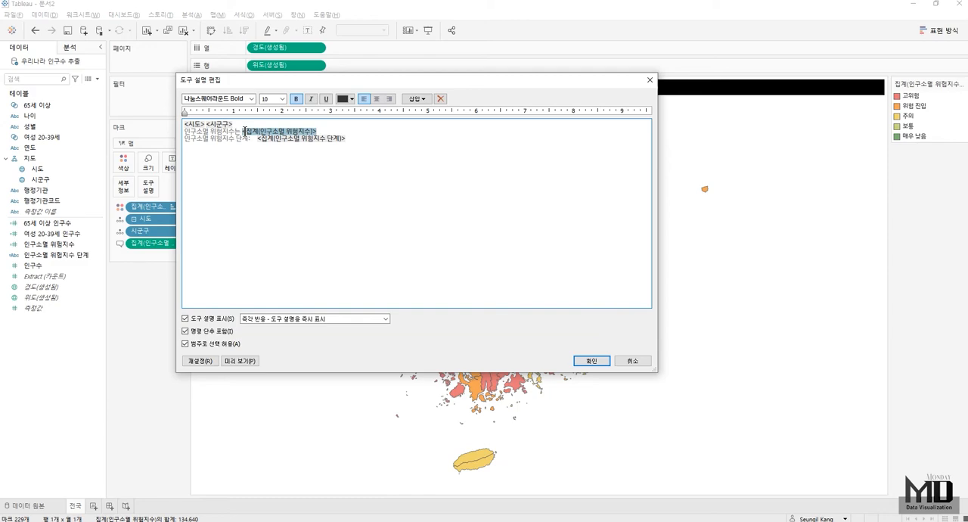
pyautogui.click(355, 132)
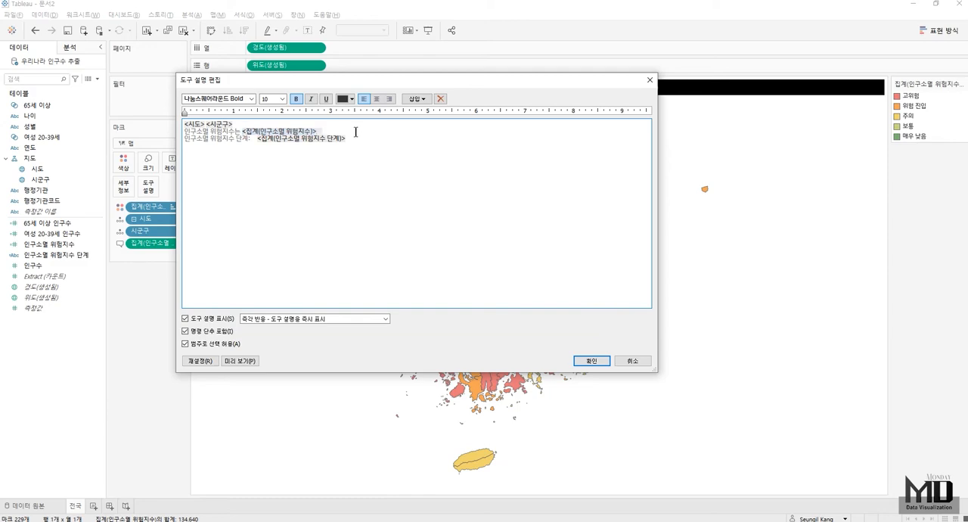
pyautogui.write('로')
pyautogui.click(368, 143)
pyautogui.write('입니다.')
pyautogui.click(594, 361)
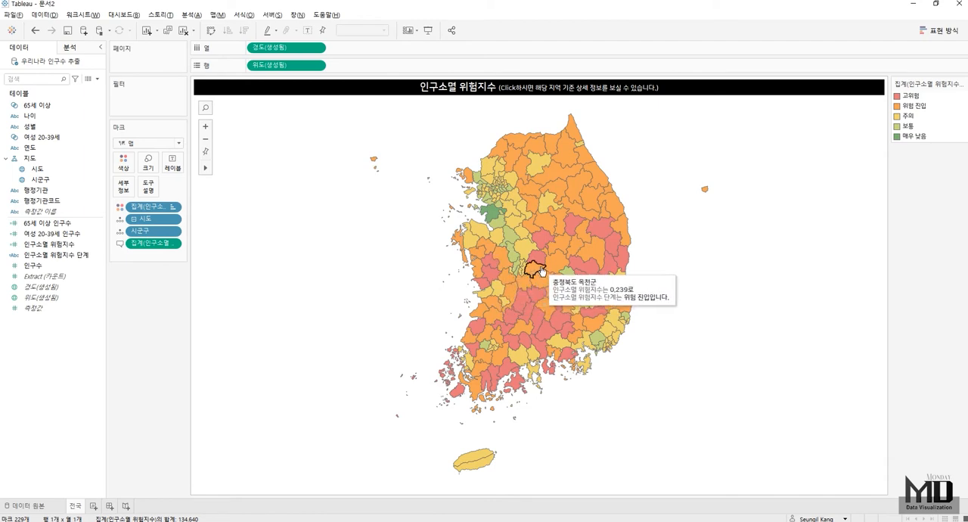
pyautogui.moveTo(542, 271)
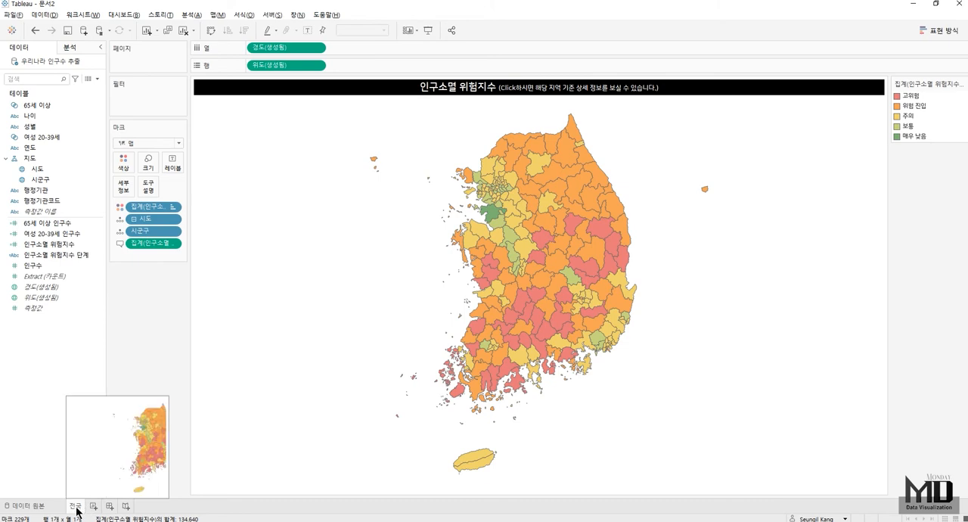
# - Duplicate the 전국 worksheet and rename the copy 서울
pyautogui.moveTo(77, 509); pyautogui.dragTo(95, 499)
pyautogui.doubleClick(100, 506)
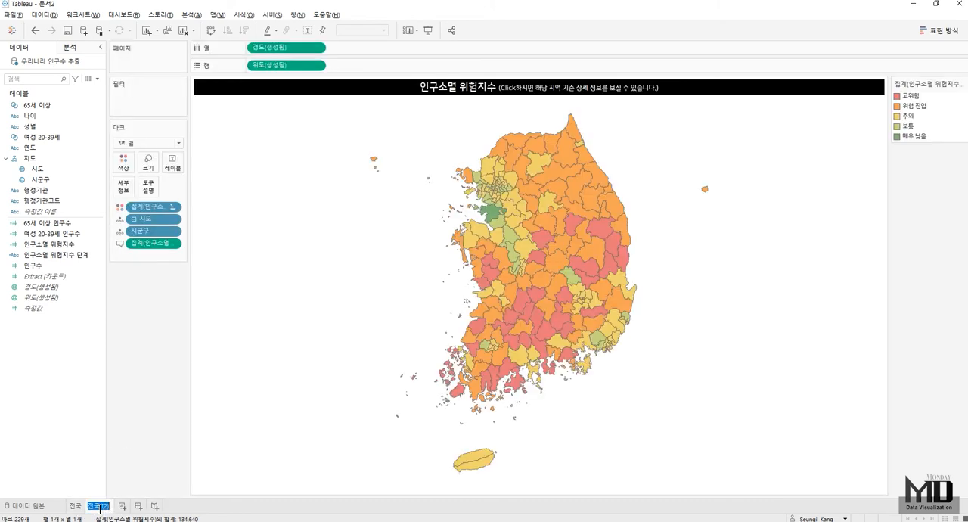
pyautogui.write('서울')
pyautogui.press('Return')
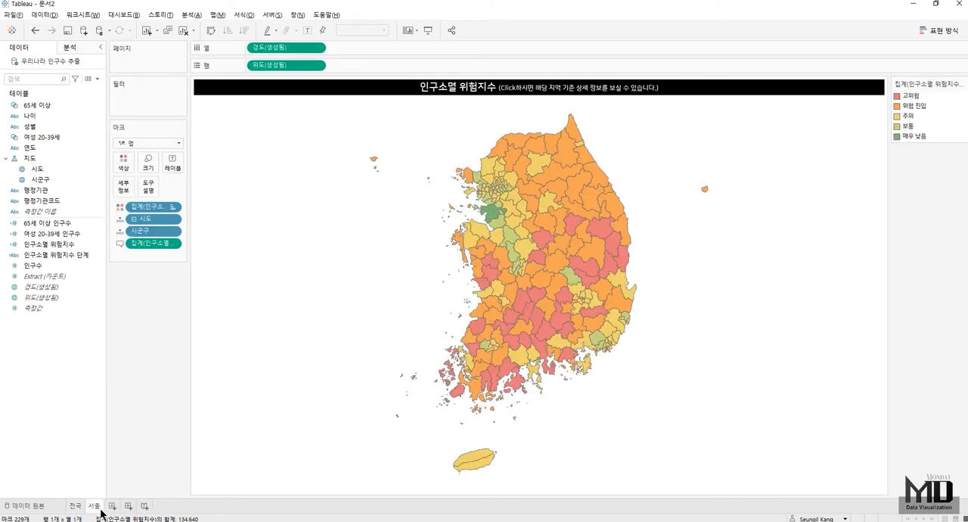
# - Filter the 서울 worksheet by 시도 so that only 서울특별시 is included
pyautogui.moveTo(49, 166); pyautogui.dragTo(137, 109)
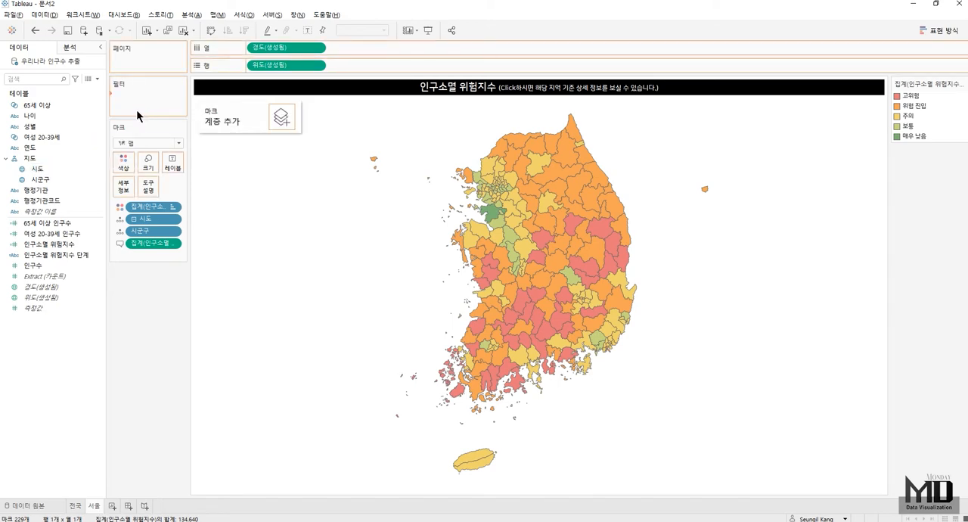
pyautogui.click(435, 298)
pyautogui.click(383, 261)
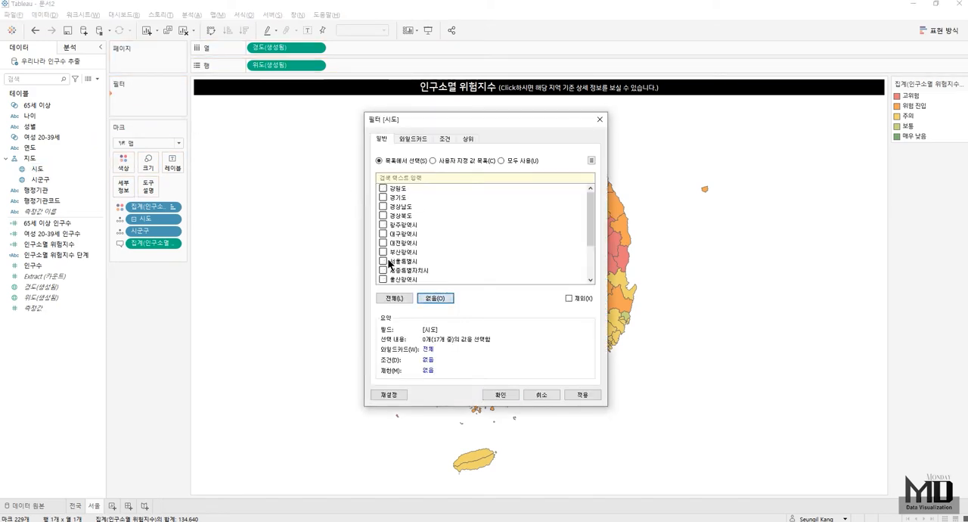
pyautogui.click(497, 393)
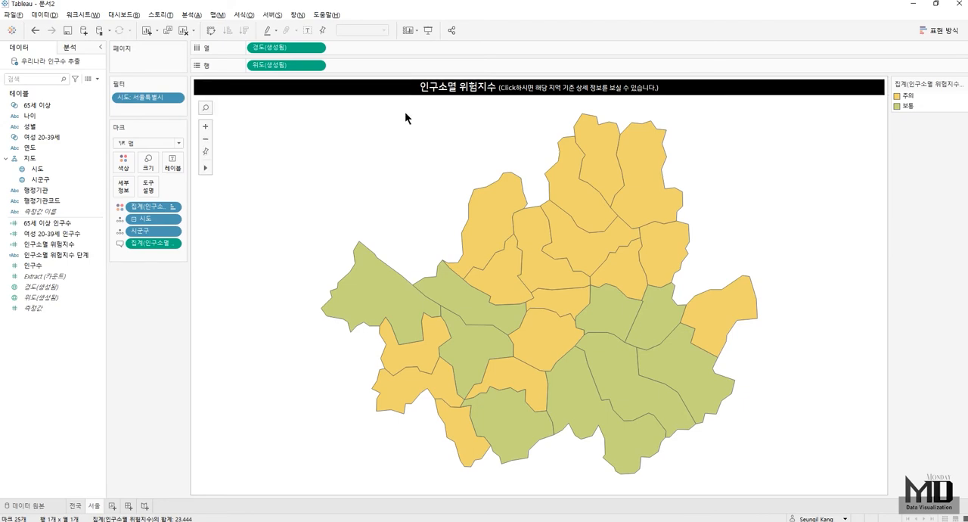
# - Reset the 서울 worksheet's title to the sheet name, centre it and colour its text white
pyautogui.doubleClick(465, 94)
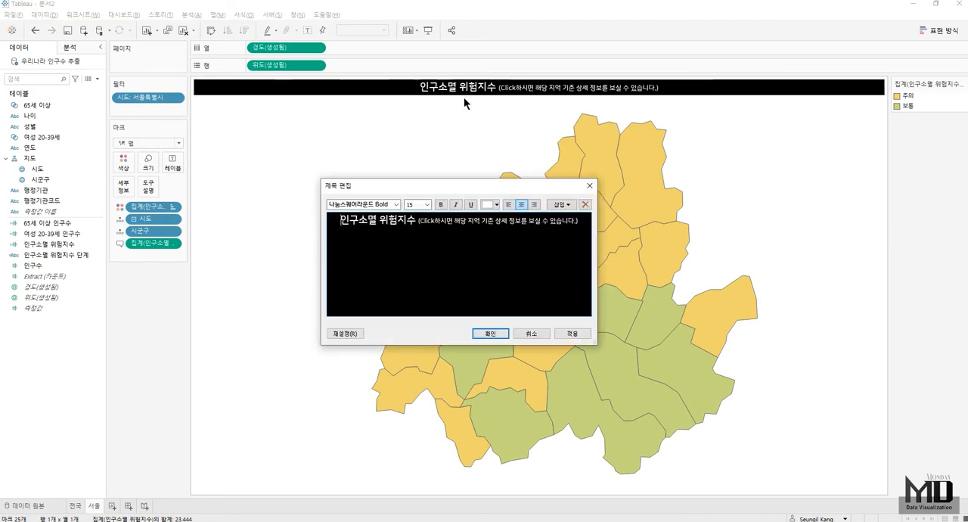
pyautogui.click(346, 332)
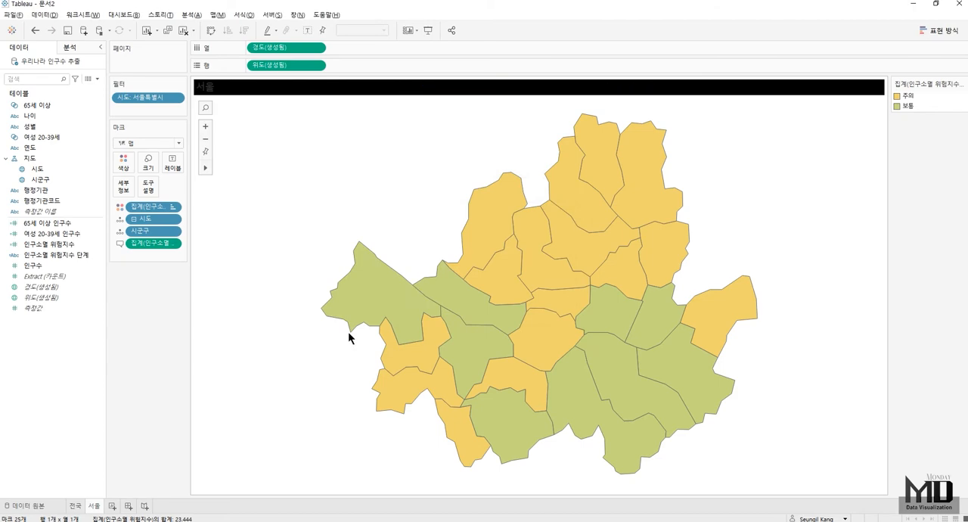
pyautogui.doubleClick(474, 91)
pyautogui.click(521, 205)
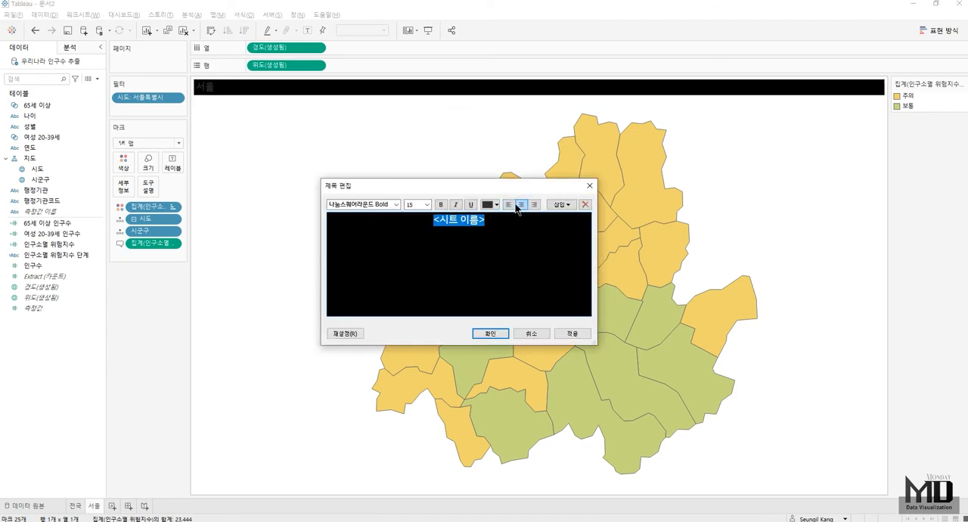
pyautogui.click(496, 204)
pyautogui.click(498, 218)
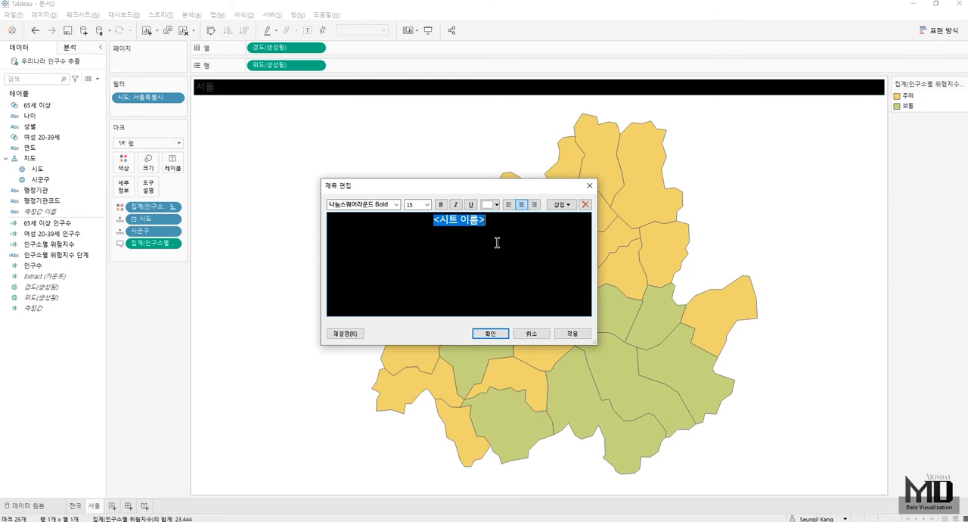
pyautogui.click(492, 333)
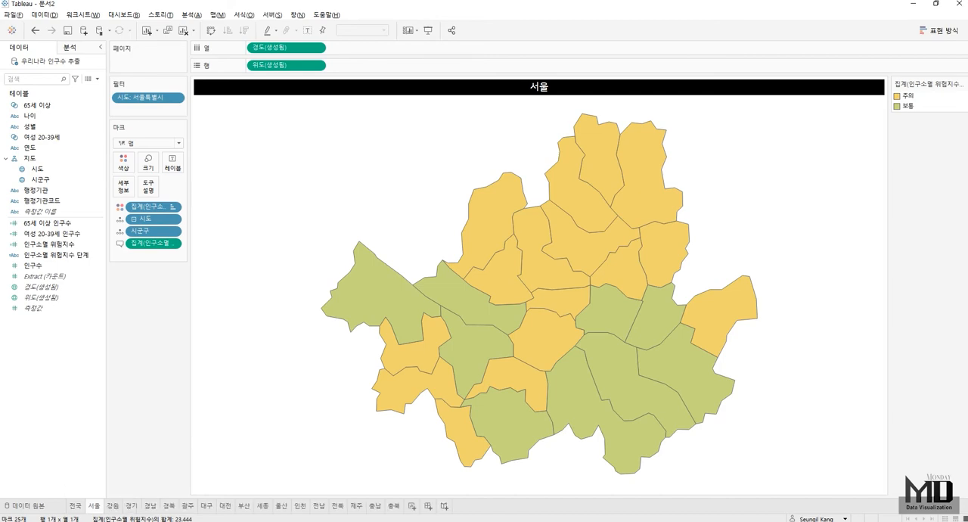
# - Create a new dashboard and lay out the 서울, 인천 and 경기 maps side by side in a horizontal container
pyautogui.click(428, 506)
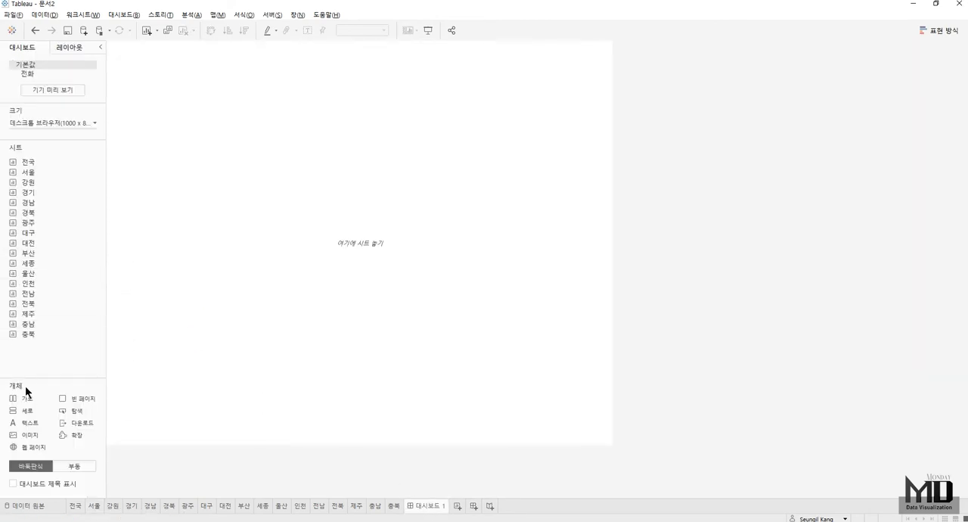
pyautogui.moveTo(45, 396); pyautogui.dragTo(483, 346)
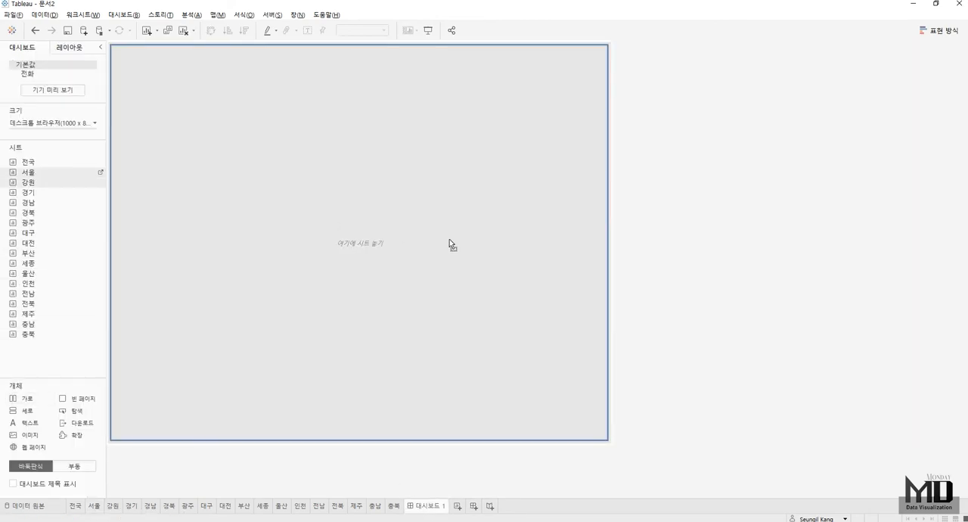
pyautogui.doubleClick(54, 172)
pyautogui.moveTo(34, 283); pyautogui.dragTo(433, 277)
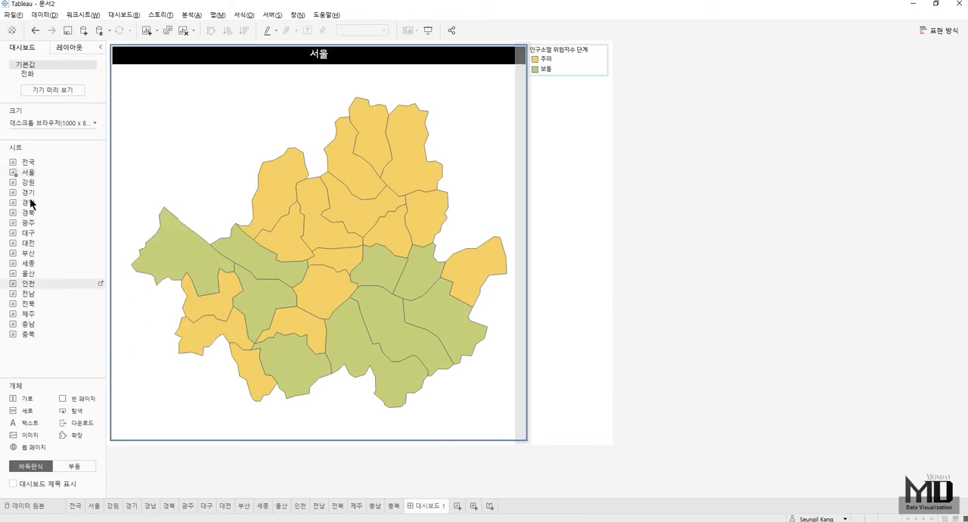
pyautogui.moveTo(47, 191); pyautogui.dragTo(449, 256)
# - Add a second horizontal container below the first row and fill it with the 대전, 세종, 충남 and 충북 maps
pyautogui.moveTo(25, 399); pyautogui.dragTo(258, 433)
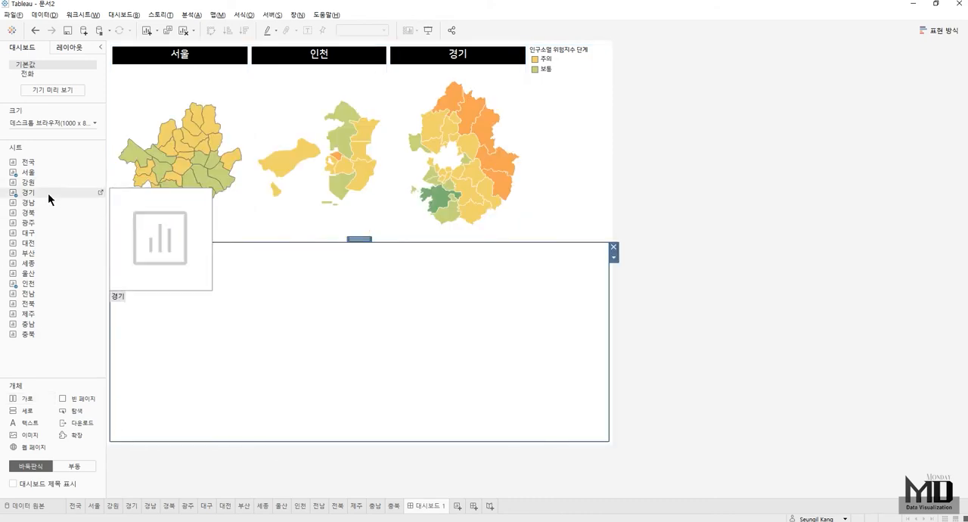
pyautogui.moveTo(94, 272); pyautogui.dragTo(313, 353)
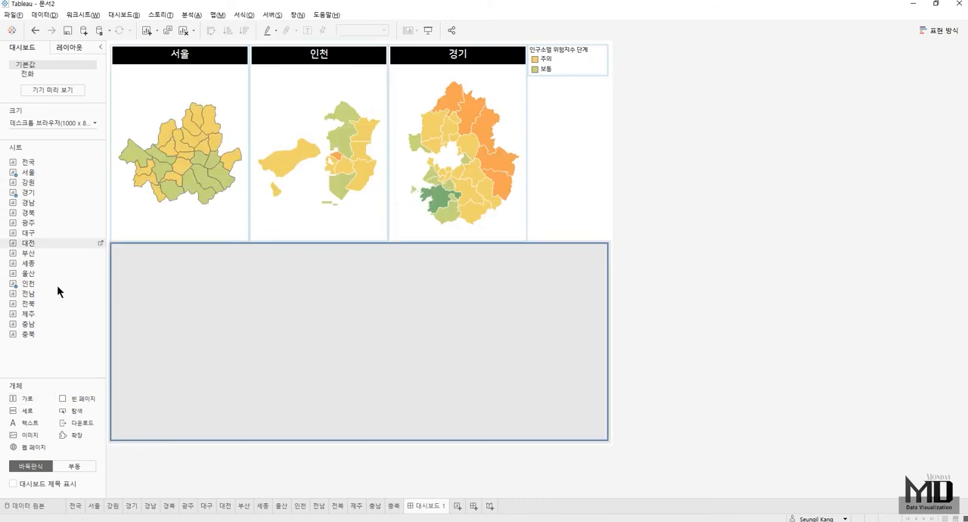
pyautogui.moveTo(36, 264); pyautogui.dragTo(511, 340)
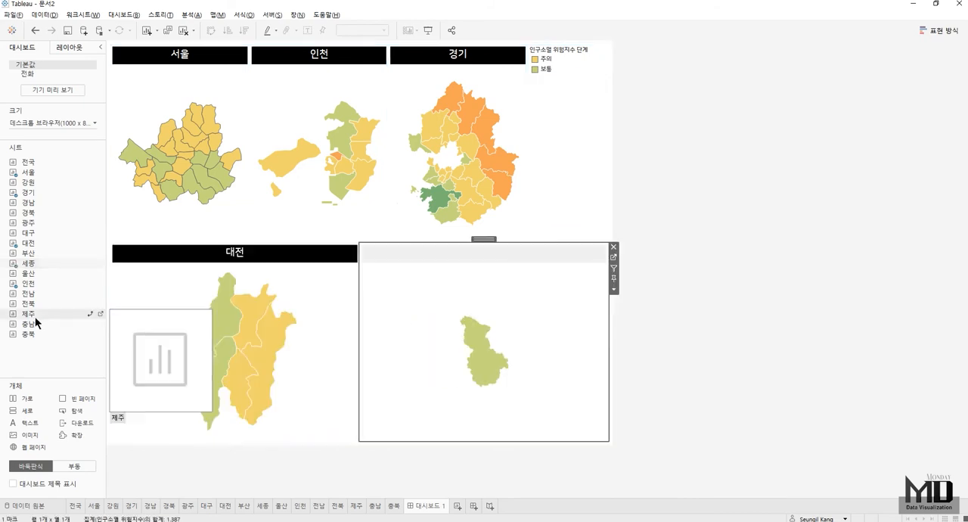
pyautogui.moveTo(36, 333); pyautogui.dragTo(552, 381)
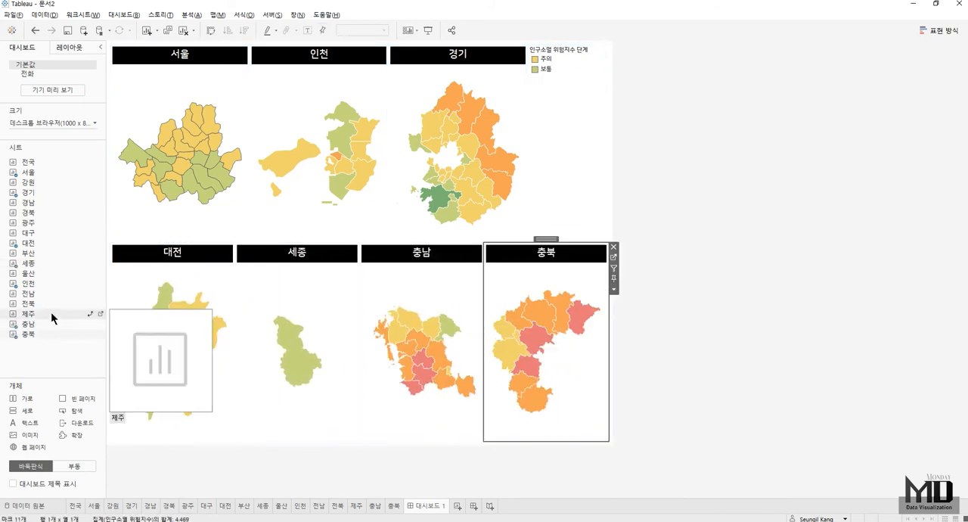
# - Add a third horizontal container at the dashboard's bottom with the 광주, 전남, 전북 and 제주 maps
pyautogui.moveTo(19, 400); pyautogui.dragTo(347, 443)
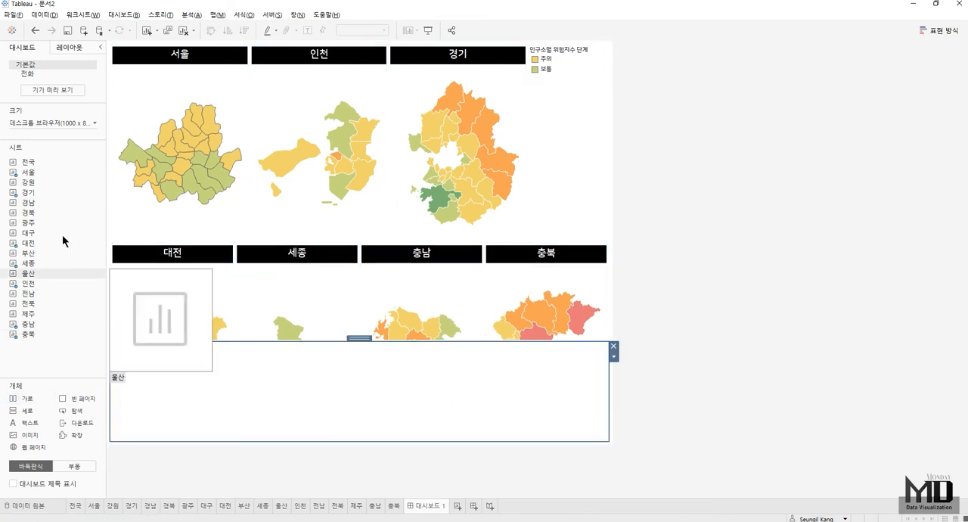
pyautogui.moveTo(34, 212); pyautogui.dragTo(310, 368)
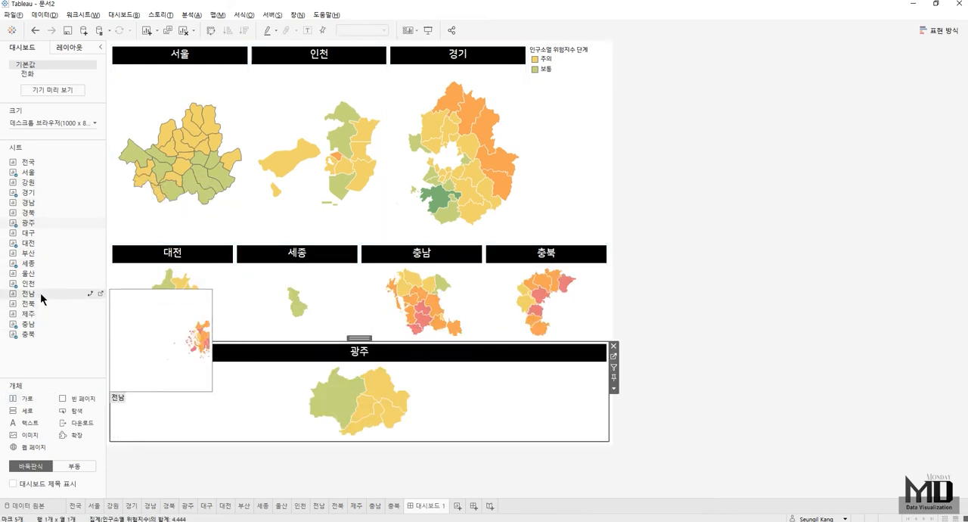
pyautogui.moveTo(31, 303); pyautogui.dragTo(532, 399)
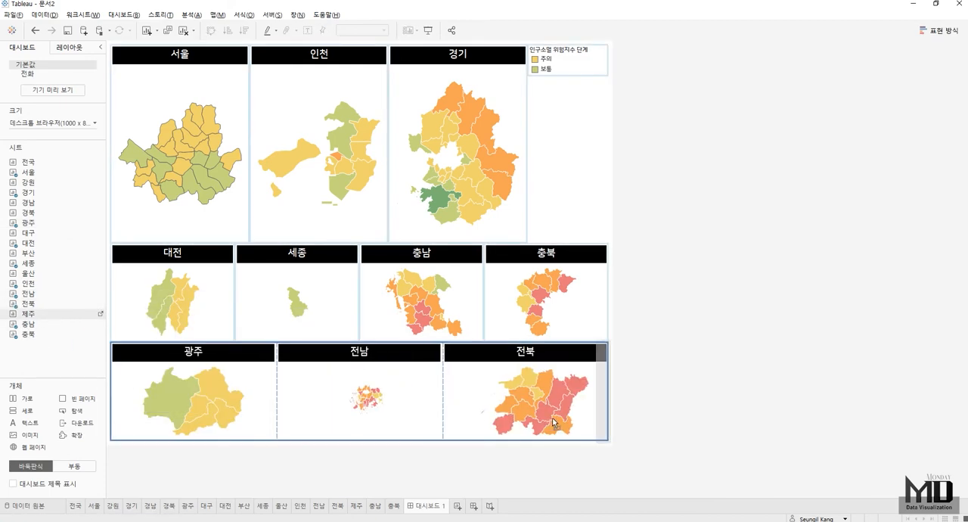
pyautogui.moveTo(583, 64); pyautogui.dragTo(544, 389)
# - Remove the color legend from the dashboard and adjust the three map rows to roughly equal heights
pyautogui.click(586, 60)
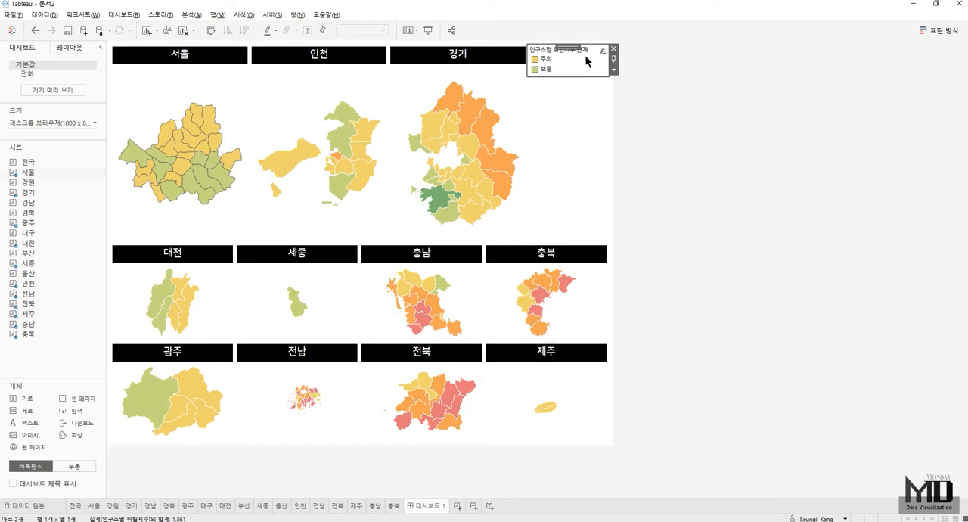
pyautogui.click(613, 50)
pyautogui.moveTo(272, 243); pyautogui.dragTo(272, 184)
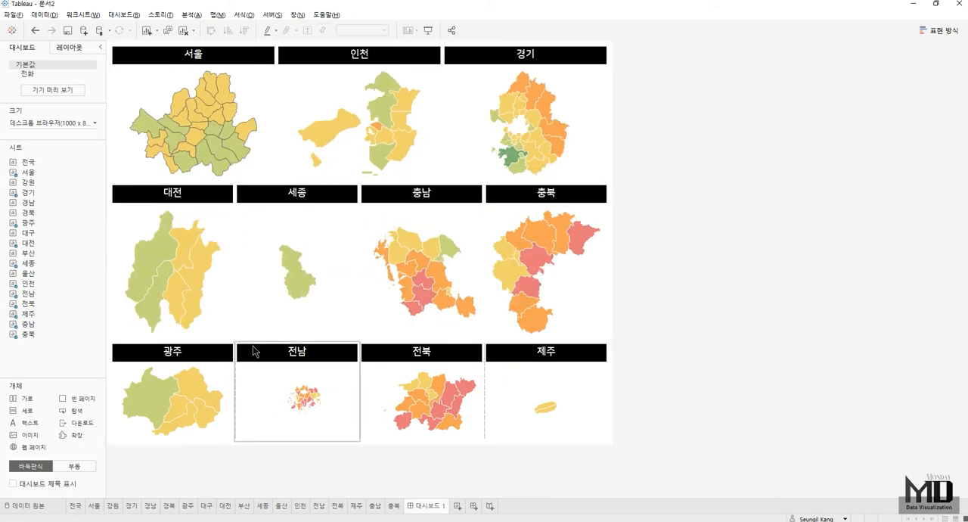
pyautogui.moveTo(259, 342); pyautogui.dragTo(262, 323)
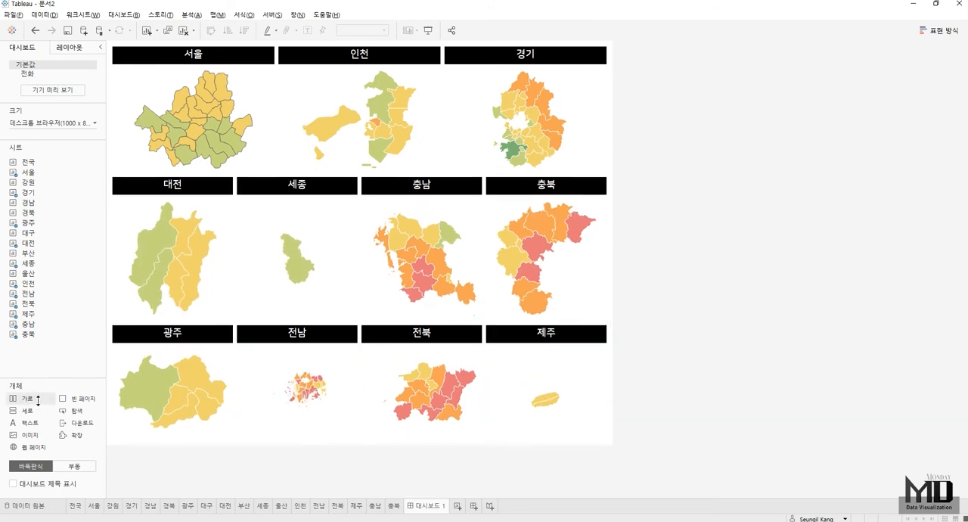
# - Add a full-height horizontal container beside the existing map rows, on their right, and place the 강원 map in it
pyautogui.moveTo(38, 401); pyautogui.dragTo(621, 57)
pyautogui.moveTo(634, 149); pyautogui.dragTo(616, 156)
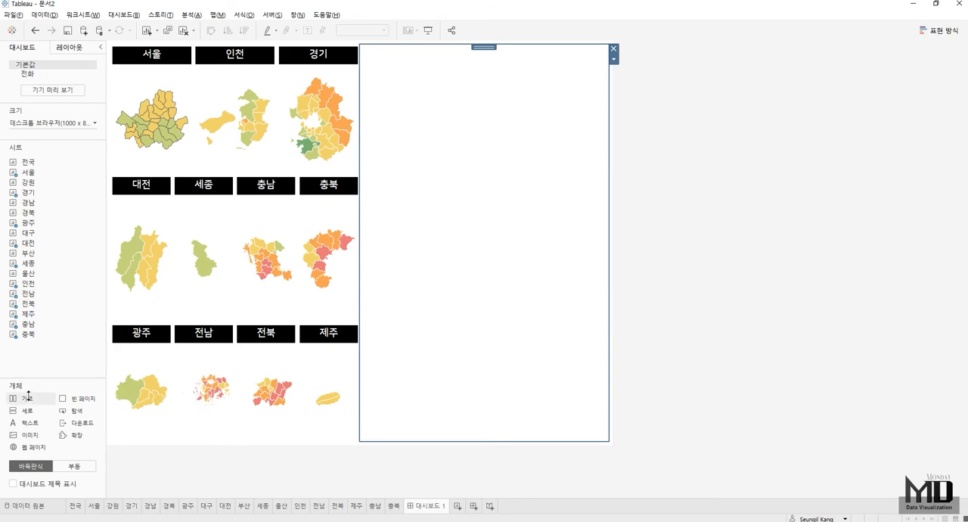
pyautogui.moveTo(31, 183); pyautogui.dragTo(549, 195)
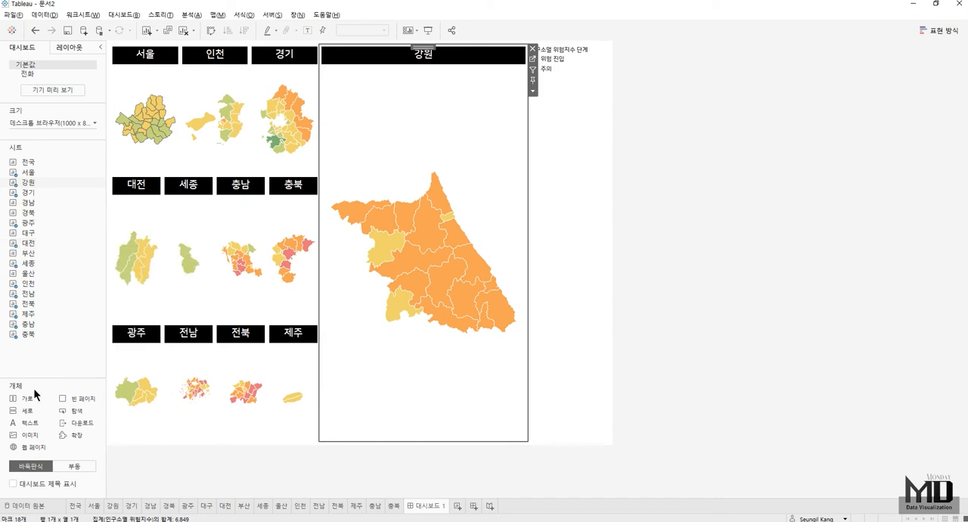
# - Add a horizontal container beneath the 강원 map and place the 대구 and 경북 maps side by side in it
pyautogui.moveTo(31, 399); pyautogui.dragTo(446, 385)
pyautogui.moveTo(32, 233); pyautogui.dragTo(505, 313)
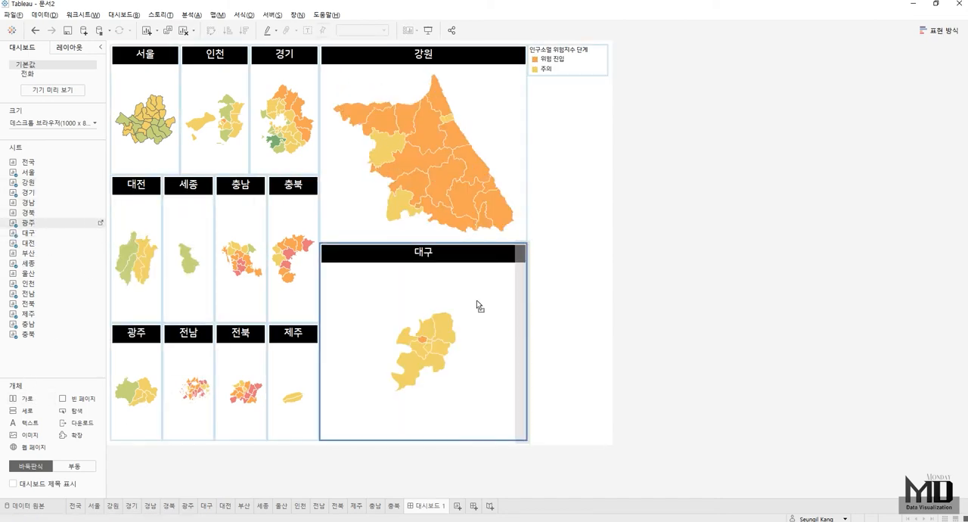
pyautogui.moveTo(28, 213); pyautogui.dragTo(523, 441)
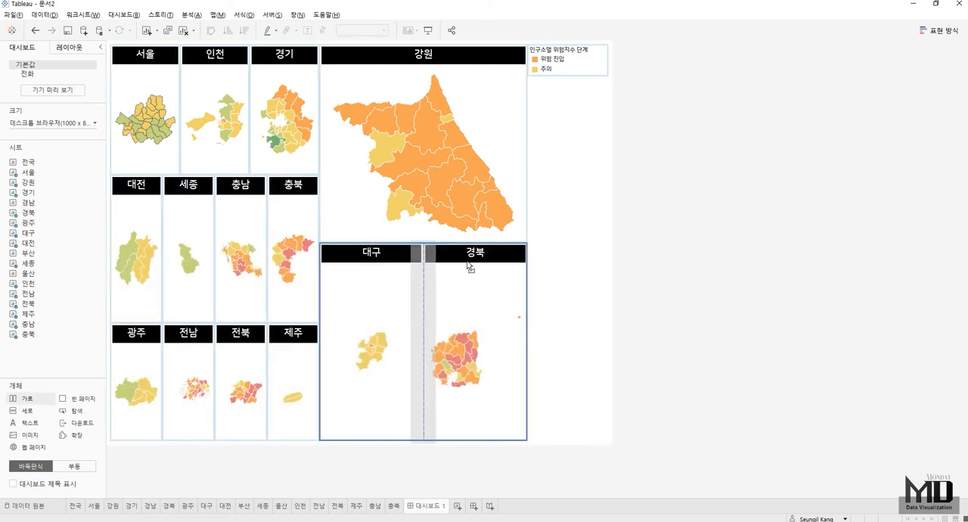
# - Add a container row with the 부산, 울산 and 경남 maps below 강원, and move the 대구 and 경북 row above it
pyautogui.moveTo(467, 243); pyautogui.dragTo(466, 242)
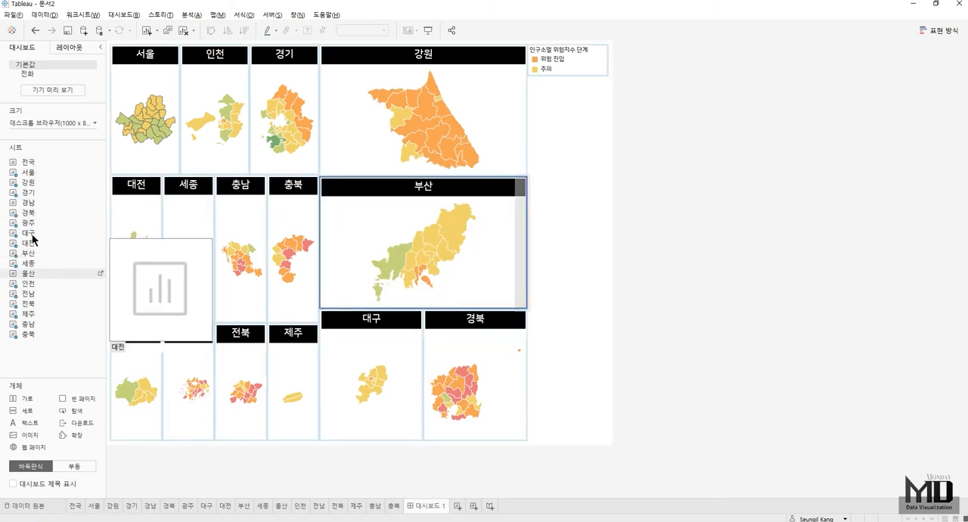
pyautogui.moveTo(32, 200)
pyautogui.mouseDown()
pyautogui.moveTo(527, 234)
pyautogui.moveTo(501, 241)
pyautogui.mouseUp()
pyautogui.click(371, 318)
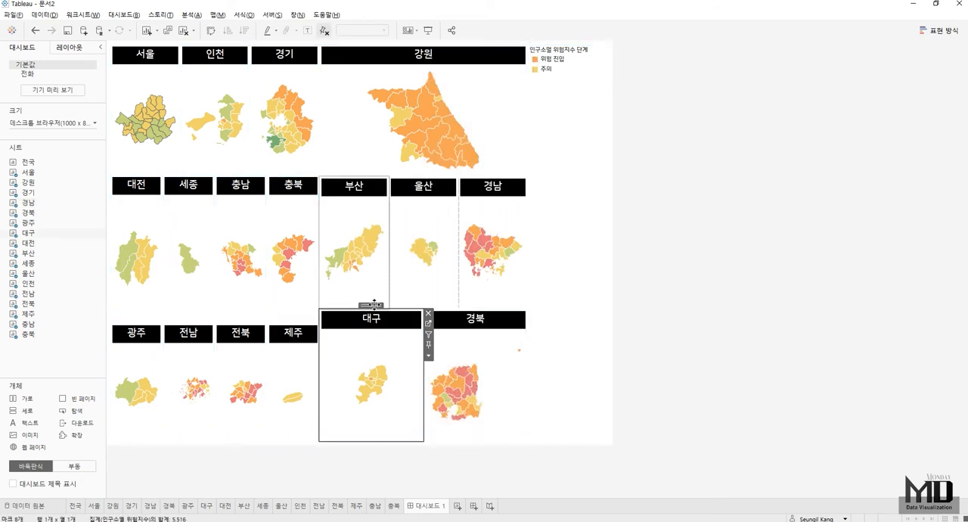
pyautogui.moveTo(373, 305); pyautogui.dragTo(431, 171)
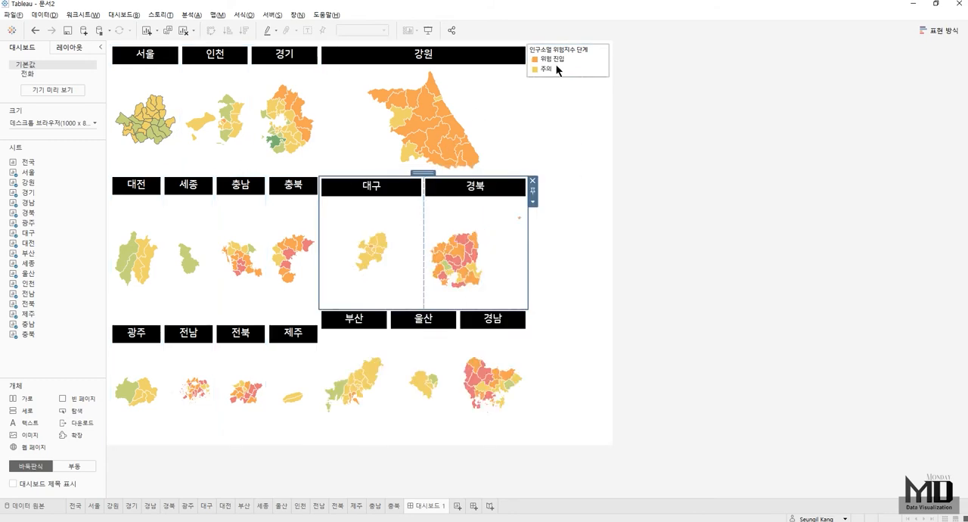
# - Remove the 강원 map's color legend and set the dashboard size to 자동
pyautogui.click(558, 63)
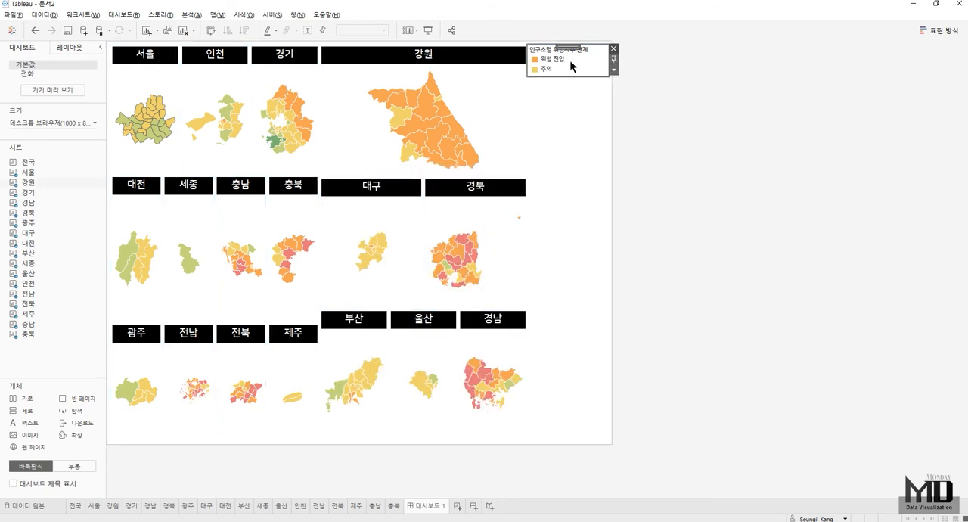
pyautogui.click(614, 50)
pyautogui.click(45, 122)
pyautogui.click(45, 140)
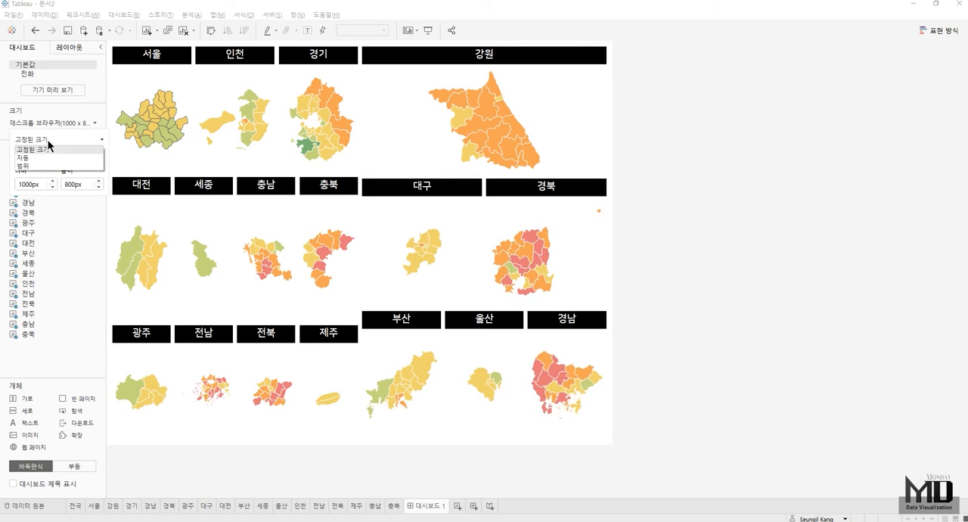
pyautogui.click(41, 157)
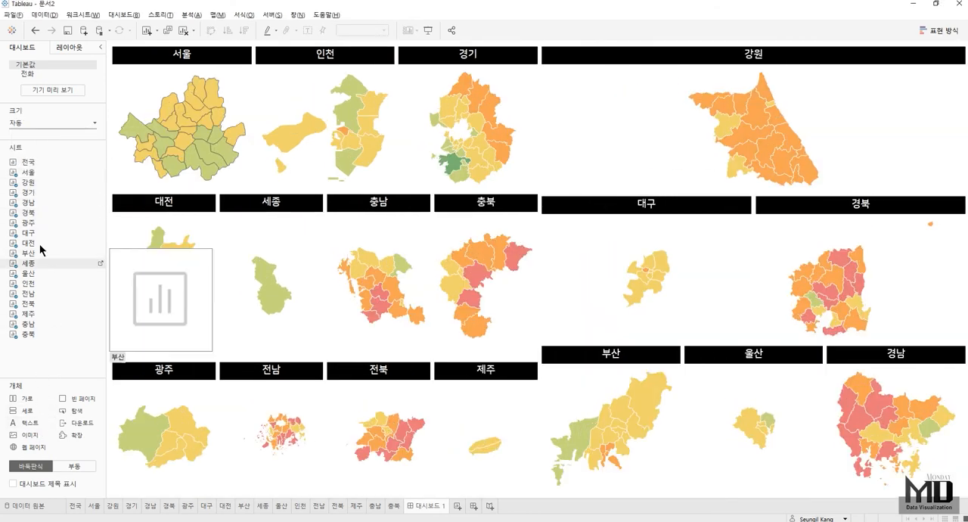
# - Insert the 전국 map between the two groups of regional maps and float its color legend below the map, near its lower-right corner
pyautogui.moveTo(42, 162); pyautogui.dragTo(549, 126)
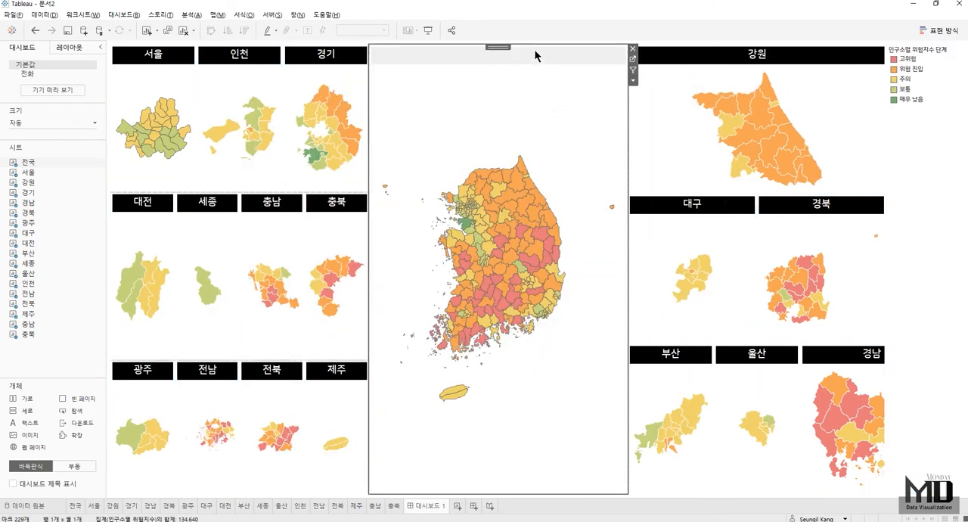
pyautogui.click(932, 52)
pyautogui.click(881, 69)
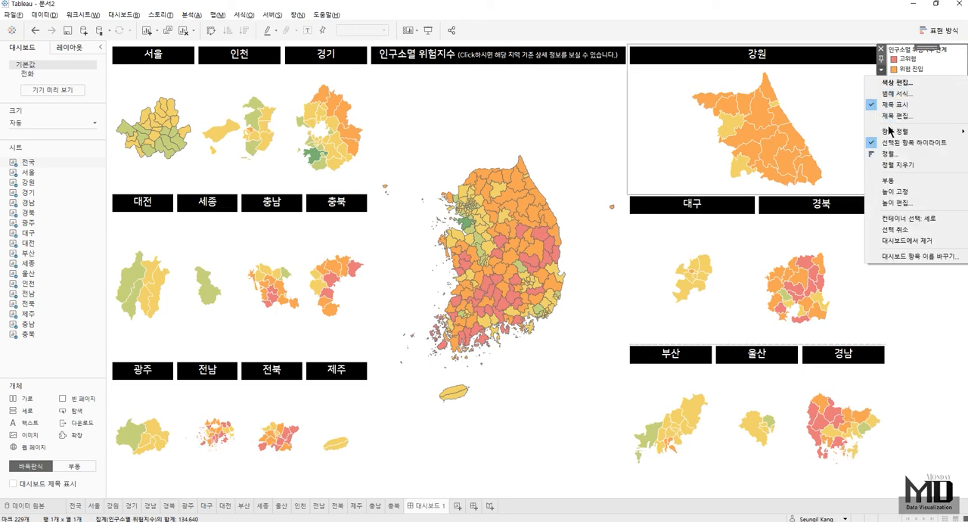
pyautogui.click(889, 181)
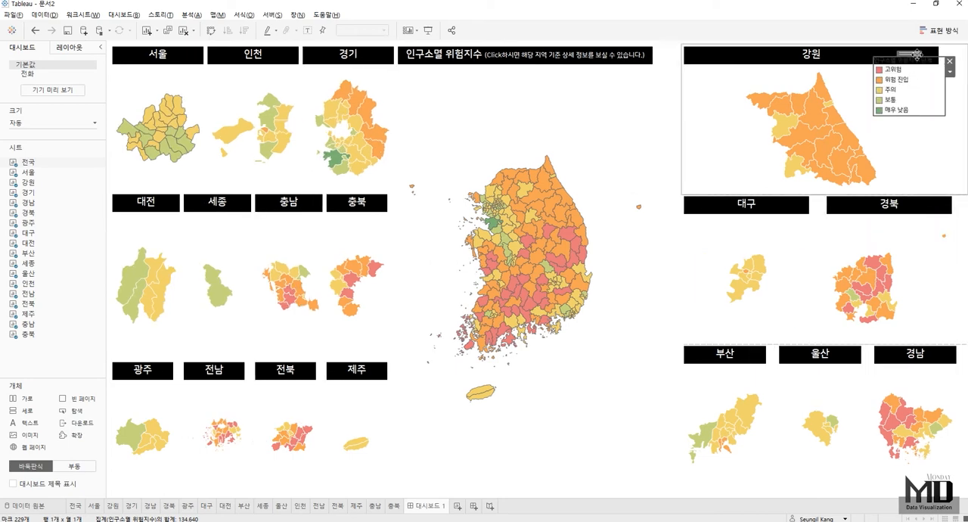
pyautogui.moveTo(904, 70); pyautogui.dragTo(613, 421)
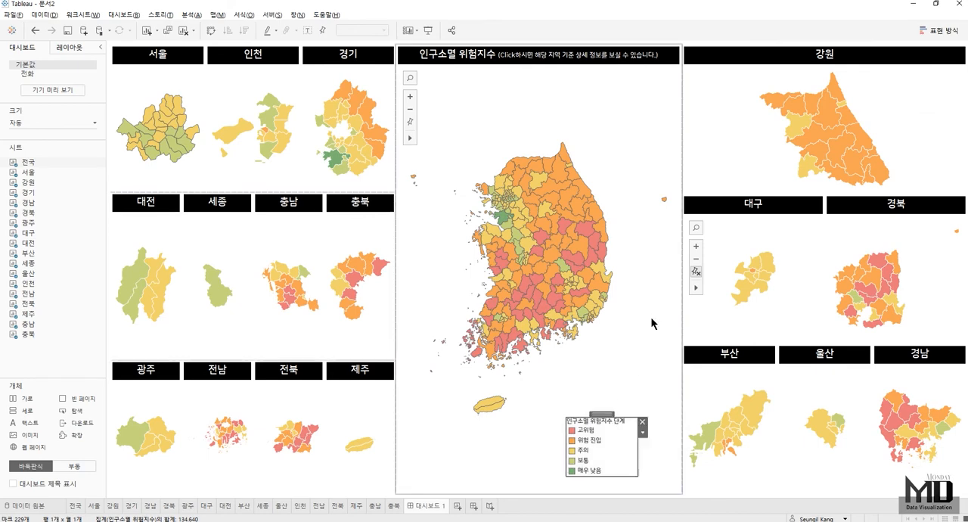
pyautogui.click(639, 342)
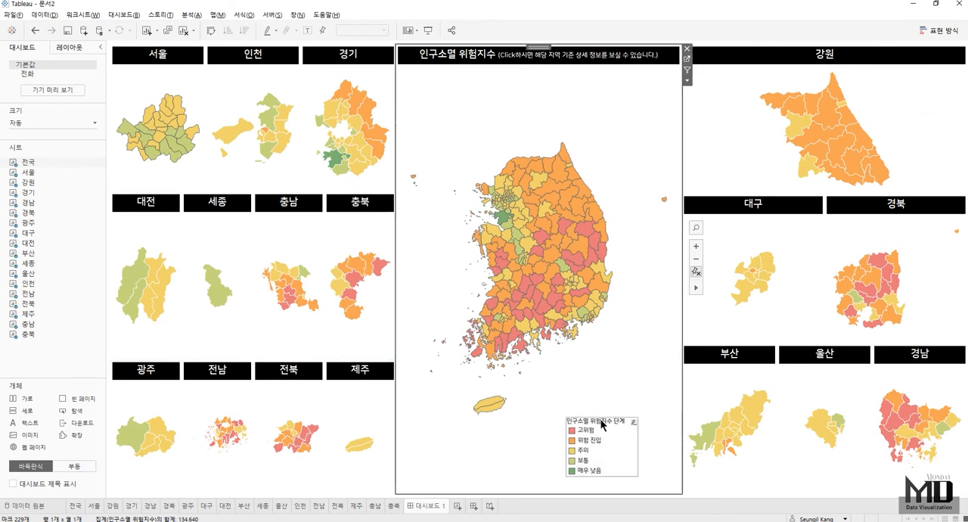
# - Shift the floating color legend slightly right beneath the nationwide map, and rename the dashboard 대한민국 인구소멸 위험지수
pyautogui.click(601, 420)
pyautogui.moveTo(602, 413); pyautogui.dragTo(629, 414)
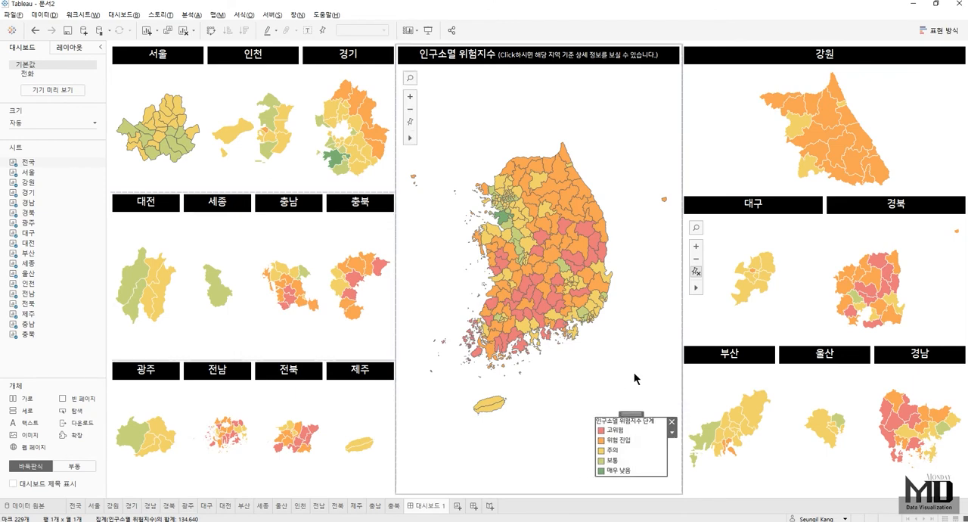
pyautogui.doubleClick(435, 506)
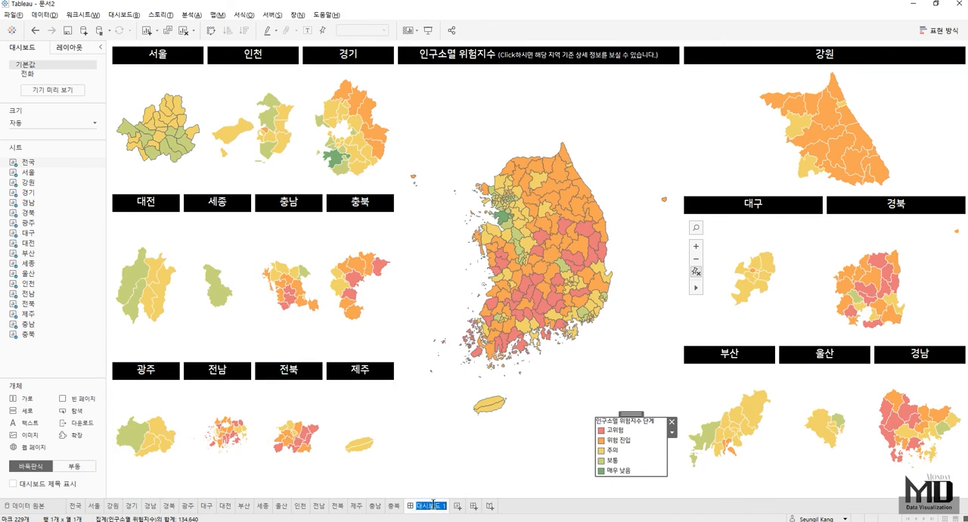
pyautogui.write('ㄷ한민국 인')
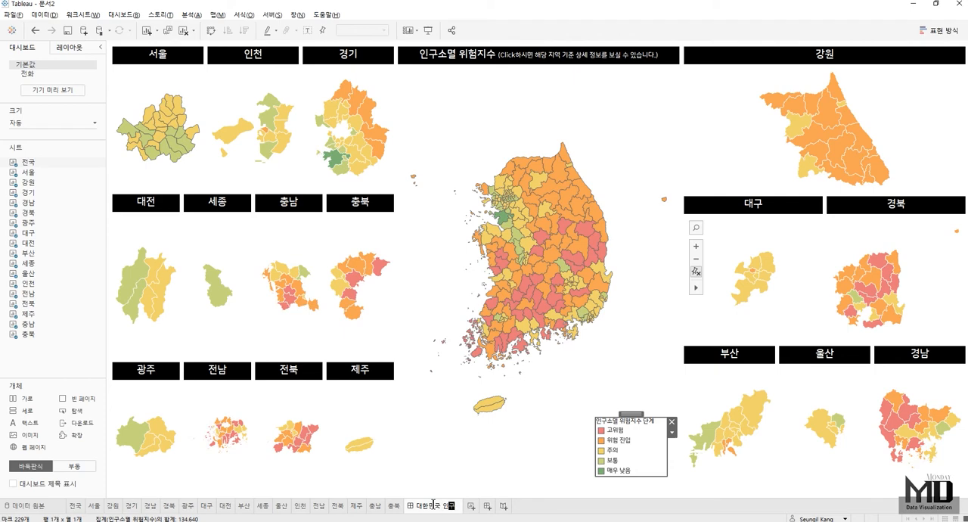
pyautogui.write('구소멸 위험지수')
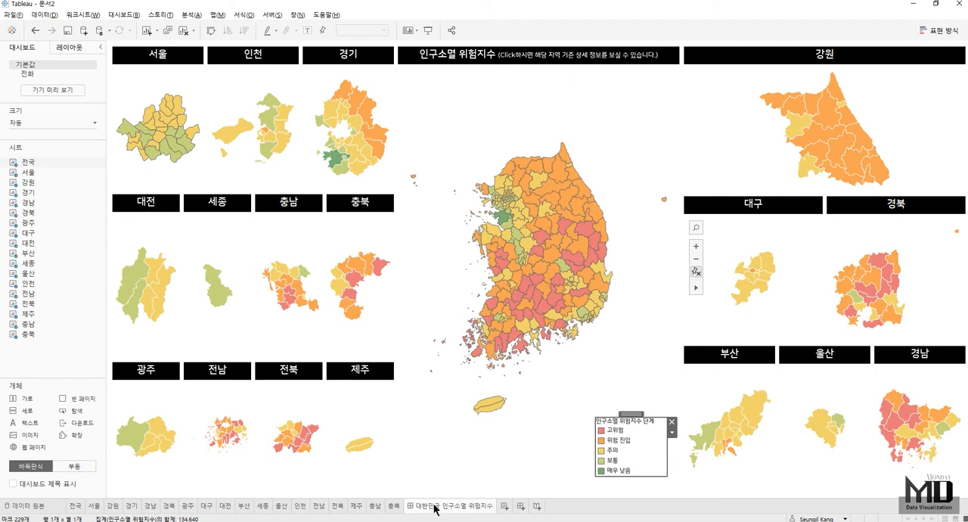
# - Show the dashboard title and append "(데이터 출처 - 행정안전부 주민등록인구통계, 기준 - 2021년 5월)" after the sheet name
pyautogui.click(57, 490)
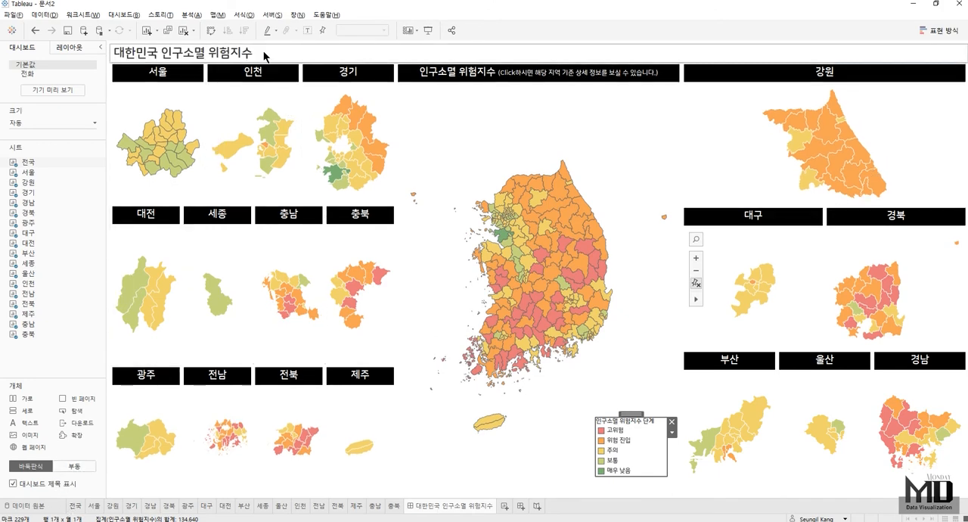
pyautogui.doubleClick(266, 55)
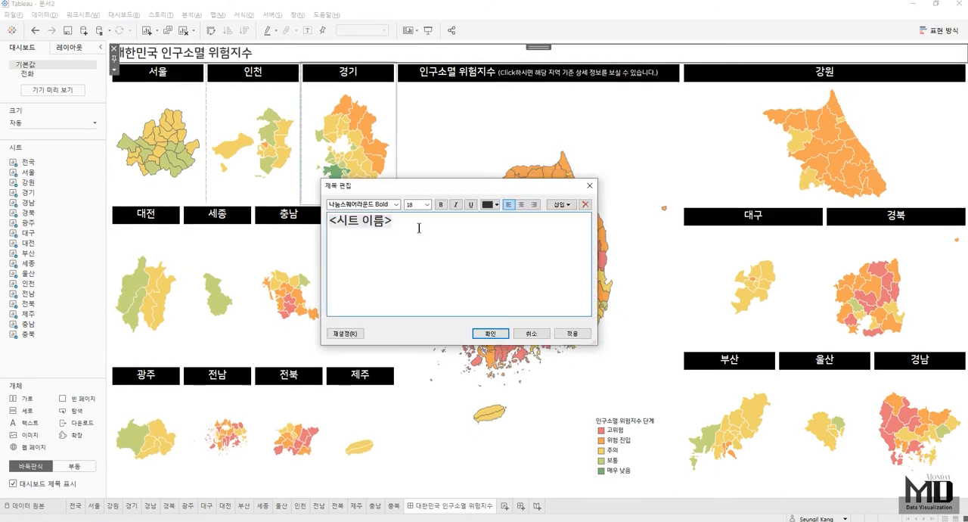
pyautogui.write('(데이터 출처 - 행정안전부')
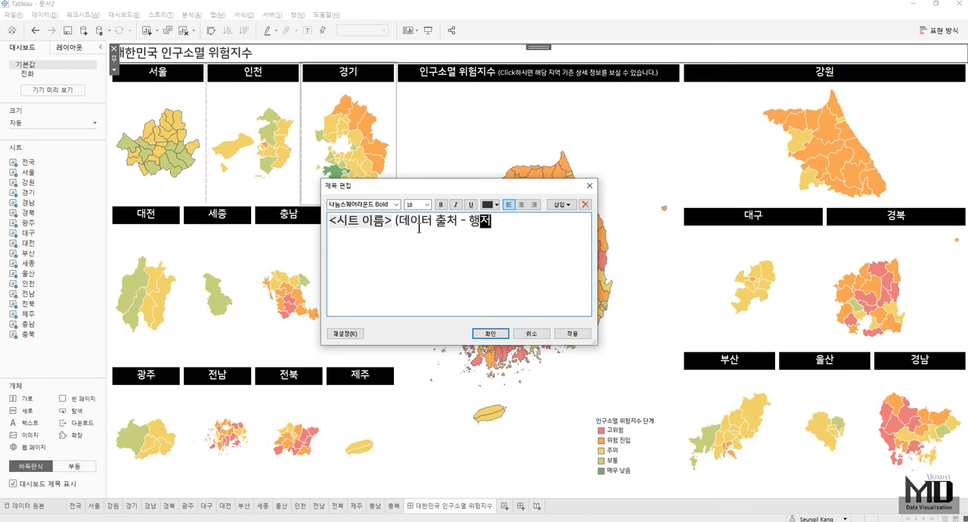
pyautogui.write(' 주민등록인구')
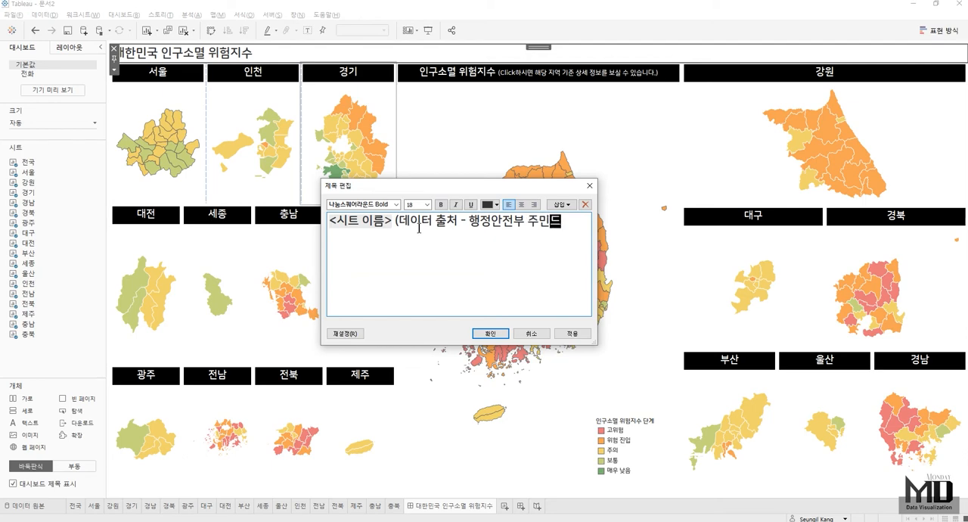
pyautogui.write('통ㄱ')
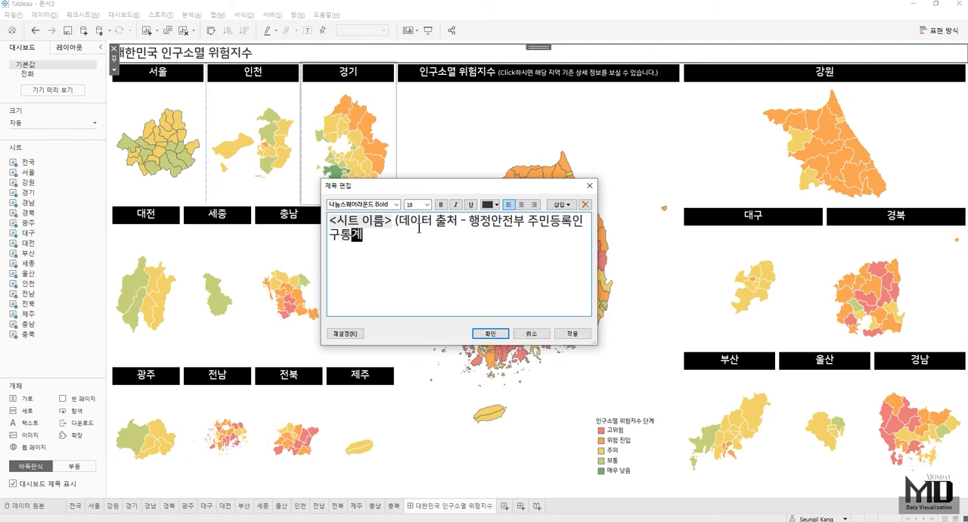
pyautogui.write('  기준 - 2021년 5월)')
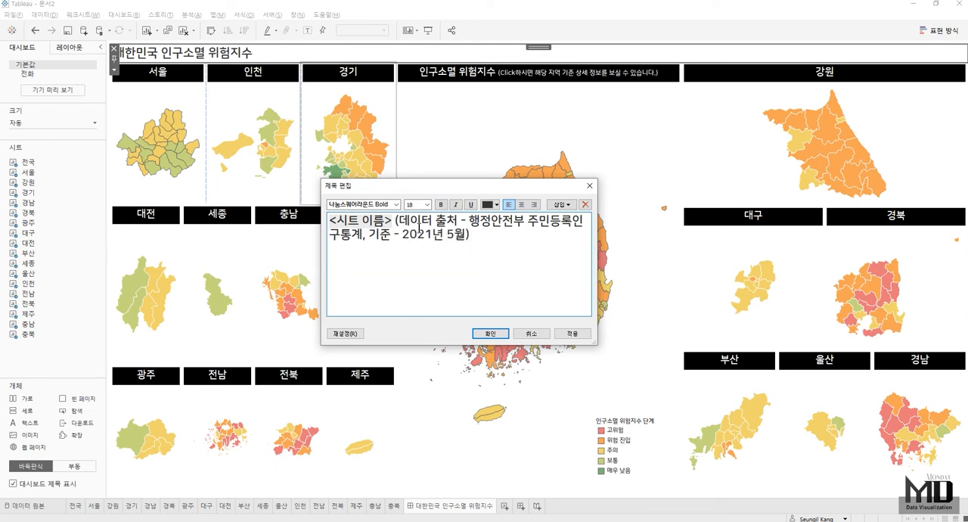
# - Reduce the data-source note in the dashboard title to font size 12 and apply the title edit
pyautogui.moveTo(505, 238); pyautogui.dragTo(388, 220)
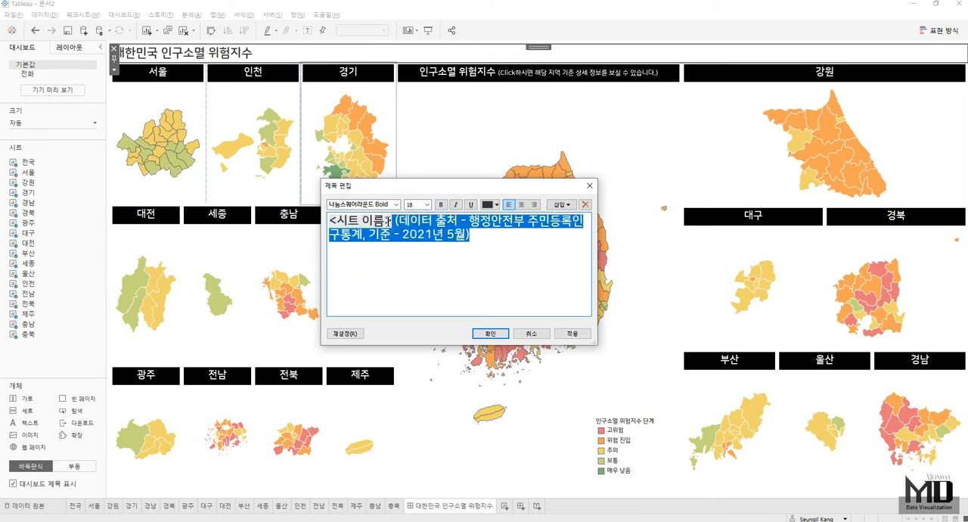
pyautogui.click(427, 204)
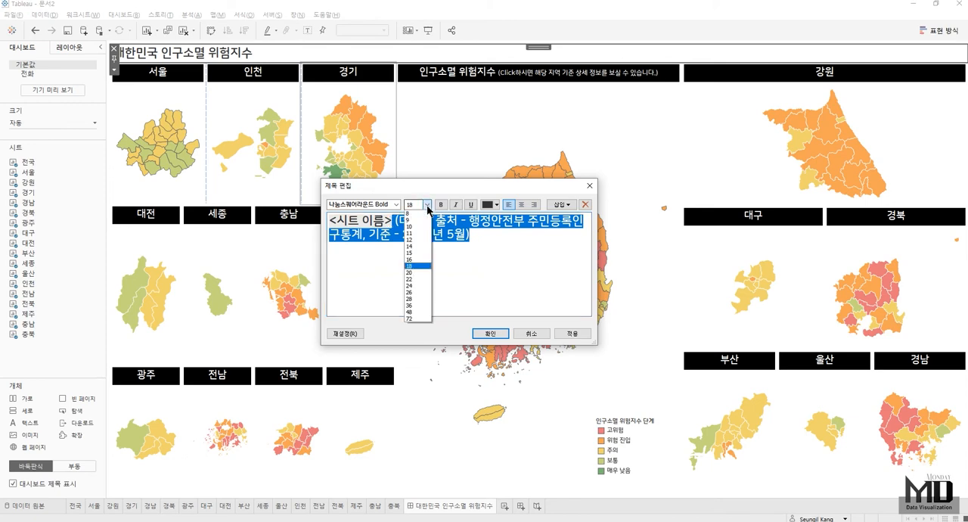
pyautogui.click(417, 247)
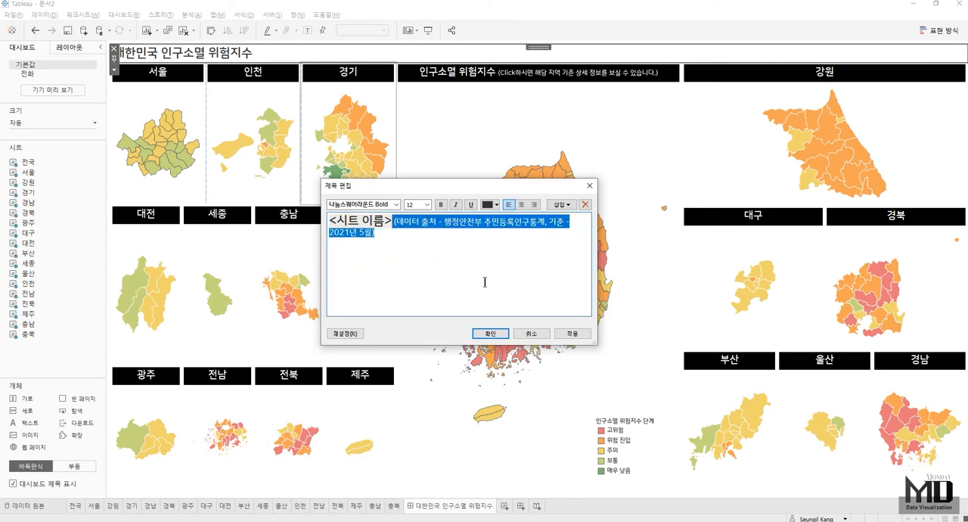
pyautogui.click(490, 333)
# - Hide all worksheets used in the 대한민국 인구소멸 위험지수 dashboard
pyautogui.moveTo(457, 508)
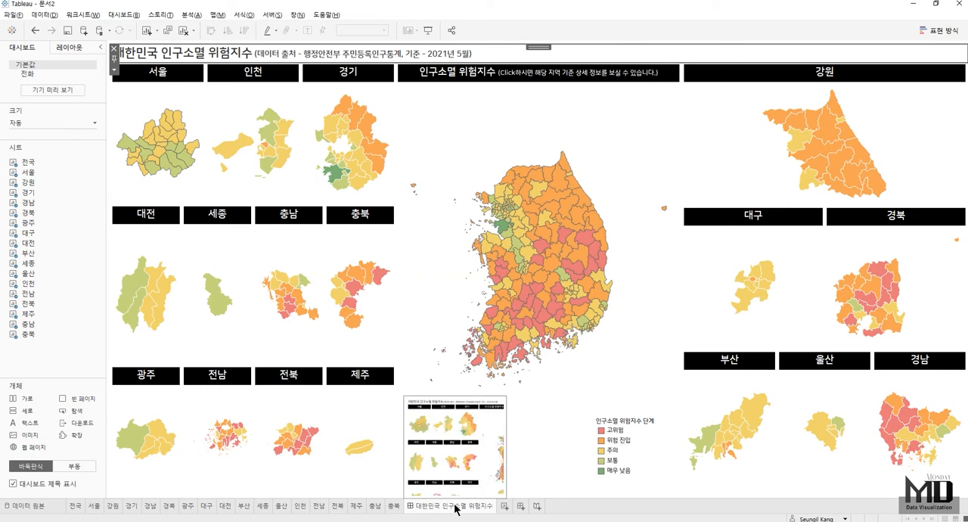
pyautogui.rightClick(456, 508)
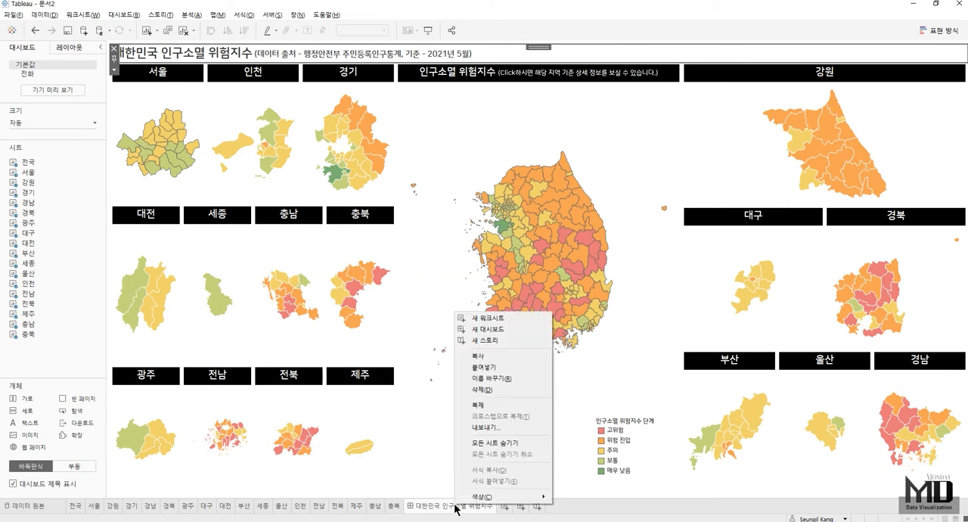
pyautogui.click(503, 443)
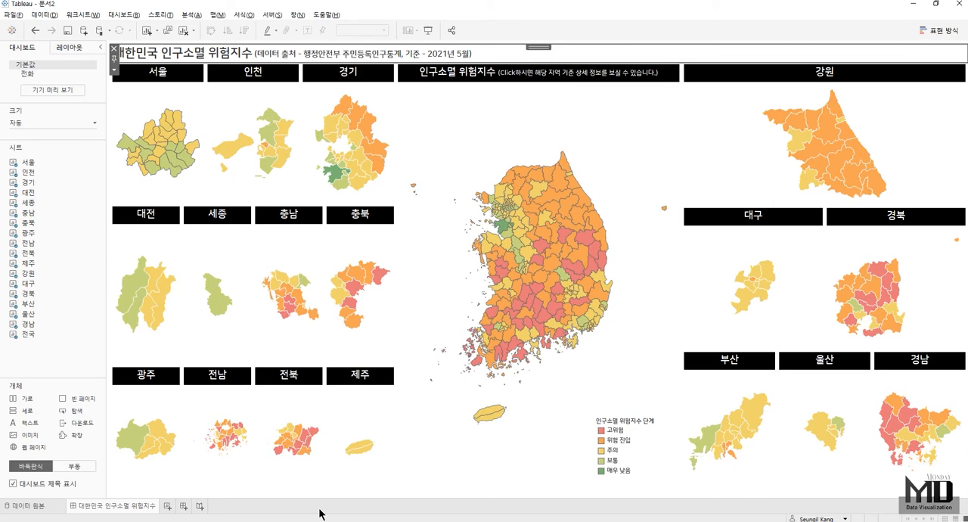
# - Create a worksheet with 인구수 bars by 나이 on rows, colored by 성별, and fit it with 전체 보기
pyautogui.click(166, 507)
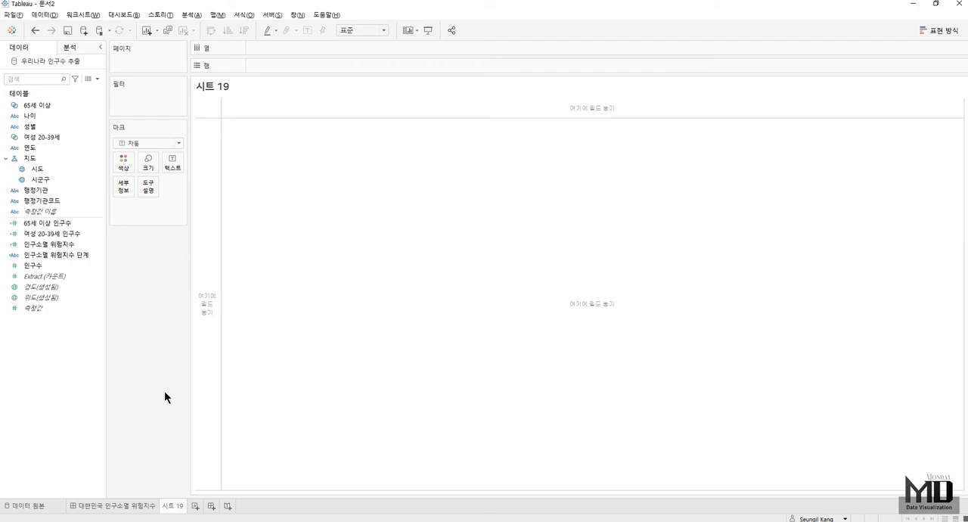
pyautogui.moveTo(29, 115); pyautogui.dragTo(294, 65)
pyautogui.moveTo(33, 266); pyautogui.dragTo(273, 52)
pyautogui.moveTo(36, 125); pyautogui.dragTo(127, 168)
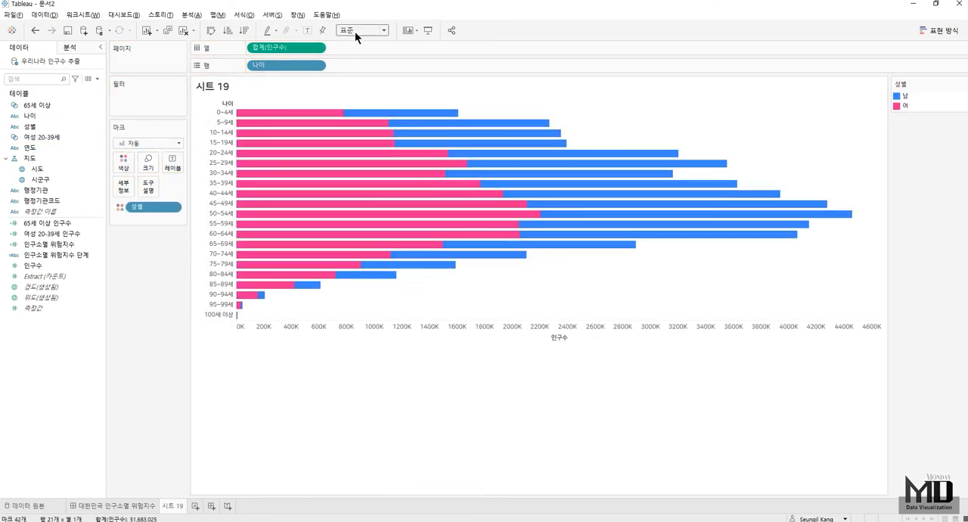
pyautogui.click(356, 31)
pyautogui.click(356, 67)
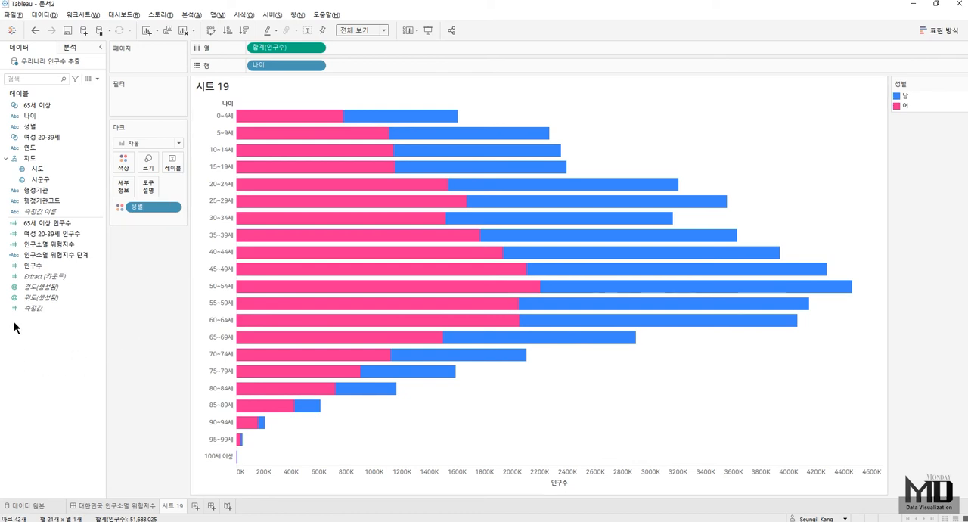
# - Start a new calculated field named 남녀 인구수
pyautogui.rightClick(52, 340)
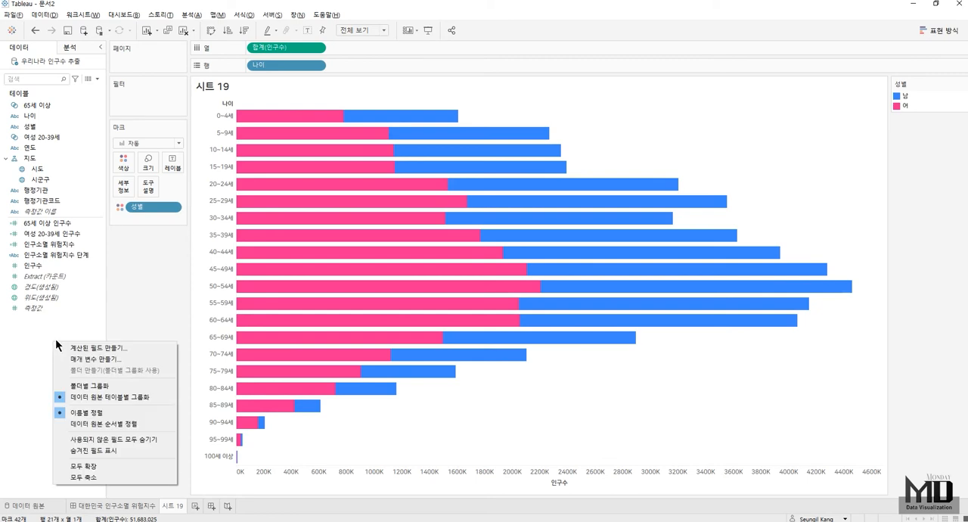
pyautogui.click(92, 349)
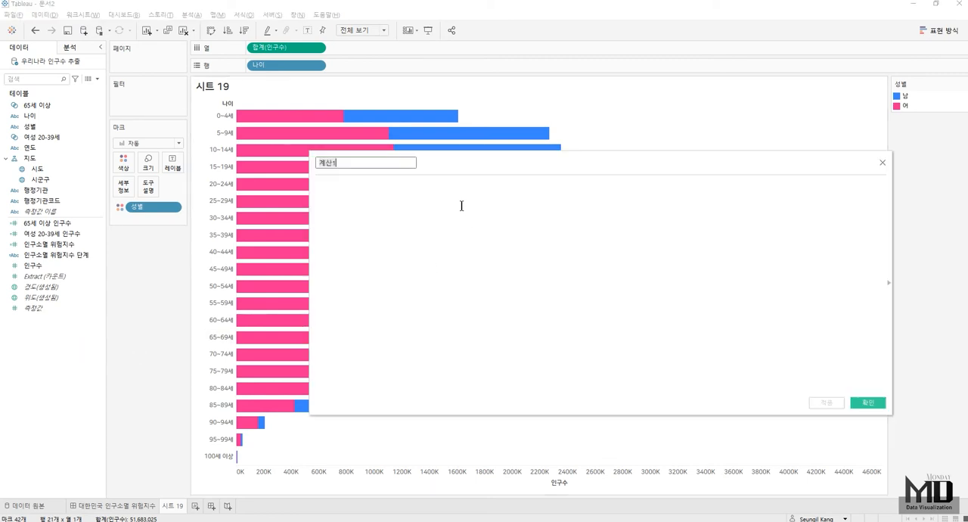
pyautogui.press('BackSpace')
pyautogui.write('남녀 인구수')
pyautogui.press('Tab')
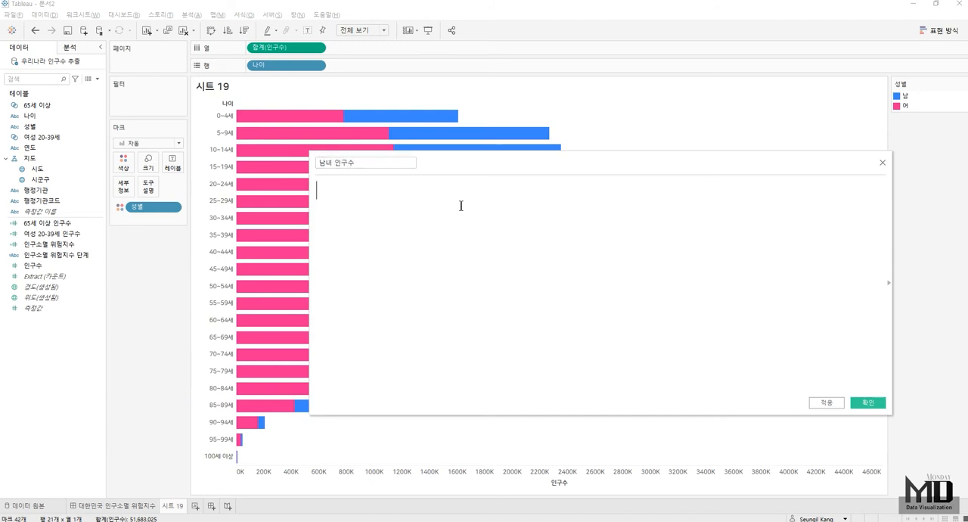
# - Define the calculated field as IIF([성별]='남',[인구수],-[인구수]) and save it
pyautogui.write('IIF')
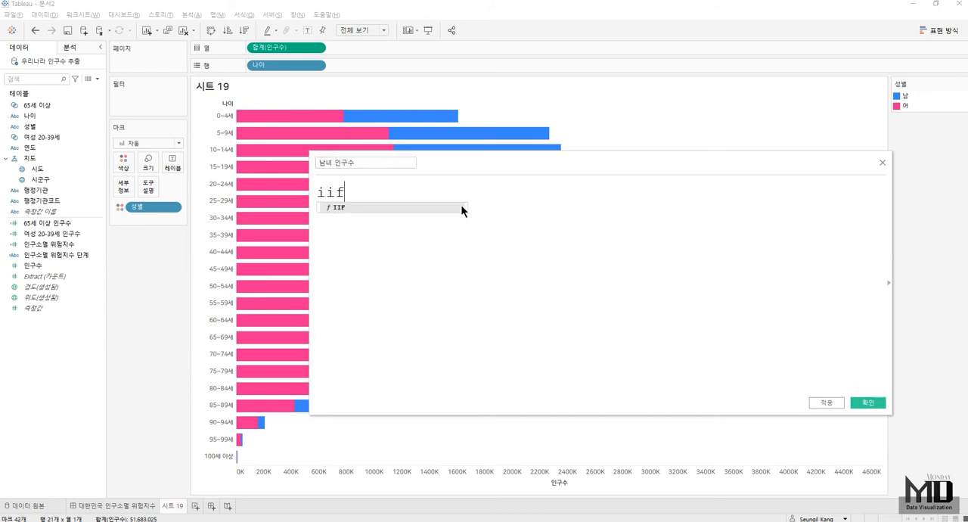
pyautogui.press('Return')
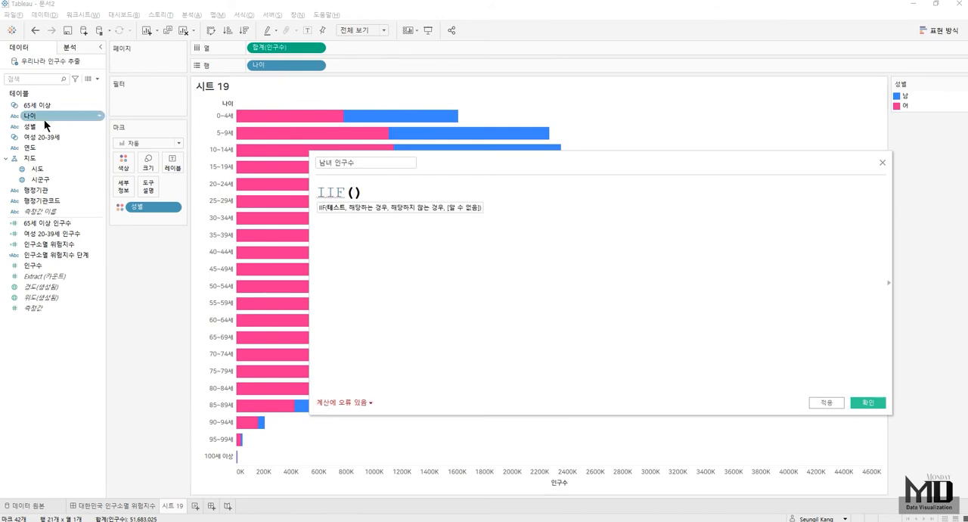
pyautogui.moveTo(44, 126); pyautogui.dragTo(339, 268)
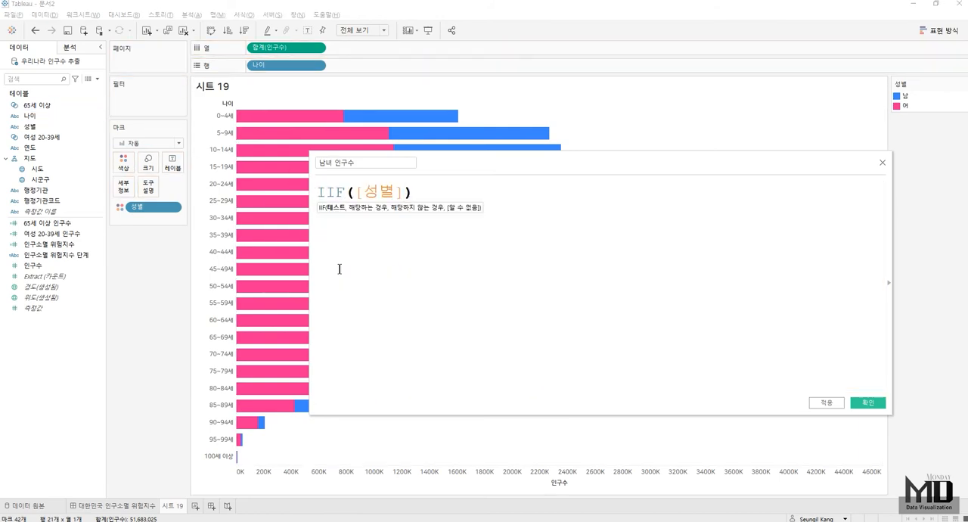
pyautogui.write("='sk")
pyautogui.press('BackSpace')
pyautogui.press('BackSpace')
pyautogui.write("남',")
pyautogui.moveTo(66, 263); pyautogui.dragTo(454, 306)
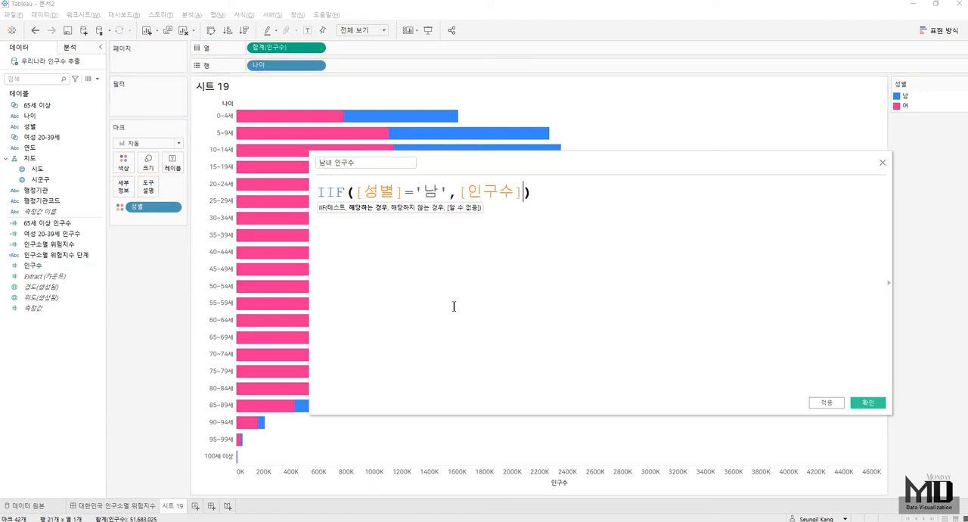
pyautogui.write(',')
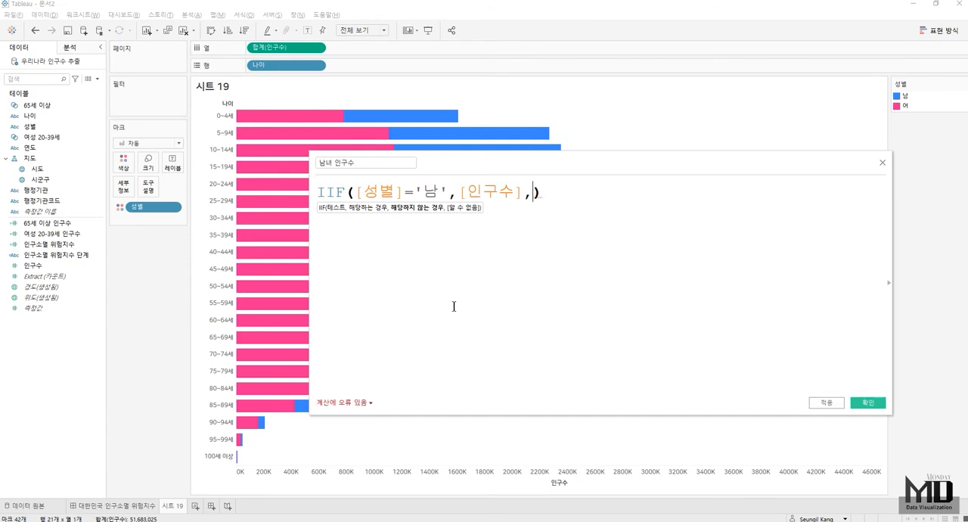
pyautogui.write('-인ㄱ')
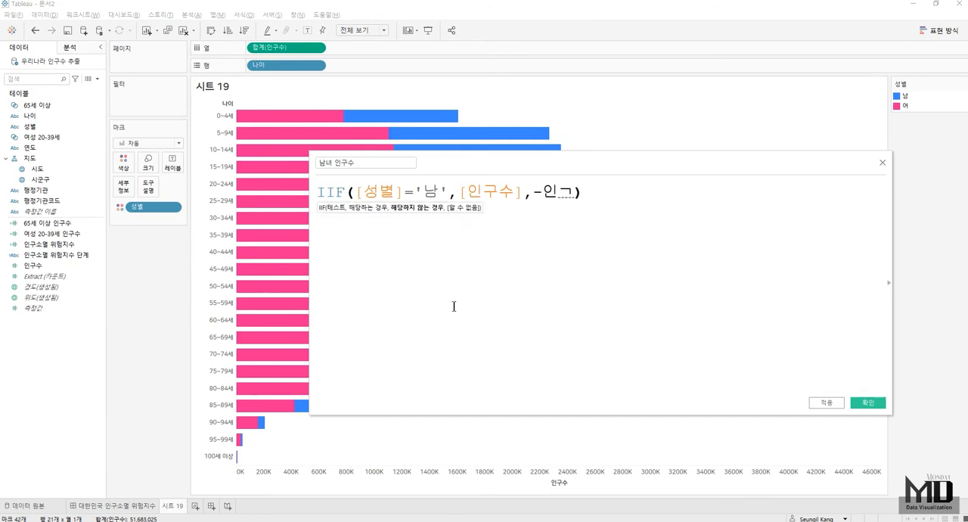
pyautogui.write('구수')
pyautogui.press('Return')
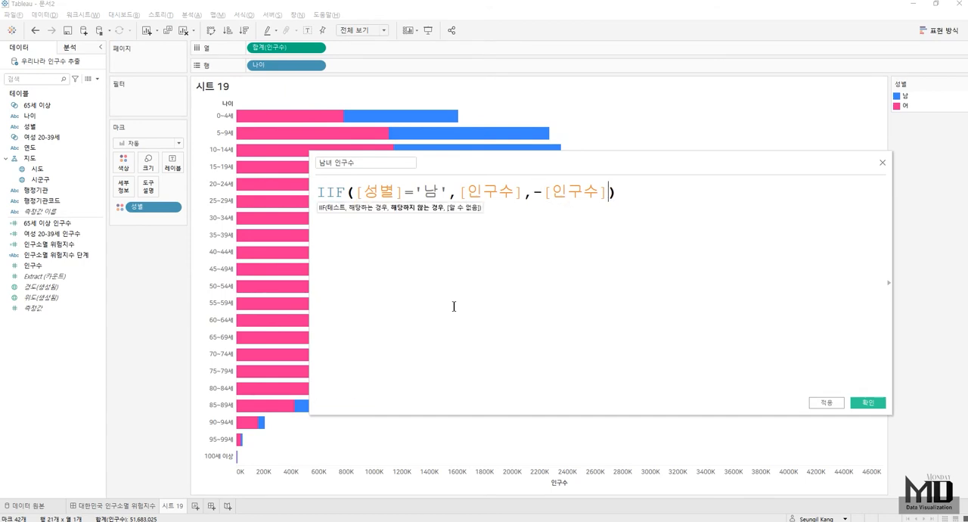
pyautogui.click(881, 403)
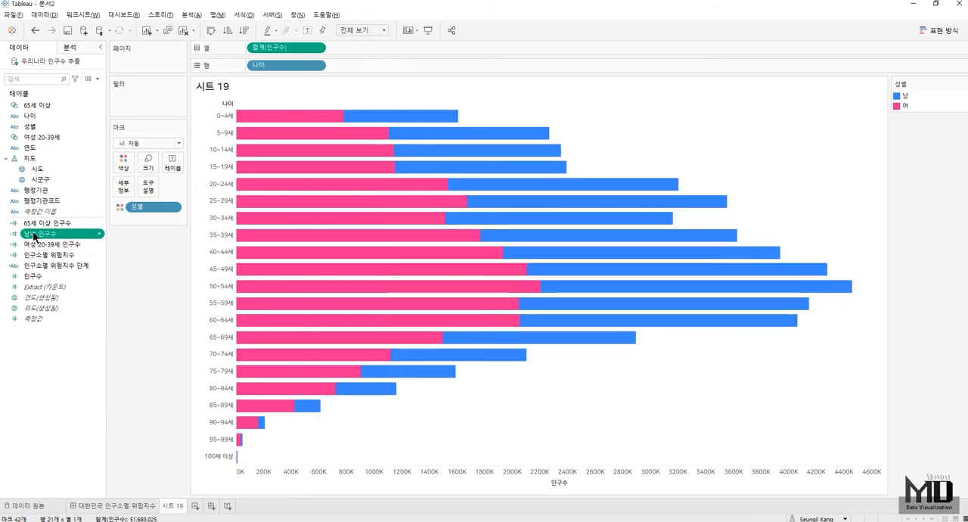
# - Replace 인구수 on the columns with 남녀 인구수 to form a population pyramid, and label the bars with 인구수
pyautogui.moveTo(49, 233); pyautogui.dragTo(284, 49)
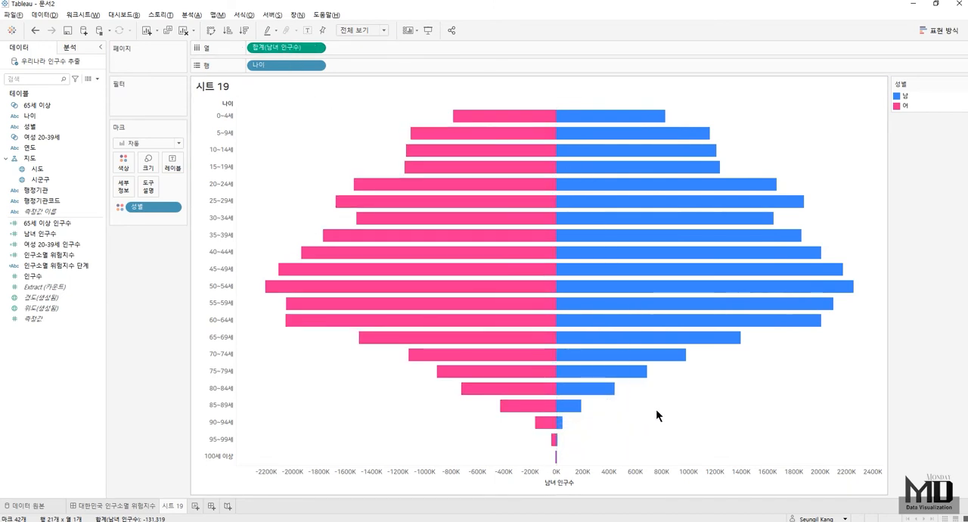
pyautogui.moveTo(33, 276); pyautogui.dragTo(166, 165)
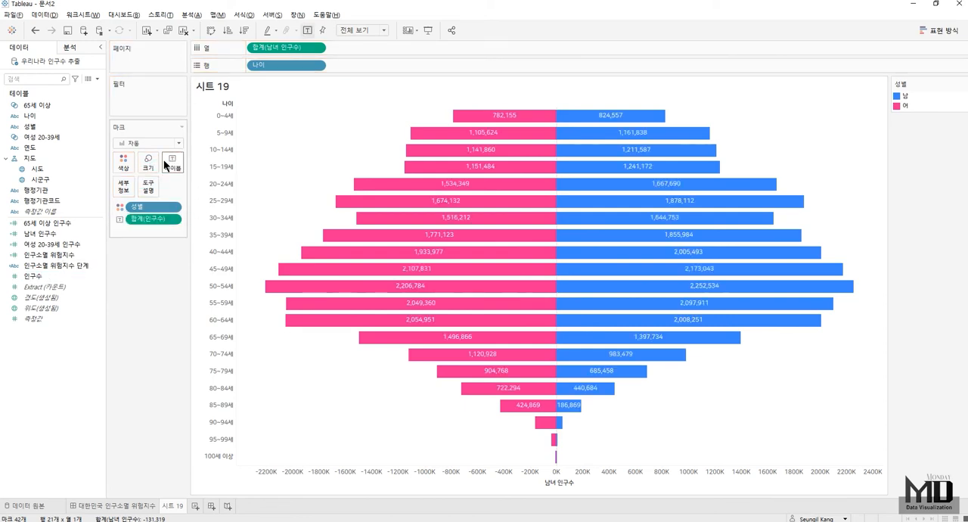
# - Apply the 구성 비율 quick table calculation to the 인구수 labels
pyautogui.click(173, 219)
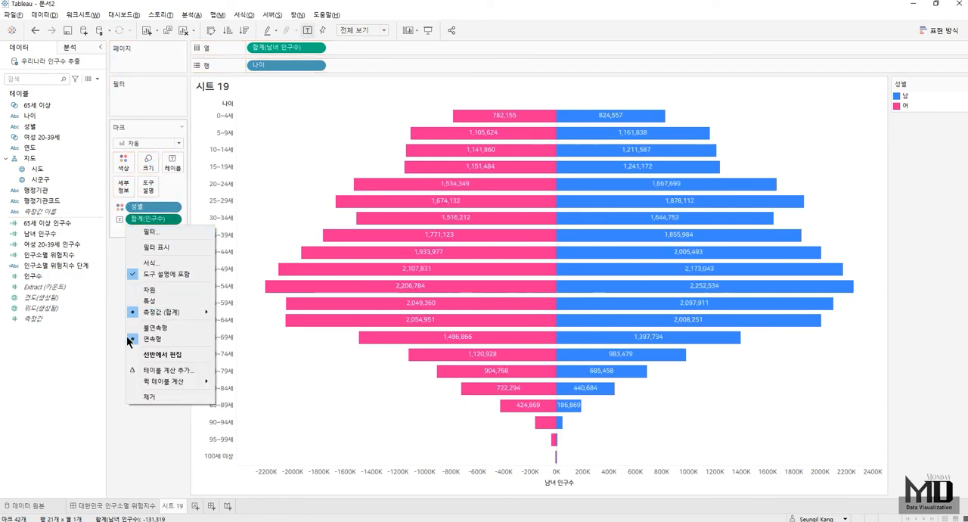
pyautogui.moveTo(171, 381)
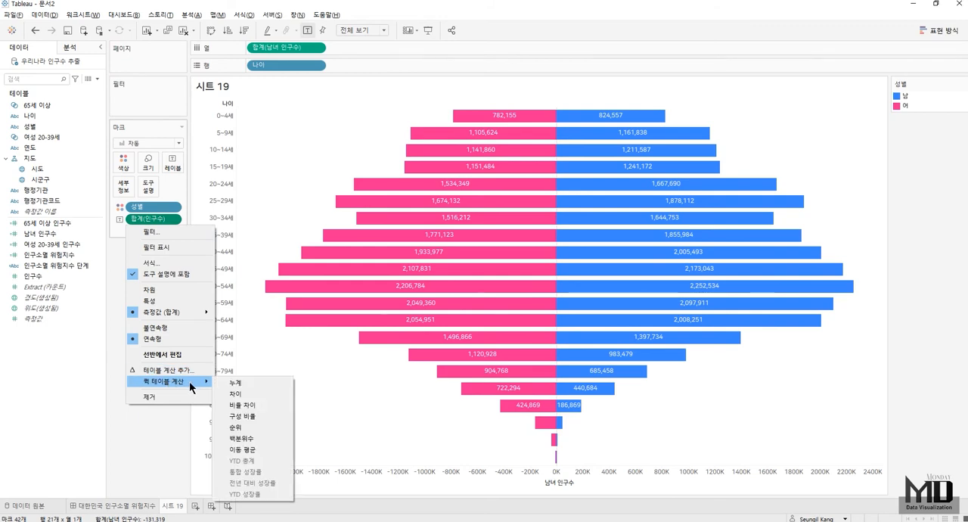
pyautogui.click(260, 416)
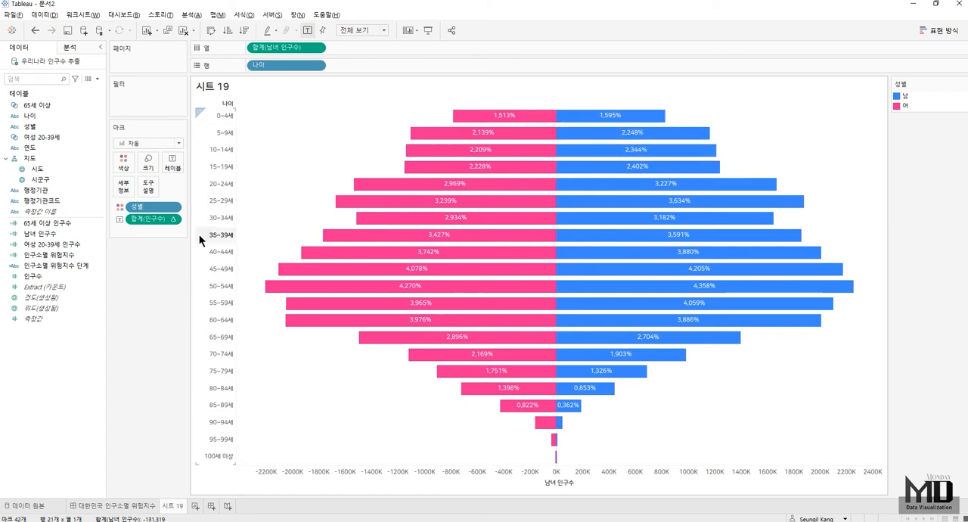
# - Edit the 인구수 label's table calculation to compute using 특정 차원 with only 성별 selected
pyautogui.rightClick(173, 218)
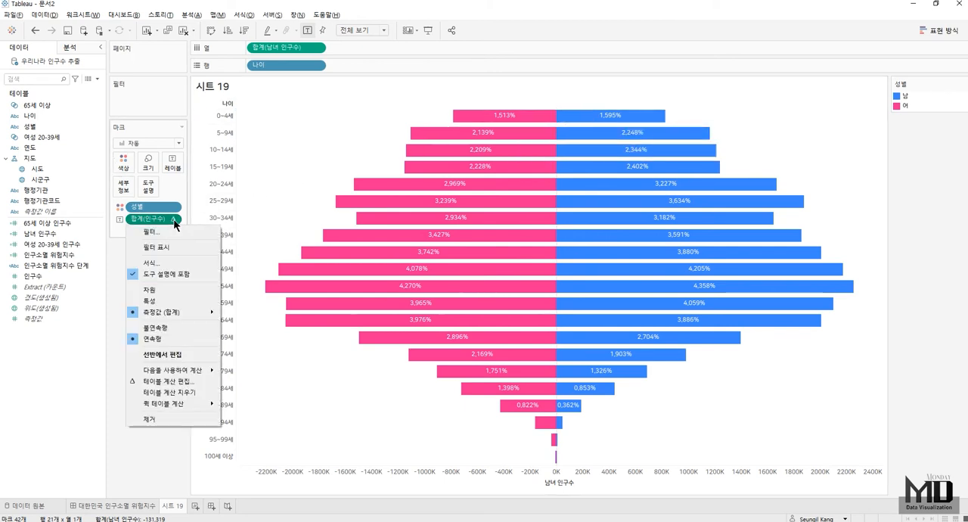
pyautogui.click(166, 381)
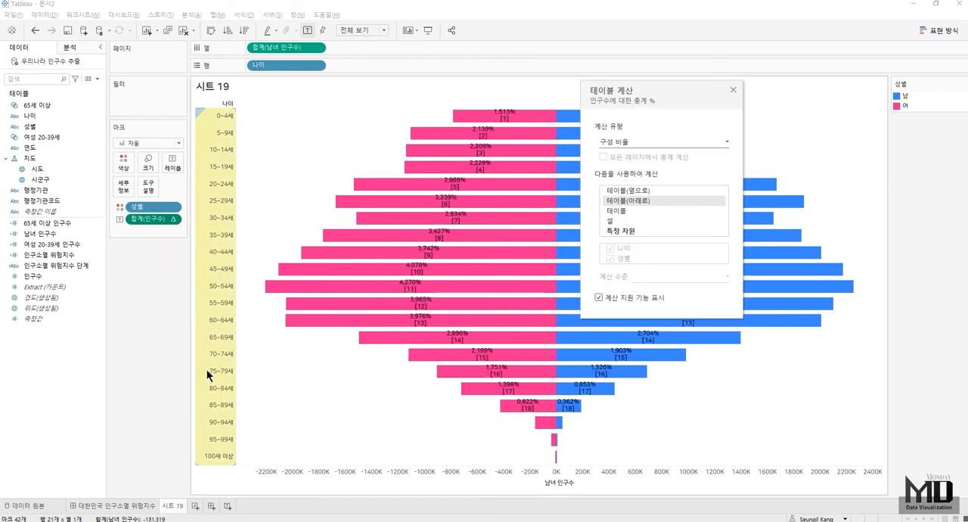
pyautogui.click(632, 231)
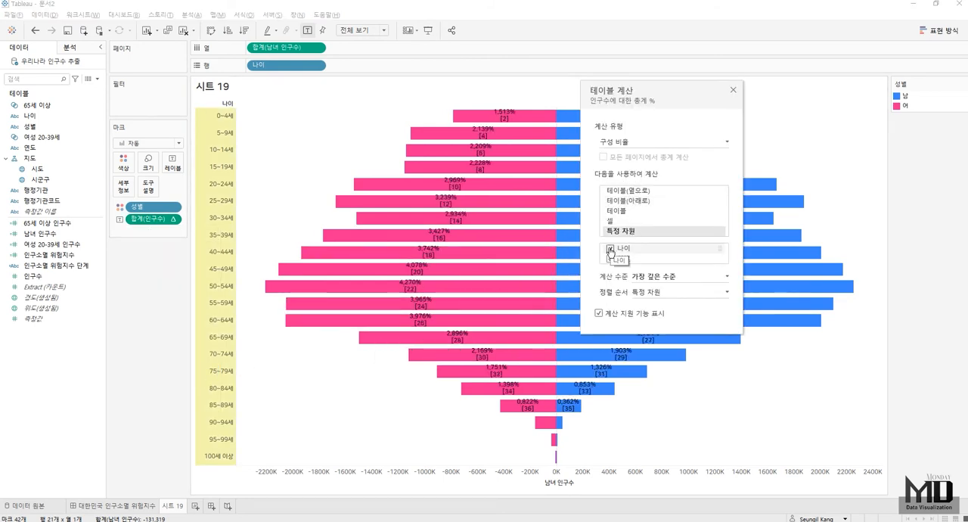
pyautogui.click(611, 250)
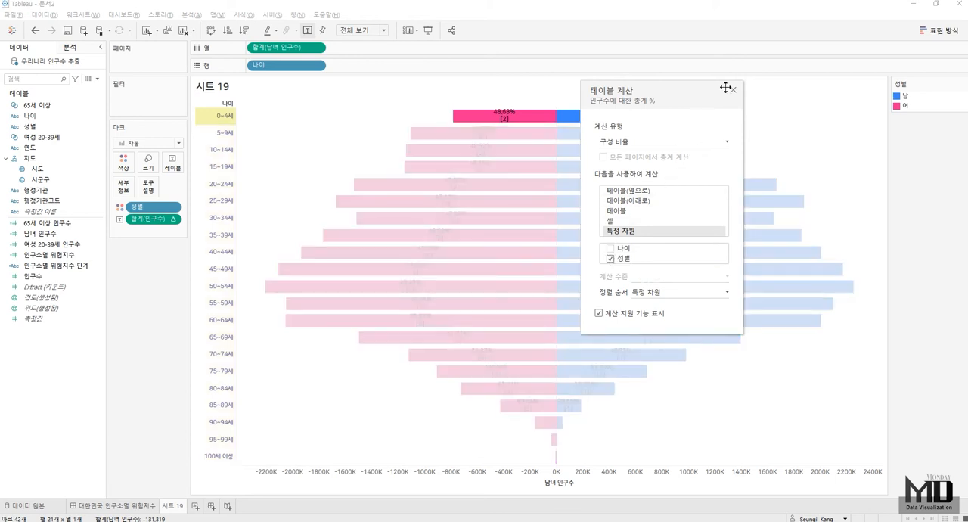
pyautogui.click(733, 90)
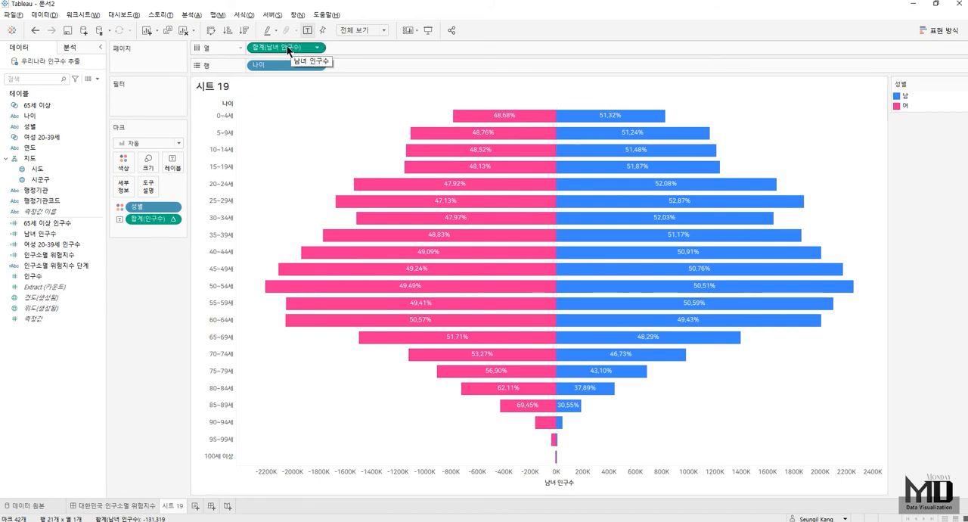
# - Duplicate 남녀 인구수 on the columns and clear the table calculation from the second measure's 인구수 label
pyautogui.moveTo(282, 46); pyautogui.dragTo(412, 48)
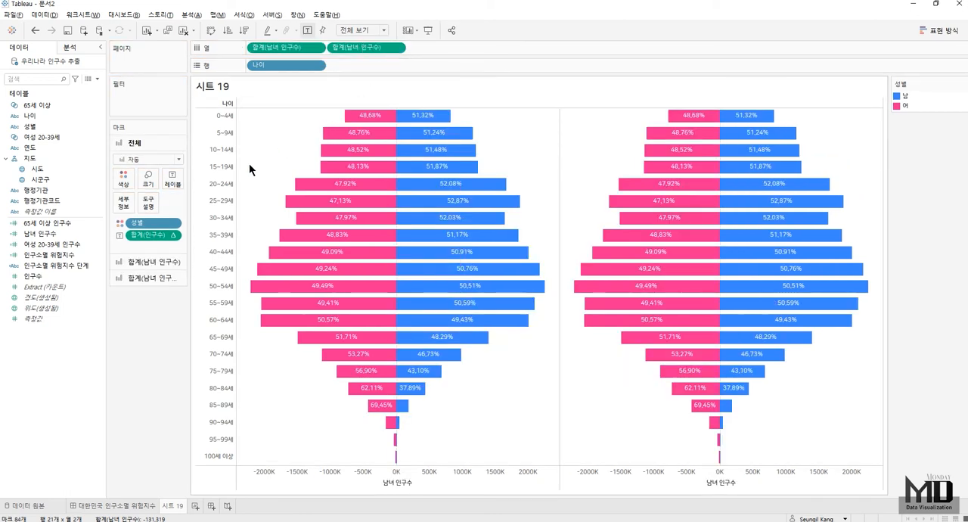
pyautogui.click(147, 278)
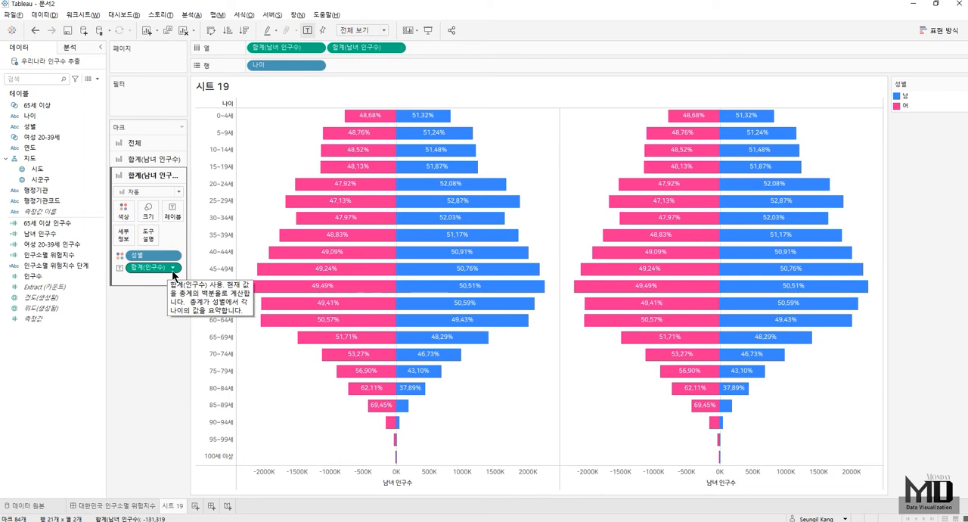
pyautogui.click(173, 268)
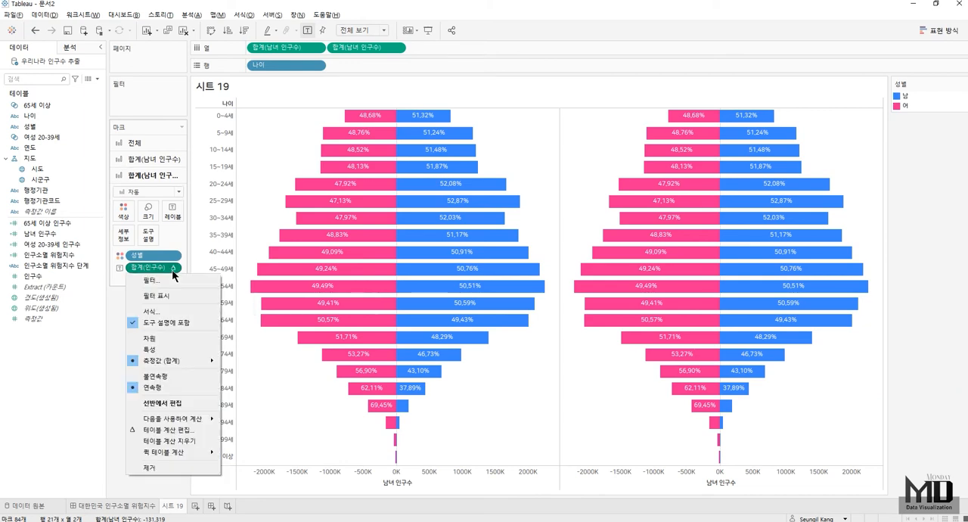
pyautogui.click(163, 441)
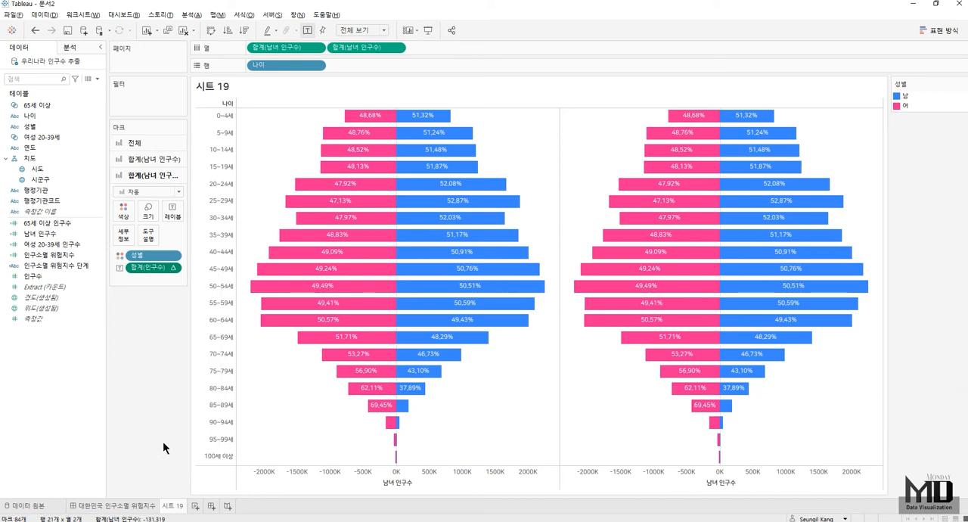
# - Change the second 남녀 인구수 mark type to 간트 차트 and combine both measures on a dual axis
pyautogui.click(153, 191)
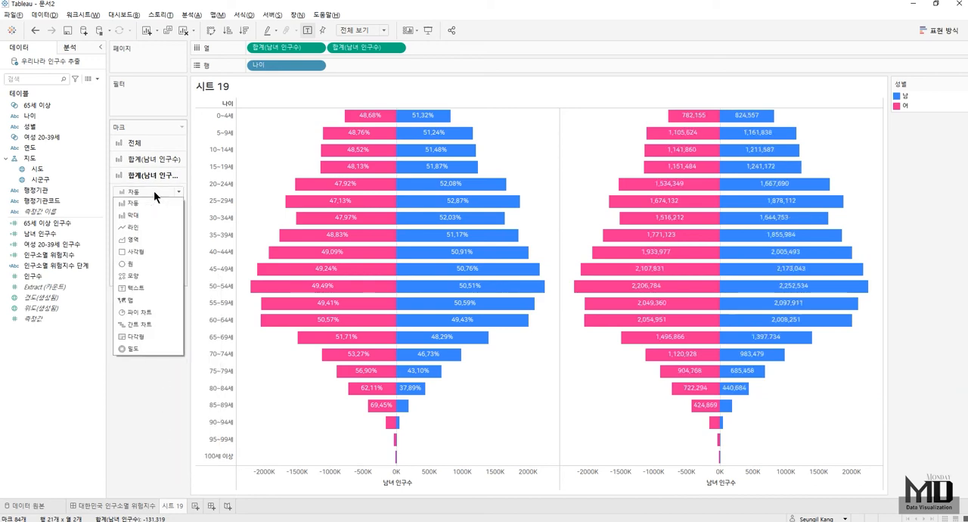
pyautogui.click(144, 322)
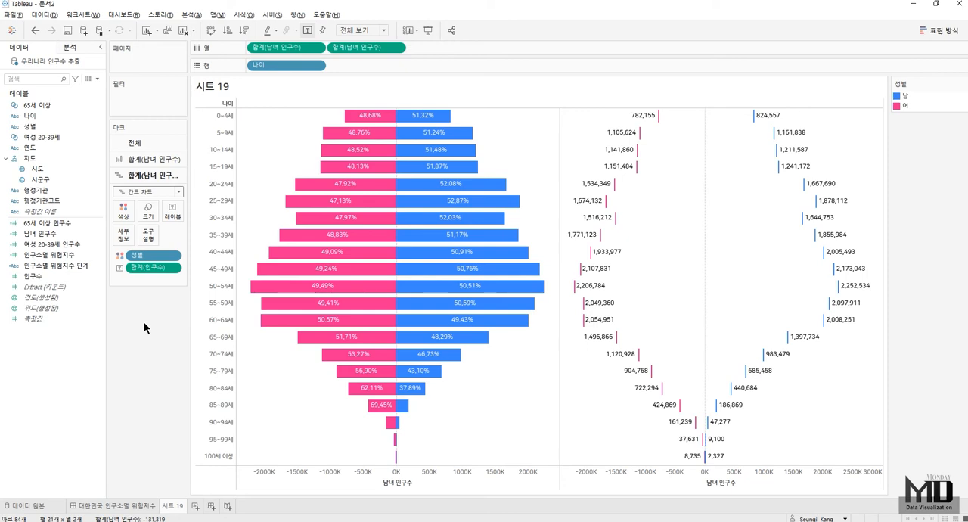
pyautogui.click(402, 49)
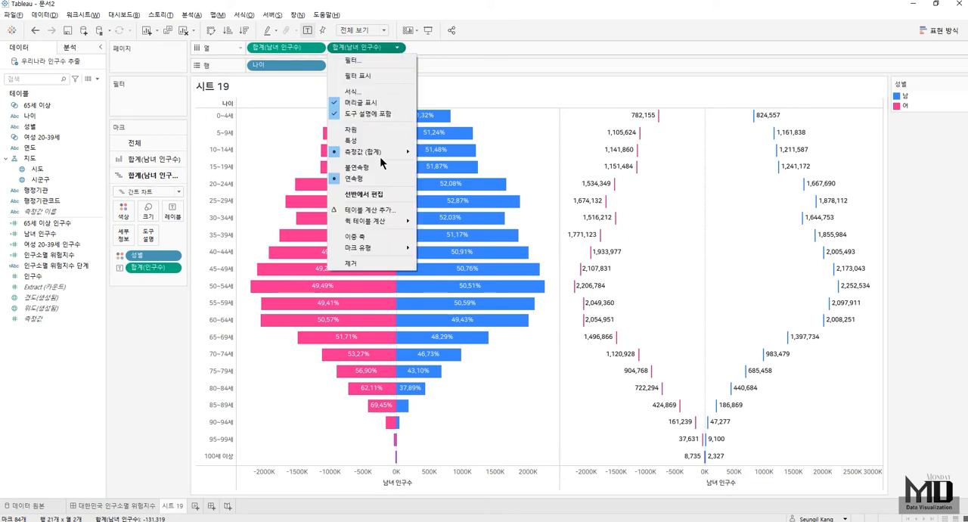
pyautogui.click(374, 236)
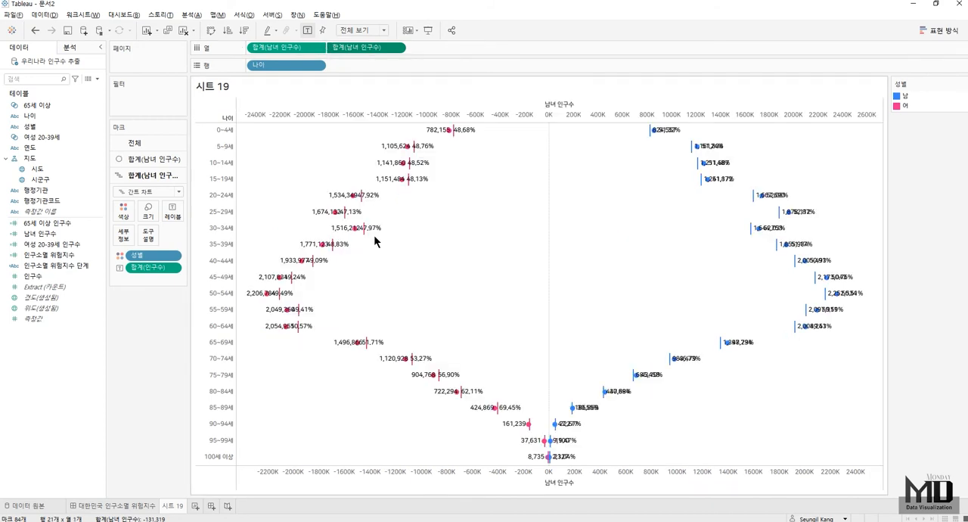
# - Set the first 남녀 인구수 mark type to 막대 and synchronize the two axes
pyautogui.click(154, 160)
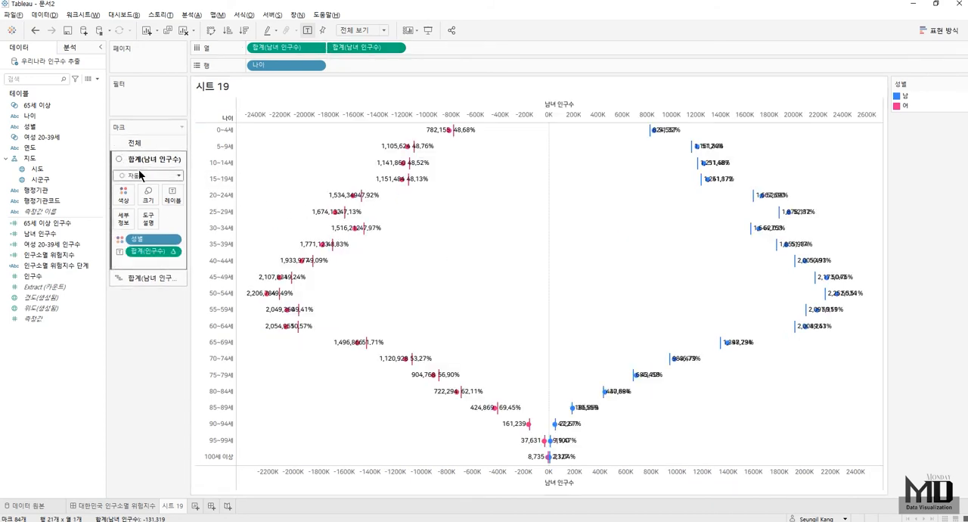
pyautogui.click(139, 176)
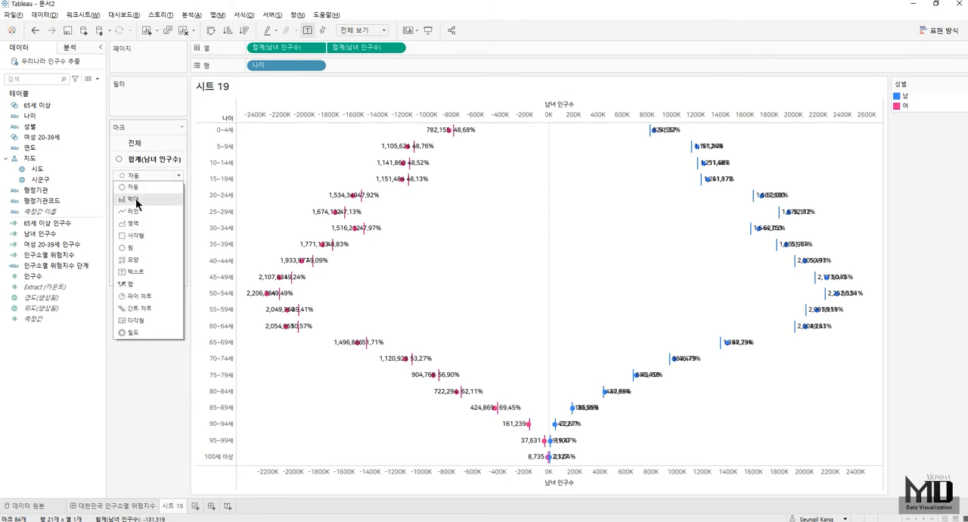
pyautogui.click(134, 198)
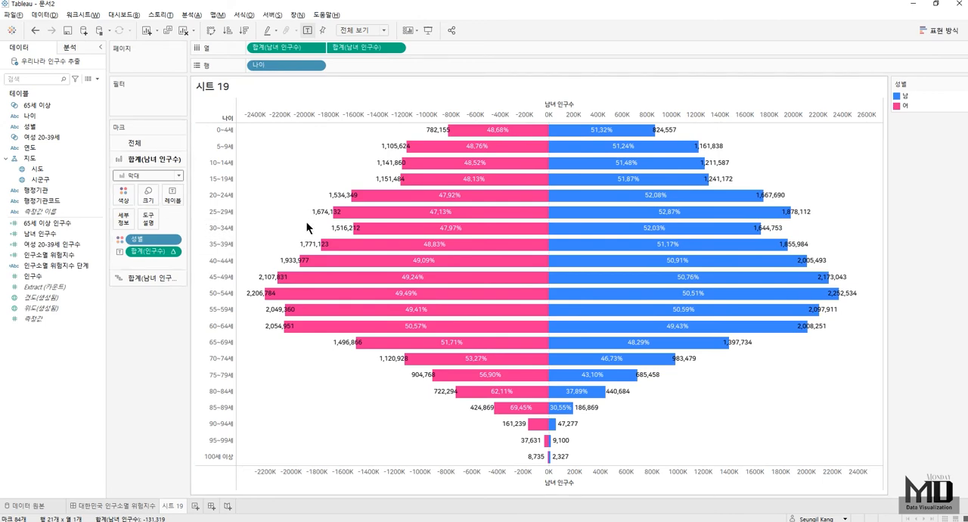
pyautogui.rightClick(346, 479)
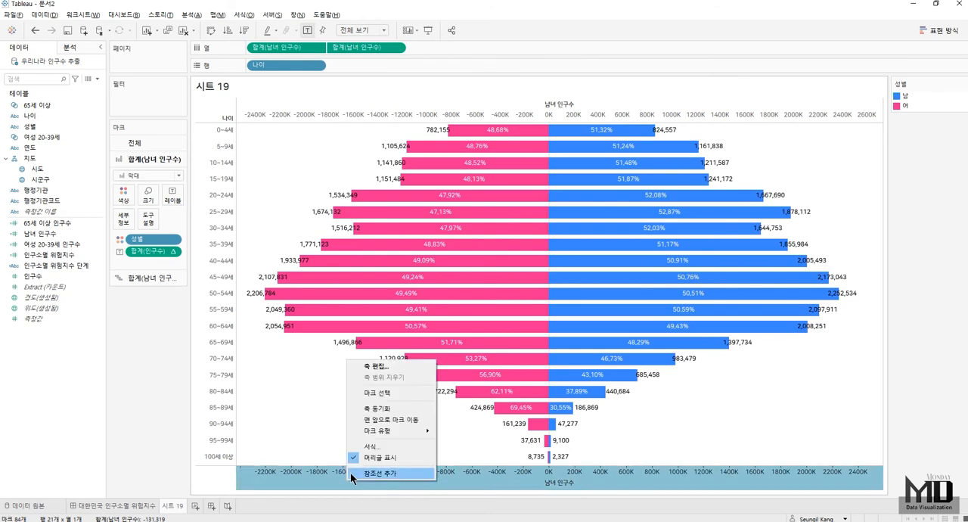
pyautogui.click(380, 409)
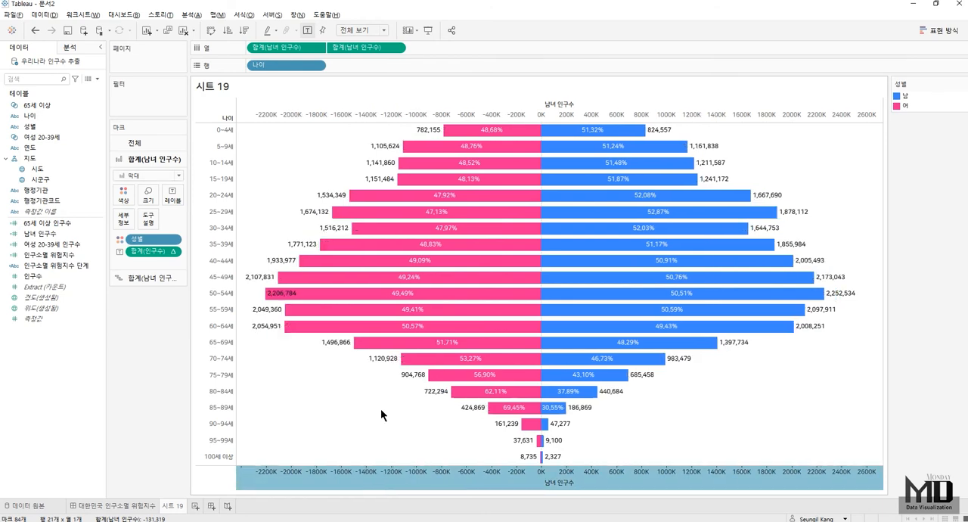
# - Hide the 남녀 인구수 axis headers and the 나이 field label for rows
pyautogui.rightClick(323, 481)
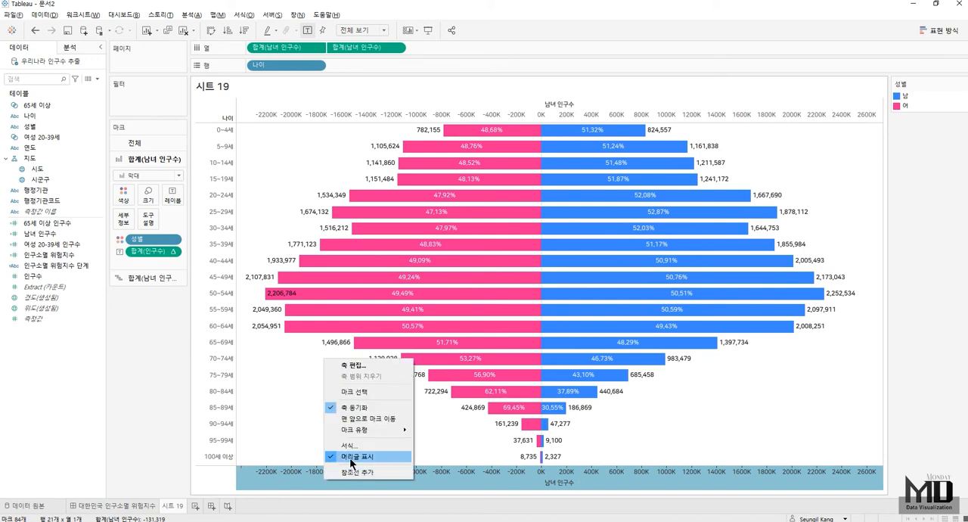
pyautogui.click(350, 458)
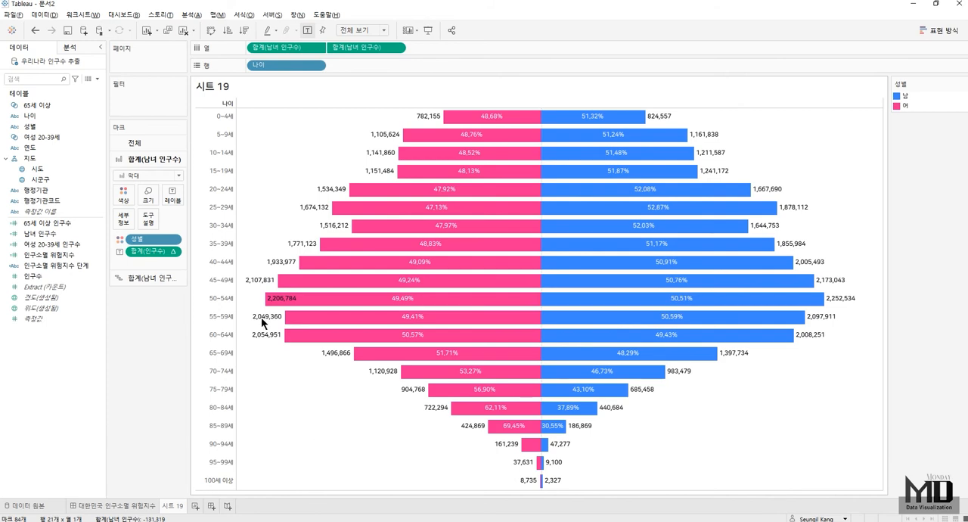
pyautogui.rightClick(213, 101)
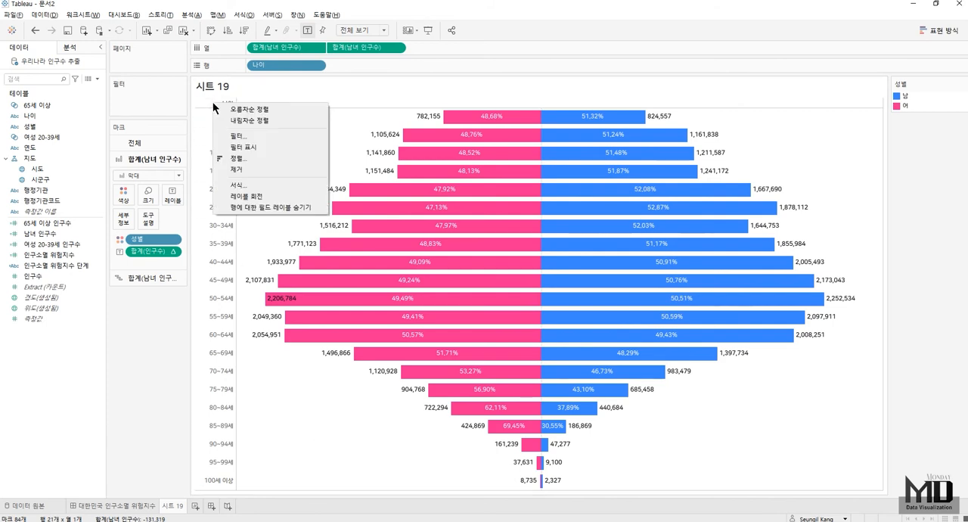
pyautogui.click(245, 206)
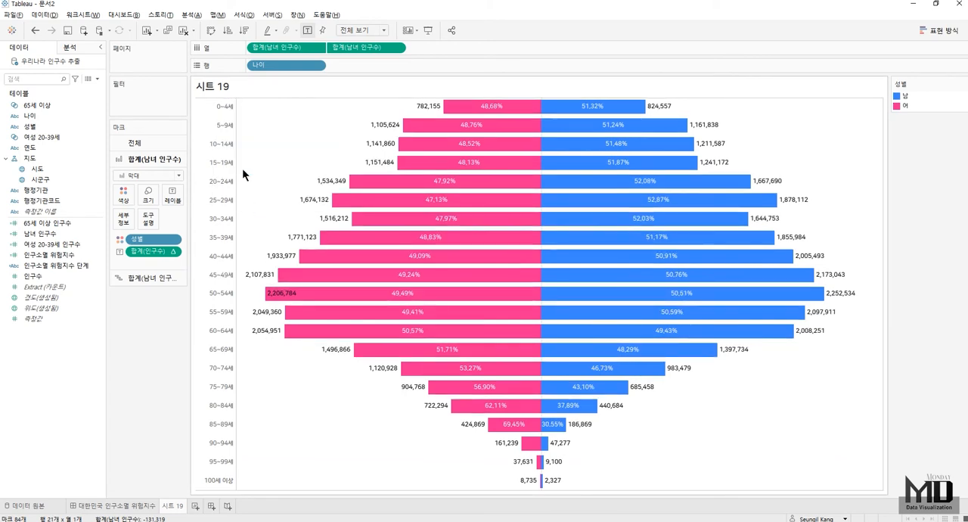
# - Format the sheet borders so the row and column dividers are 없음 for both 패널 and 머리글
pyautogui.rightClick(274, 126)
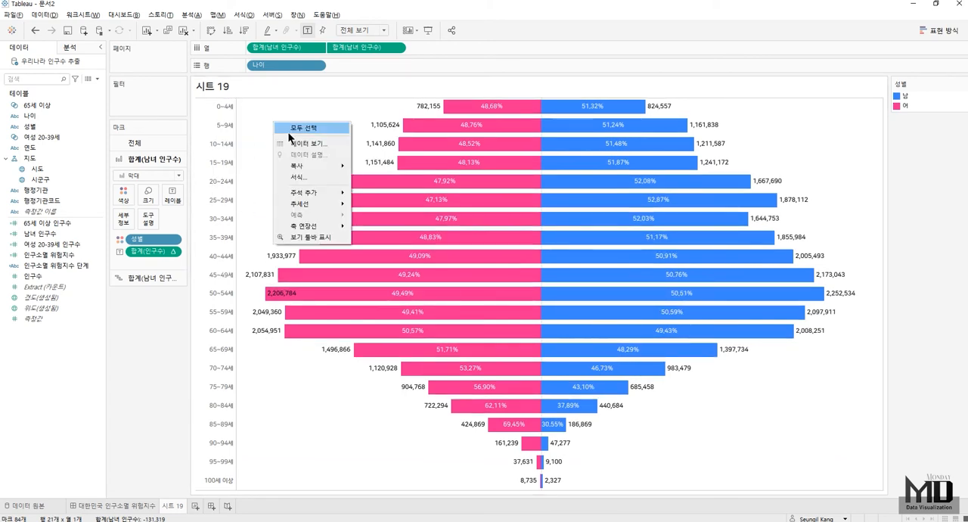
pyautogui.click(301, 175)
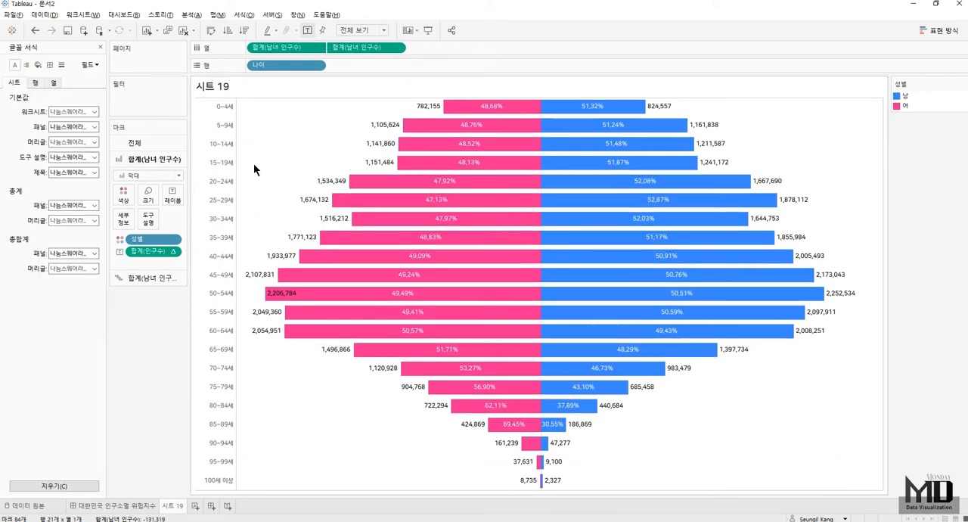
pyautogui.click(50, 64)
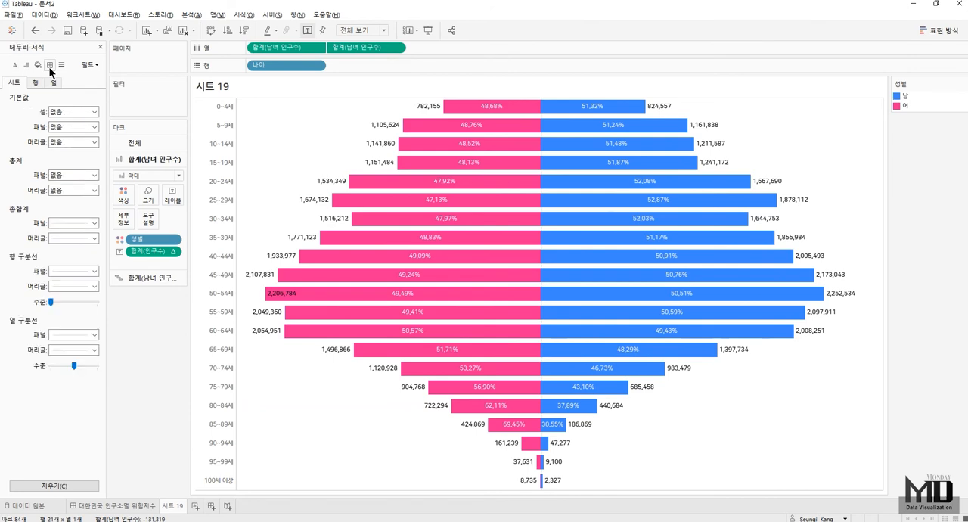
pyautogui.click(72, 335)
pyautogui.click(75, 273)
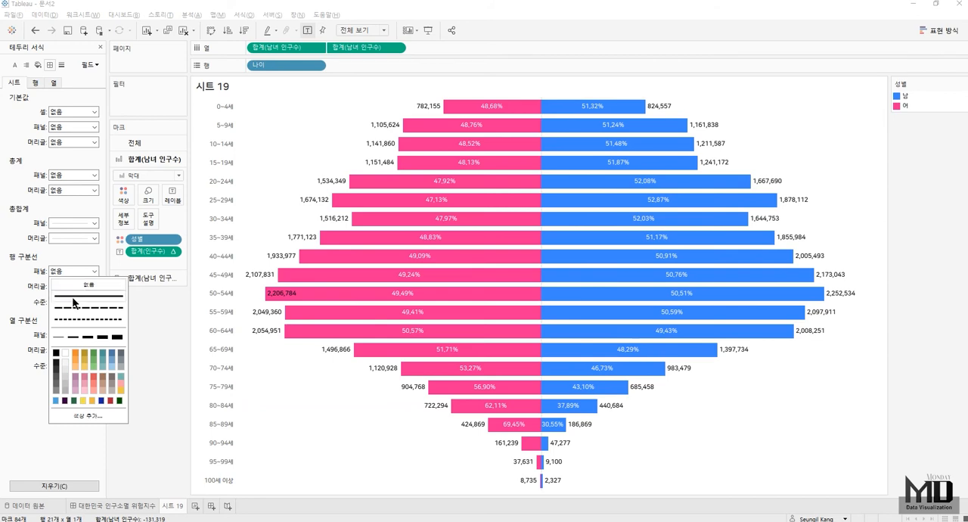
pyautogui.click(29, 406)
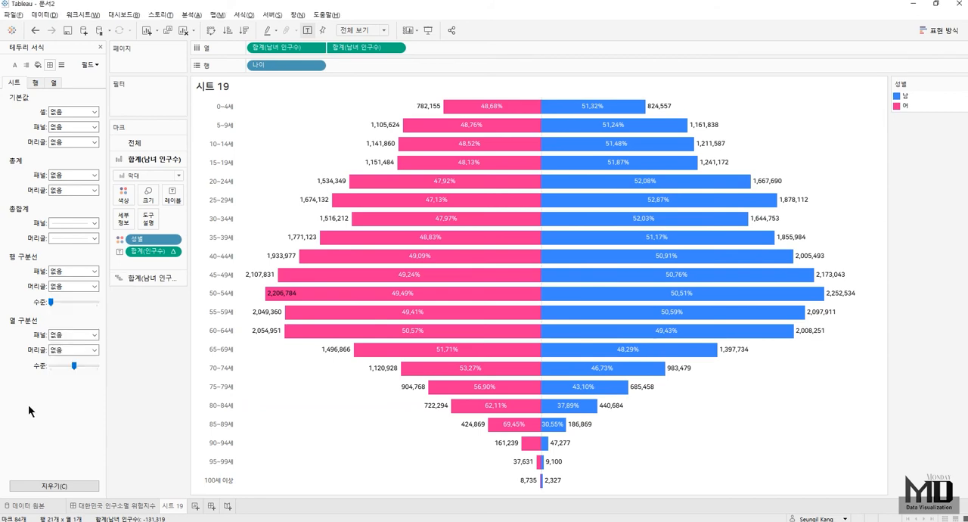
pyautogui.click(100, 47)
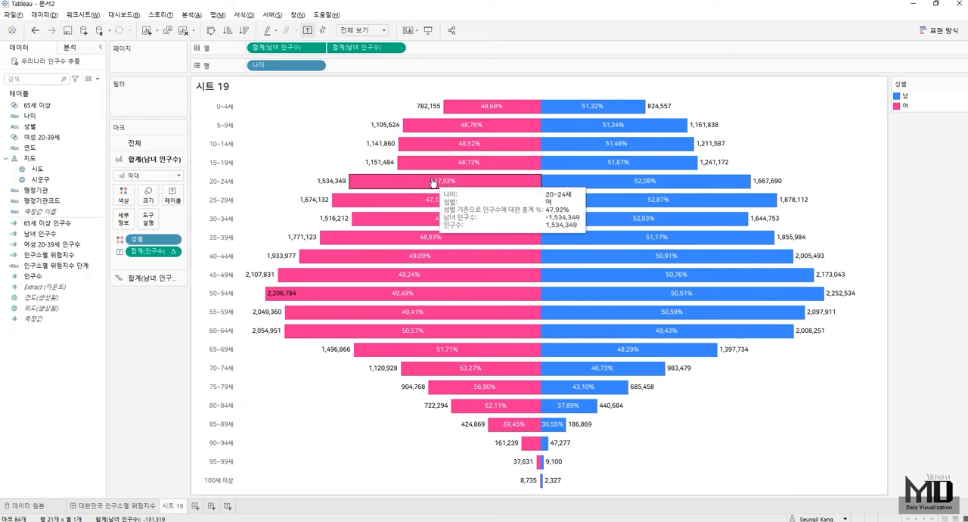
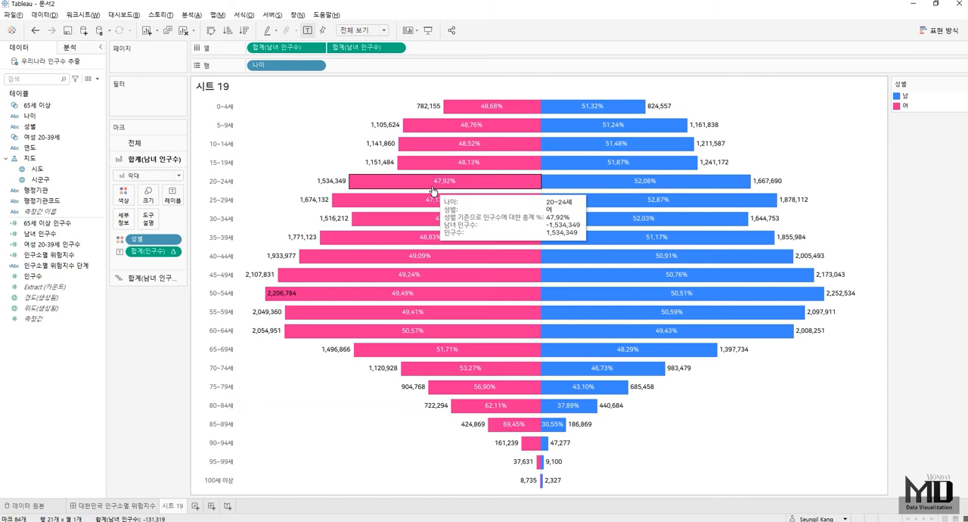
# - Exclude the first 남녀 인구수 measure from the tooltip and rename the sheet 성별 연령별 인구수
pyautogui.click(318, 47)
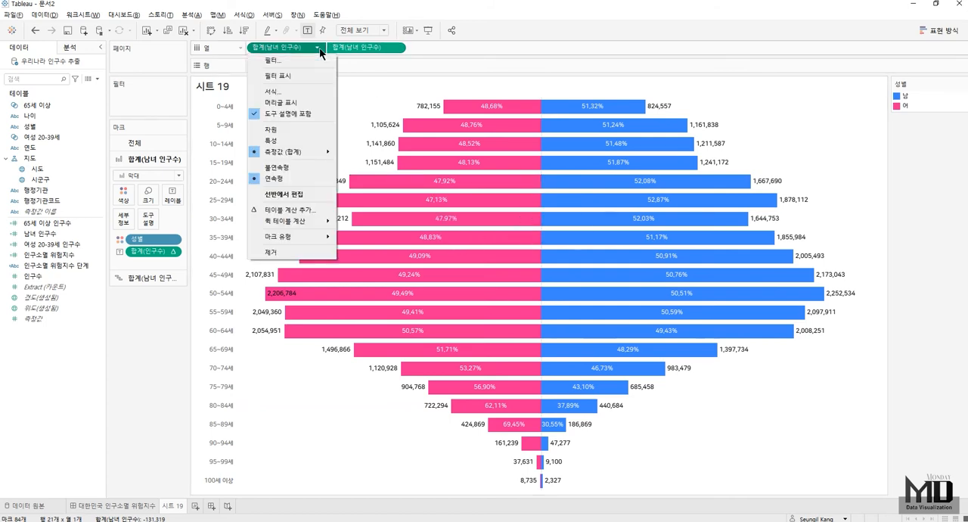
pyautogui.click(302, 114)
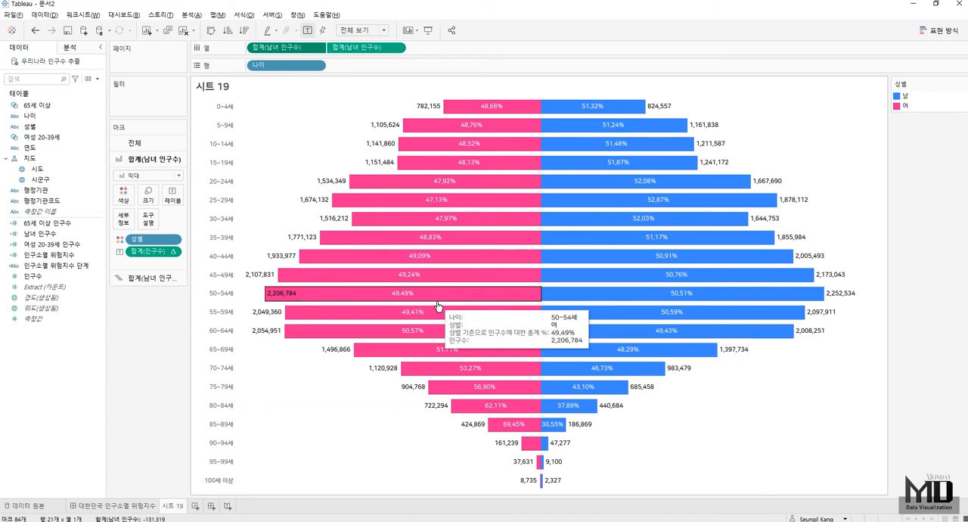
pyautogui.doubleClick(173, 506)
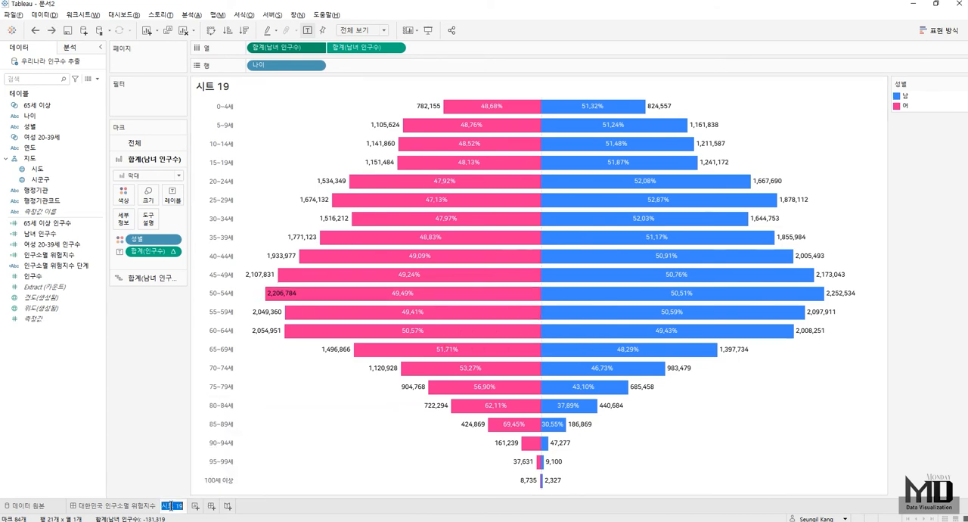
pyautogui.write('성별')
pyautogui.press('Return')
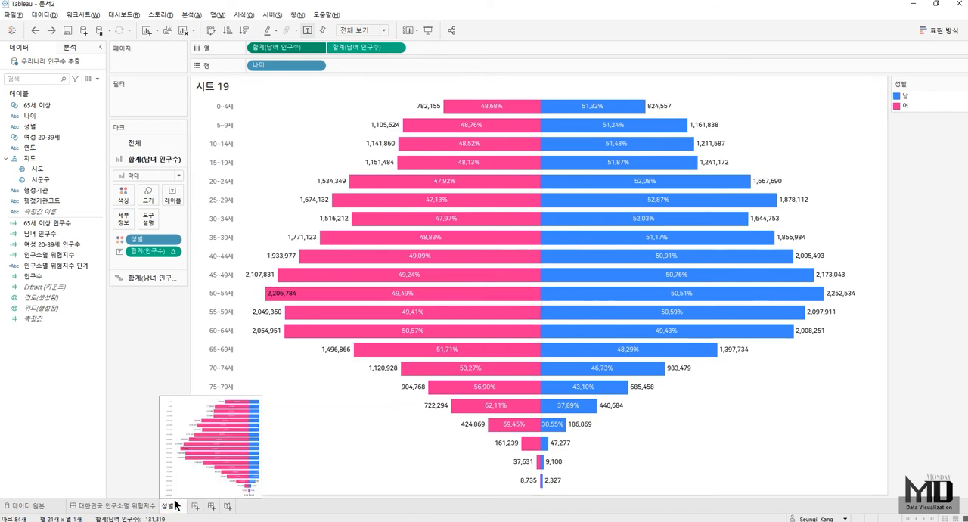
pyautogui.write('연ㄹ')
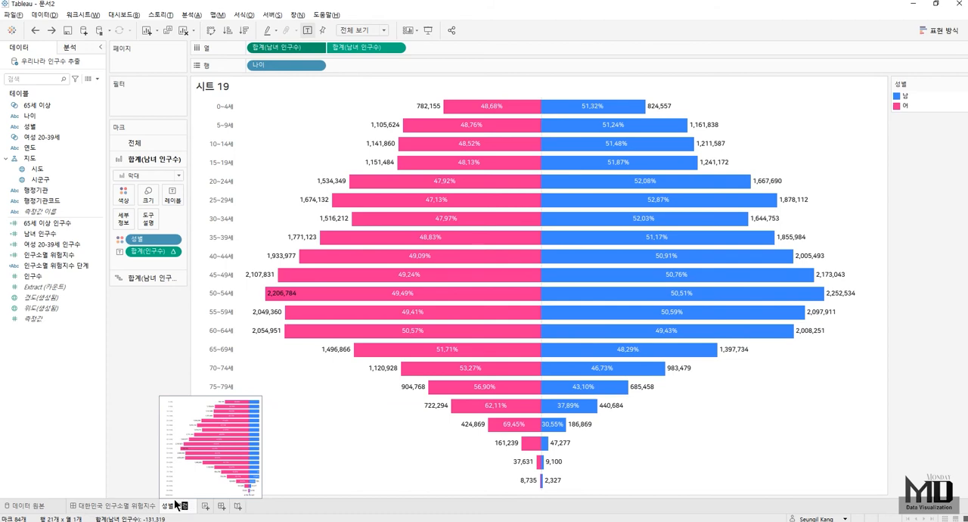
pyautogui.write('령별 인구')
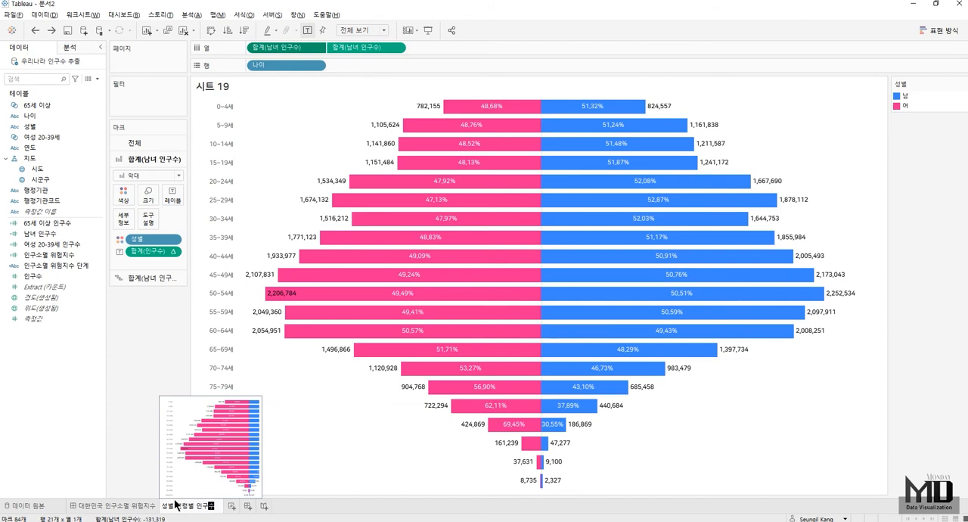
pyautogui.write('수')
pyautogui.press('Return')
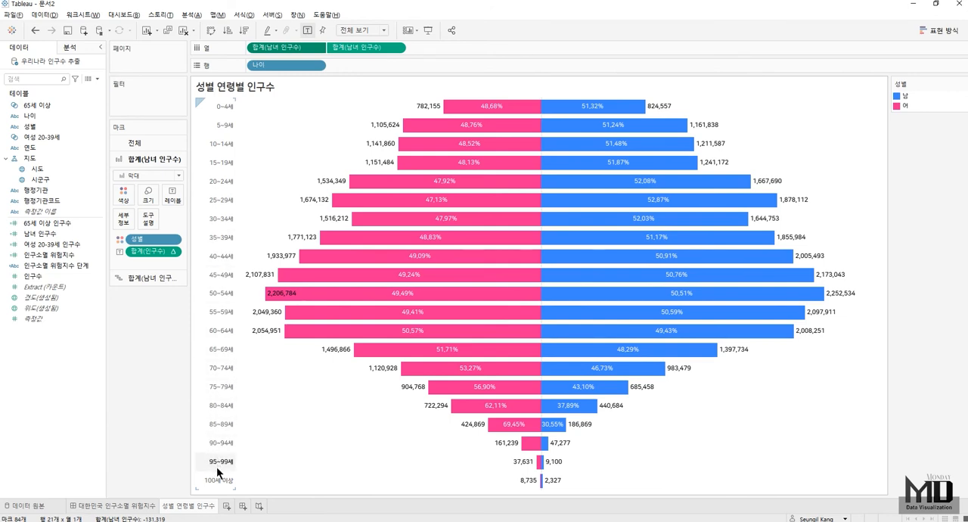
# - Duplicate the 성별 연령별 인구수 sheet and name the copy 전체 인구수
pyautogui.moveTo(195, 510)
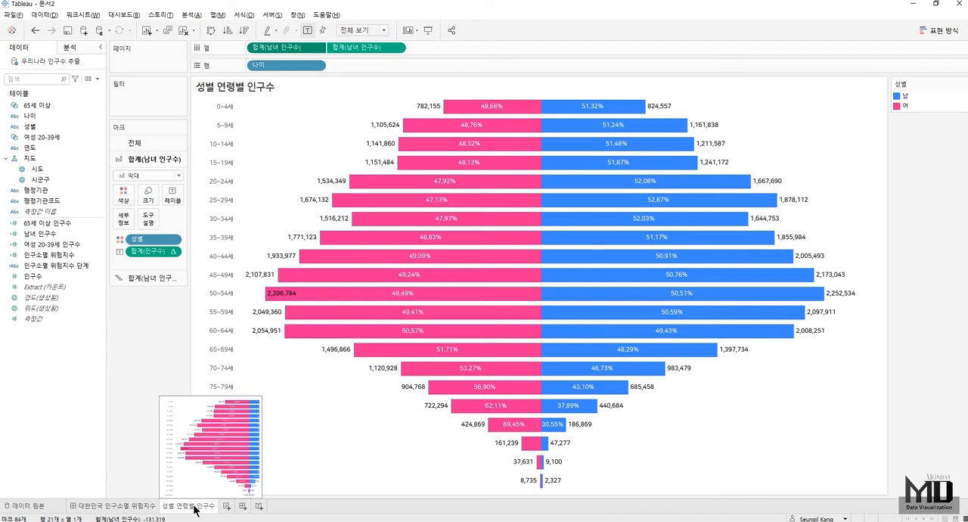
pyautogui.rightClick(195, 510)
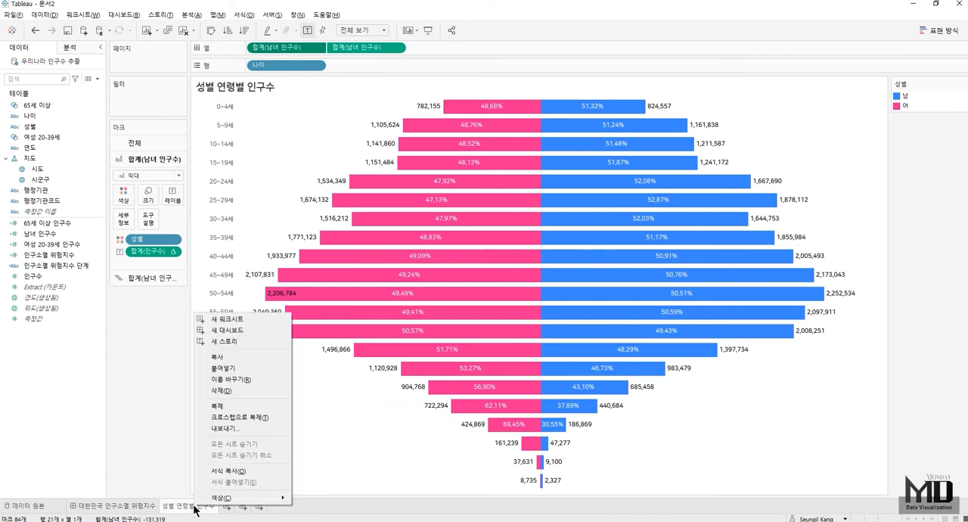
pyautogui.click(226, 406)
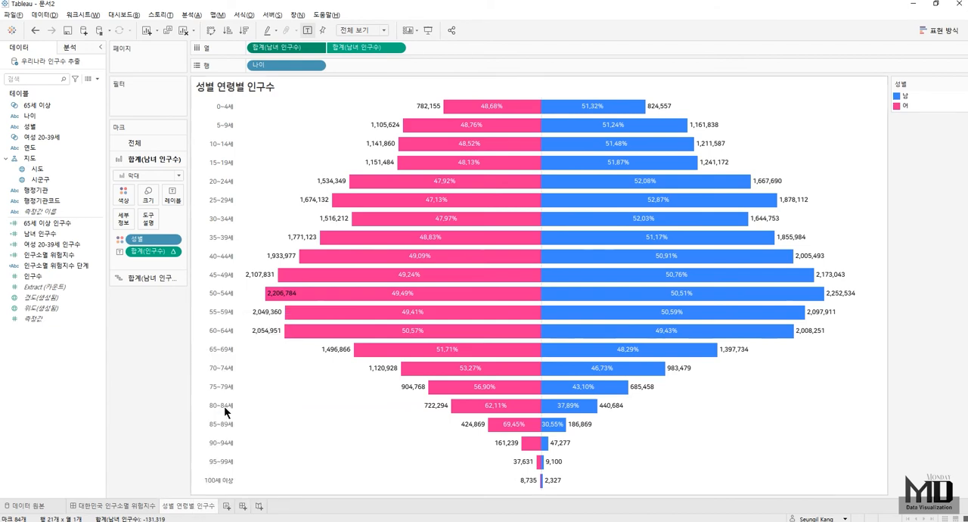
pyautogui.doubleClick(234, 506)
pyautogui.write('성')
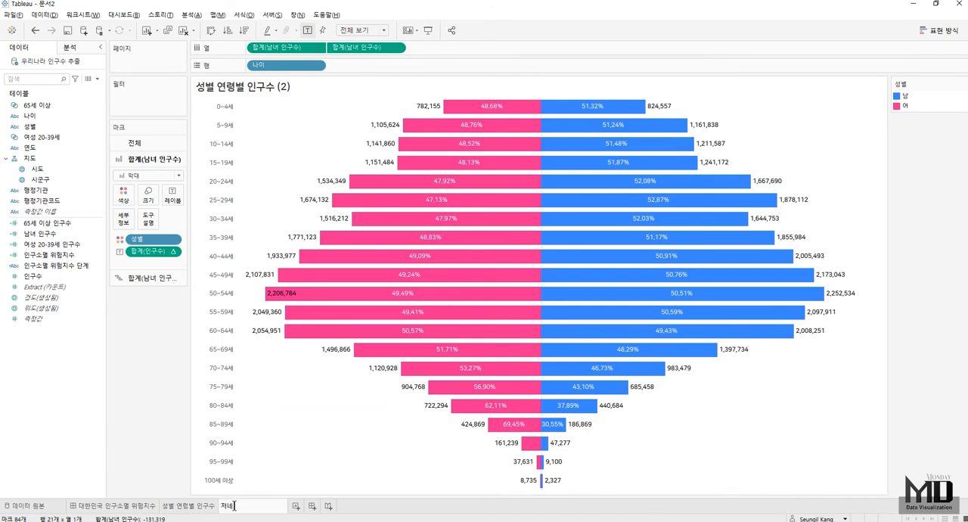
pyautogui.write('체 인구수')
pyautogui.press('Return')
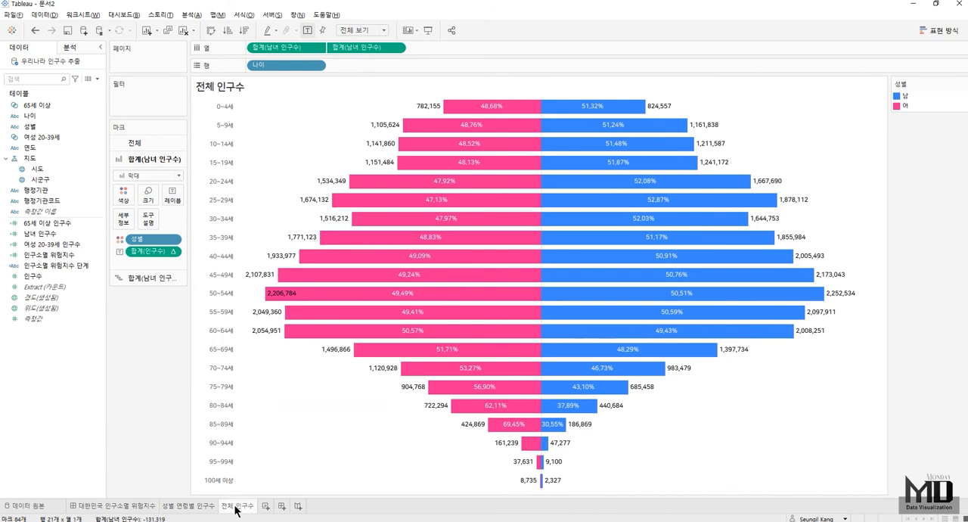
# - Remove 나이 from the rows and add the text '총 인구수' as the row header instead
pyautogui.moveTo(286, 65); pyautogui.dragTo(355, 19)
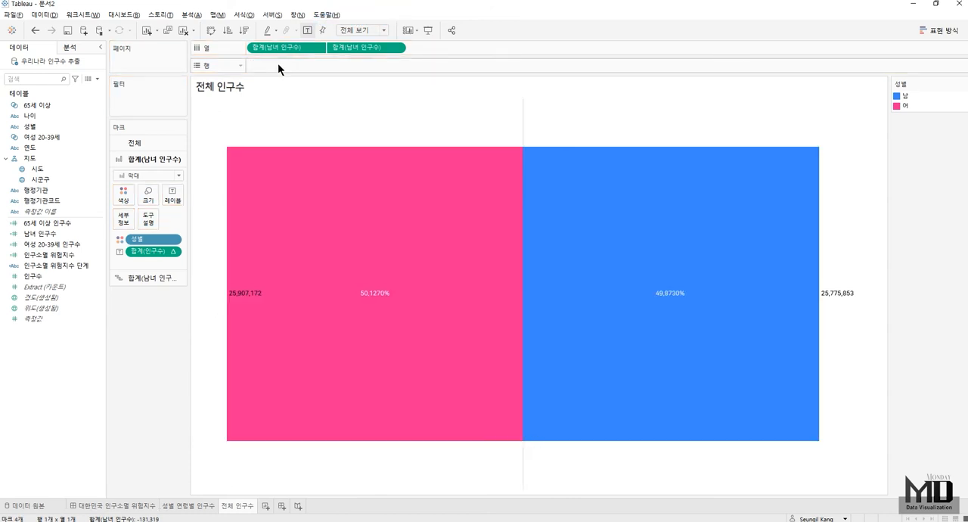
pyautogui.doubleClick(278, 65)
pyautogui.write("'총 인구수'")
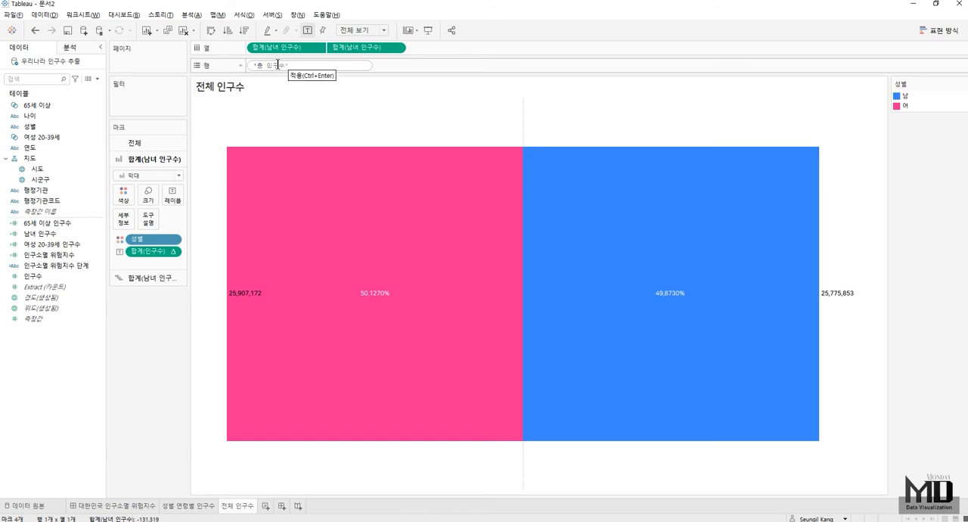
pyautogui.press('Return')
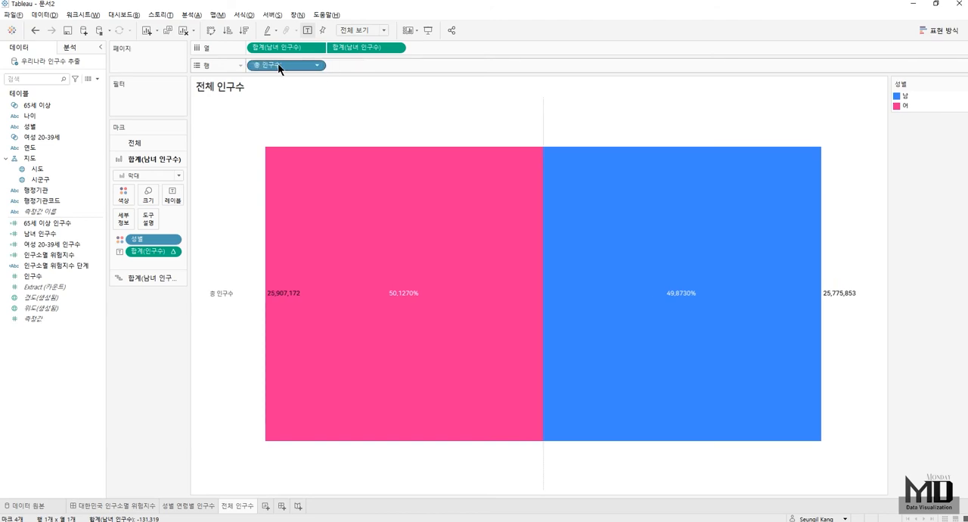
# - Format the lines of the 전체 인구수 sheet so the 영(0) 기준선 is 없음
pyautogui.moveTo(545, 108)
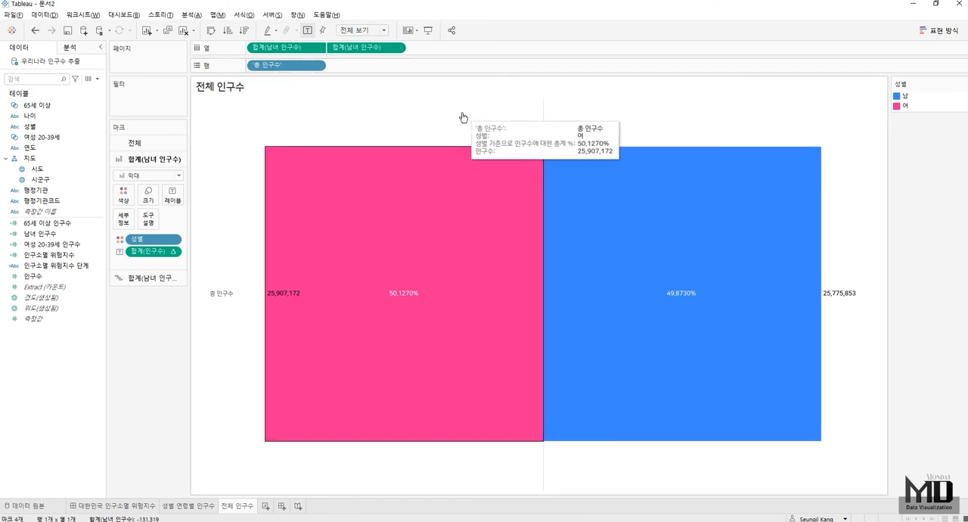
pyautogui.rightClick(436, 119)
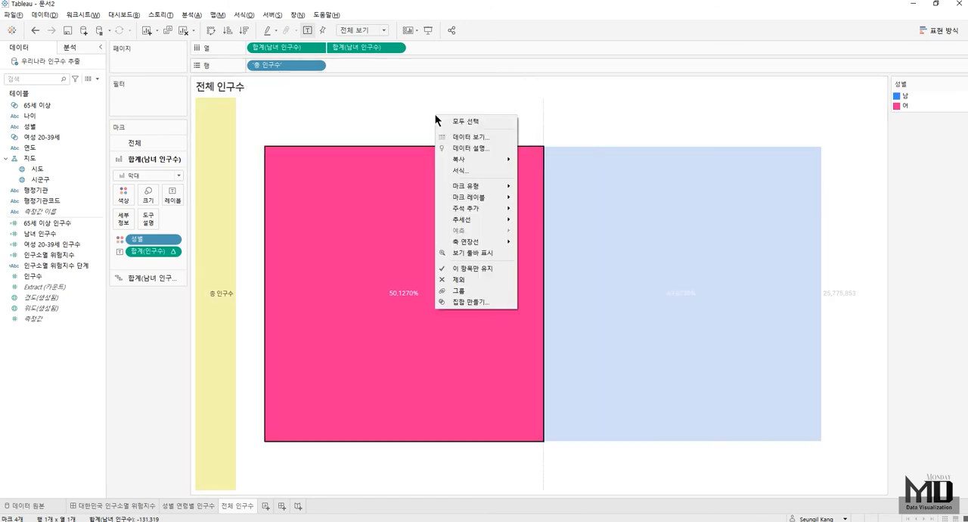
pyautogui.click(469, 173)
pyautogui.click(62, 64)
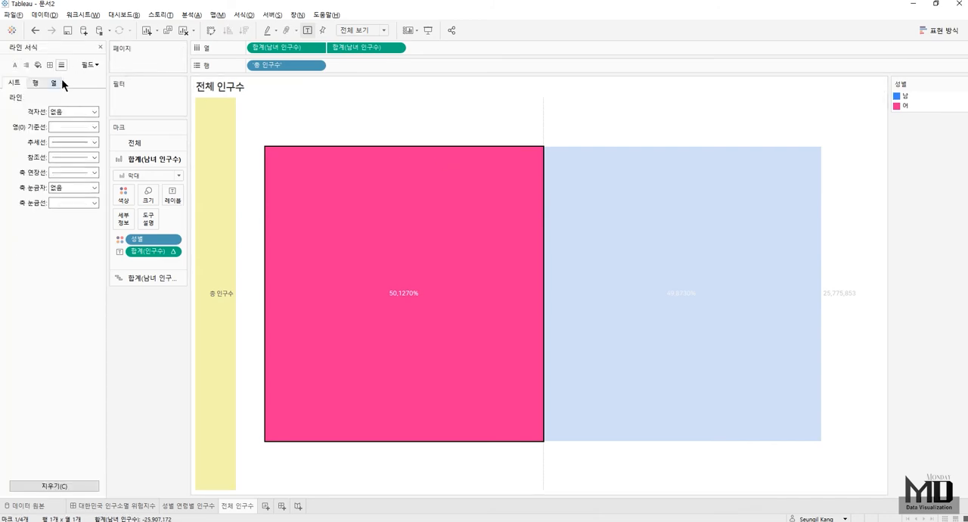
pyautogui.click(62, 124)
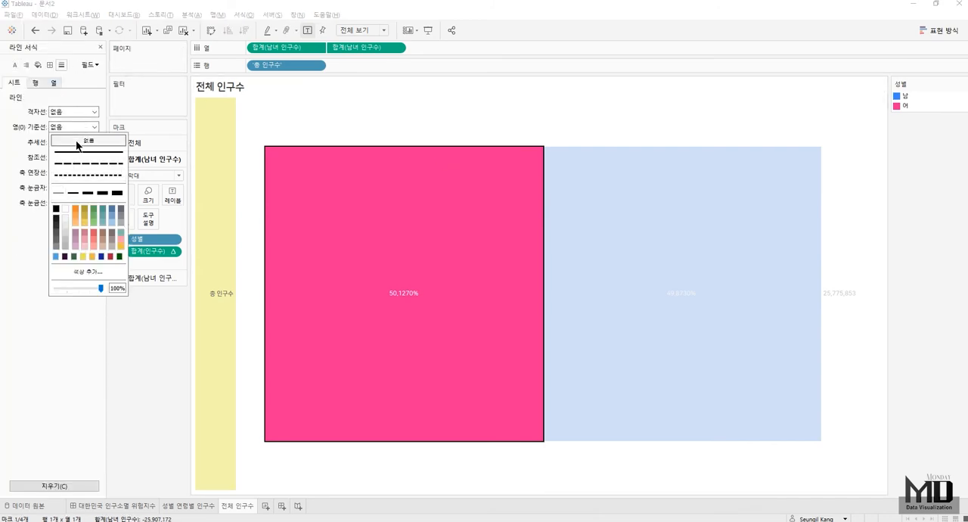
# - Format the 총 인구수 row header with centered (가운데) horizontal alignment and font size 11
pyautogui.rightClick(218, 295)
pyautogui.click(245, 325)
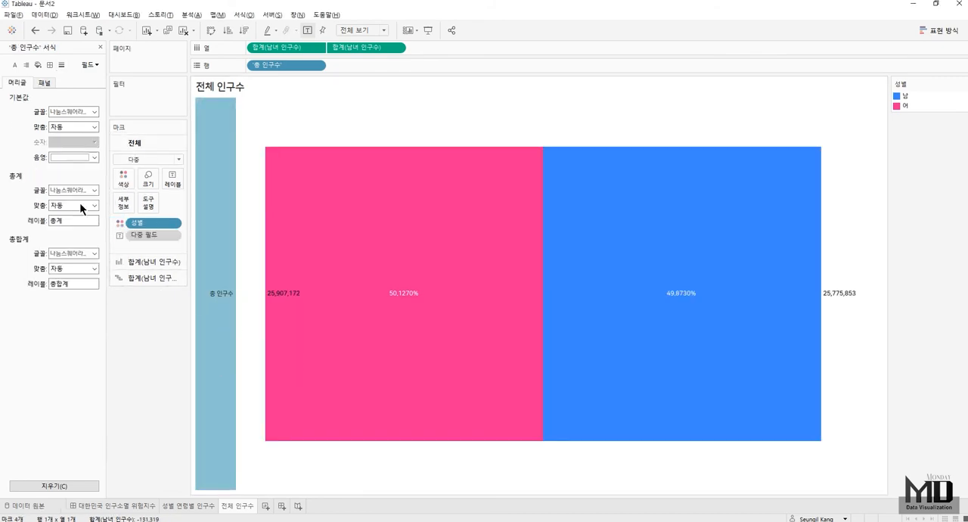
pyautogui.click(63, 126)
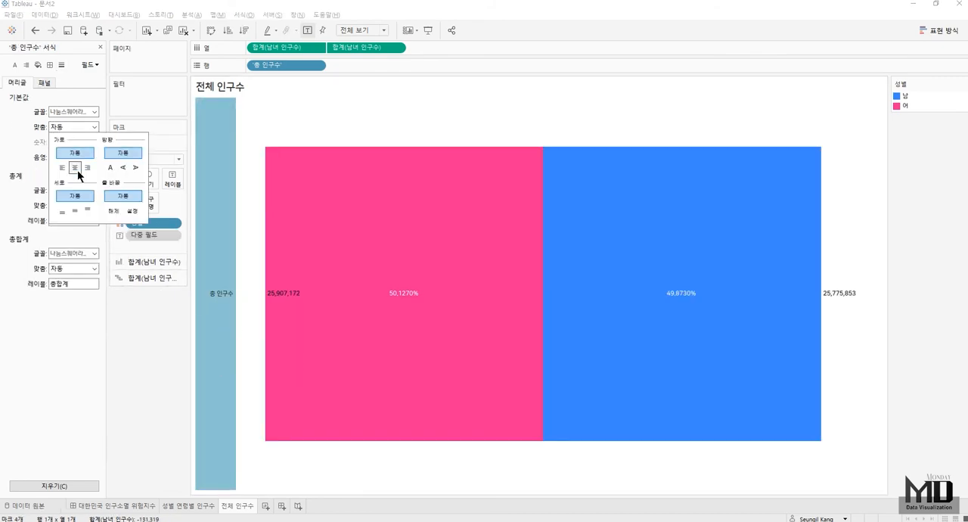
pyautogui.click(75, 167)
pyautogui.click(92, 112)
pyautogui.click(74, 141)
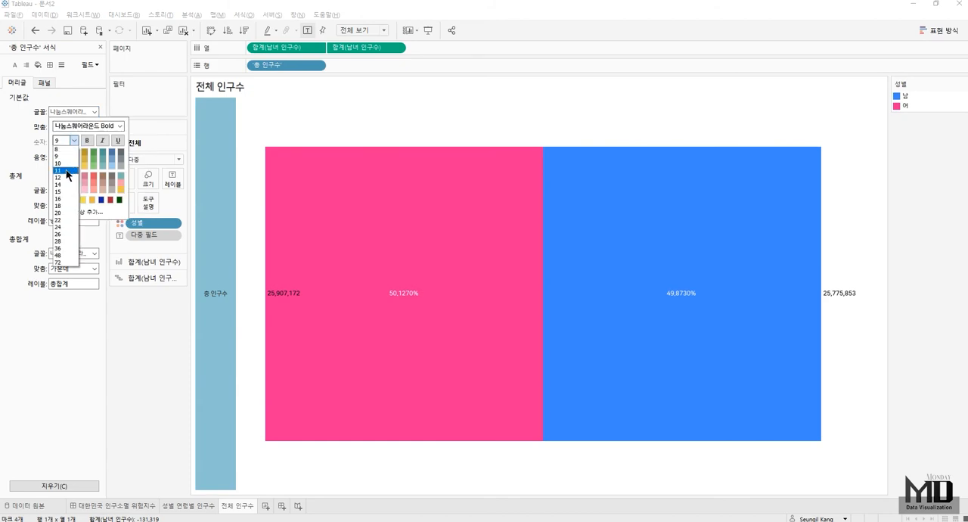
pyautogui.click(67, 173)
pyautogui.click(112, 419)
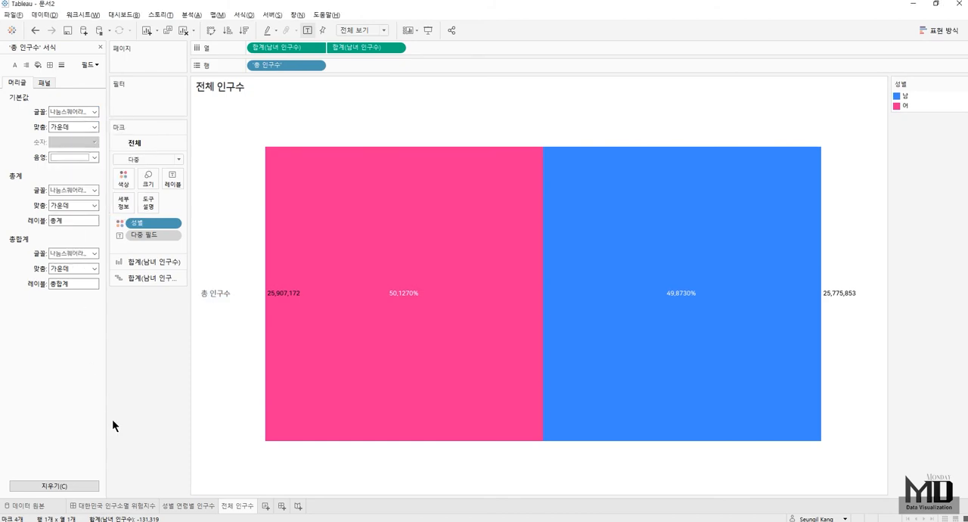
pyautogui.click(100, 48)
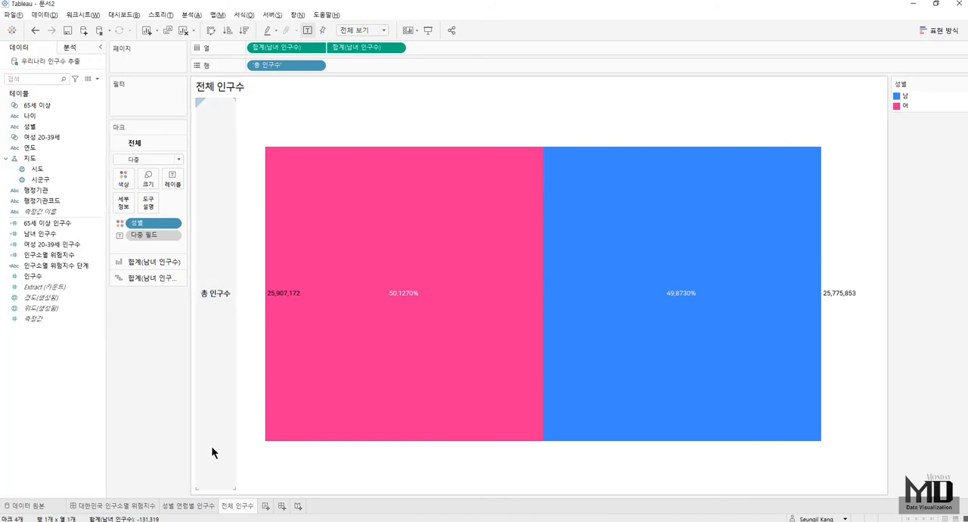
# - Add a new worksheet, look over the map on the 대한민국 인구소멸 위험지수 dashboard, and return to the new sheet
pyautogui.click(266, 511)
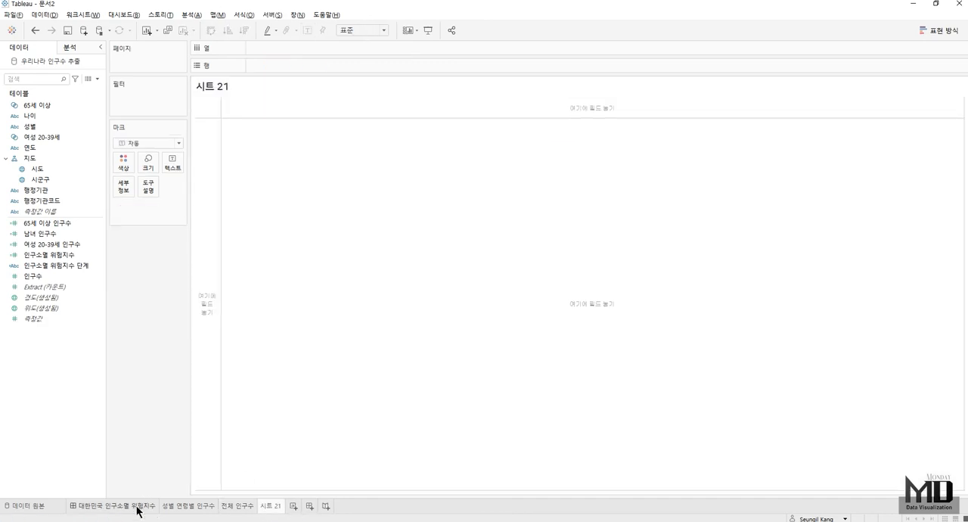
pyautogui.click(139, 510)
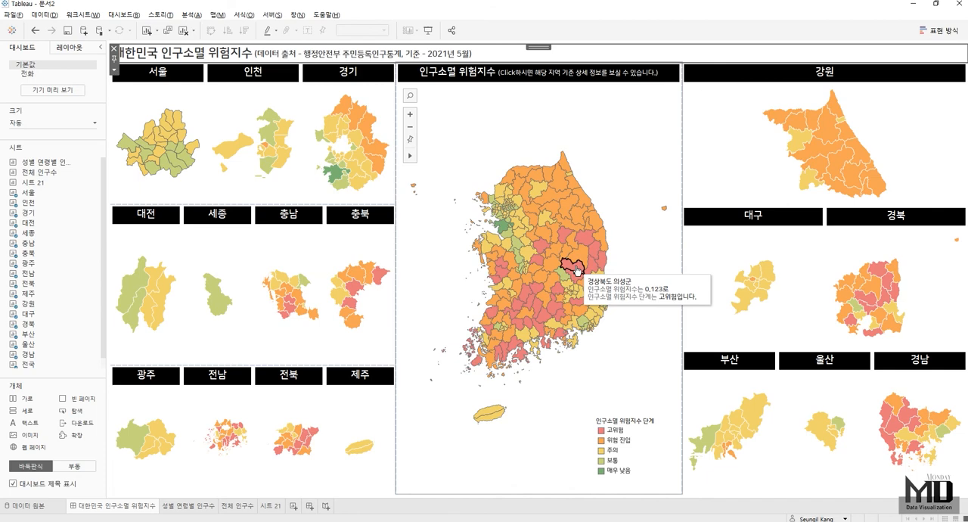
pyautogui.click(271, 506)
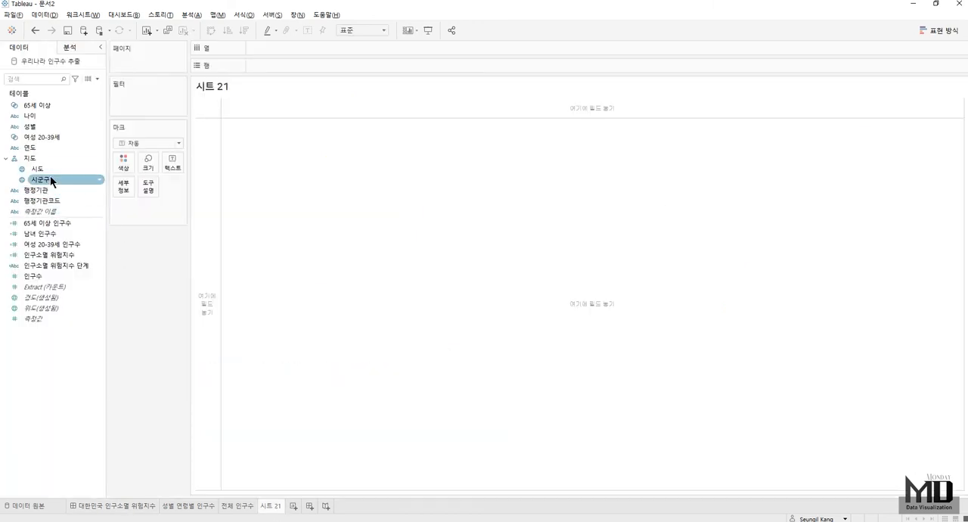
# - Create a combined field from the 시도 and 시군구 fields
pyautogui.click(51, 172)
pyautogui.keyDown('ctrl'); pyautogui.click(50, 178); pyautogui.keyUp('ctrl')
pyautogui.rightClick(49, 178)
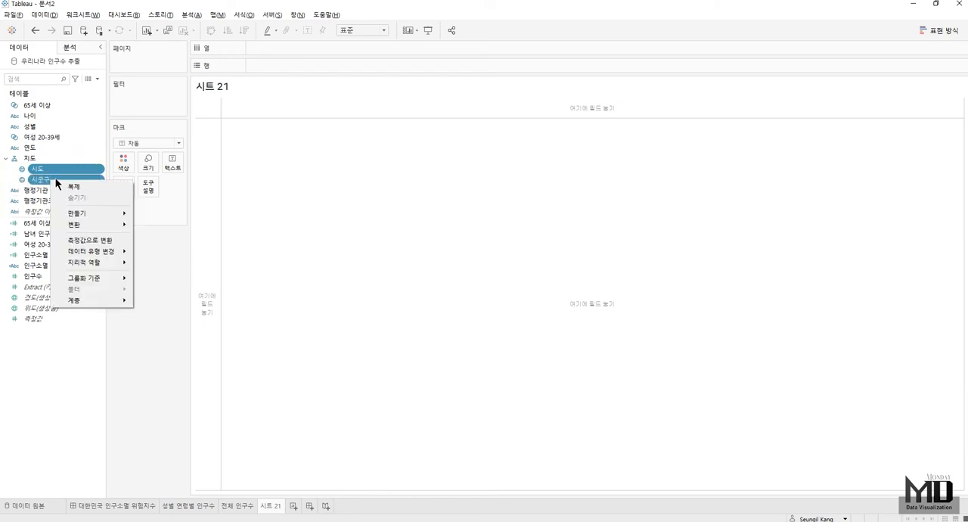
pyautogui.moveTo(93, 214)
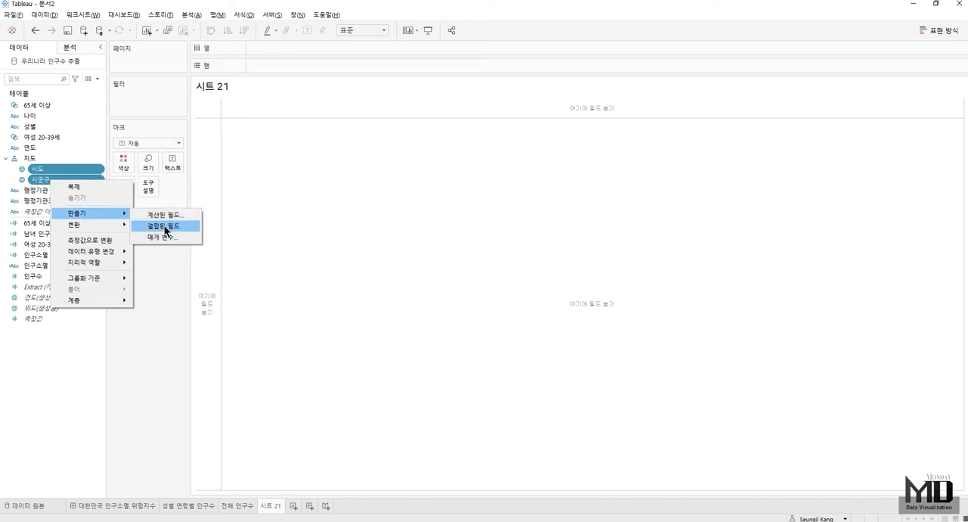
pyautogui.click(165, 228)
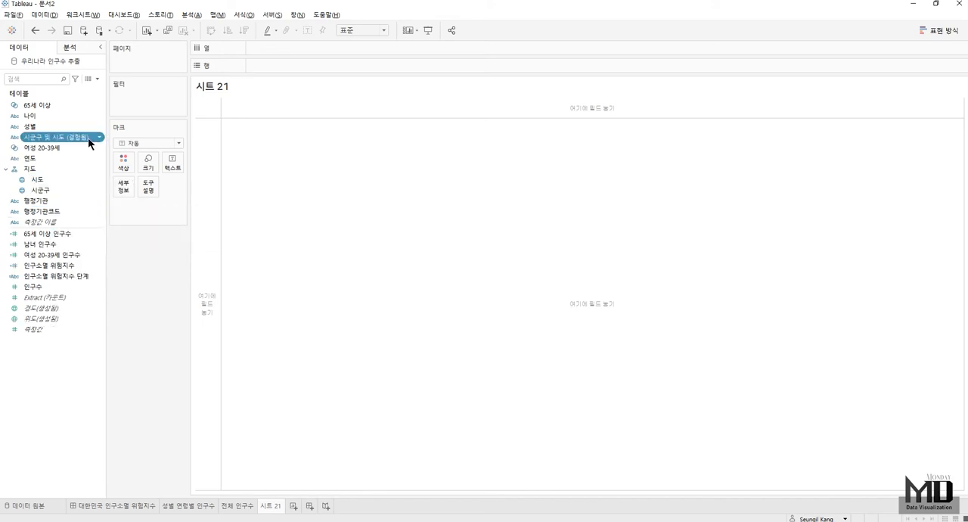
# - Edit the combined field, naming it 시도 + 시군구 and placing the 시도 member before 시군구
pyautogui.rightClick(78, 137)
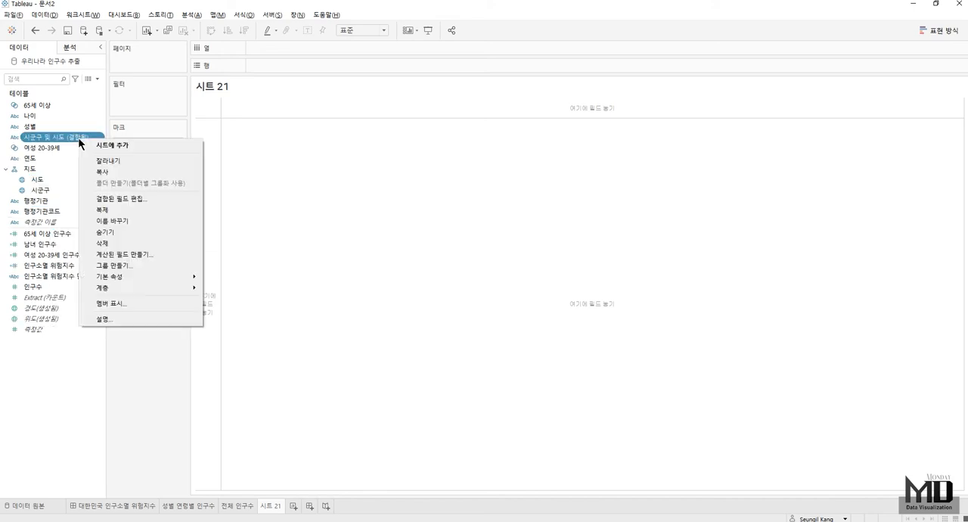
pyautogui.click(113, 199)
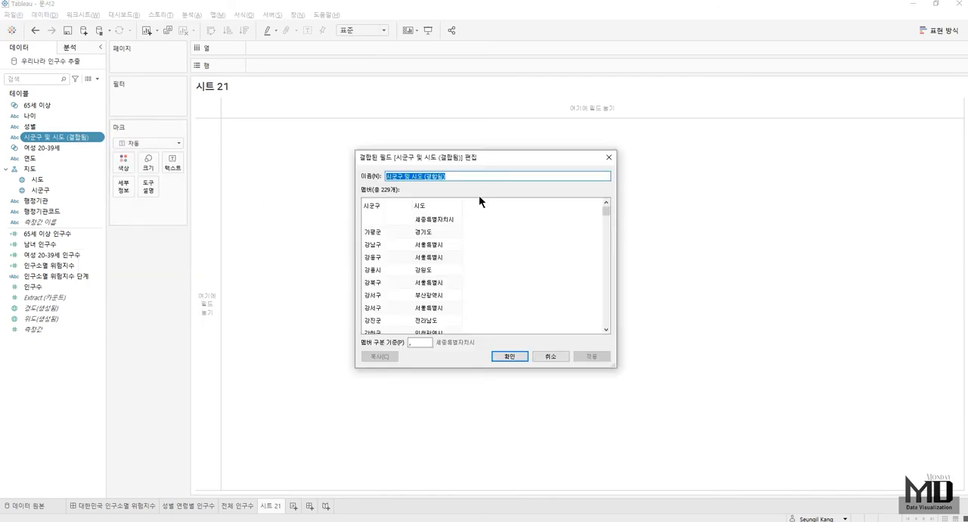
pyautogui.write('시도')
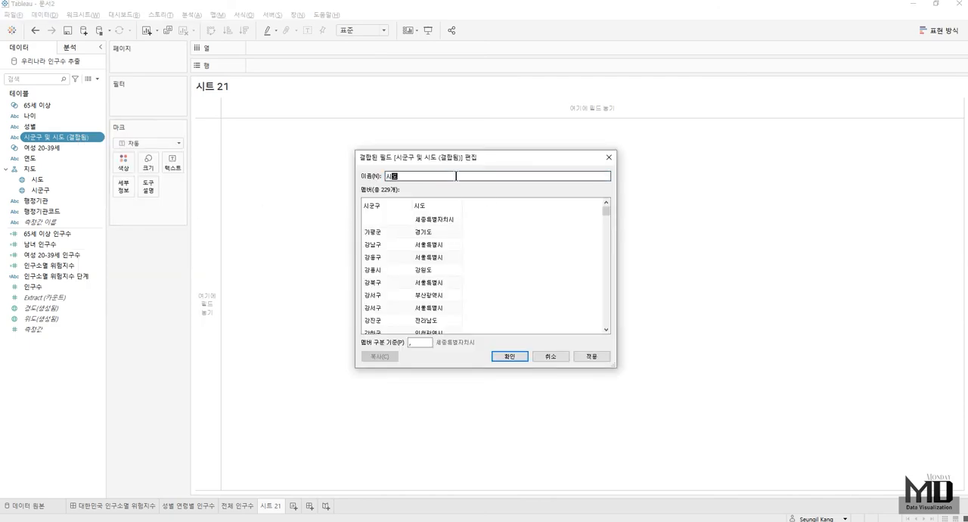
pyautogui.write(' + 시군구')
pyautogui.moveTo(430, 206); pyautogui.dragTo(346, 198)
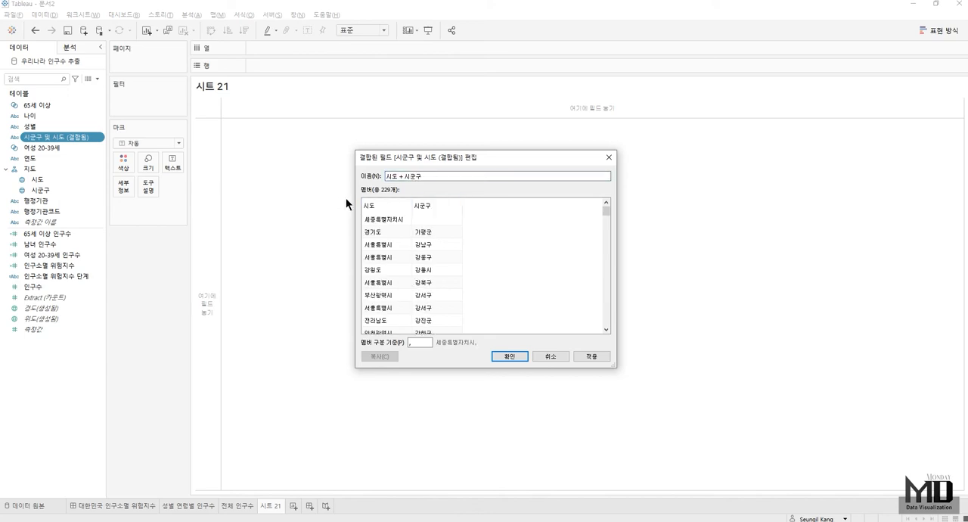
# - Remove the comma from the combined field's member separator and show 시도 + 시군구 as text on the new sheet
pyautogui.click(409, 343)
pyautogui.press('BackSpace')
pyautogui.click(512, 356)
pyautogui.moveTo(40, 143); pyautogui.dragTo(176, 163)
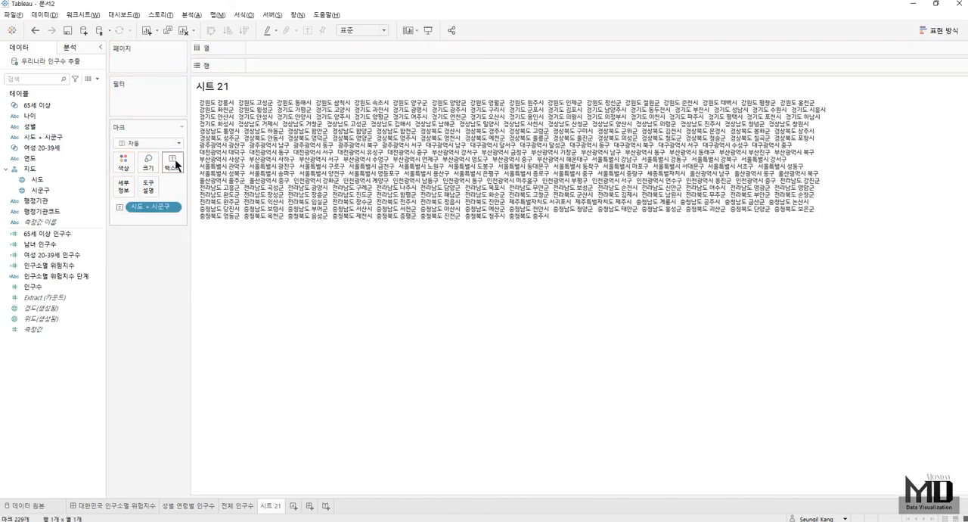
# - Fit the region name sheet to 전체 보기 and centre its text horizontally
pyautogui.click(353, 35)
pyautogui.click(349, 70)
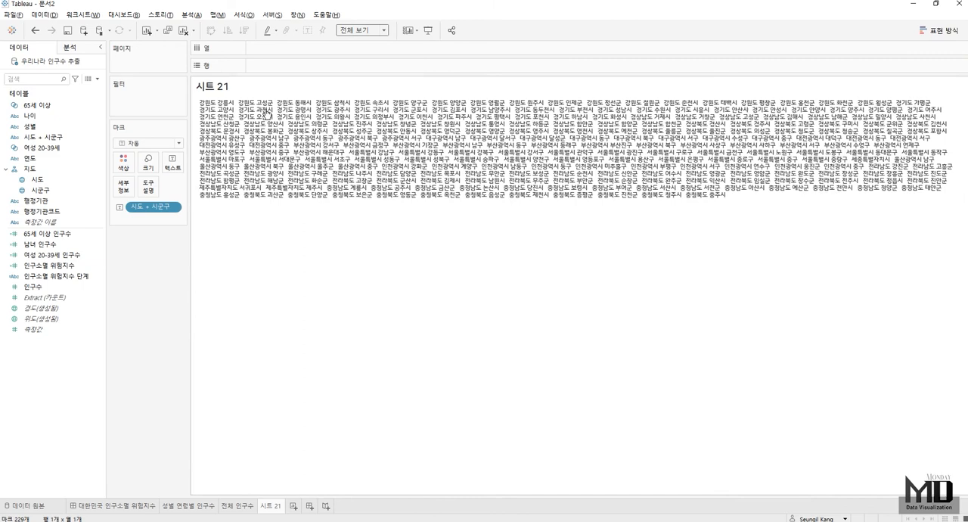
pyautogui.click(172, 162)
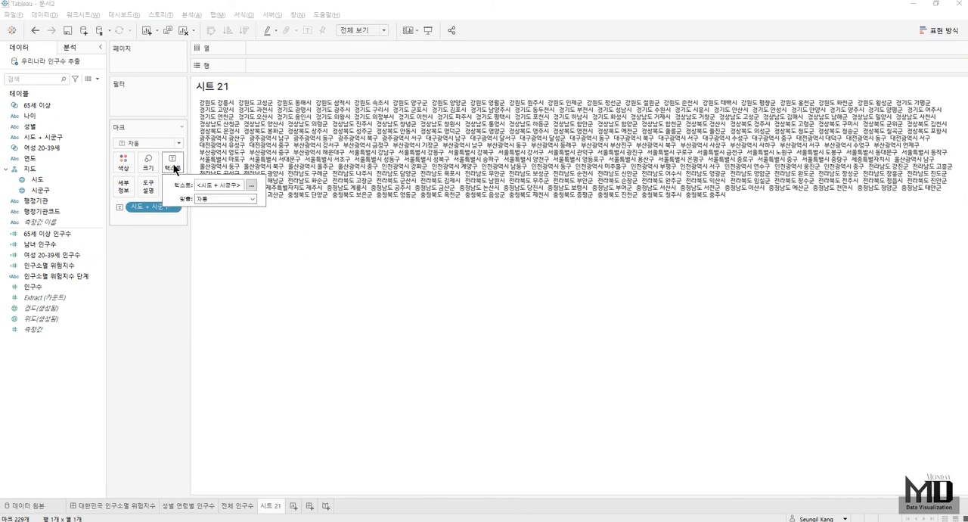
pyautogui.click(226, 198)
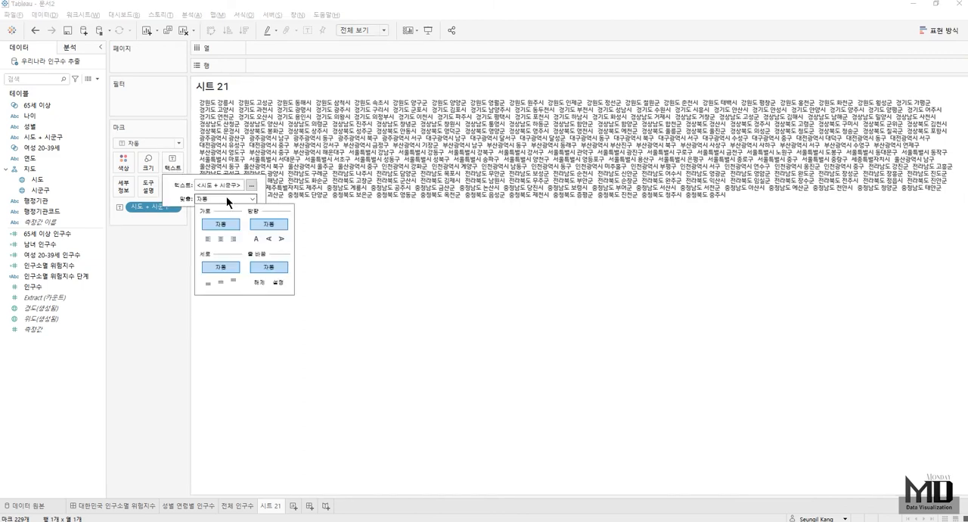
pyautogui.click(220, 237)
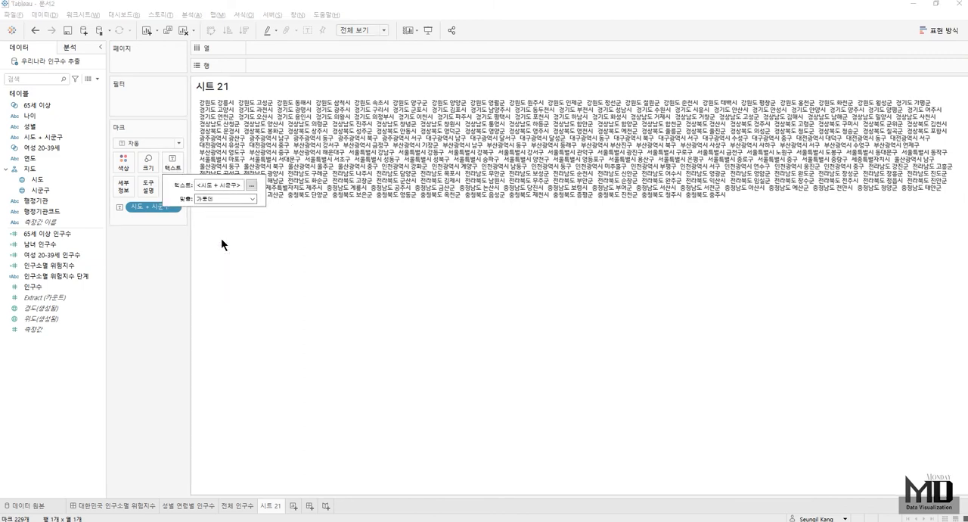
# - Set the font size of the 시도 + 시군구 label text to 18
pyautogui.click(250, 185)
pyautogui.moveTo(326, 104); pyautogui.dragTo(87, 47)
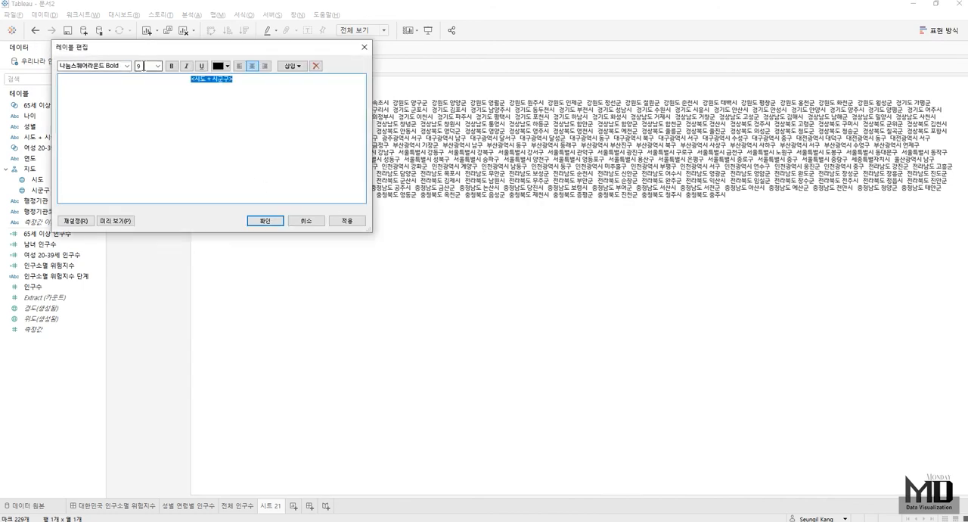
pyautogui.click(156, 66)
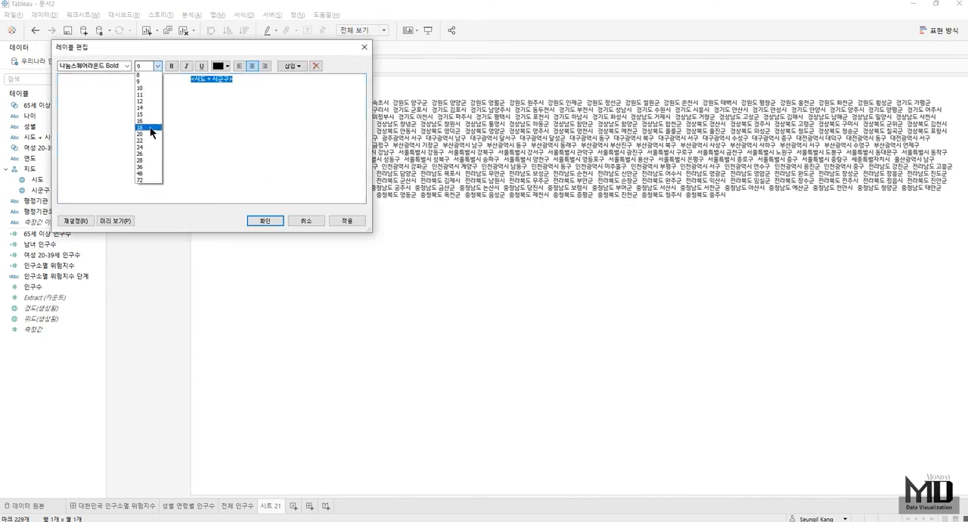
pyautogui.click(150, 126)
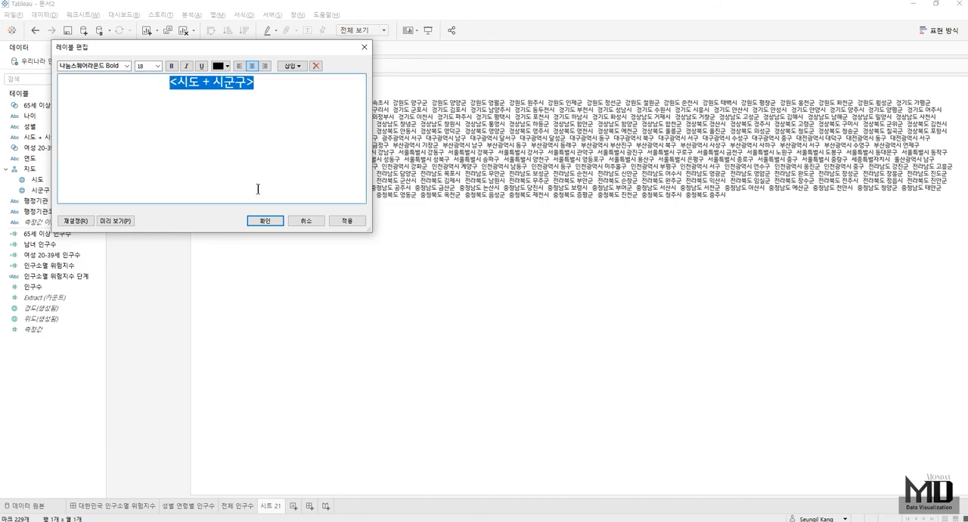
pyautogui.click(272, 219)
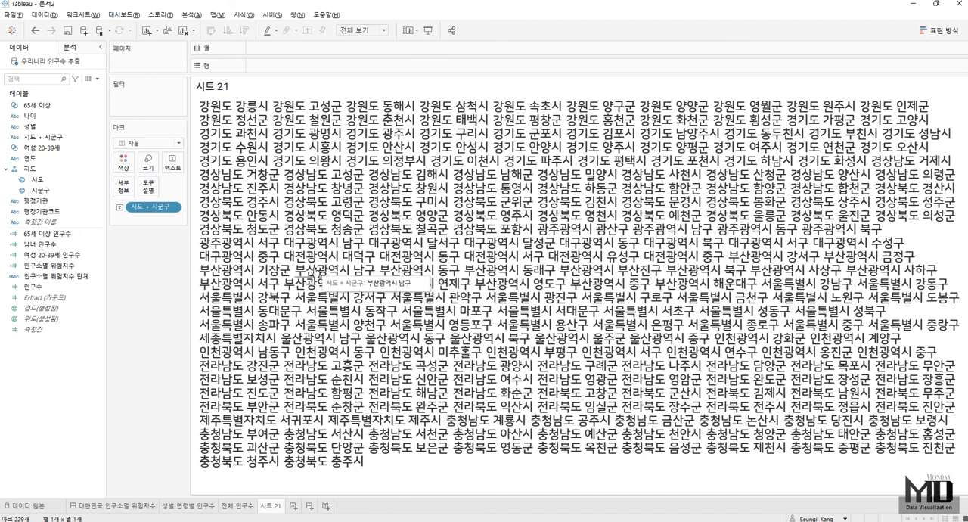
# - Rename the region name sheet 시도+시군구
pyautogui.doubleClick(270, 506)
pyautogui.write('시도+시군구')
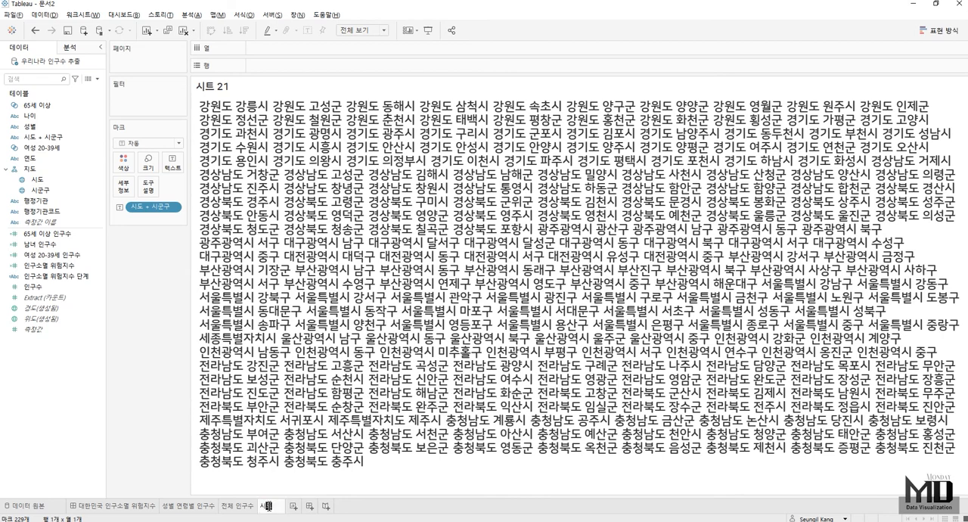
pyautogui.press('Return')
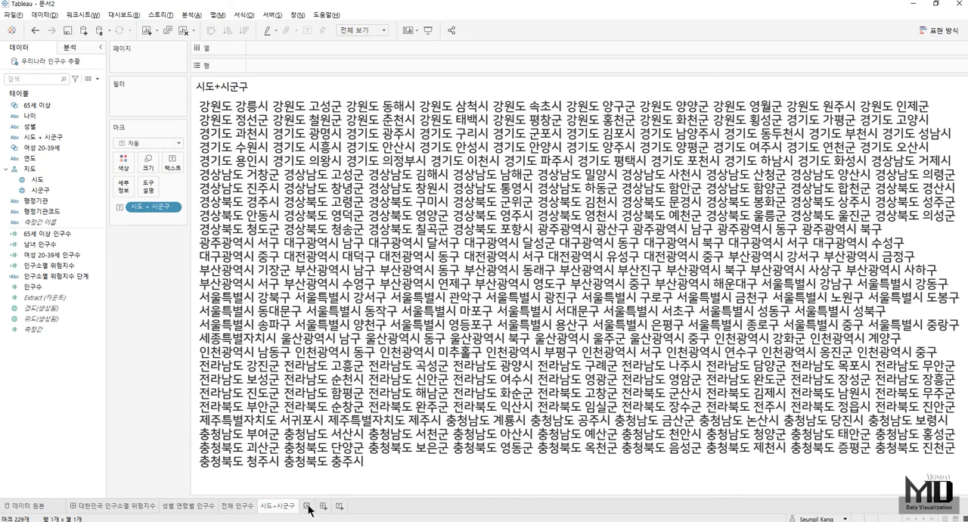
# - Add a new worksheet and show 인구소멸 위험지수 단계 and 인구소멸 위험지수 as text on it
pyautogui.click(307, 507)
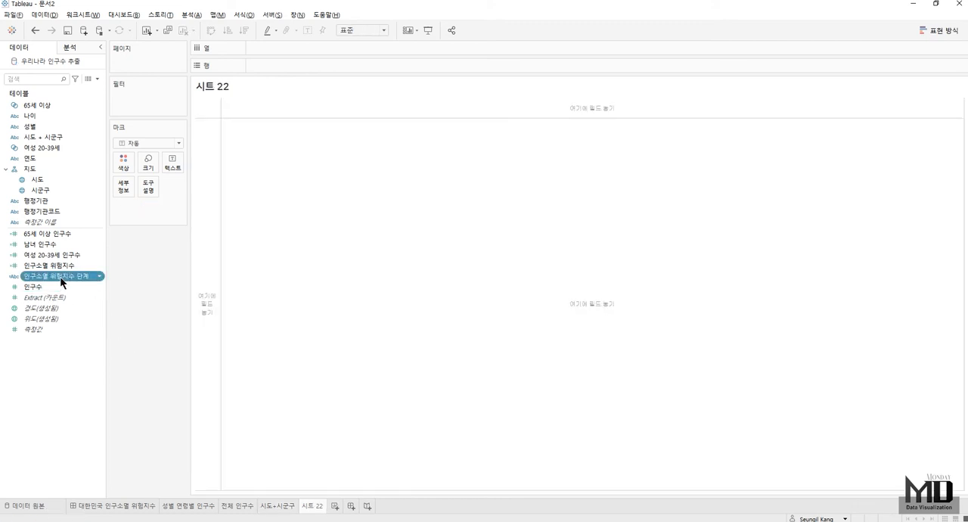
pyautogui.moveTo(60, 265); pyautogui.dragTo(173, 163)
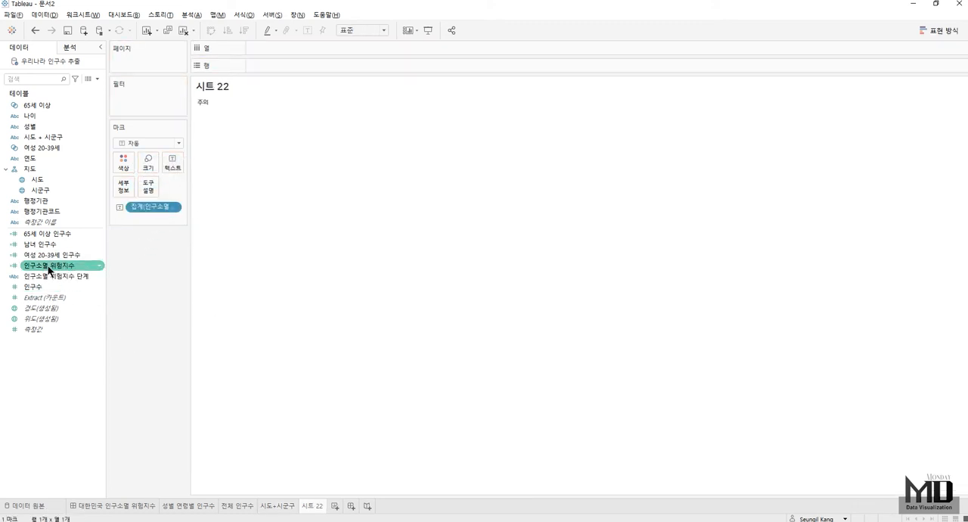
pyautogui.moveTo(49, 269); pyautogui.dragTo(170, 163)
# - Fit the risk index sheet to 전체 보기 and centre its text horizontally
pyautogui.click(361, 30)
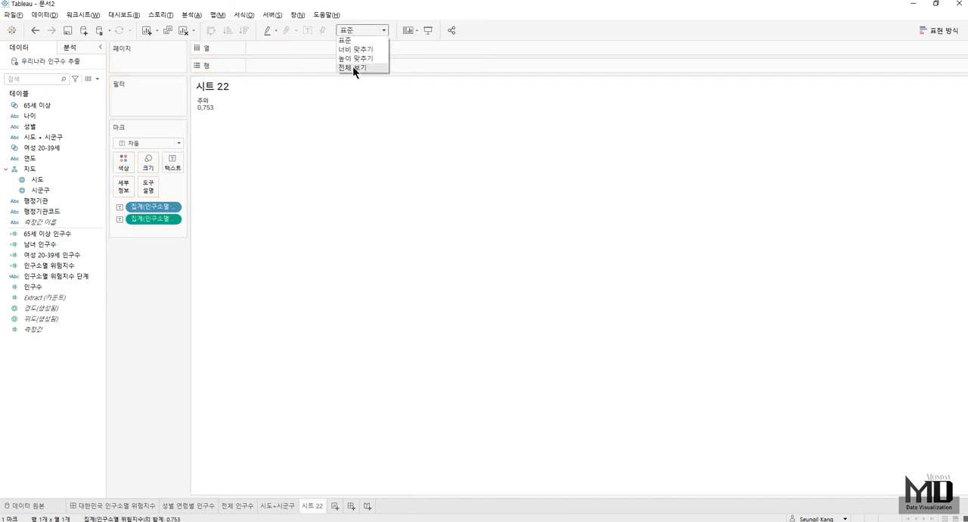
pyautogui.click(352, 67)
pyautogui.click(180, 162)
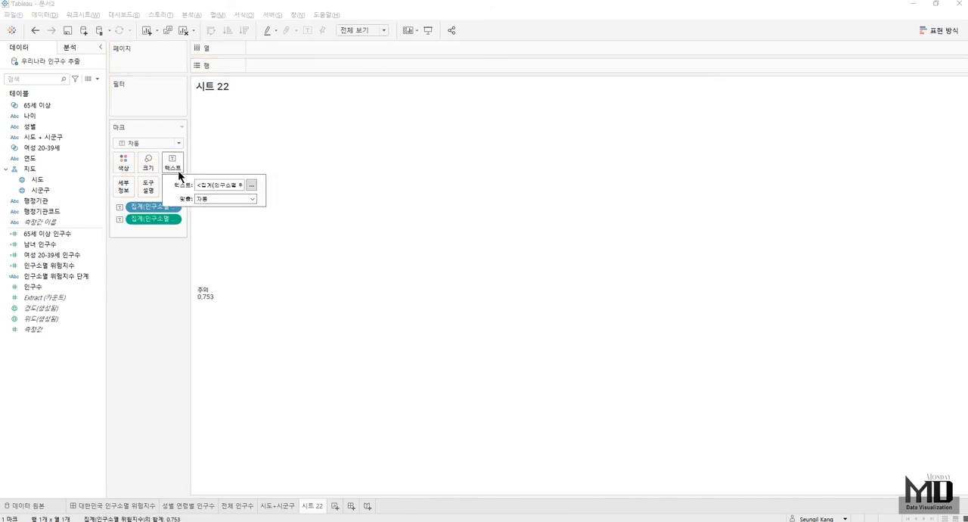
pyautogui.click(222, 199)
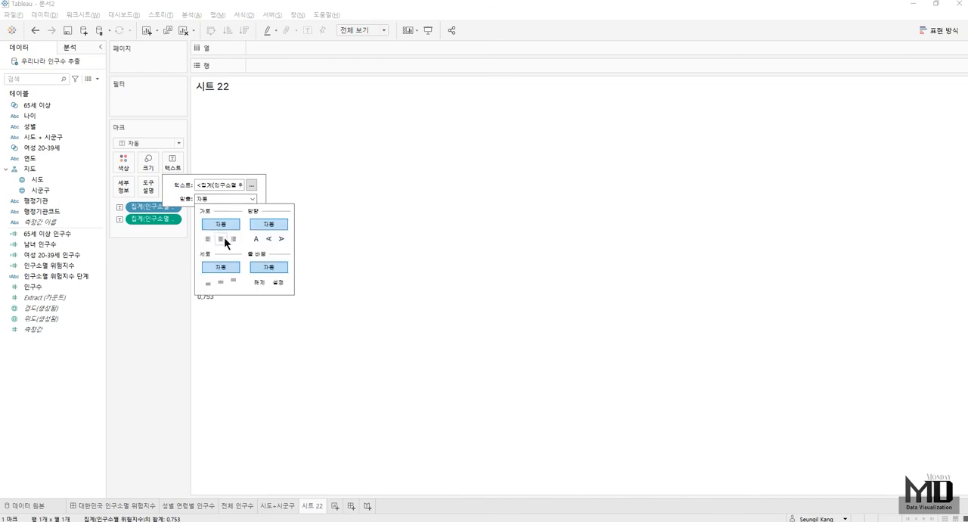
pyautogui.click(224, 236)
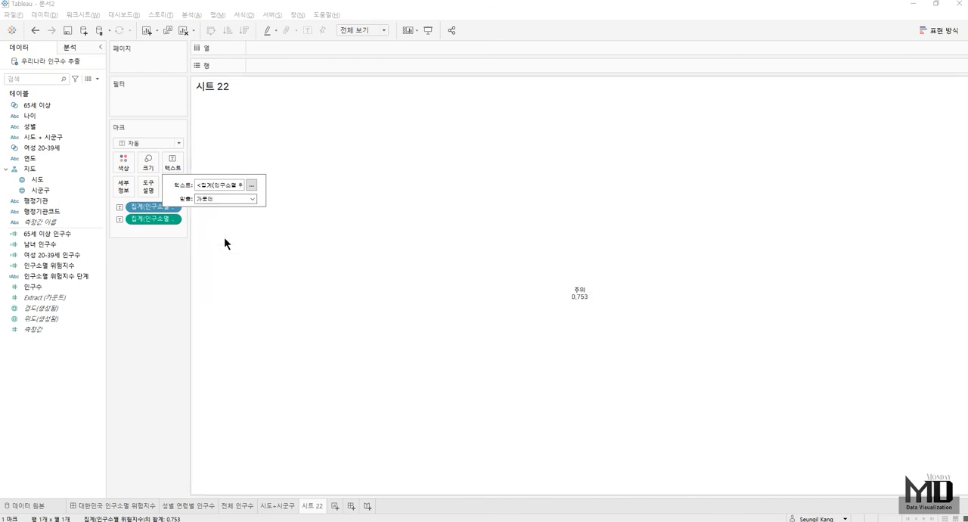
# - Change the mark type to 사각형 and colour the mark by 인구소멸 위험지수 단계
pyautogui.click(146, 143)
pyautogui.click(138, 204)
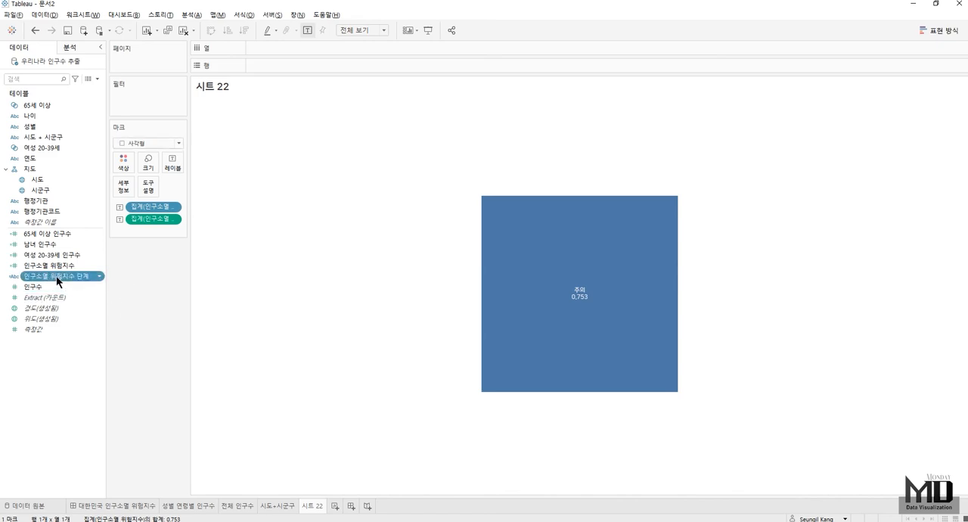
pyautogui.moveTo(56, 275); pyautogui.dragTo(117, 174)
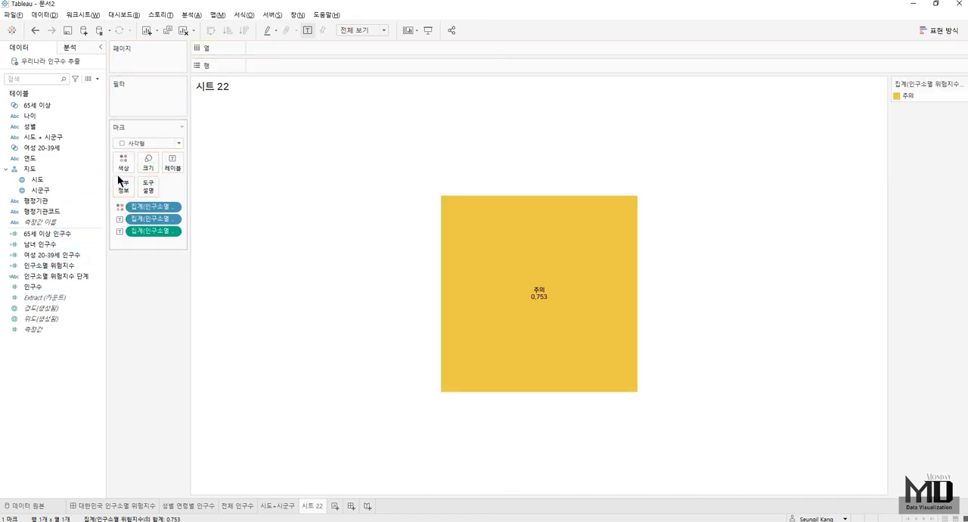
# - Enlarge the square mark to the maximum size and set its label font size to 18
pyautogui.click(148, 162)
pyautogui.moveTo(174, 187); pyautogui.dragTo(252, 186)
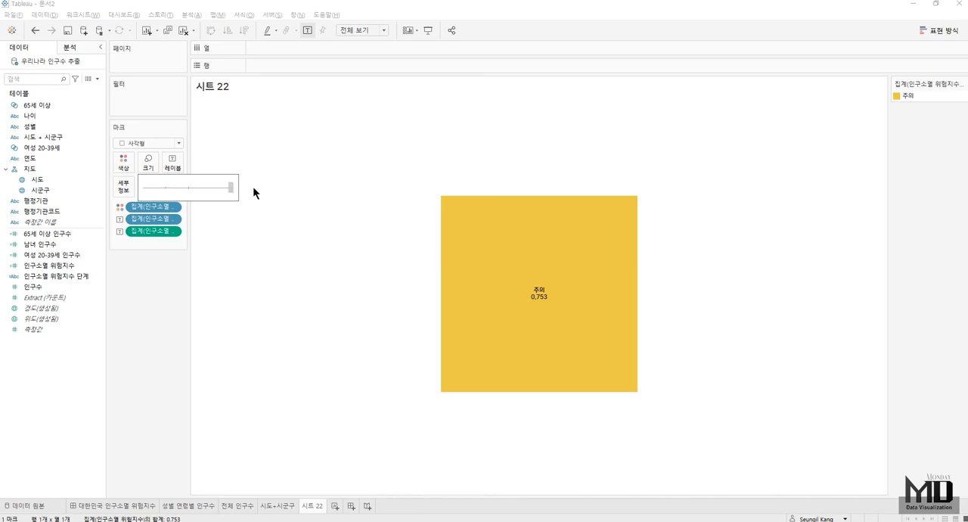
pyautogui.click(180, 156)
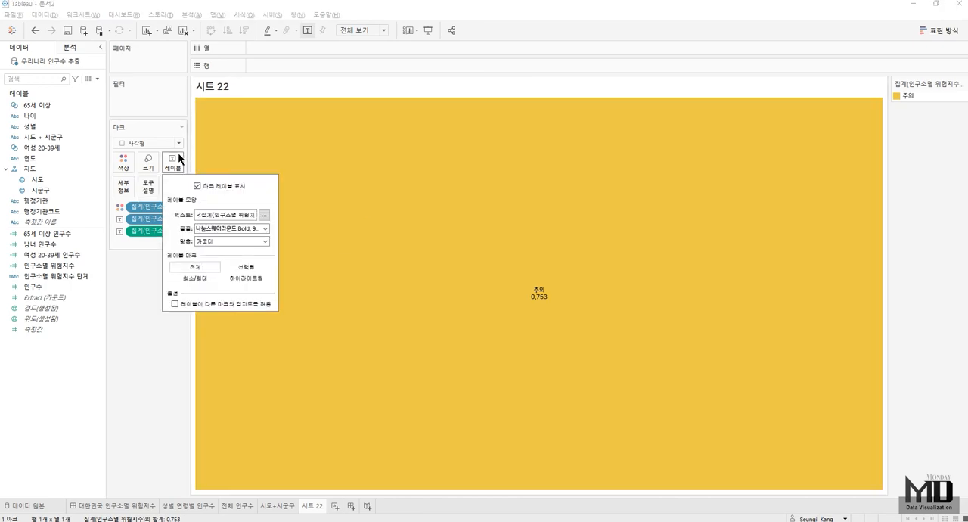
pyautogui.click(216, 230)
pyautogui.click(220, 257)
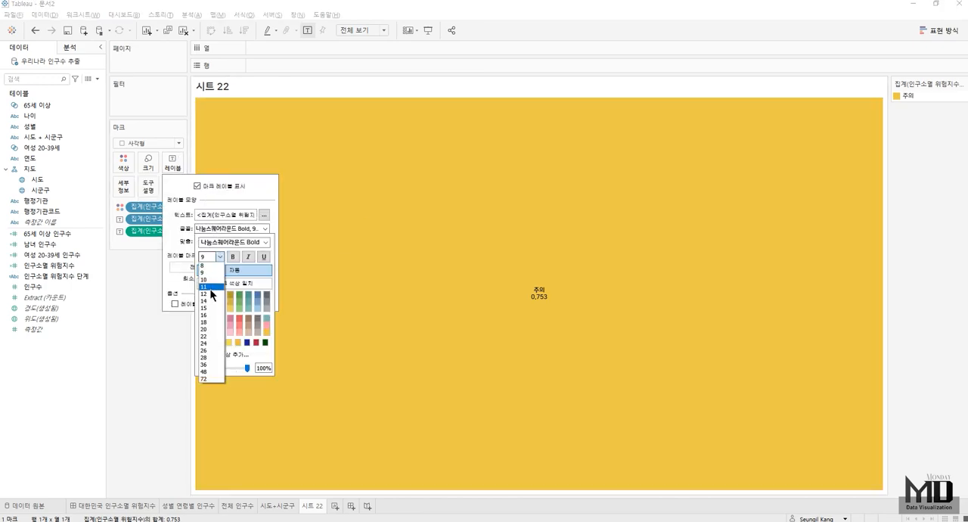
pyautogui.click(210, 331)
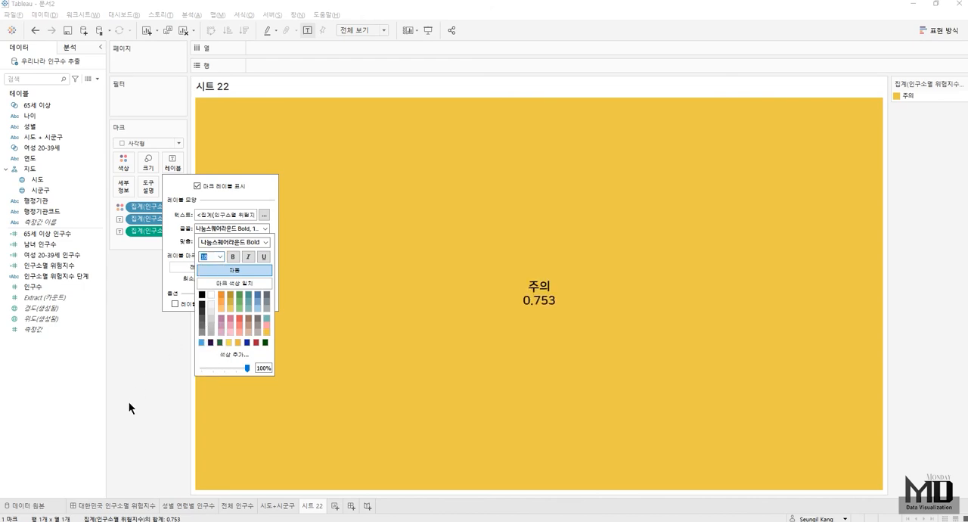
pyautogui.click(130, 401)
# - Rename the risk index sheet 인구소멸 위험지수 단계
pyautogui.doubleClick(317, 505)
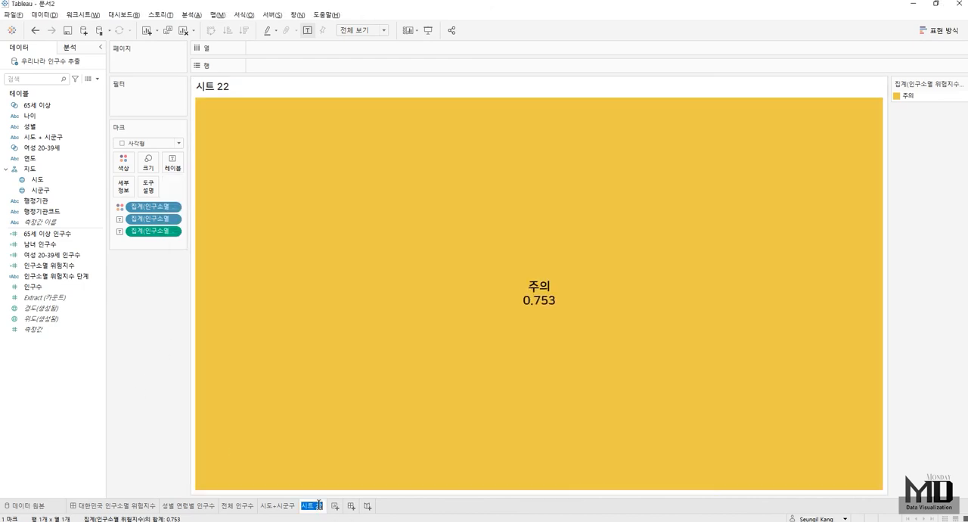
pyautogui.write('ㅇ인구소멸')
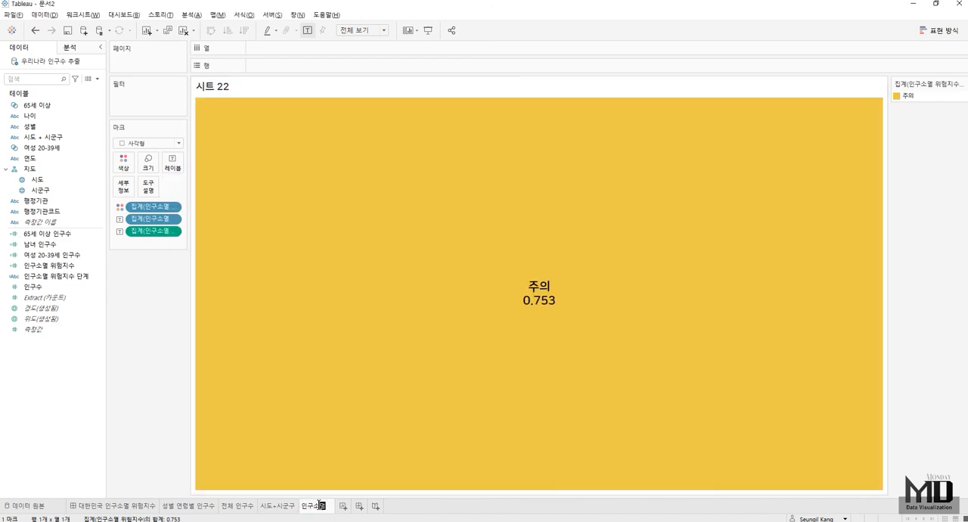
pyautogui.write(' 위험지수 단계')
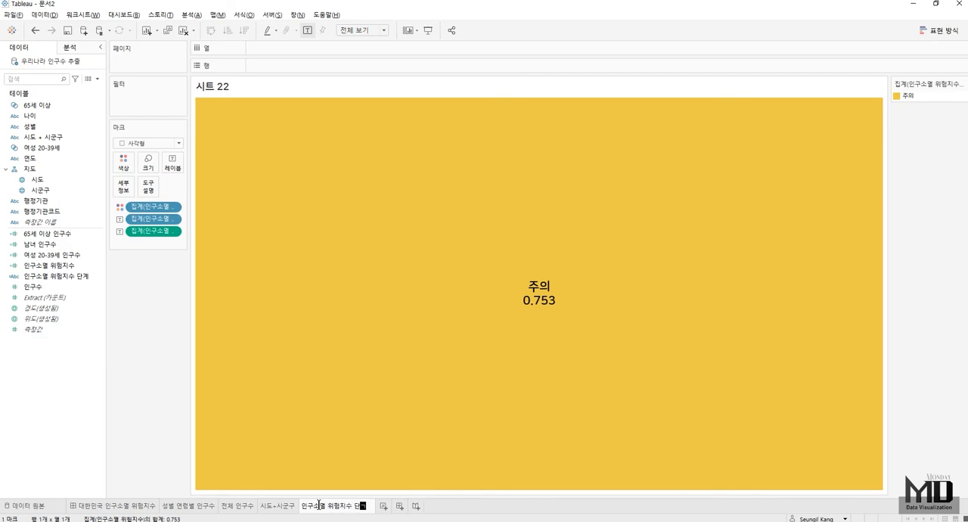
pyautogui.press('Return')
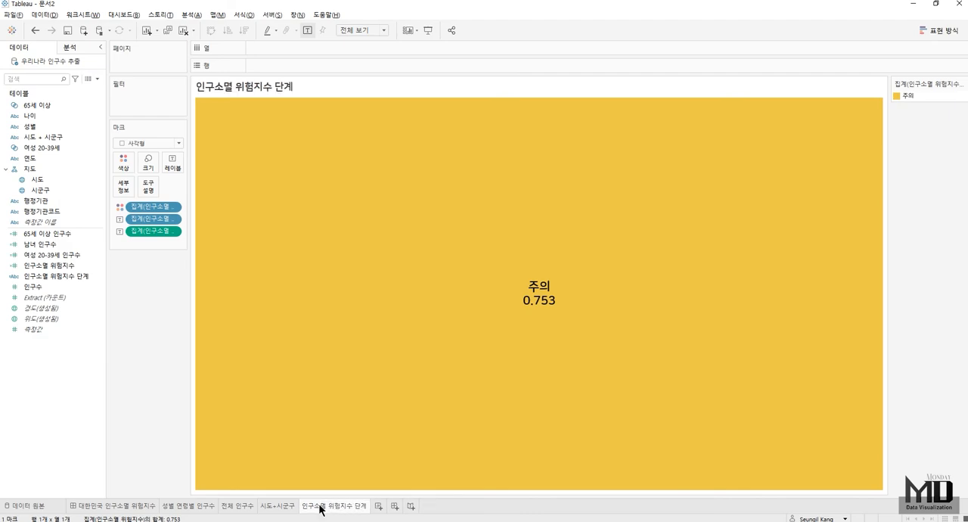
# - Add a new worksheet showing 여성 20-39세 인구수 as horizontally centred text
pyautogui.click(378, 507)
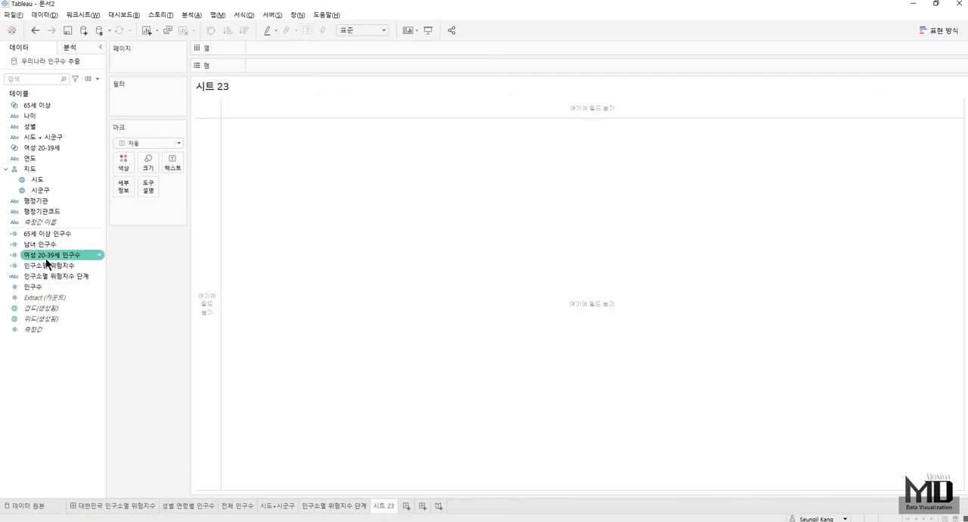
pyautogui.moveTo(46, 258); pyautogui.dragTo(166, 168)
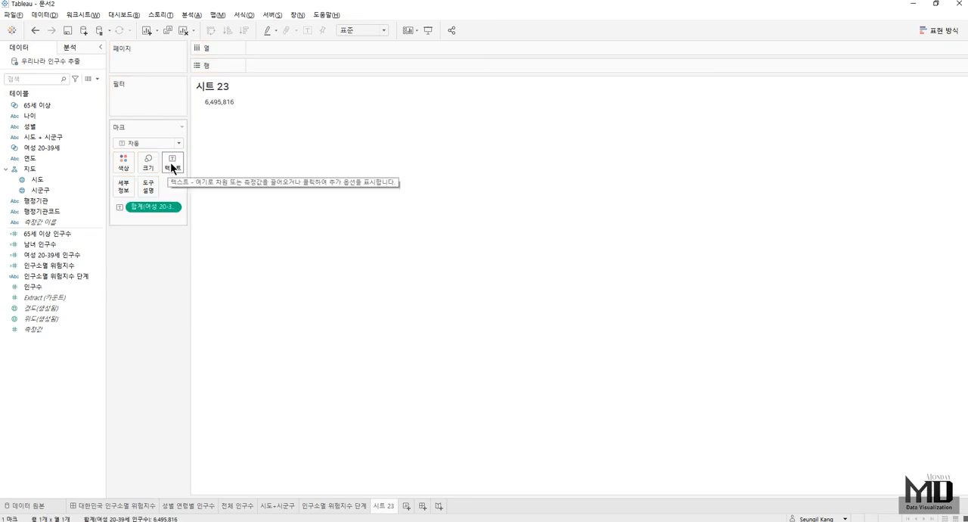
pyautogui.click(172, 162)
pyautogui.click(223, 199)
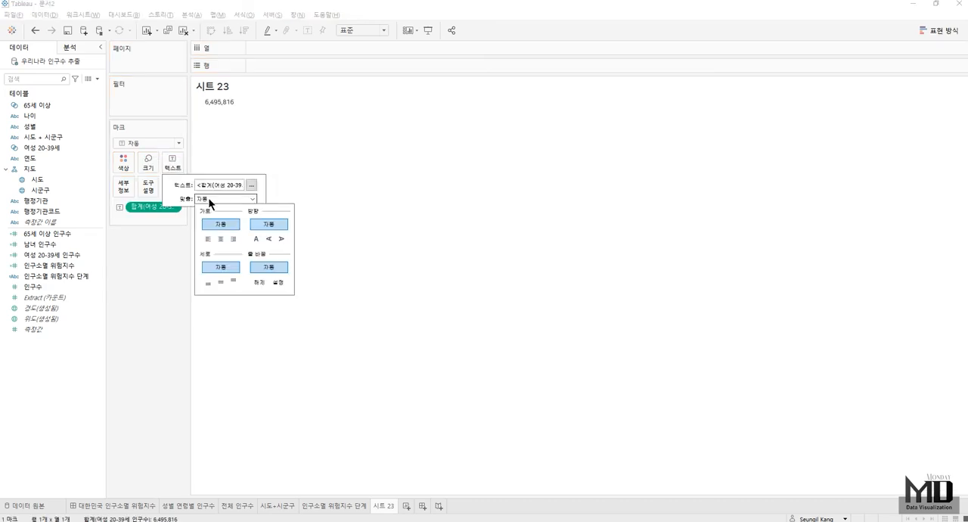
pyautogui.click(220, 238)
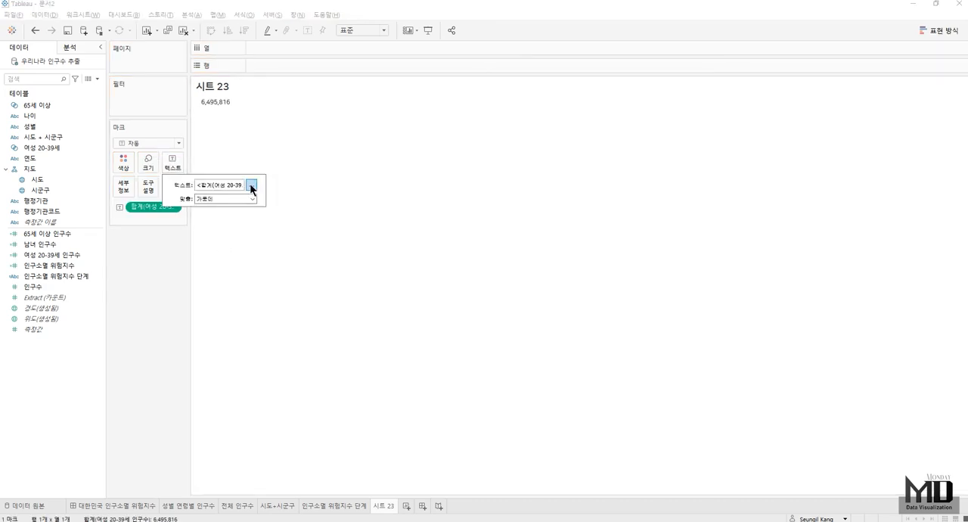
# - Set the 여성 20-39세 인구수 label's font size to 18 and fit the sheet to 전체 보기
pyautogui.click(252, 186)
pyautogui.moveTo(270, 82); pyautogui.dragTo(84, 43)
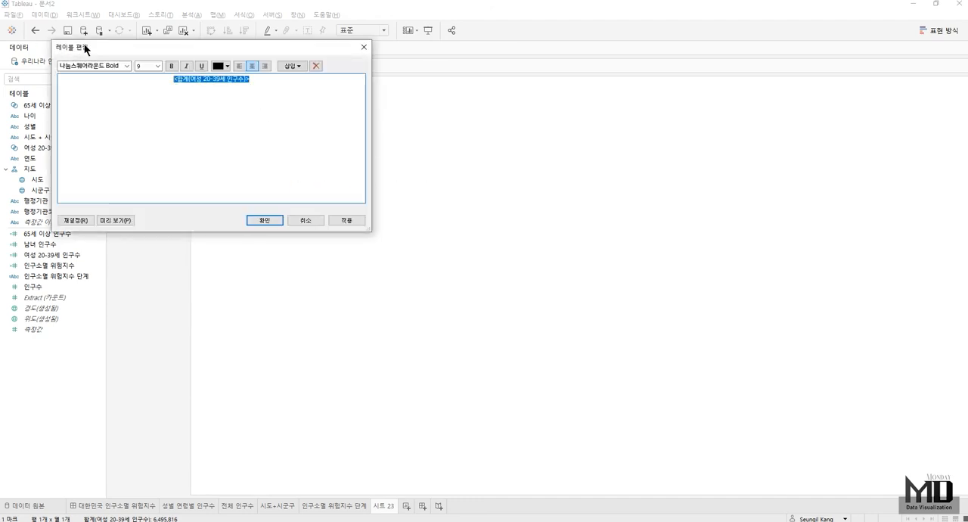
pyautogui.click(151, 67)
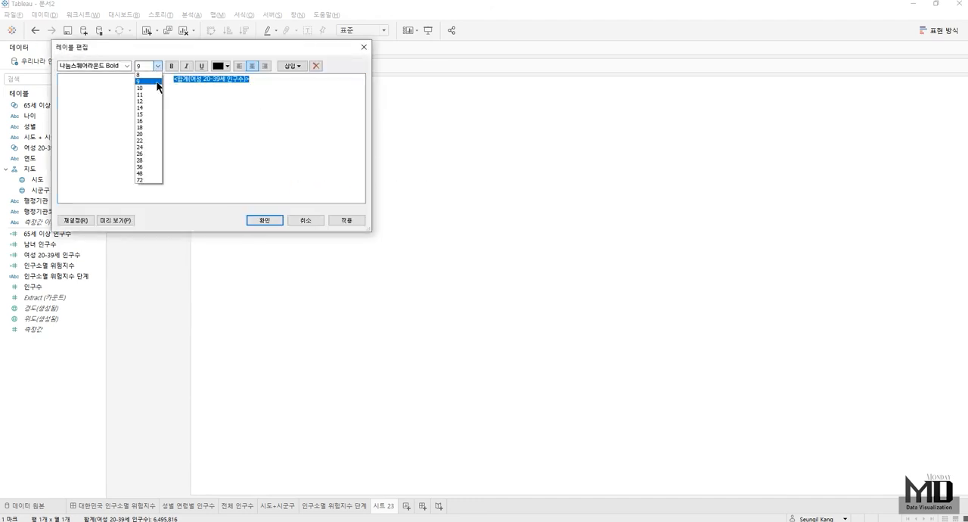
pyautogui.click(142, 126)
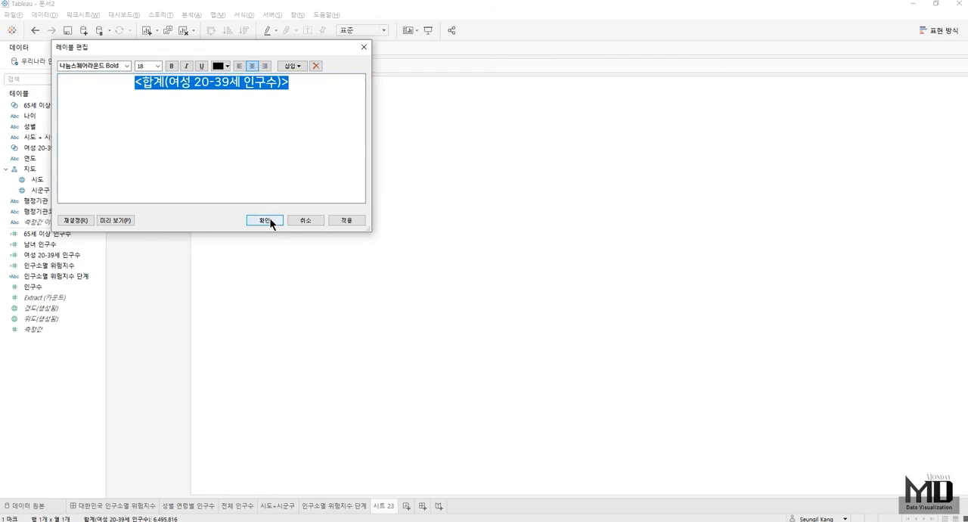
pyautogui.click(268, 220)
pyautogui.click(373, 31)
pyautogui.click(351, 67)
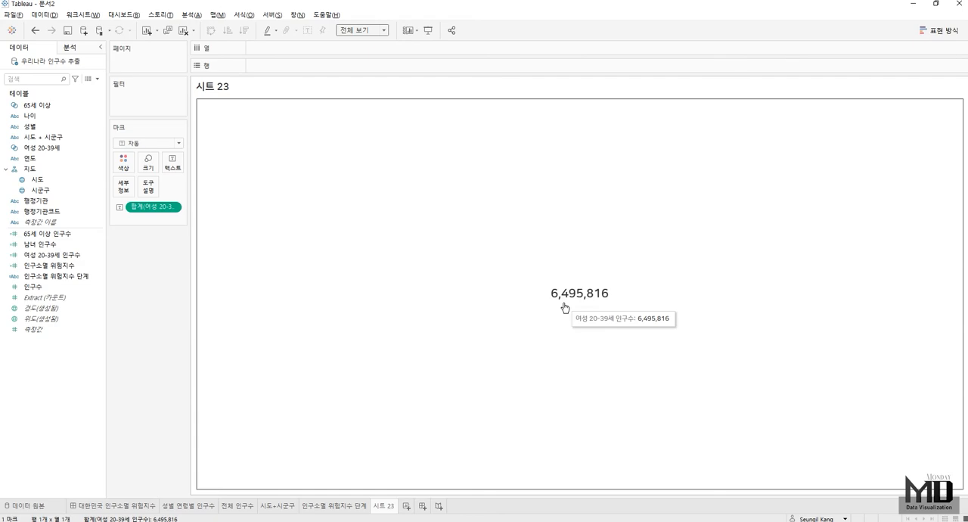
# - Turn off the tooltip display and the 범주로 선택 허용 option for the women 20-39 population sheet
pyautogui.click(141, 183)
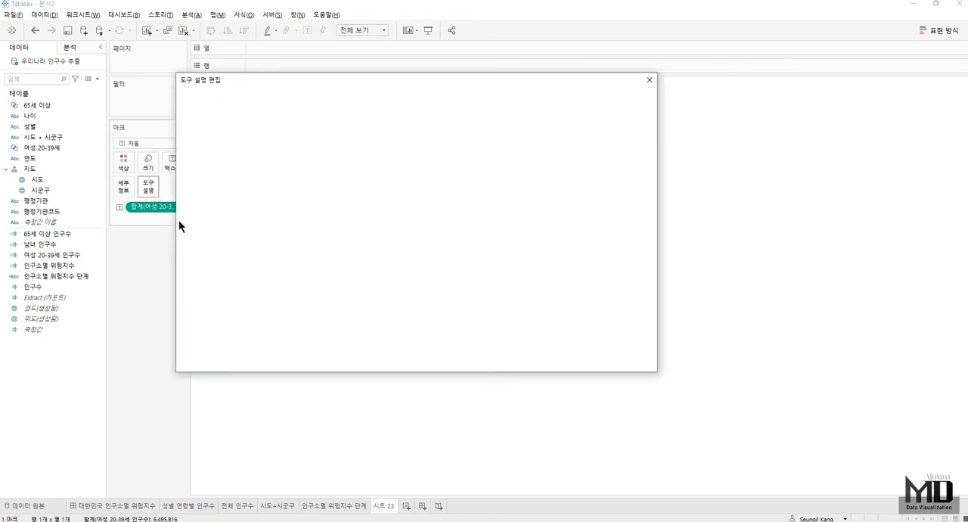
pyautogui.click(212, 317)
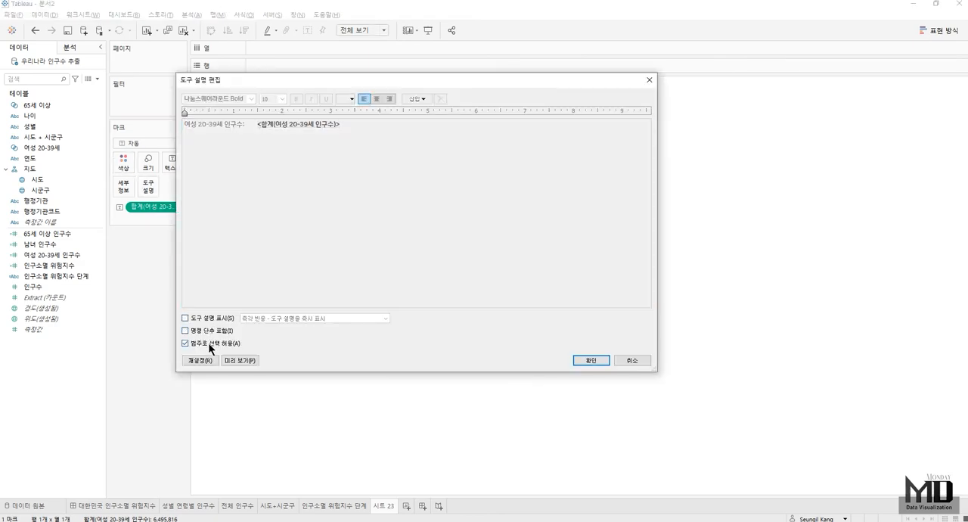
pyautogui.click(209, 343)
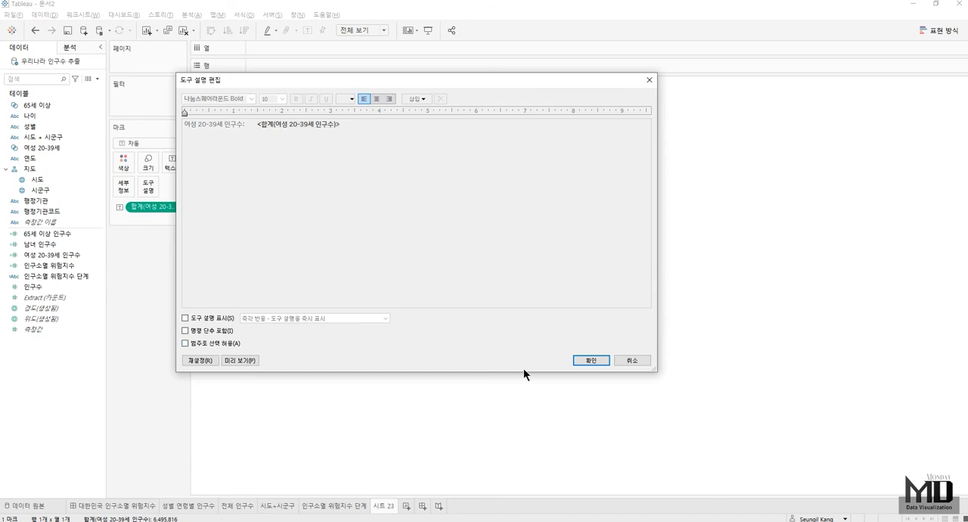
pyautogui.click(590, 359)
# - Rename the women 20-39 population sheet 여성 20_39세 인구수
pyautogui.doubleClick(383, 505)
pyautogui.write('여')
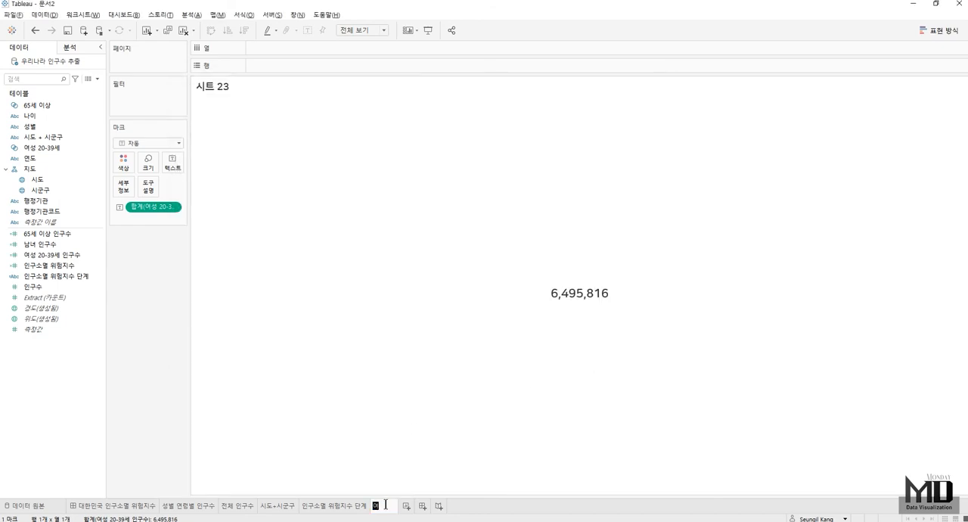
pyautogui.write('성_20_39')
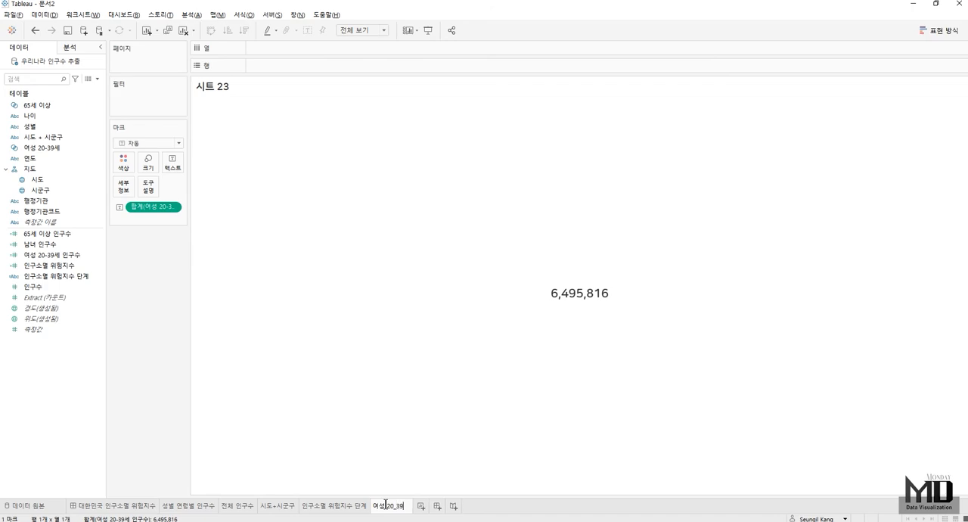
pyautogui.write('세 인구수')
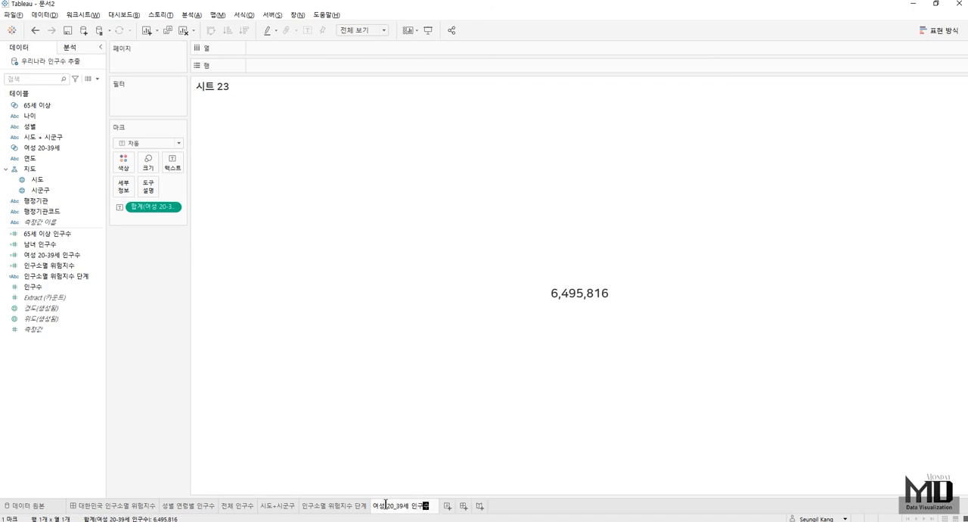
pyautogui.press('Return')
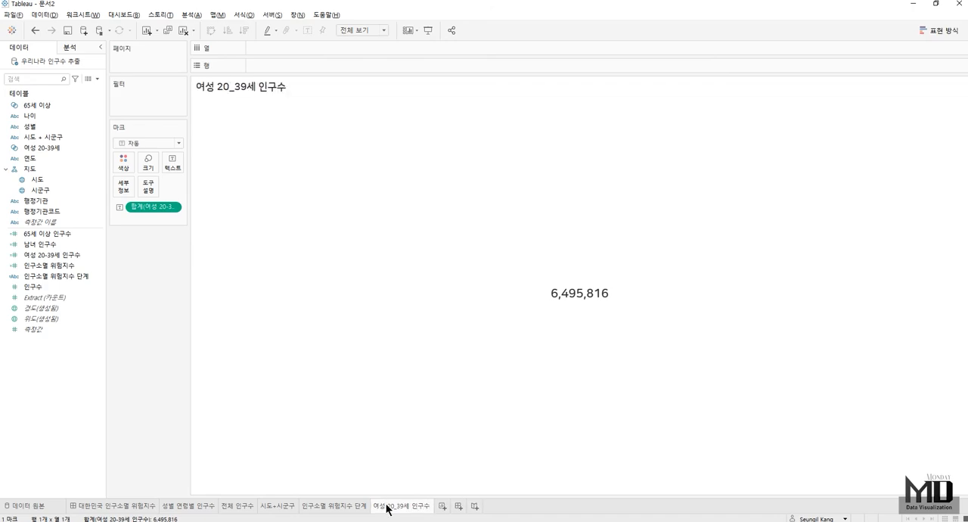
# - Duplicate the 여성 20_39세 인구수 sheet as 65세 이상 인구수 and replace its text measure with 65세 이상 인구수
pyautogui.rightClick(386, 506)
pyautogui.click(428, 407)
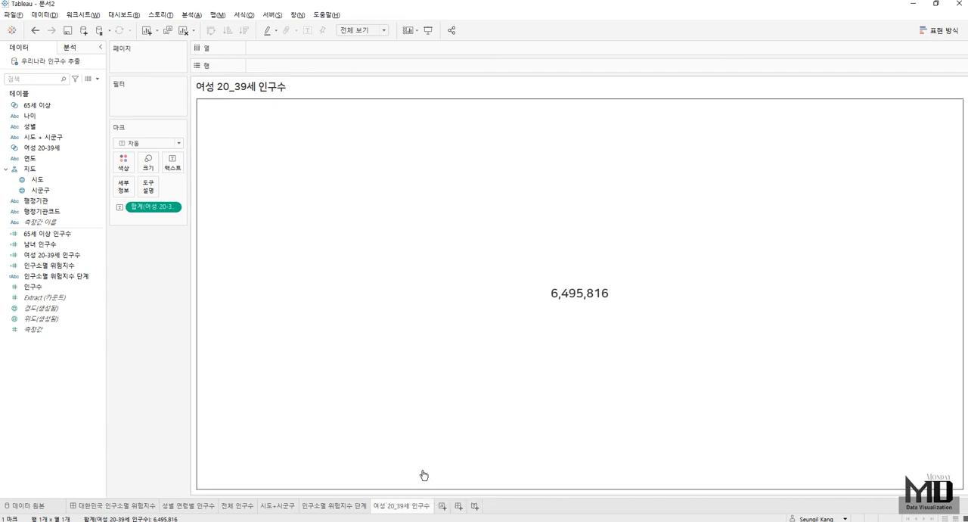
pyautogui.doubleClick(462, 507)
pyautogui.write('6')
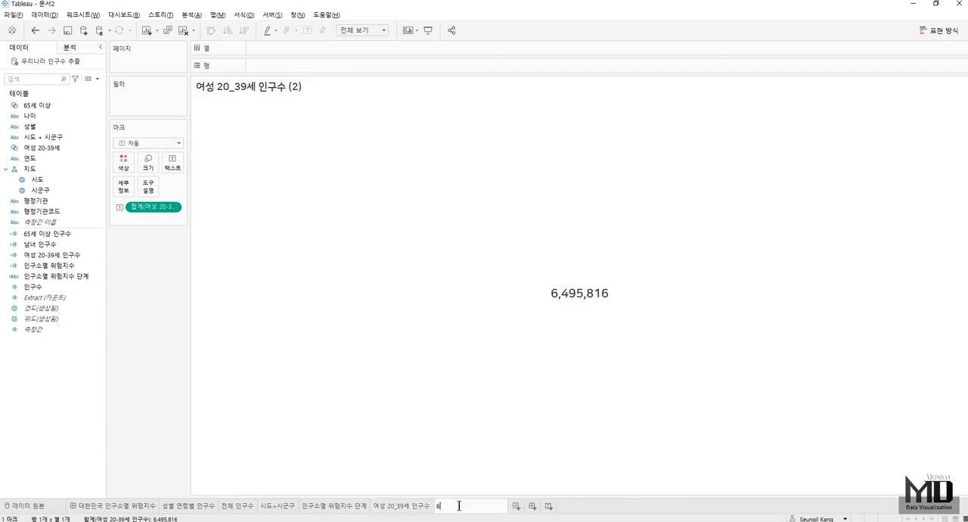
pyautogui.write('5세 이상 인구수')
pyautogui.press('Return')
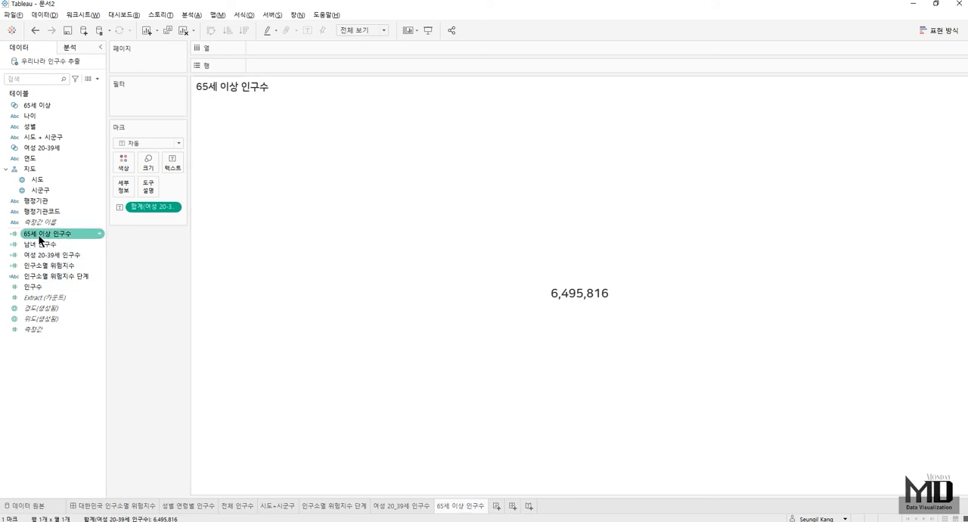
pyautogui.moveTo(40, 239); pyautogui.dragTo(159, 214)
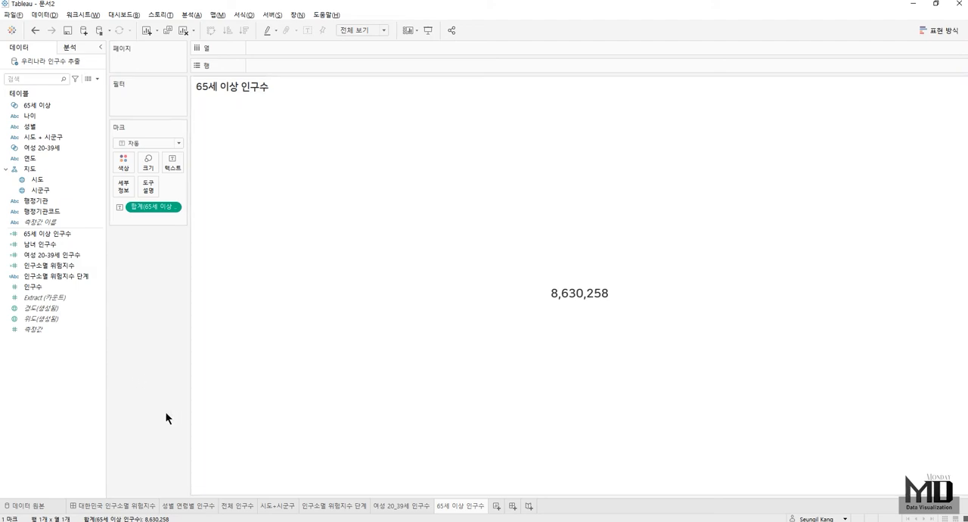
# - Create a new dashboard and set its size to 자동
pyautogui.click(513, 506)
pyautogui.click(51, 121)
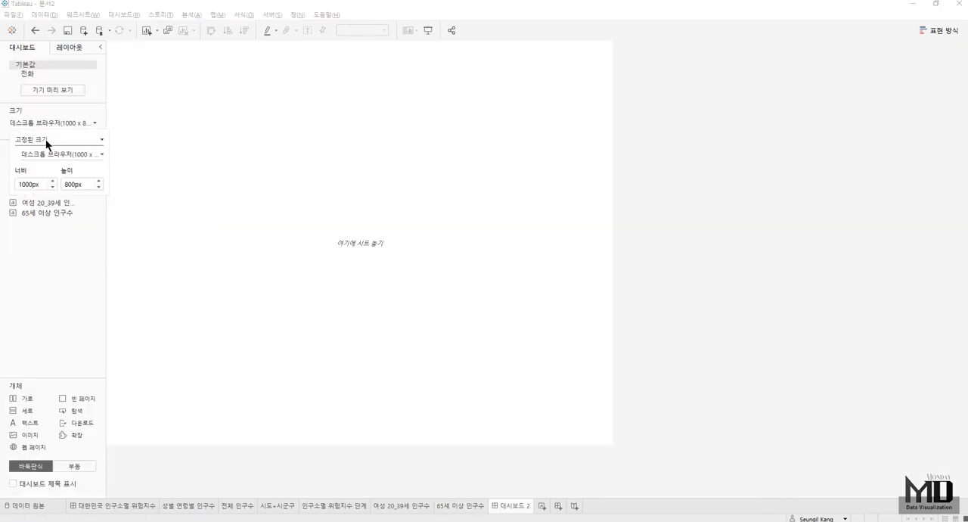
pyautogui.click(45, 139)
pyautogui.click(41, 159)
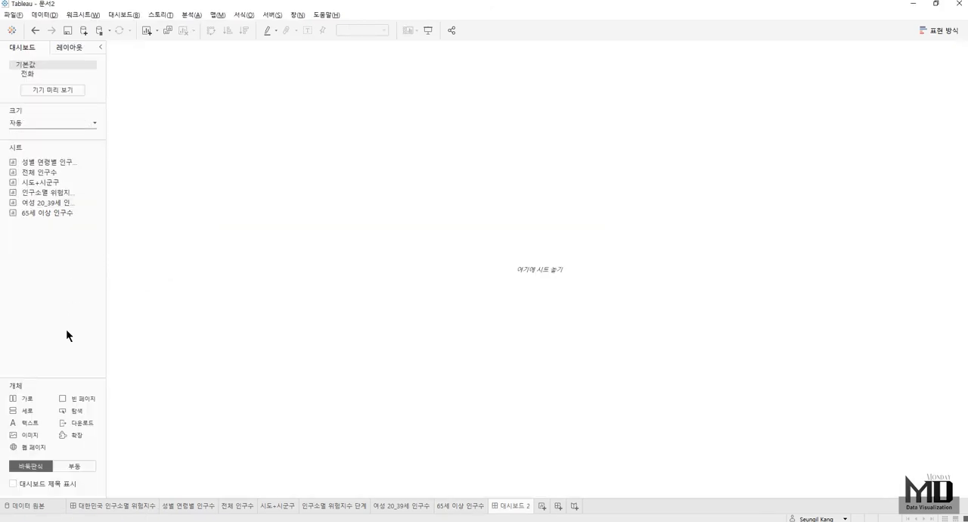
# - Add a horizontal container holding the 시도+시군구, 인구소멸 위험지수 단계, 여성 20_39세 인구수 and 65세 이상 인구수 sheets side by side
pyautogui.moveTo(37, 399); pyautogui.dragTo(452, 378)
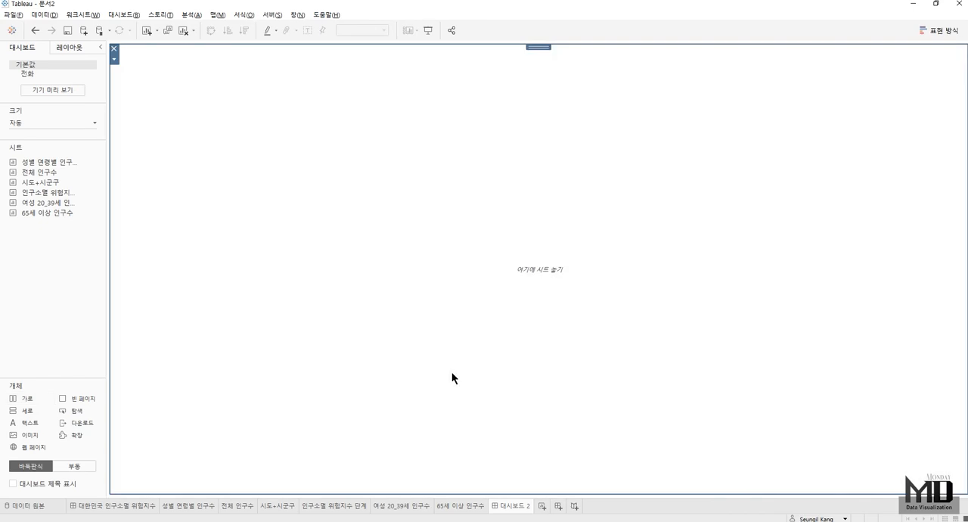
pyautogui.moveTo(59, 183); pyautogui.dragTo(384, 274)
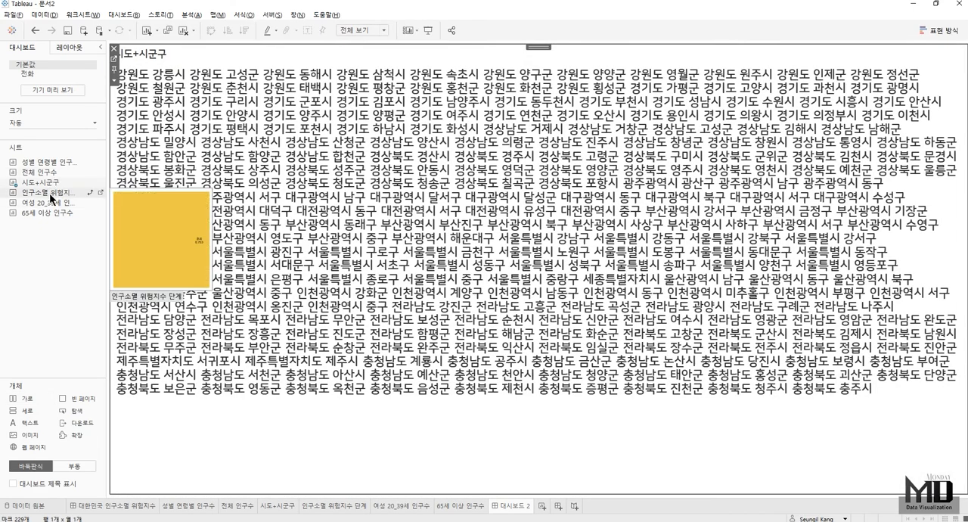
pyautogui.moveTo(49, 192); pyautogui.dragTo(800, 270)
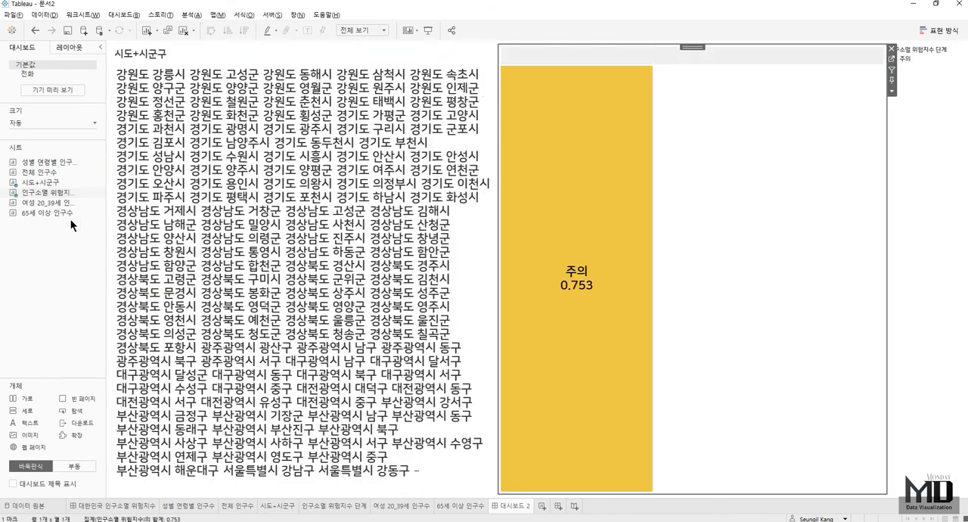
pyautogui.moveTo(47, 204)
pyautogui.moveTo(46, 201); pyautogui.dragTo(786, 293)
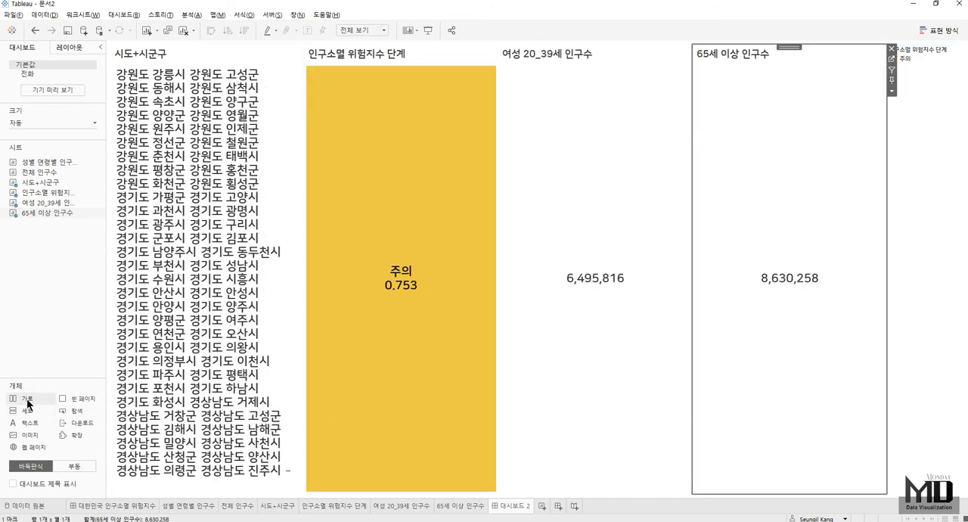
# - Place the 성별 연령별 인구수 chart below the four-sheet row and shrink that row to a narrow band
pyautogui.moveTo(56, 163)
pyautogui.mouseDown()
pyautogui.moveTo(408, 506)
pyautogui.moveTo(395, 472)
pyautogui.moveTo(401, 480)
pyautogui.mouseUp()
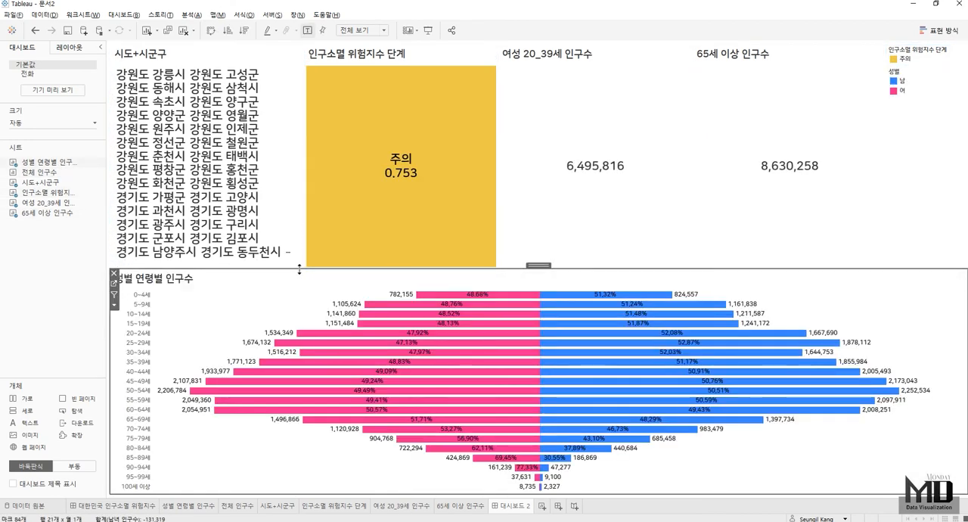
pyautogui.moveTo(300, 268); pyautogui.dragTo(310, 112)
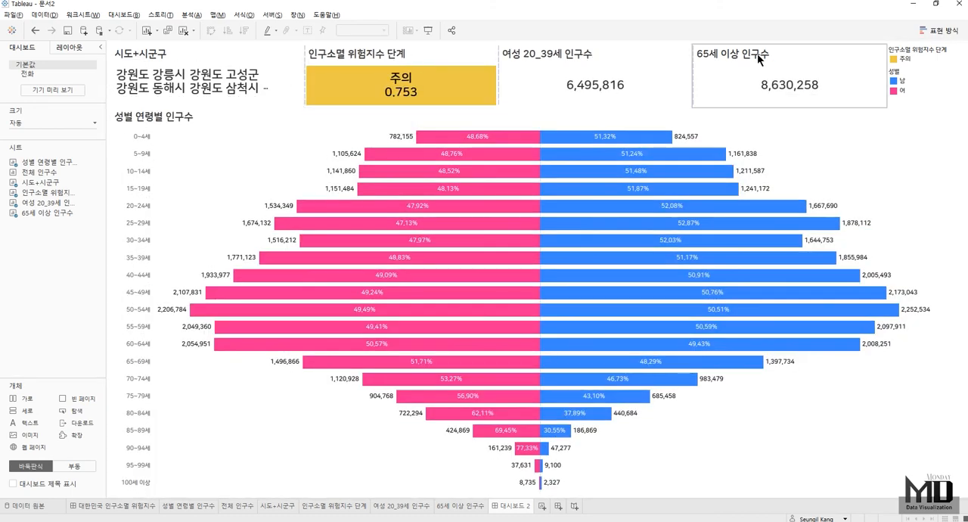
# - Hide the titles of the four sheets in the dashboard's upper row
pyautogui.rightClick(146, 52)
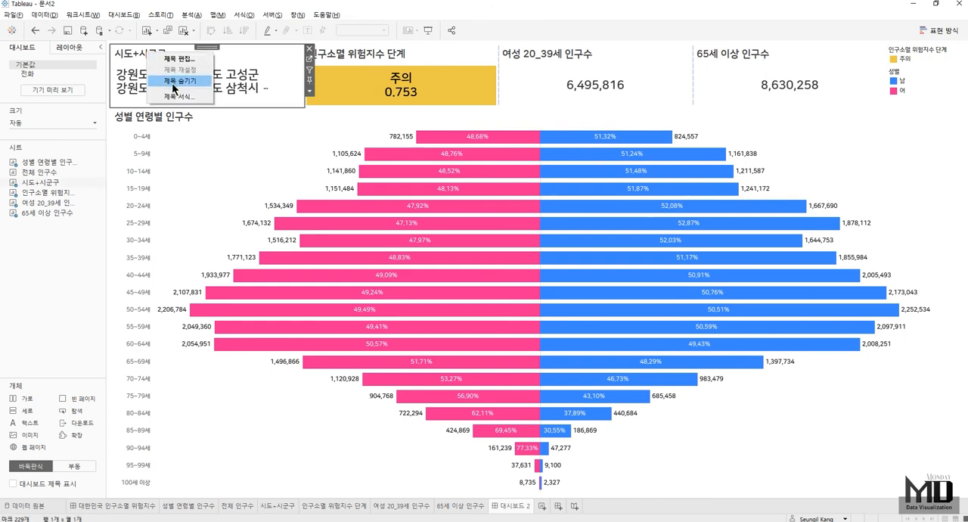
pyautogui.click(173, 81)
pyautogui.rightClick(366, 56)
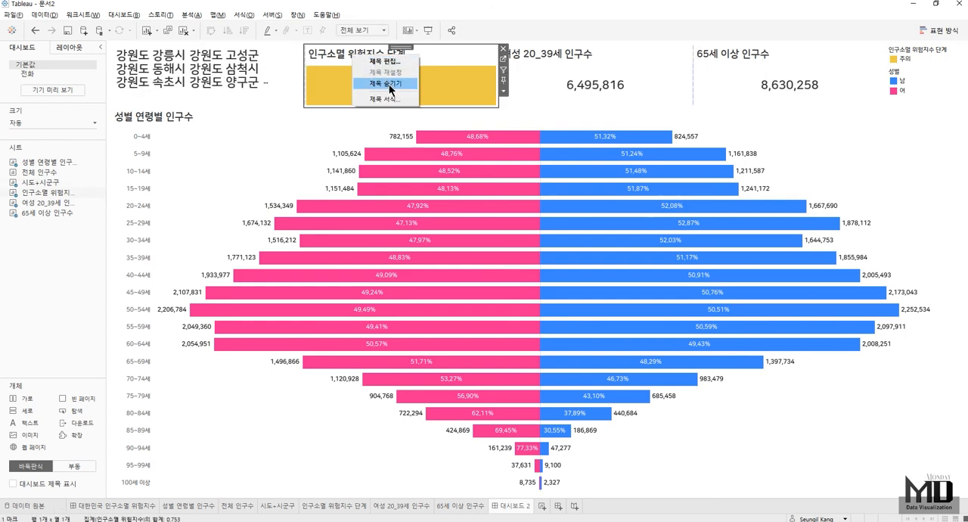
pyautogui.click(389, 84)
pyautogui.rightClick(563, 54)
pyautogui.click(568, 82)
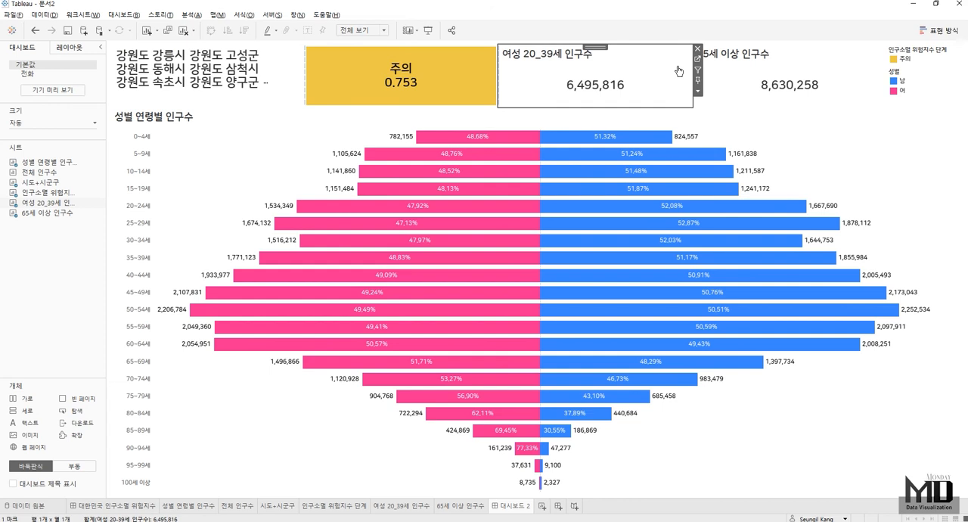
pyautogui.click(726, 59)
pyautogui.rightClick(749, 54)
pyautogui.click(762, 90)
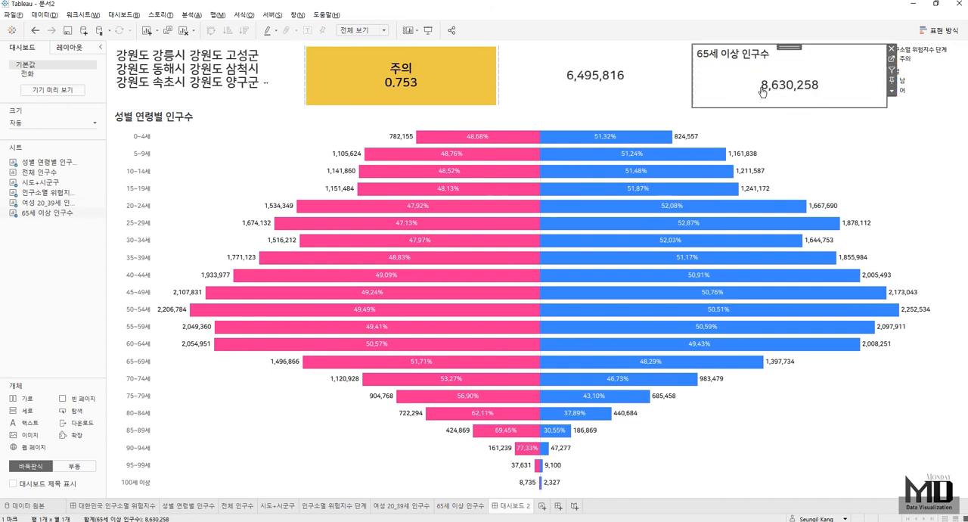
pyautogui.click(614, 91)
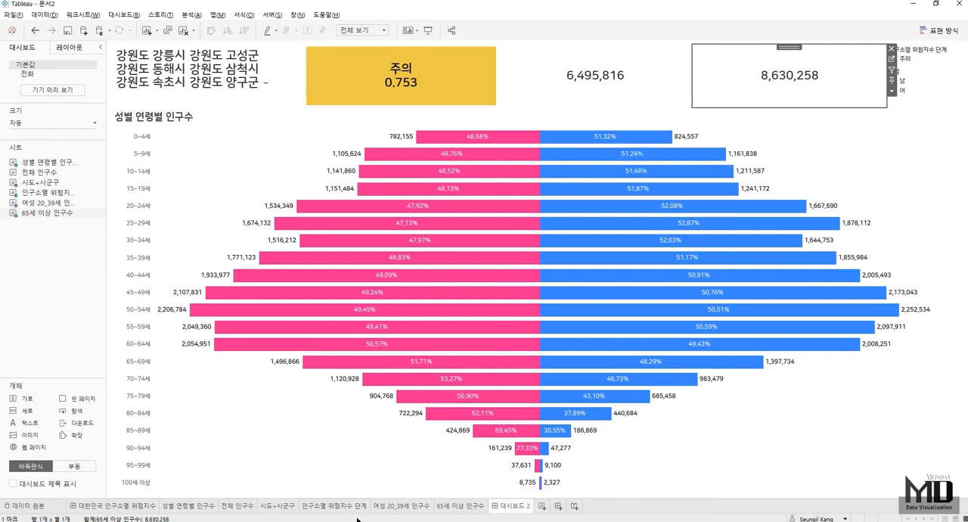
# - Add the line 여성 20-39세 인구수 above the value in the 여성 20_39세 인구수 sheet's label
pyautogui.click(394, 506)
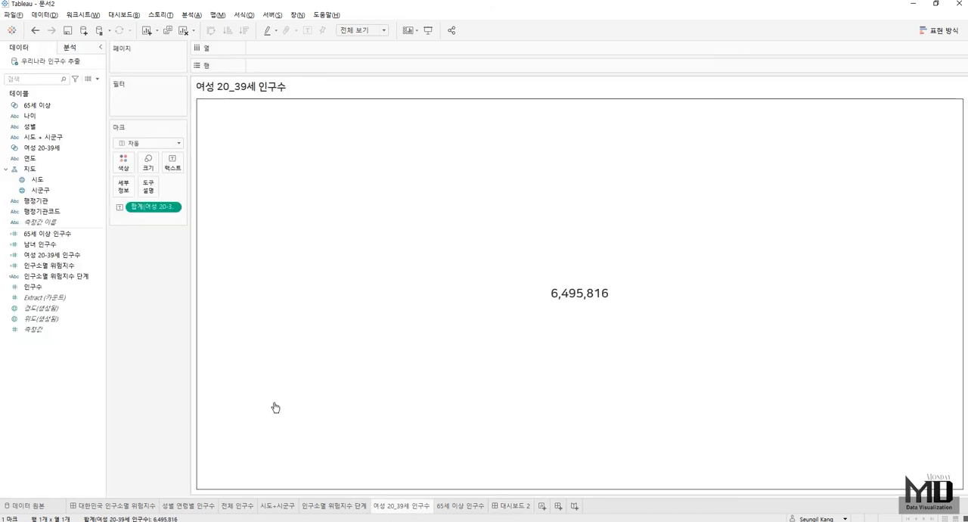
pyautogui.click(172, 162)
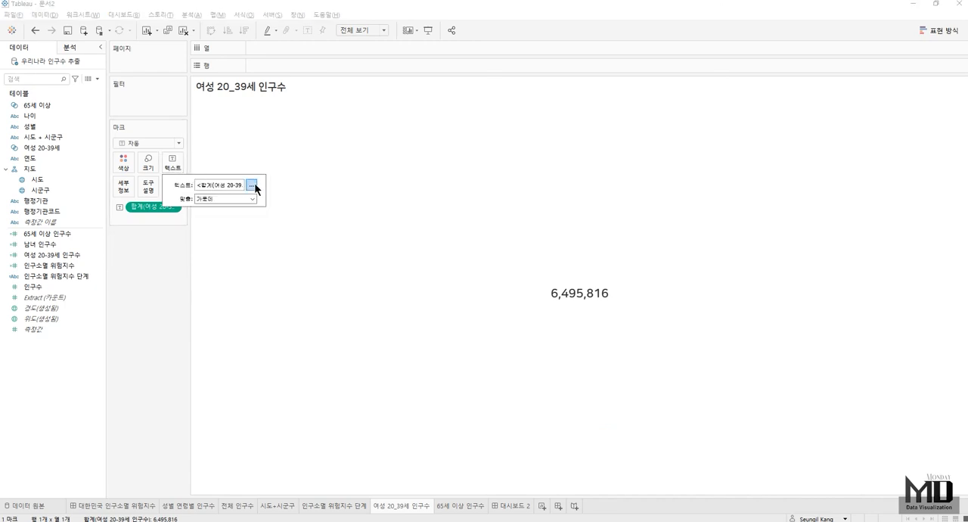
pyautogui.click(251, 185)
pyautogui.write('여성 20')
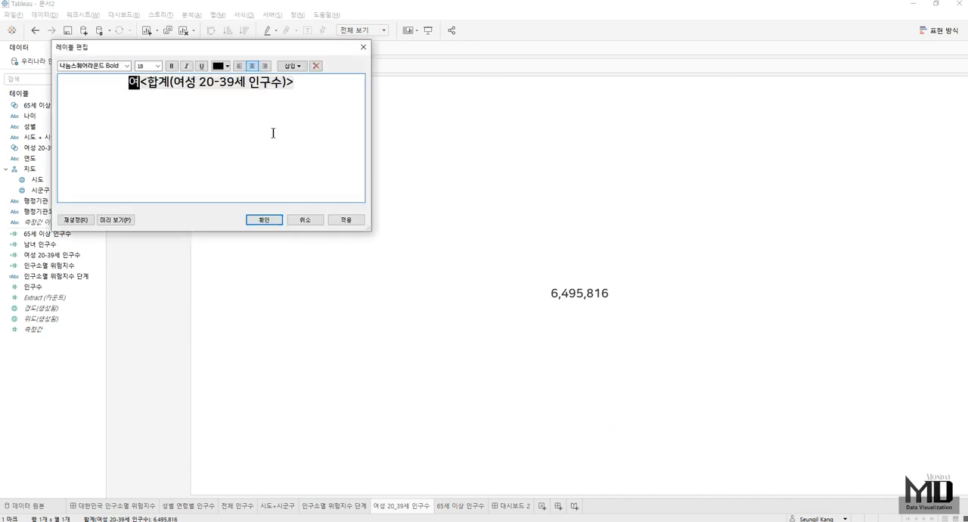
pyautogui.write('-39세 인구')
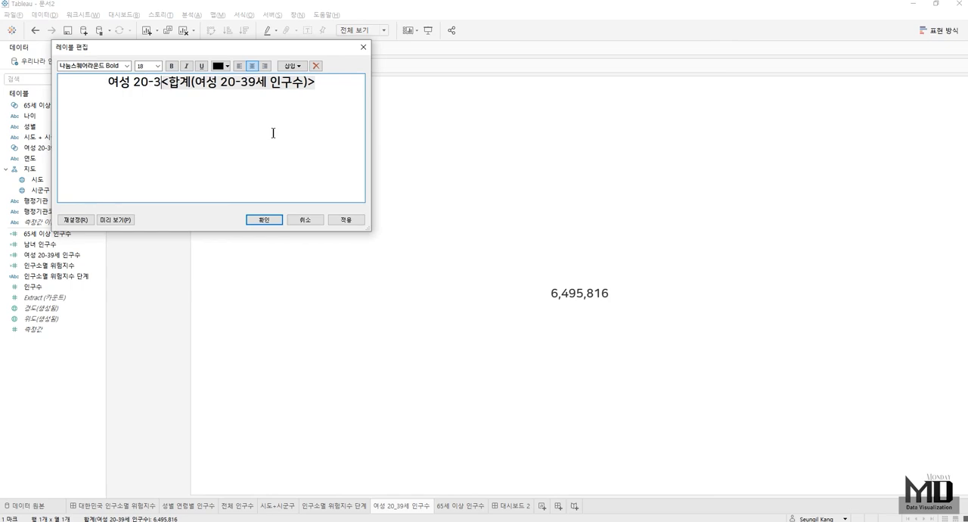
pyautogui.write('수')
pyautogui.press('Return')
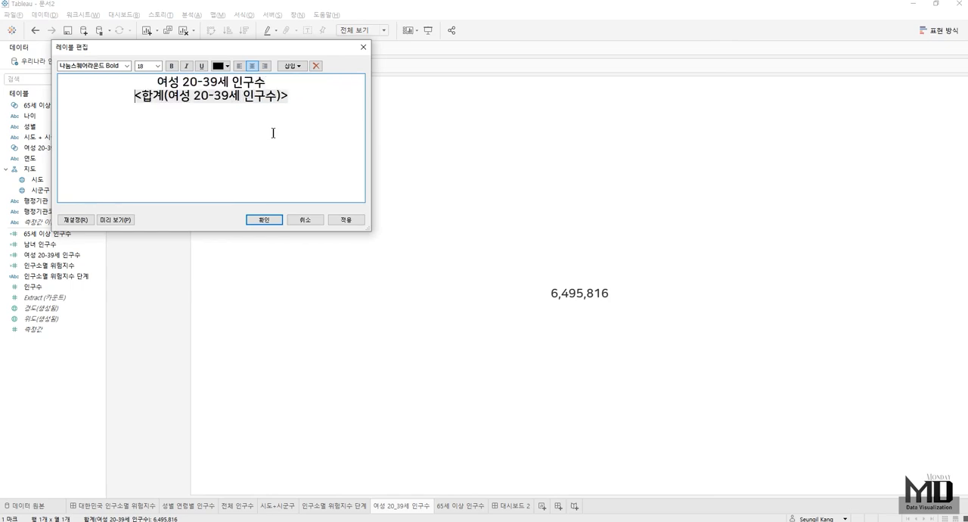
pyautogui.click(264, 219)
# - Add the line 65세 이상 인구수 above the value in the 65세 이상 인구수 sheet's label and return to the new dashboard
pyautogui.click(452, 506)
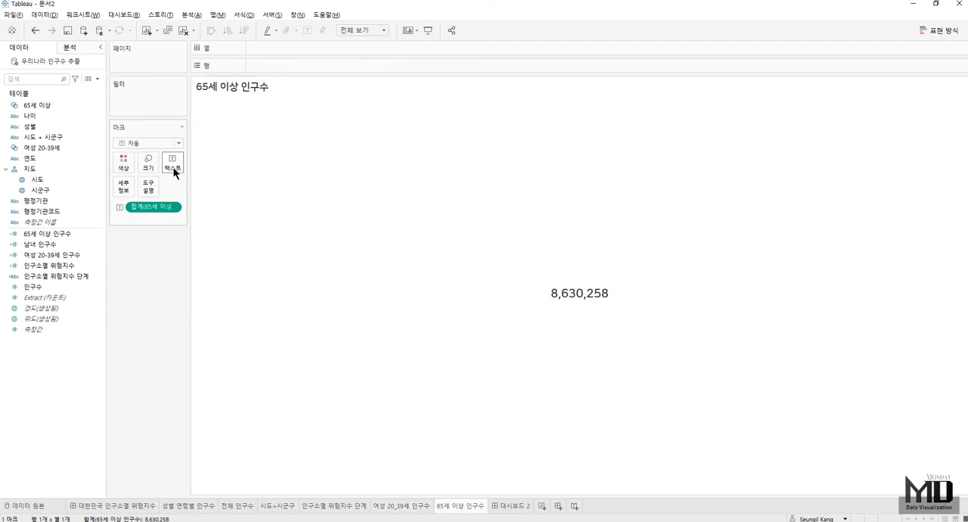
pyautogui.click(173, 168)
pyautogui.click(251, 184)
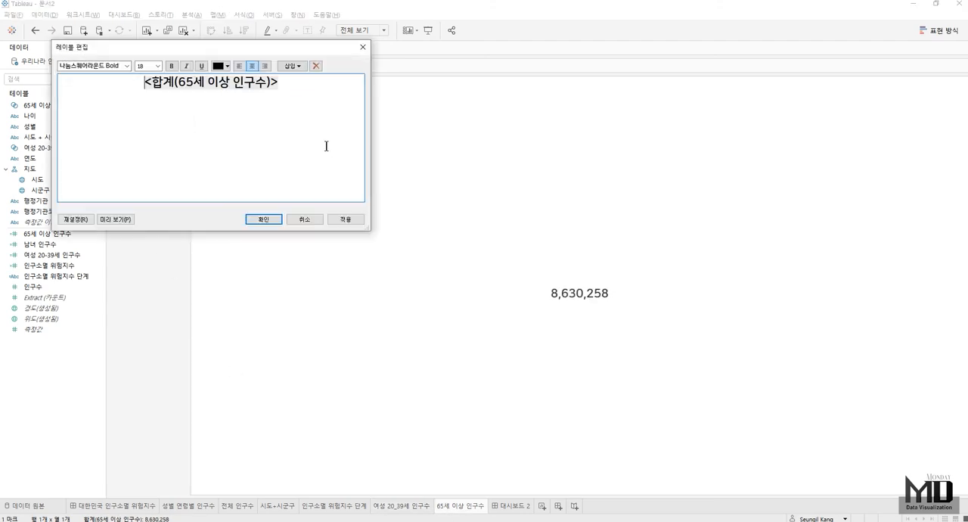
pyautogui.write('65ㅛㅔ')
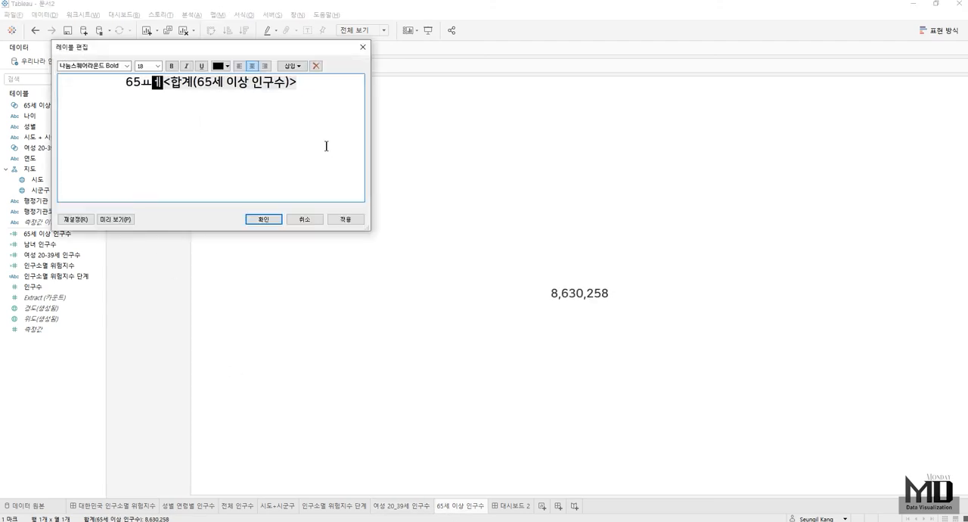
pyautogui.press('BackSpace')
pyautogui.press('BackSpace')
pyautogui.write('세 이상 인구')
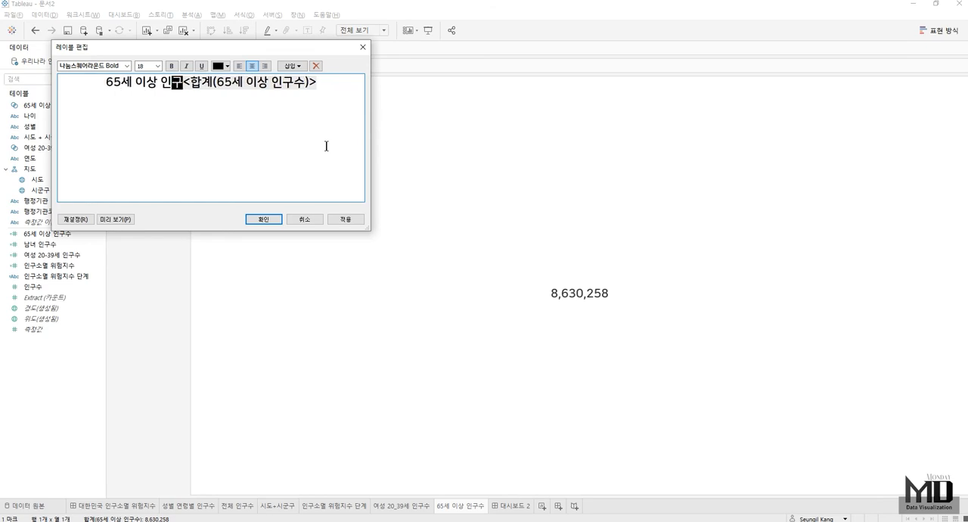
pyautogui.write('수')
pyautogui.press('Return')
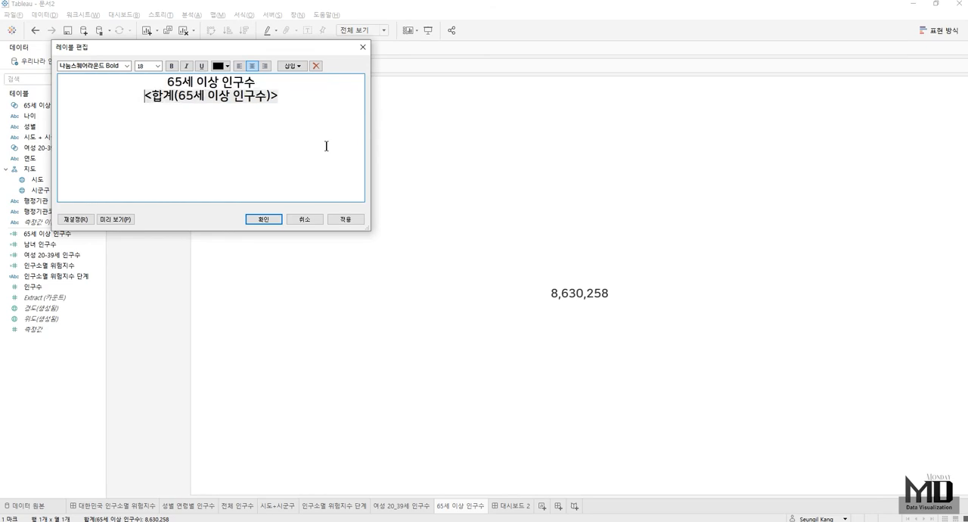
pyautogui.click(262, 219)
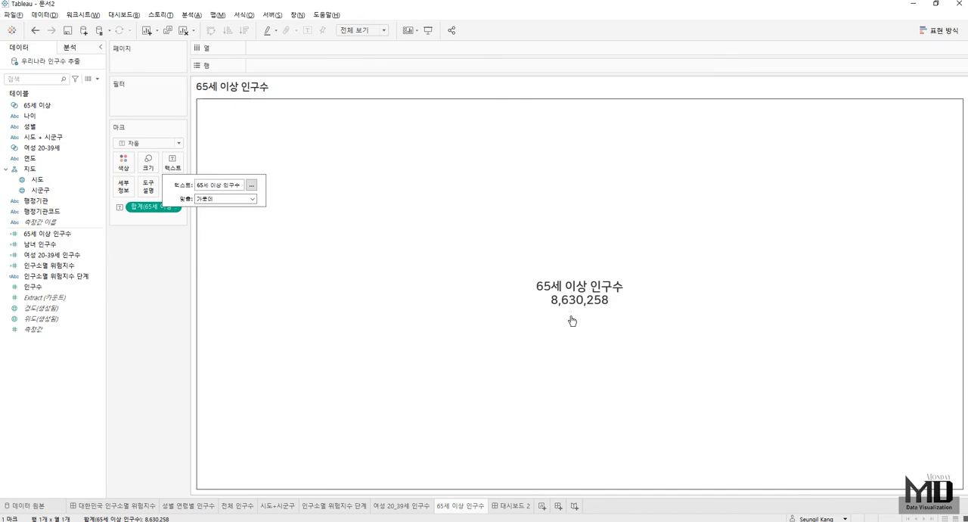
pyautogui.click(513, 511)
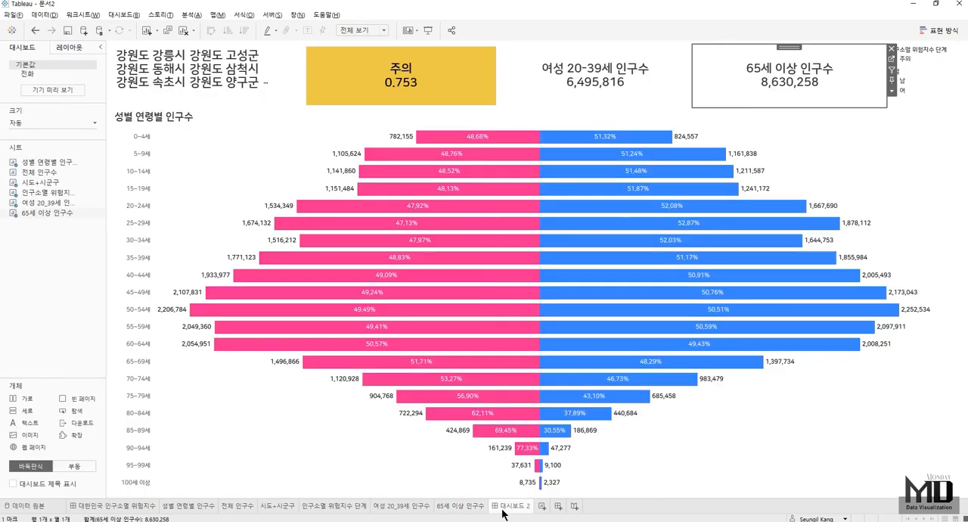
# - Hide the 성별 연령별 인구수 chart's title and place the 전체 인구수 sheet beneath the chart as a narrow band
pyautogui.rightClick(154, 119)
pyautogui.click(182, 146)
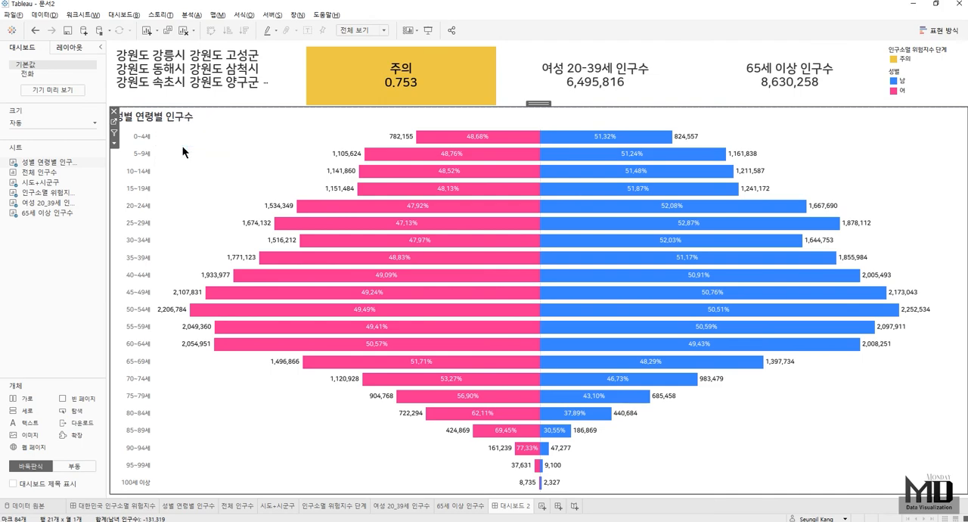
pyautogui.moveTo(41, 172)
pyautogui.mouseDown()
pyautogui.moveTo(286, 443)
pyautogui.moveTo(294, 465)
pyautogui.mouseUp()
pyautogui.moveTo(296, 324); pyautogui.dragTo(295, 391)
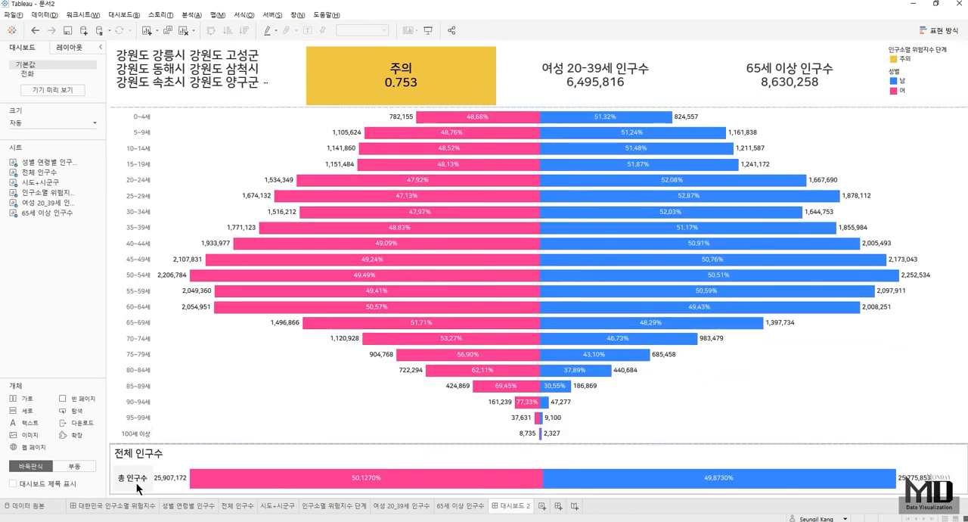
# - Hide the title of the 전체 인구수 sheet on the dashboard
pyautogui.rightClick(138, 454)
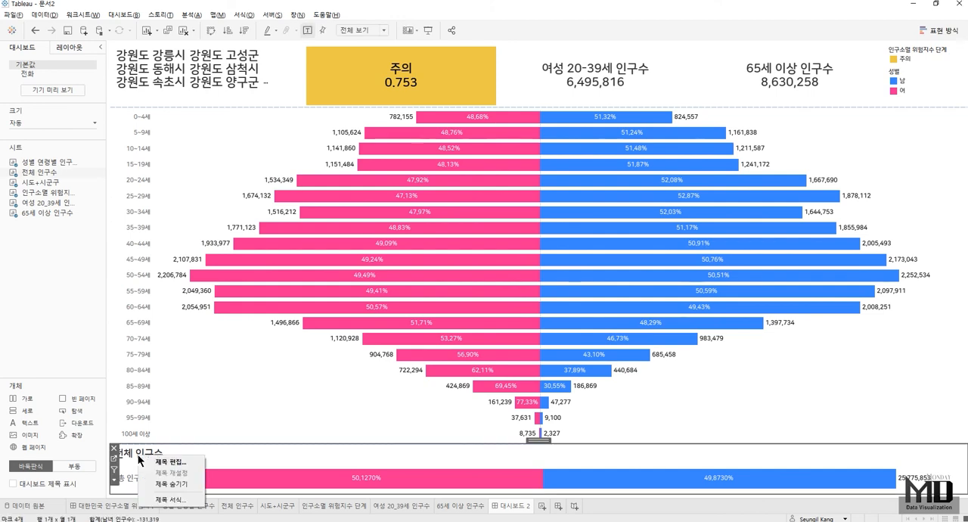
pyautogui.click(178, 484)
pyautogui.click(287, 475)
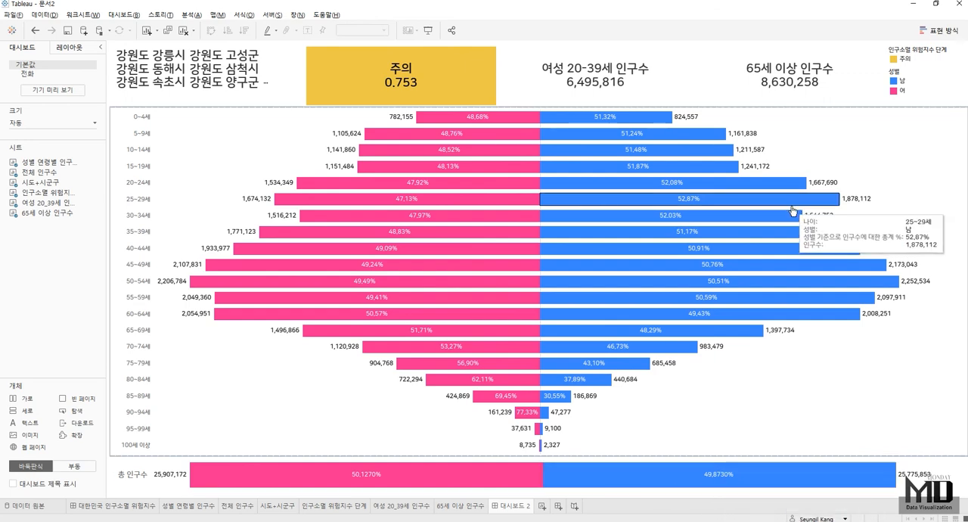
# - Remove the 인구소멸 위험지수 단계 legend and float the 성별 legend in the empty lower-left area of the population pyramid
pyautogui.click(918, 50)
pyautogui.press('Delete')
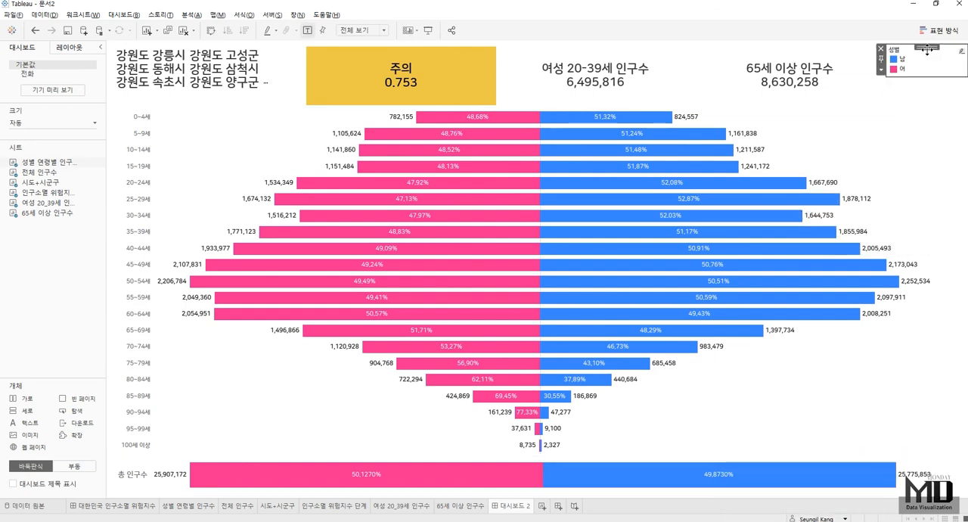
pyautogui.click(880, 70)
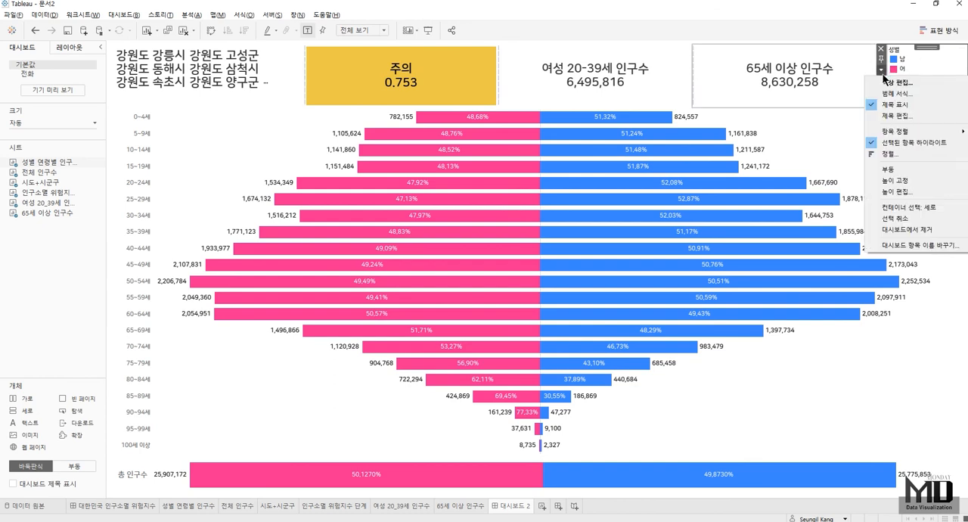
pyautogui.click(904, 169)
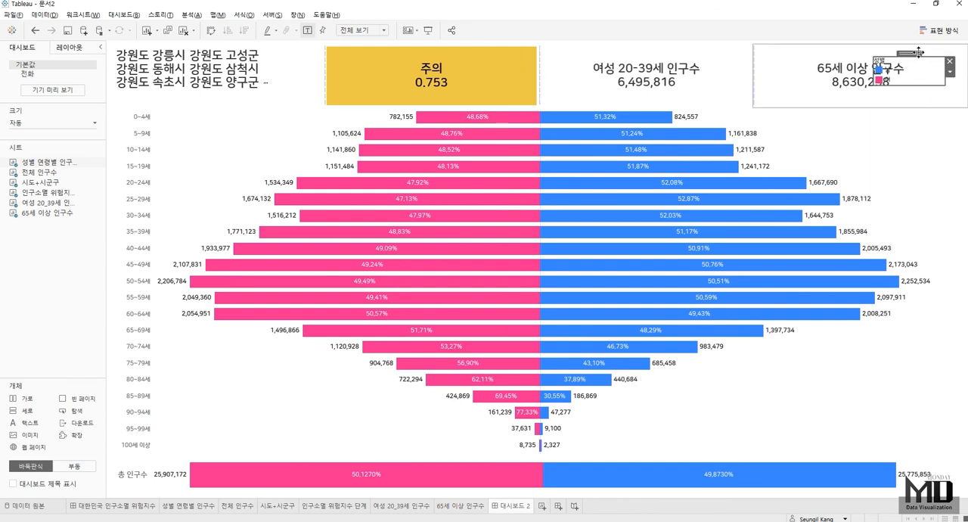
pyautogui.moveTo(918, 53); pyautogui.dragTo(222, 423)
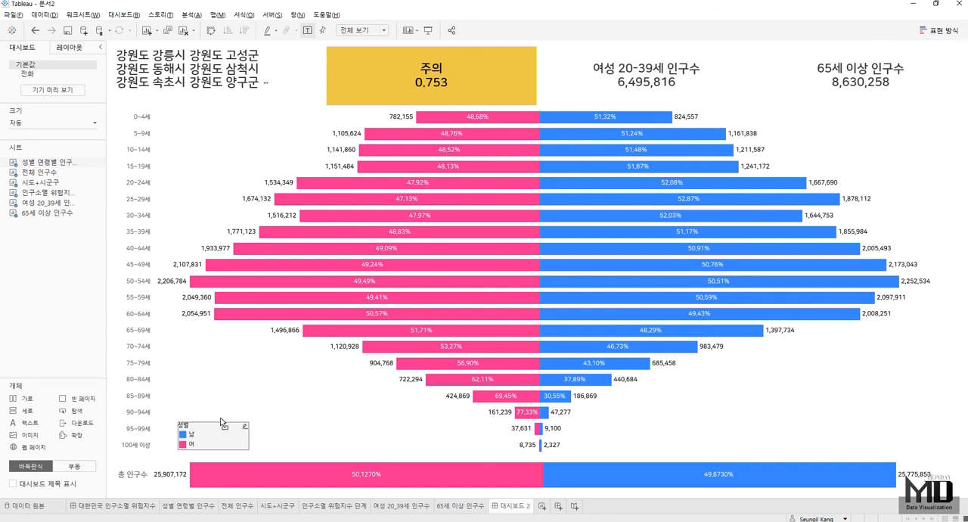
pyautogui.click(322, 409)
# - Hide all worksheets used in the 대시보드 2 dashboard
pyautogui.moveTo(515, 512)
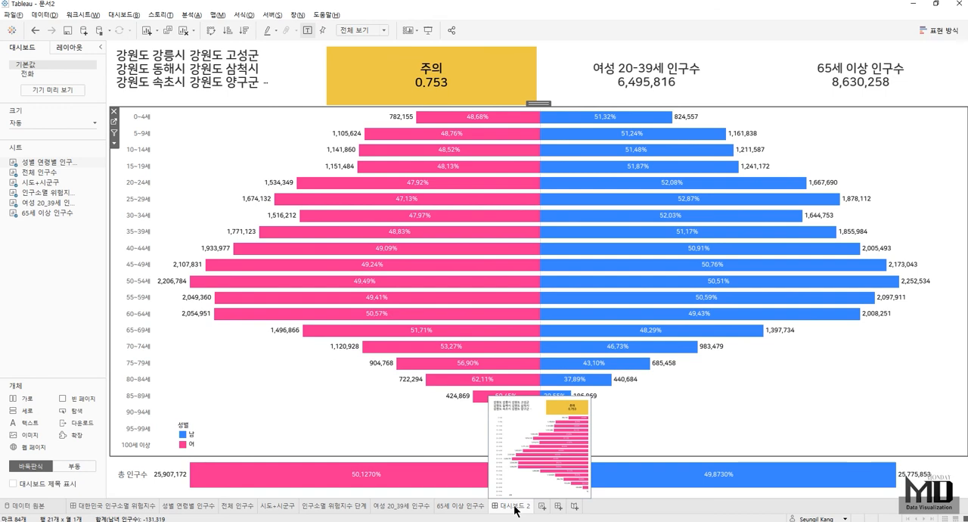
pyautogui.rightClick(515, 511)
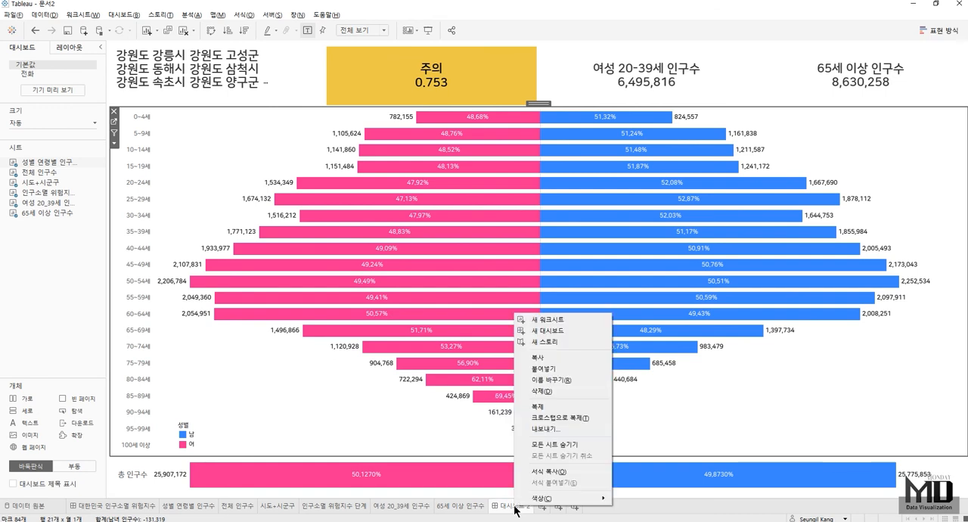
pyautogui.click(567, 444)
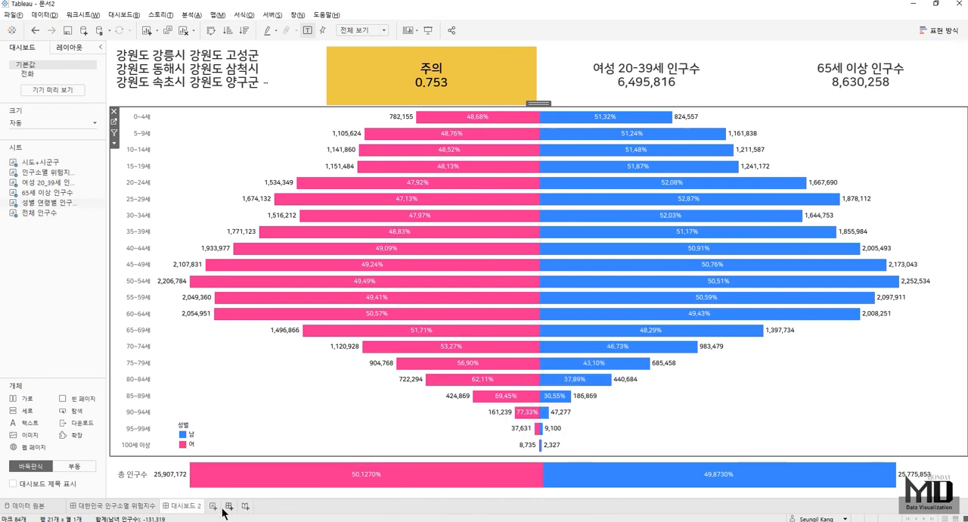
# - Rename the 대시보드 2 dashboard as 지역별 성별 연령별 인구수
pyautogui.doubleClick(195, 508)
pyautogui.write('지역별')
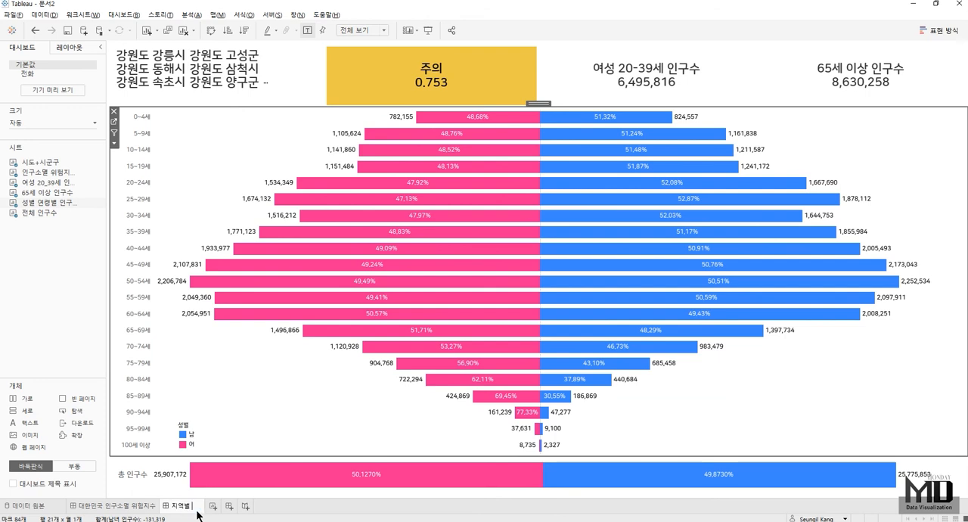
pyautogui.write(' 성별 연')
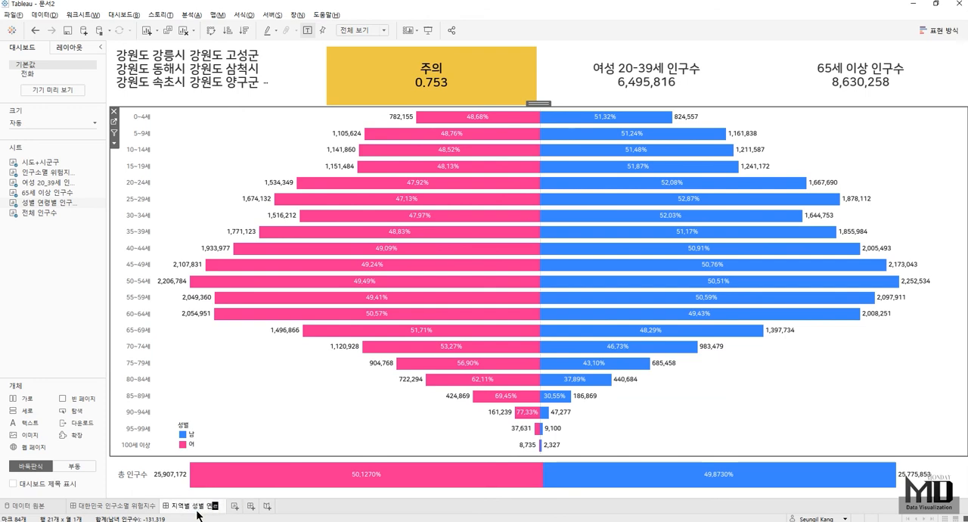
pyautogui.write('령별 인구수')
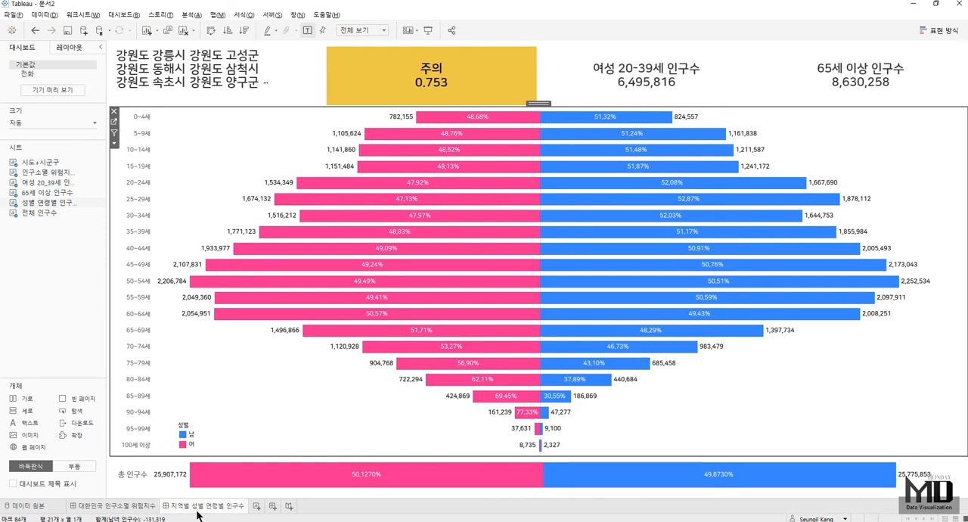
# - Add a filter action named f. 인구소멸 위험지수 -> 지역별 성별 연령별 인구수 to the 대한민국 인구소멸 위험지수 dashboard
pyautogui.click(130, 505)
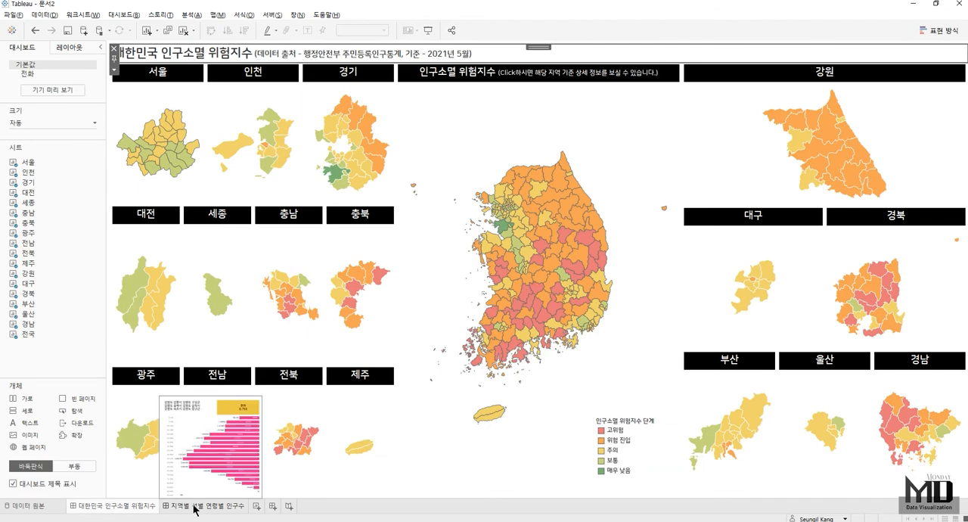
pyautogui.click(194, 507)
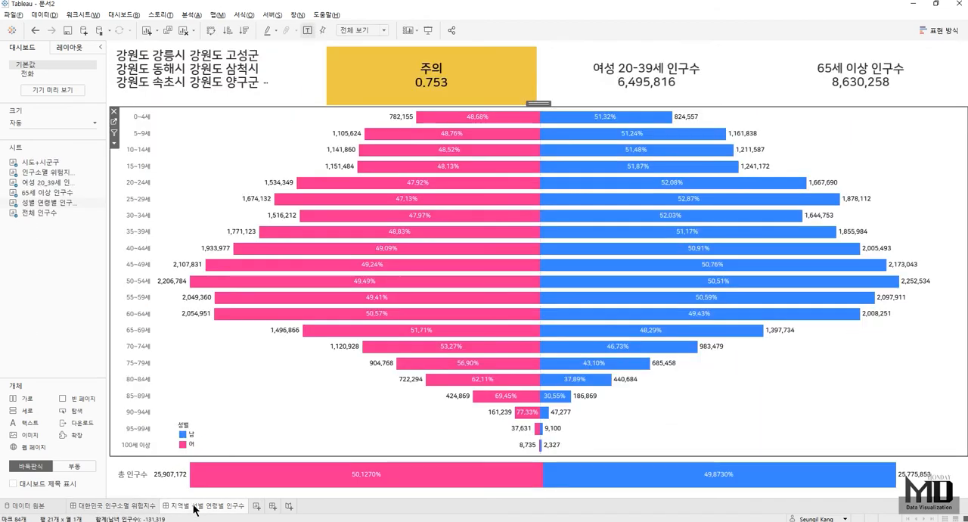
pyautogui.click(121, 508)
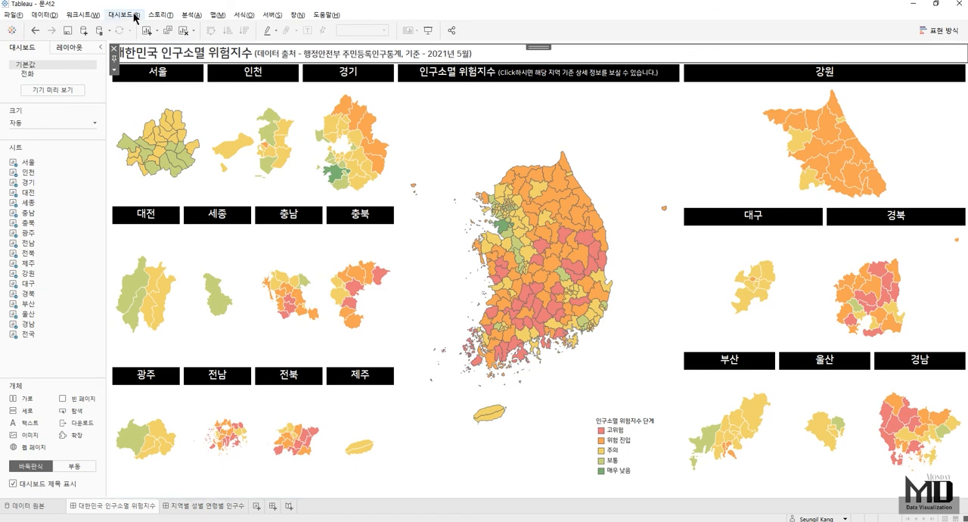
pyautogui.click(134, 16)
pyautogui.click(136, 146)
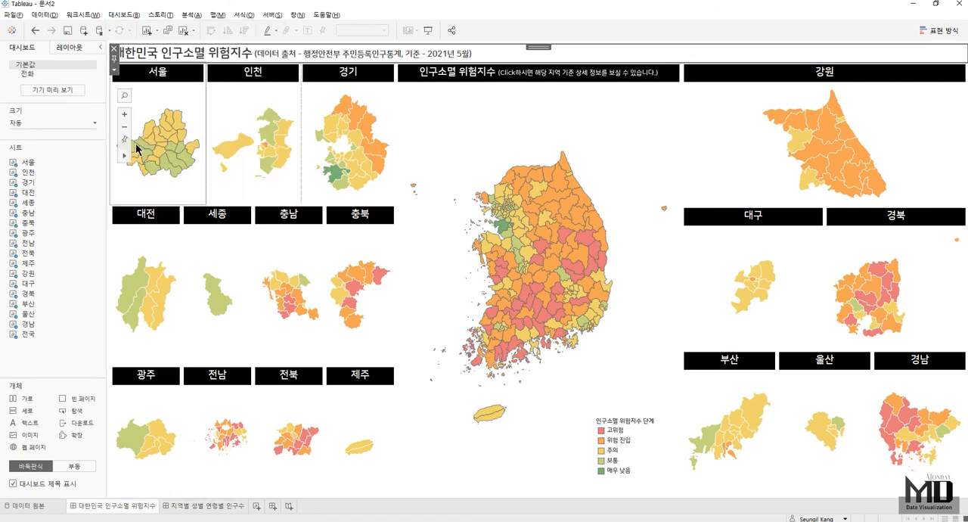
pyautogui.click(385, 300)
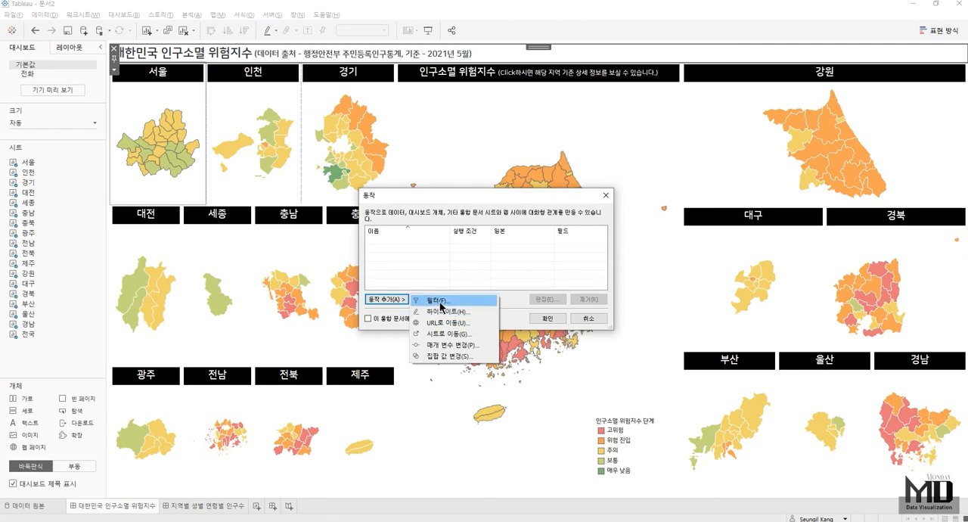
pyautogui.click(441, 305)
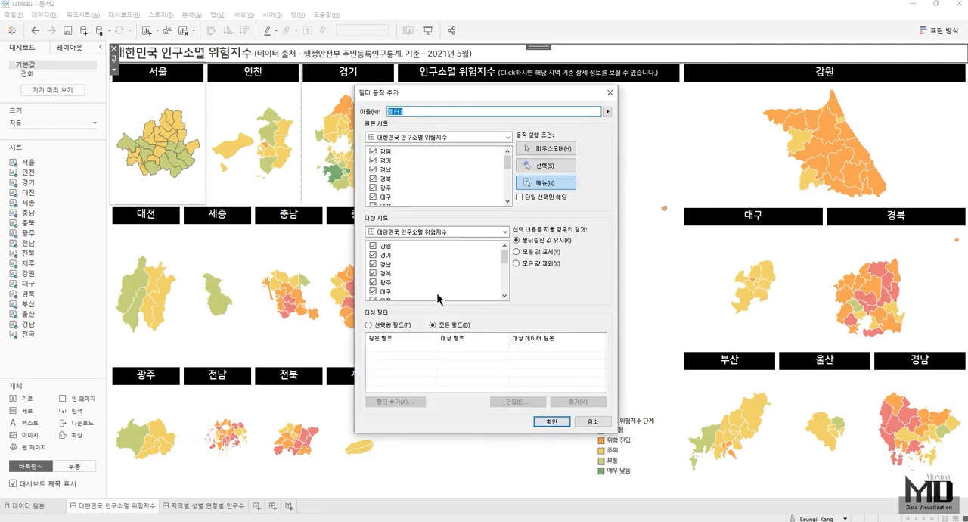
pyautogui.write('f. 인구소멸')
pyautogui.write(' 위험')
pyautogui.write('지수 -> 지역별 ㅇ')
pyautogui.write('성ㅂ')
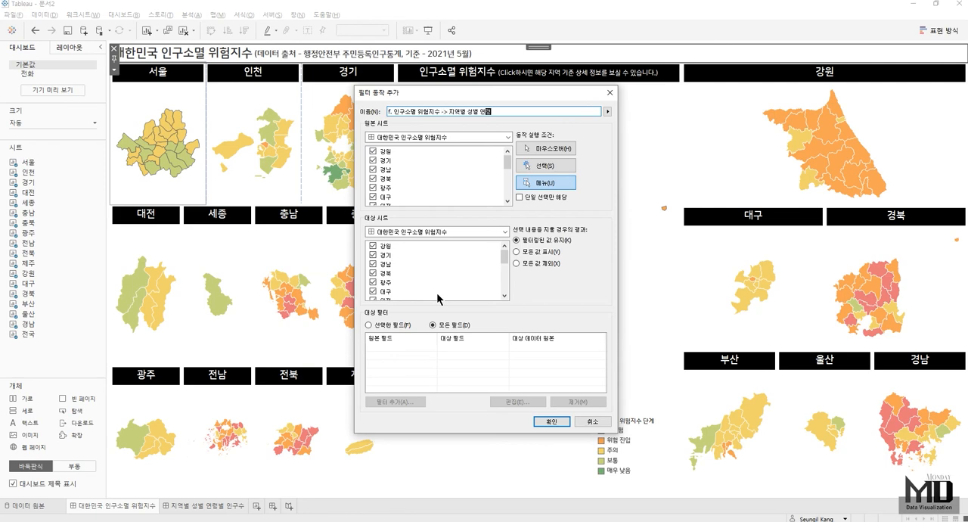
pyautogui.write('구수')
# - Limit the filter action's source sheets to 전국 only and make the action run on selection (선택)
pyautogui.click(387, 154)
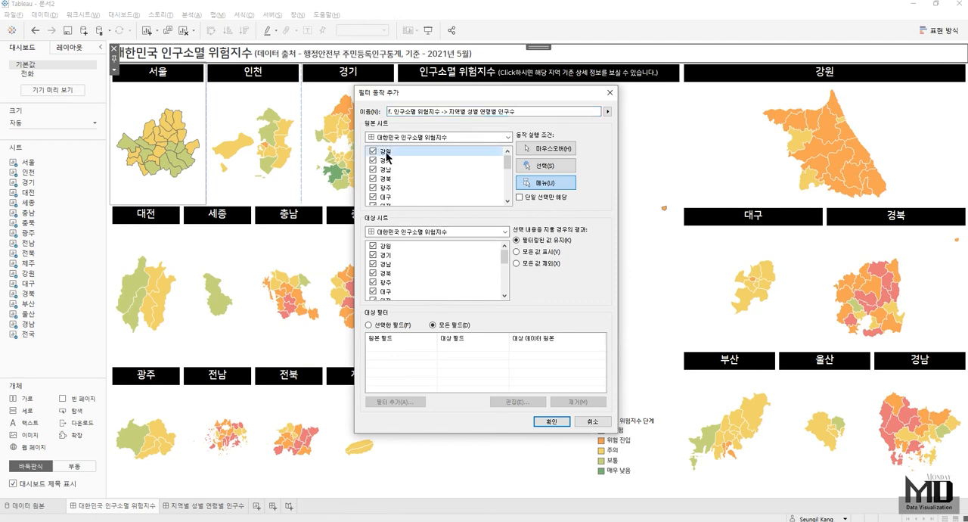
pyautogui.scroll(-3, 393, 166)
pyautogui.scroll(-1, 394, 195)
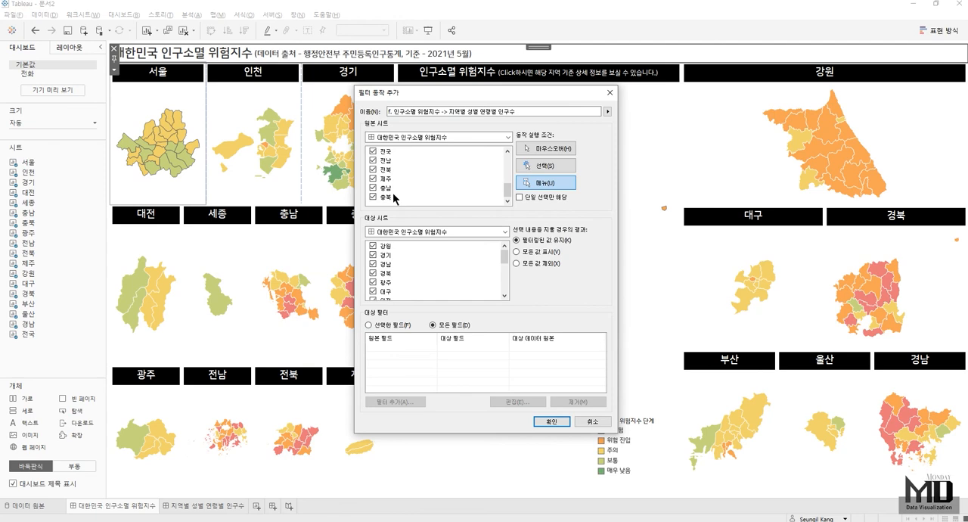
pyautogui.keyDown('shift'); pyautogui.click(391, 196); pyautogui.keyUp('shift')
pyautogui.click(373, 196)
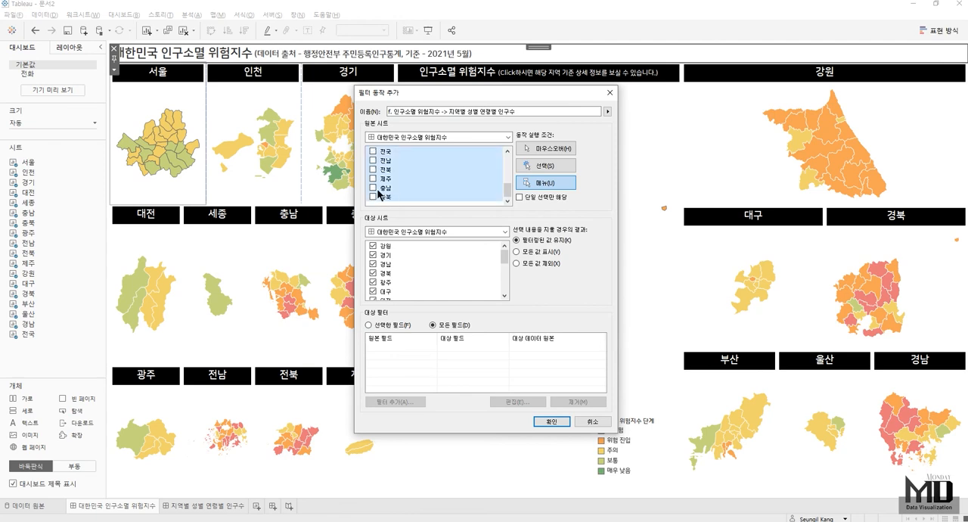
pyautogui.scroll(1, 393, 195)
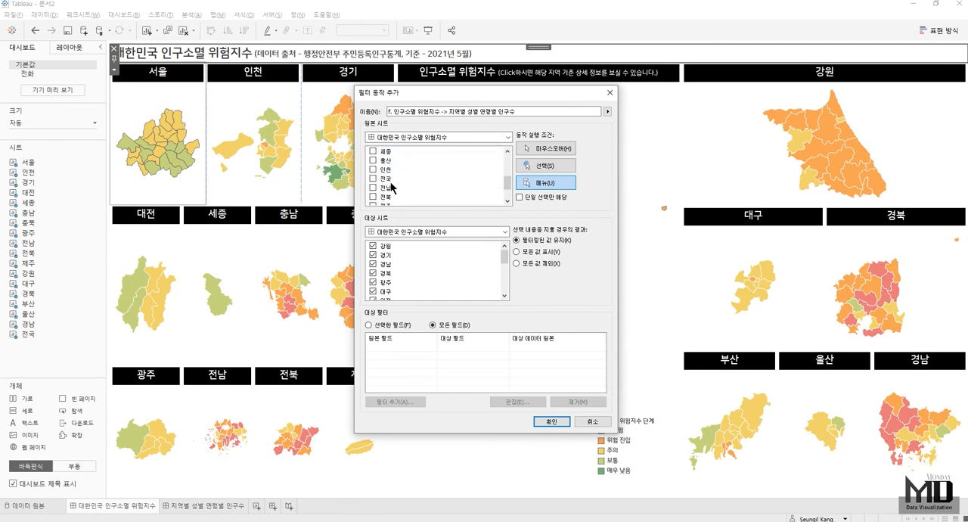
pyautogui.click(374, 180)
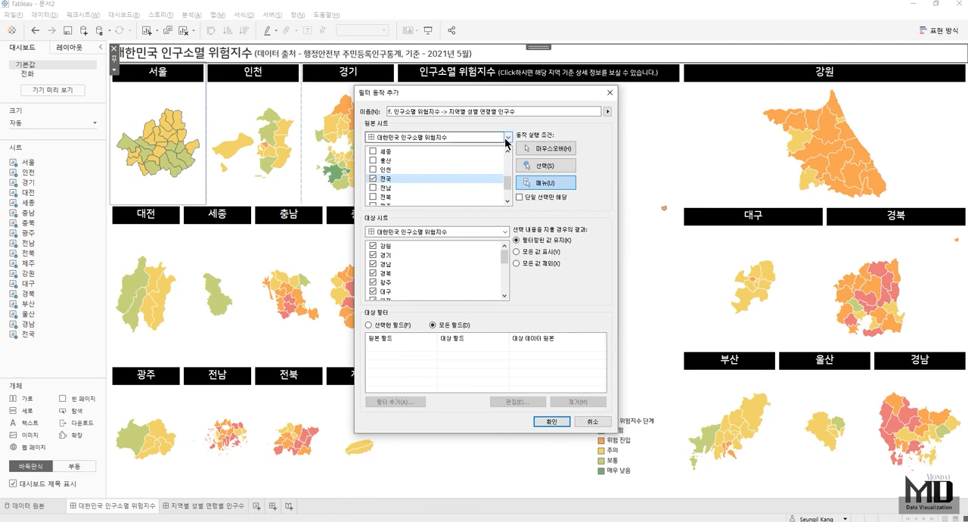
pyautogui.click(551, 165)
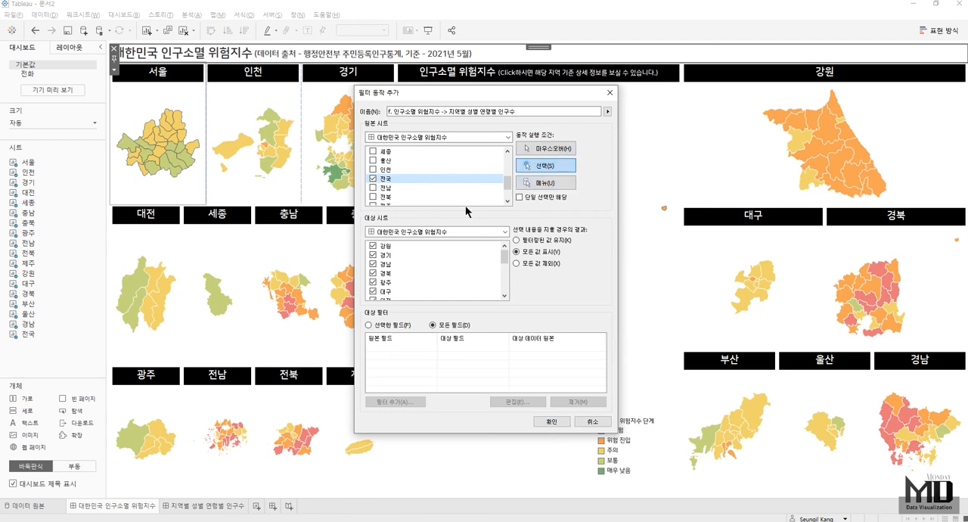
# - Target the filter action at the 지역별 성별 연령별 인구수 dashboard, keep filtered values when the selection is cleared, and confirm the action
pyautogui.click(399, 233)
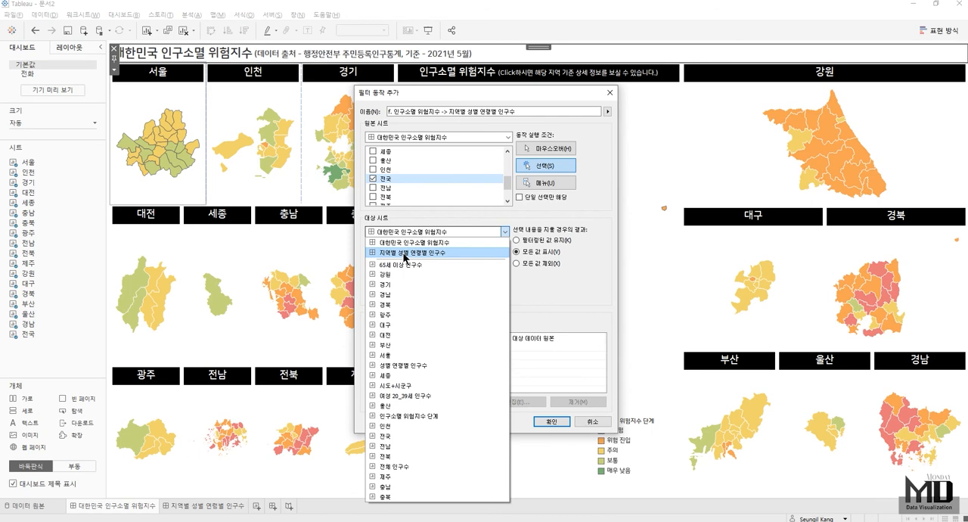
pyautogui.click(404, 253)
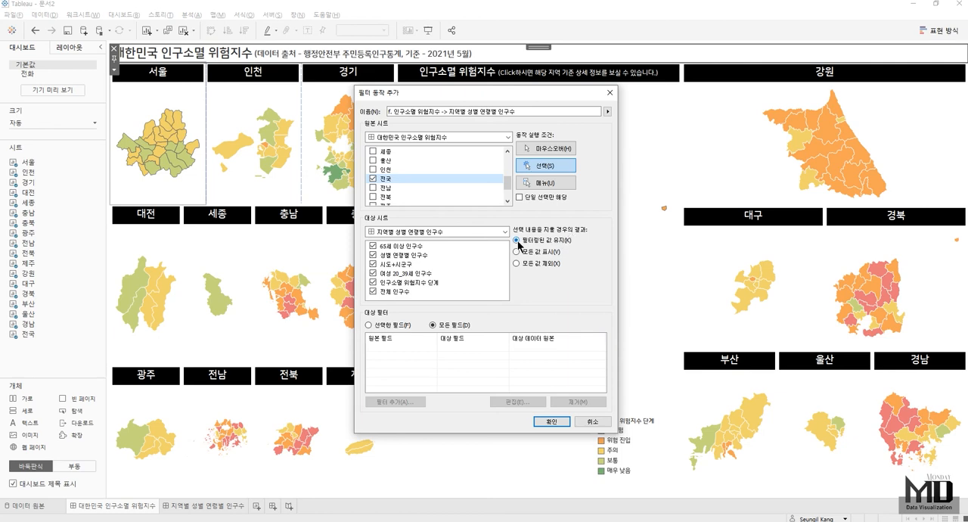
pyautogui.click(552, 422)
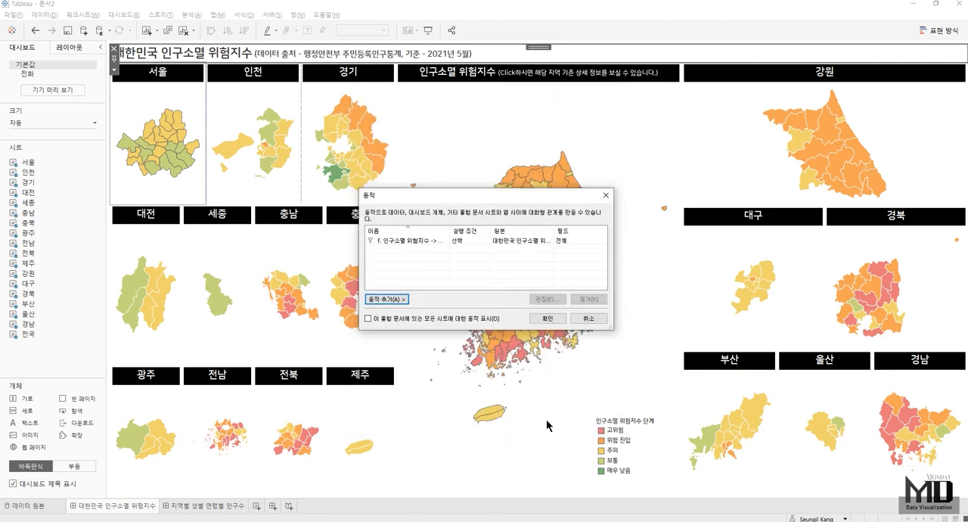
pyautogui.click(547, 318)
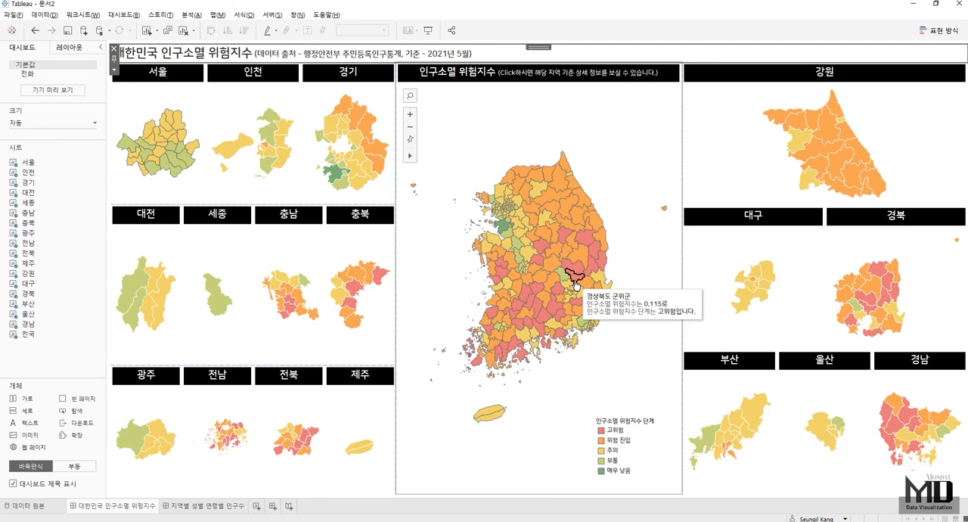
# - Open the detail dashboard by selecting 경상북도 군위군 on the 전국 map, and insert a navigation (탐색) object before the region name
pyautogui.click(574, 284)
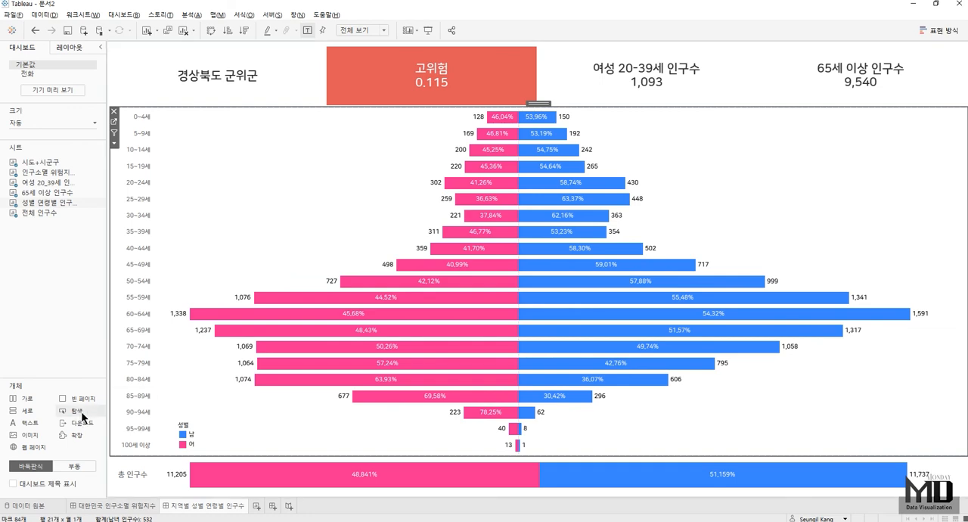
pyautogui.moveTo(83, 416); pyautogui.dragTo(141, 78)
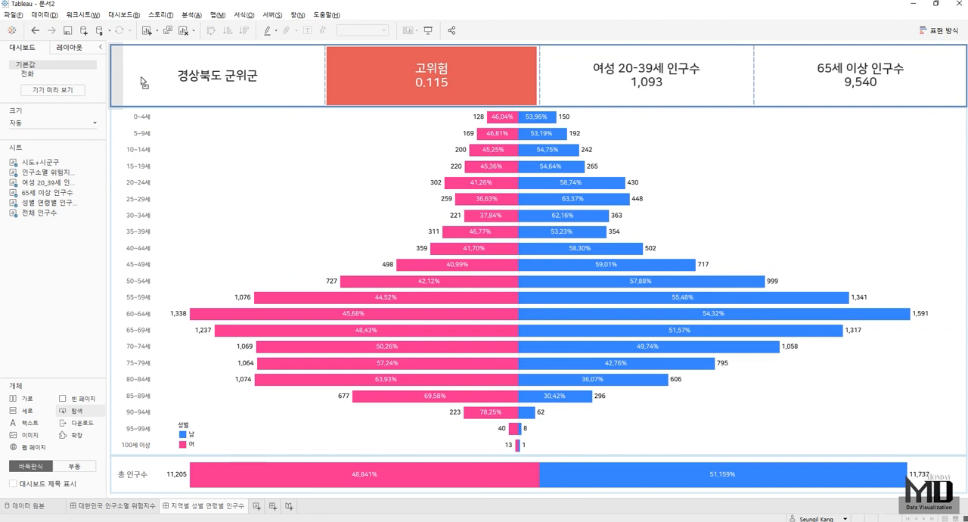
pyautogui.moveTo(140, 76); pyautogui.dragTo(141, 77)
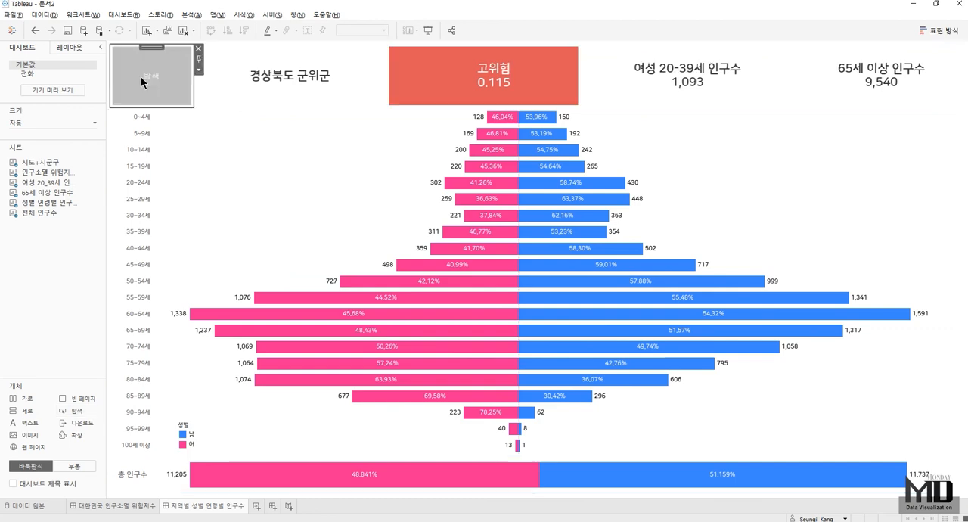
# - Edit the navigation button beside the region name so it leads to the 대한민국 인구소멸 위험지수 dashboard
pyautogui.click(199, 70)
pyautogui.click(217, 83)
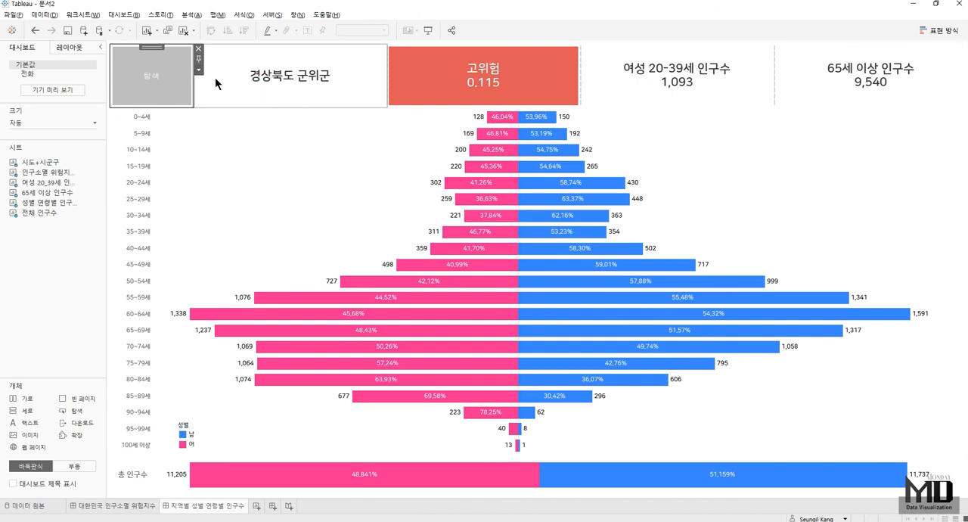
pyautogui.click(437, 163)
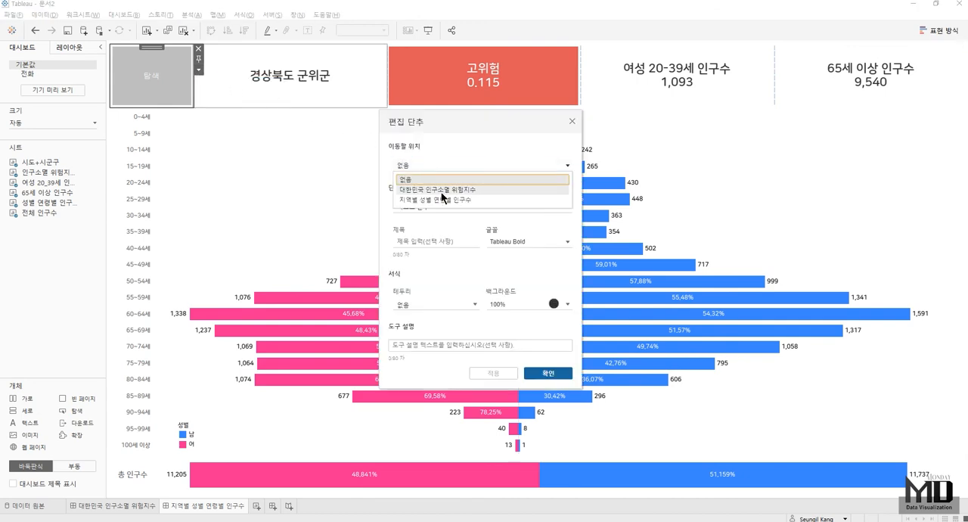
pyautogui.click(442, 192)
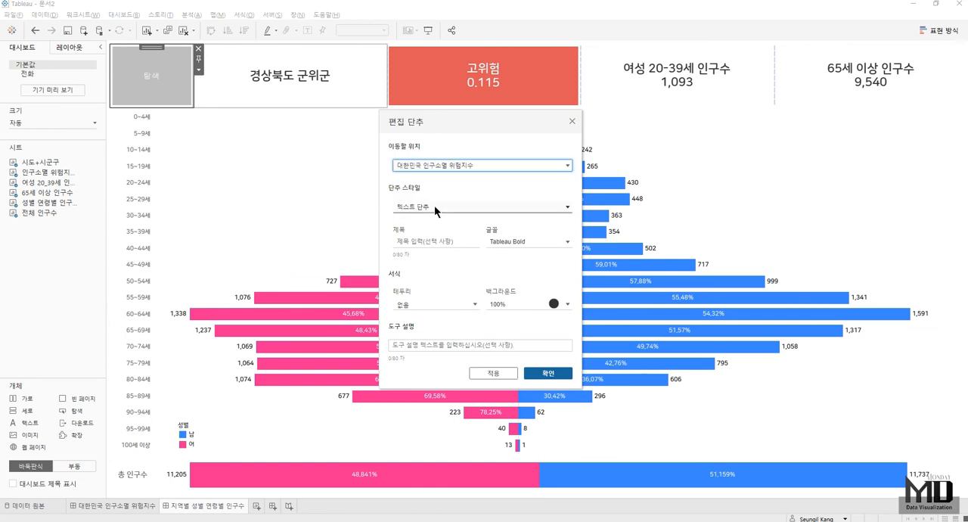
# - Make the navigation button an image button (이미지 단추) using 1-7.png from the Arrows shapes folder, and confirm it
pyautogui.click(431, 208)
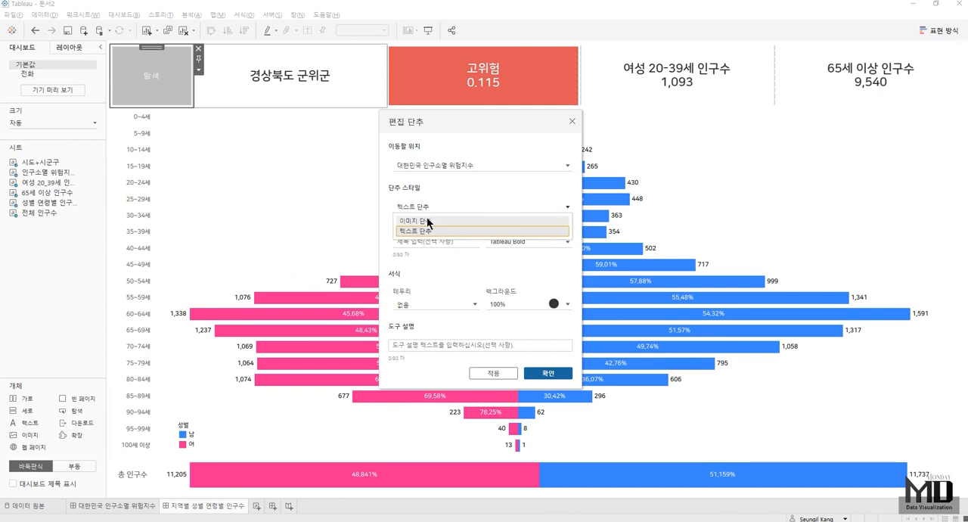
pyautogui.click(428, 220)
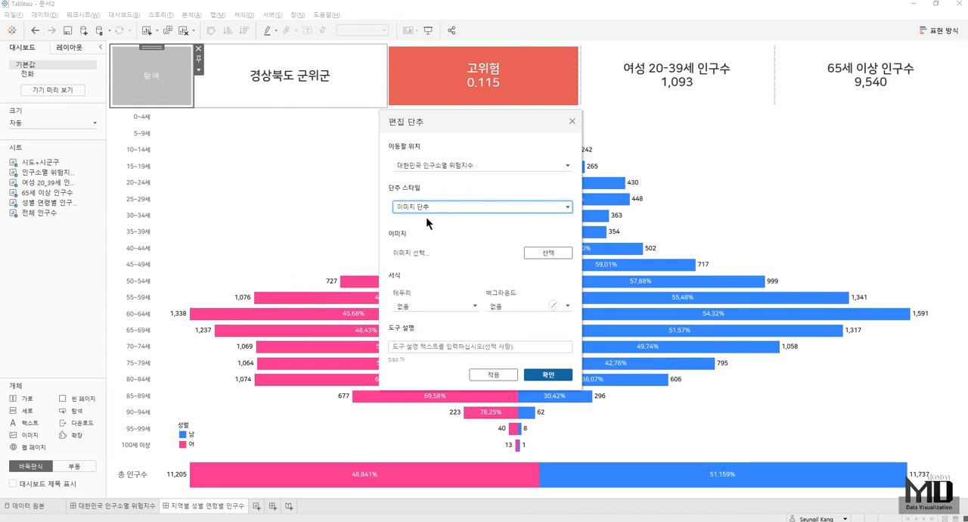
pyautogui.click(551, 253)
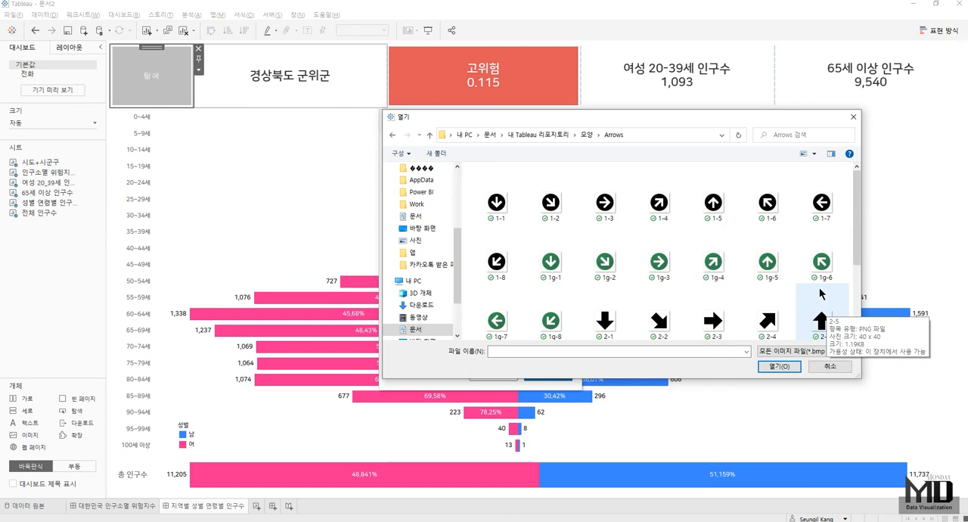
pyautogui.click(821, 206)
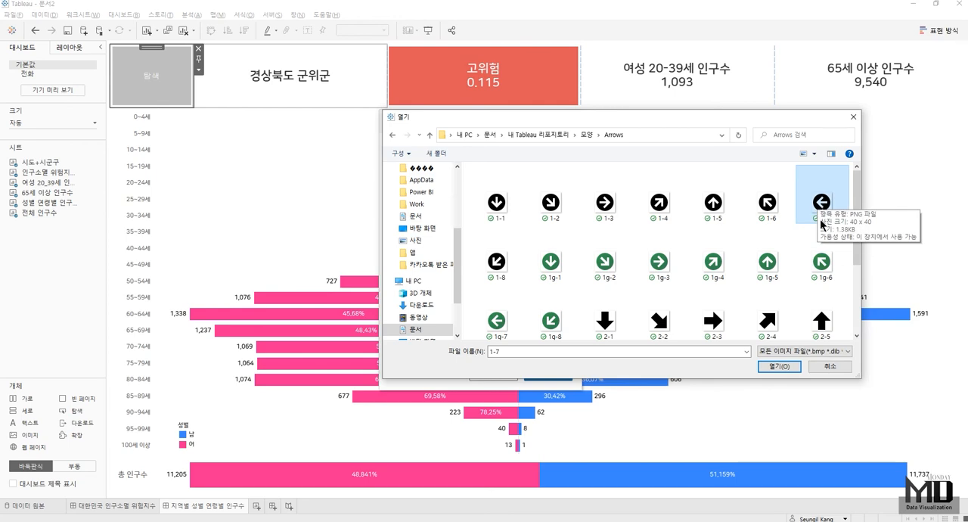
pyautogui.click(780, 367)
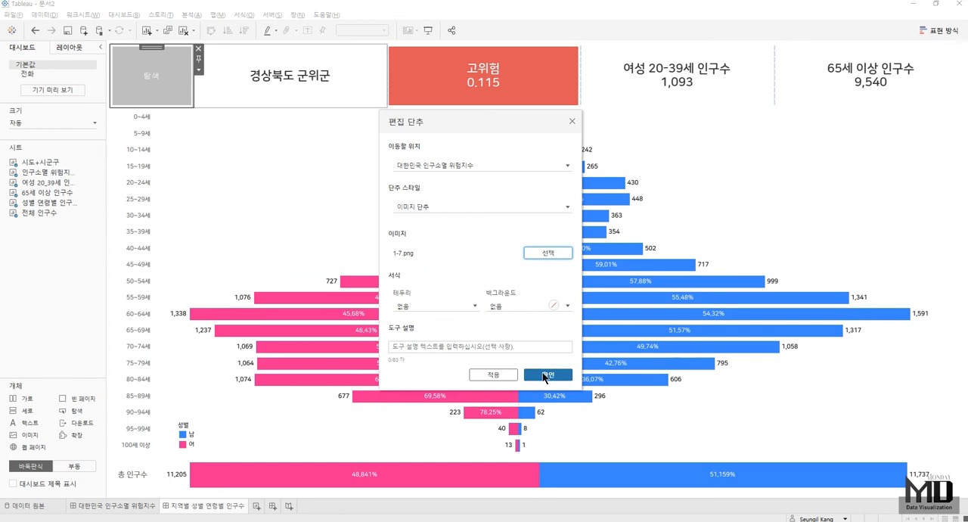
pyautogui.click(546, 375)
pyautogui.click(263, 182)
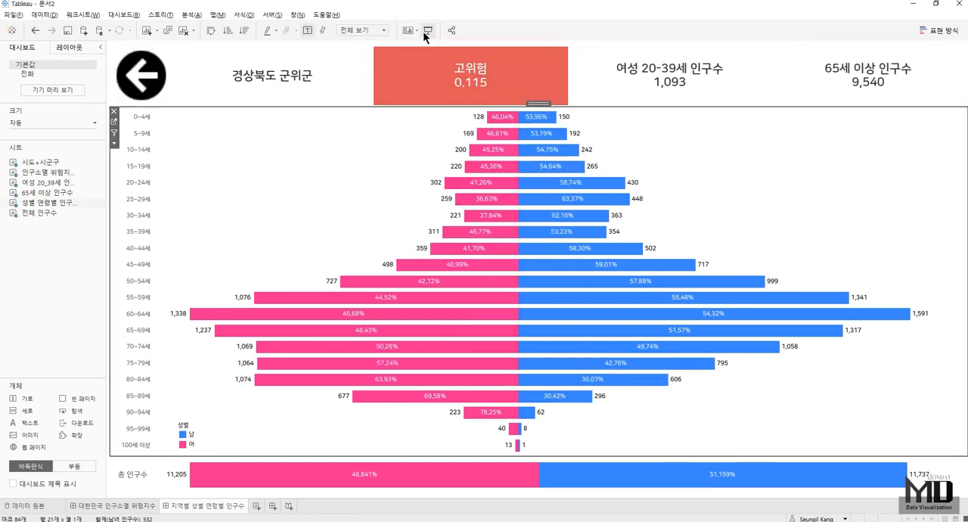
# - Test the navigation by returning to the map dashboard, opening 경기도 안양시 from the 전국 map, and going back again
pyautogui.keyDown('alt'); pyautogui.click(146, 84); pyautogui.keyUp('alt')
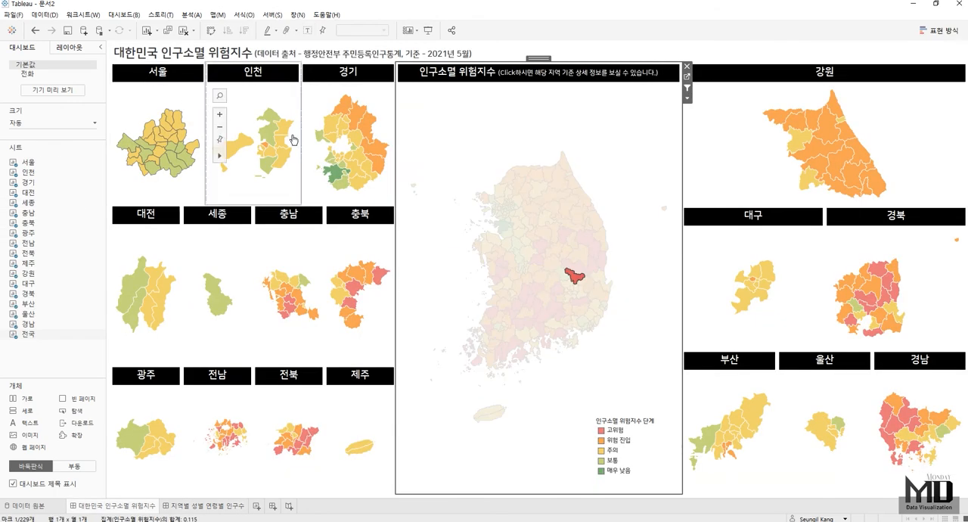
pyautogui.click(505, 216)
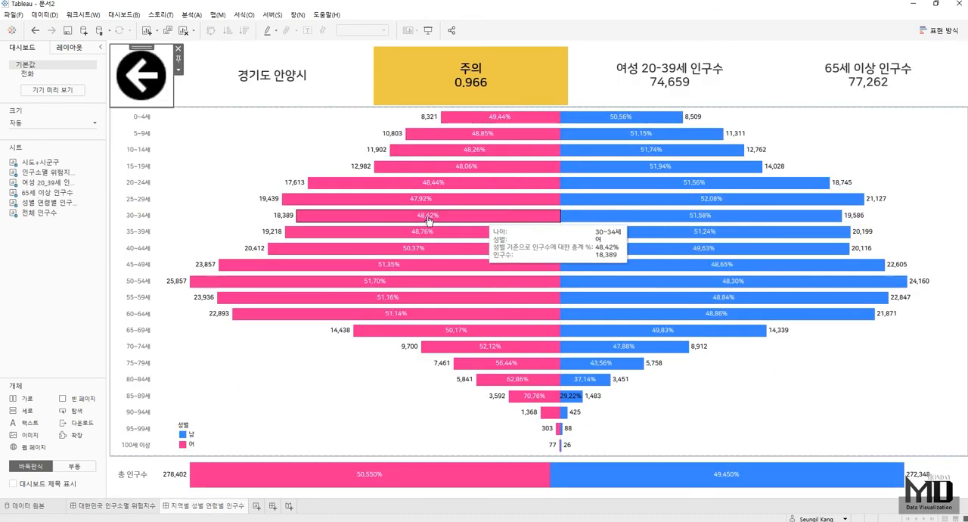
pyautogui.keyDown('alt'); pyautogui.click(146, 83); pyautogui.keyUp('alt')
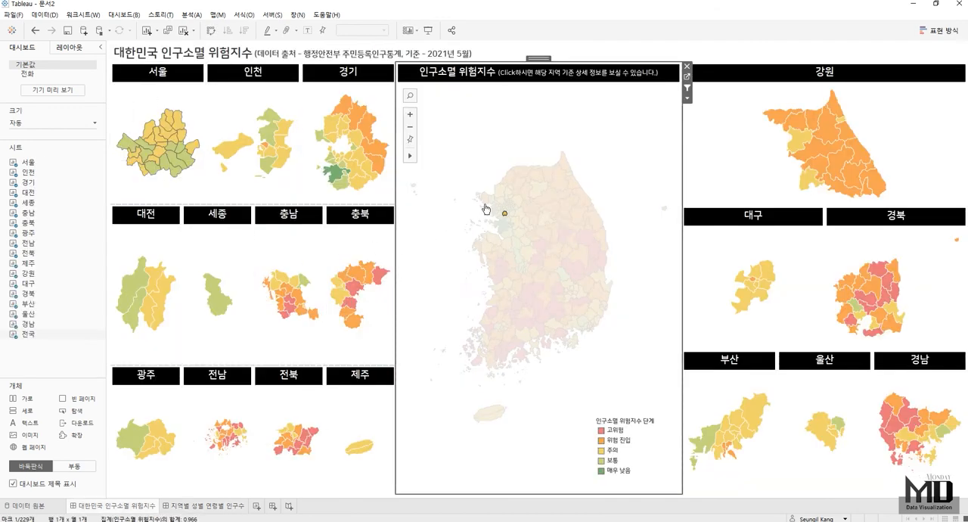
pyautogui.moveTo(505, 217)
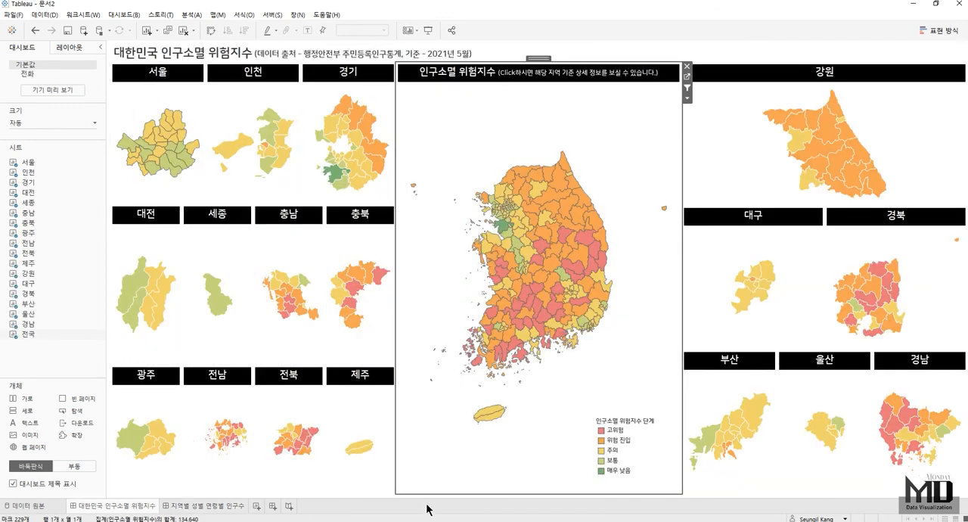